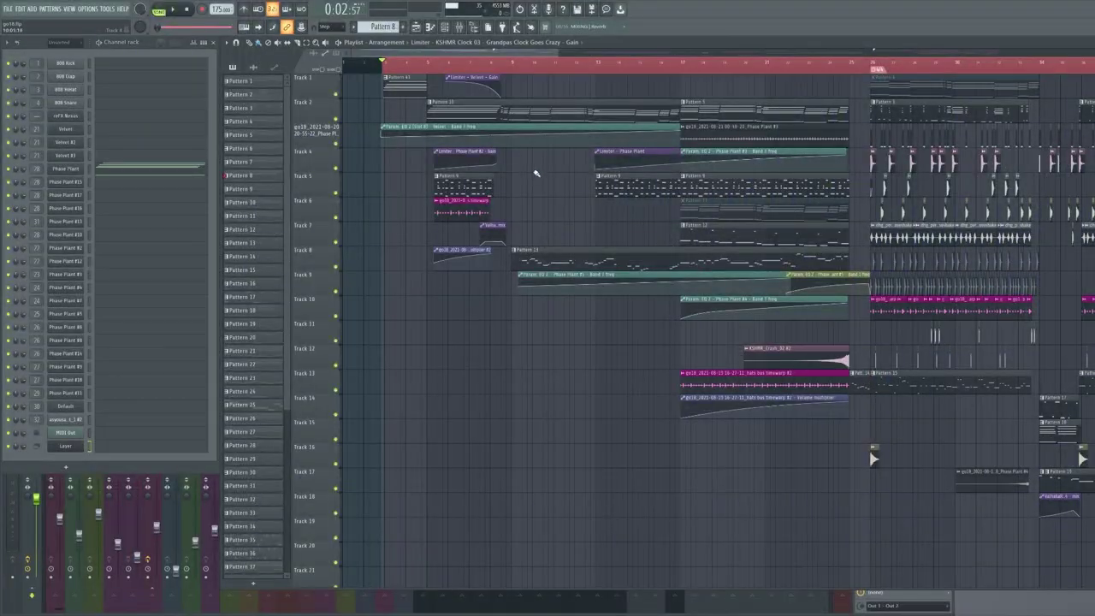
{"action": "scroll", "coordinate": [538, 171], "scroll_direction": "down", "scroll_amount": 5}
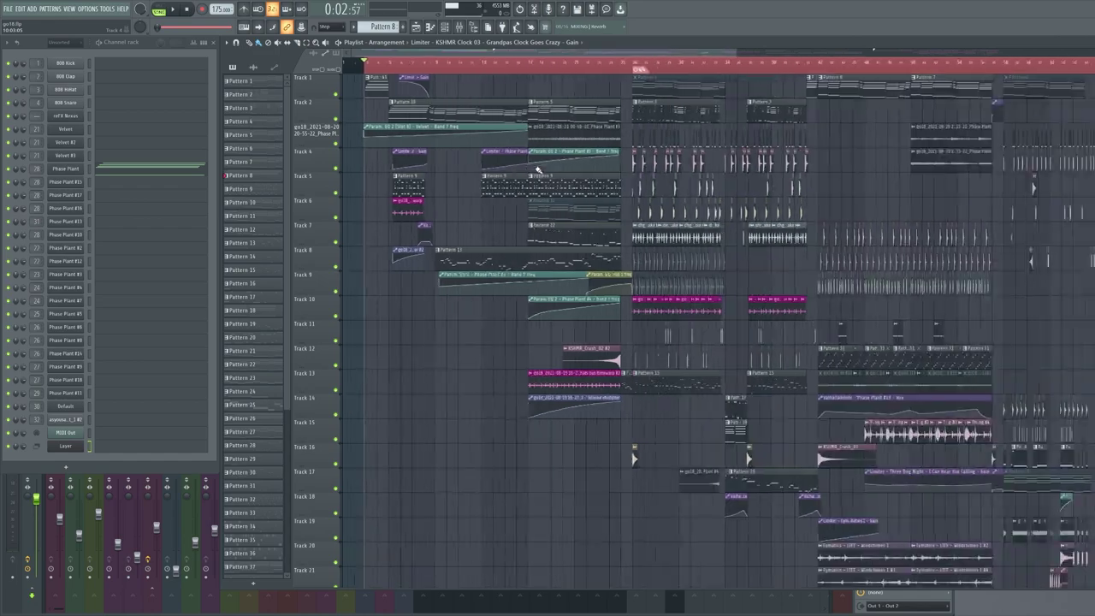
{"action": "scroll", "coordinate": [354, 141], "scroll_direction": "down", "scroll_amount": 1}
{"action": "scroll", "coordinate": [355, 141], "scroll_direction": "up", "scroll_amount": 2}
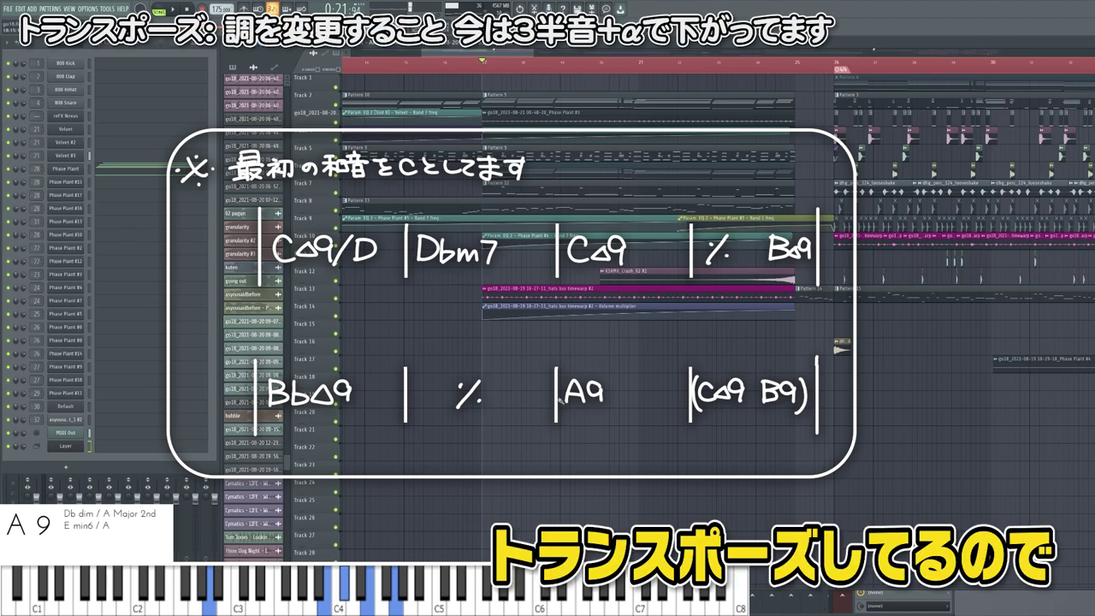
{"action": "scroll", "coordinate": [562, 395], "scroll_direction": "down", "scroll_amount": 3}
{"action": "scroll", "coordinate": [562, 398], "scroll_direction": "up", "scroll_amount": 2}
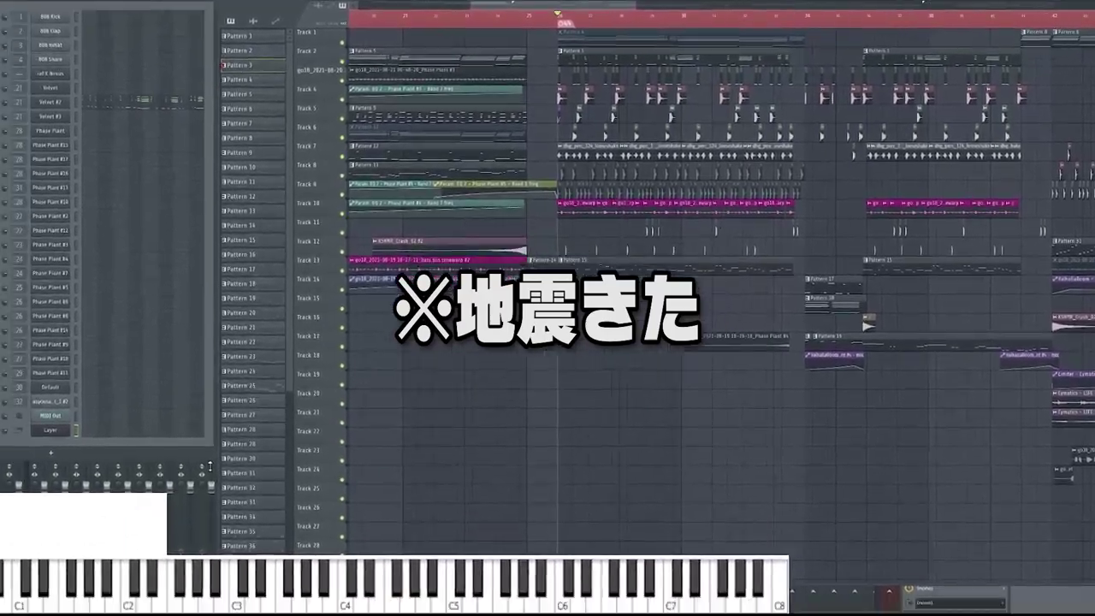
{"action": "left_click", "coordinate": [171, 495]}
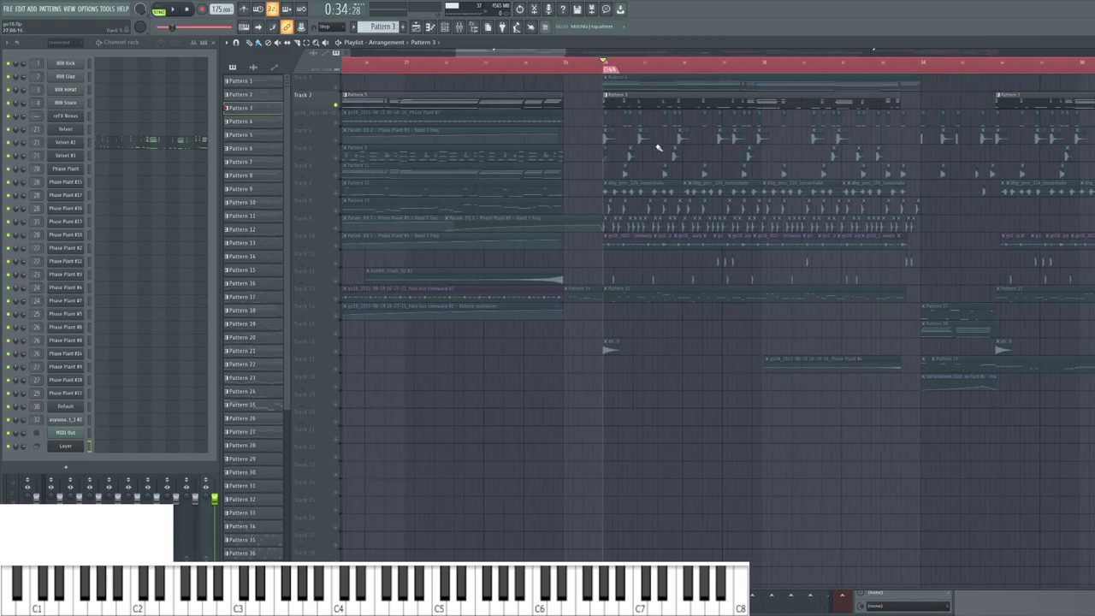
- Play the soloed chord clips on Track 2 from just before bar 17
{"action": "scroll", "coordinate": [653, 147], "scroll_direction": "down", "scroll_amount": 3}
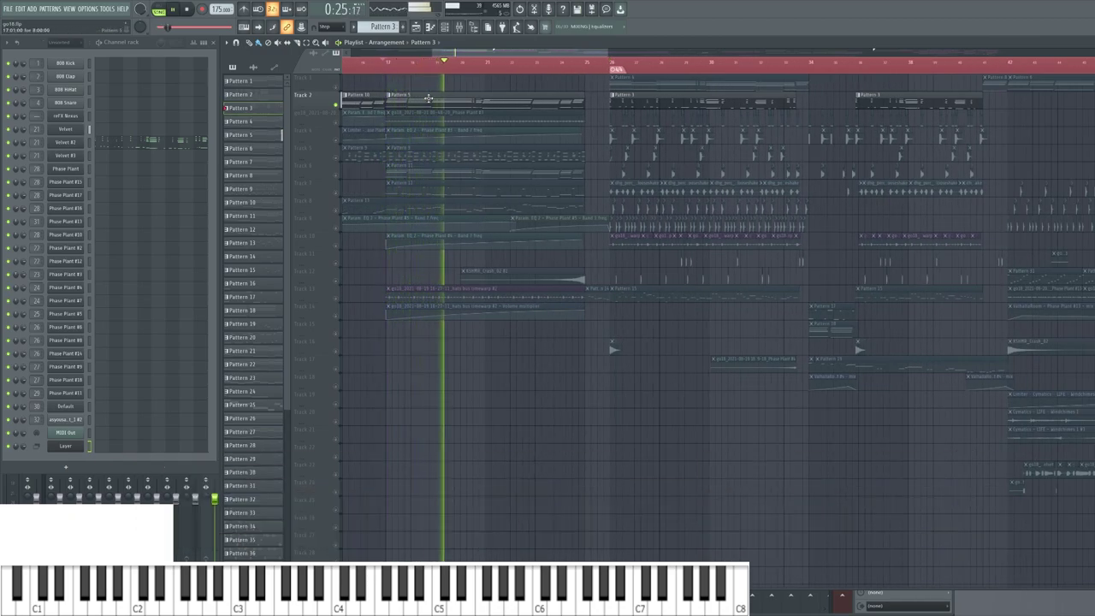
{"action": "scroll", "coordinate": [432, 132], "scroll_direction": "up", "scroll_amount": 2}
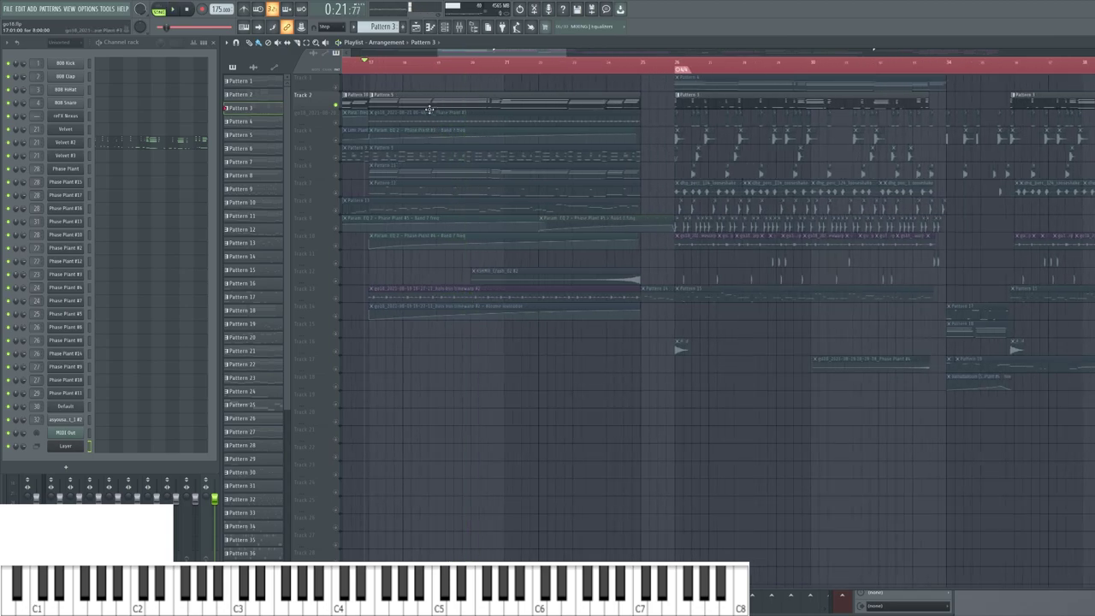
{"action": "scroll", "coordinate": [385, 112], "scroll_direction": "up", "scroll_amount": 2}
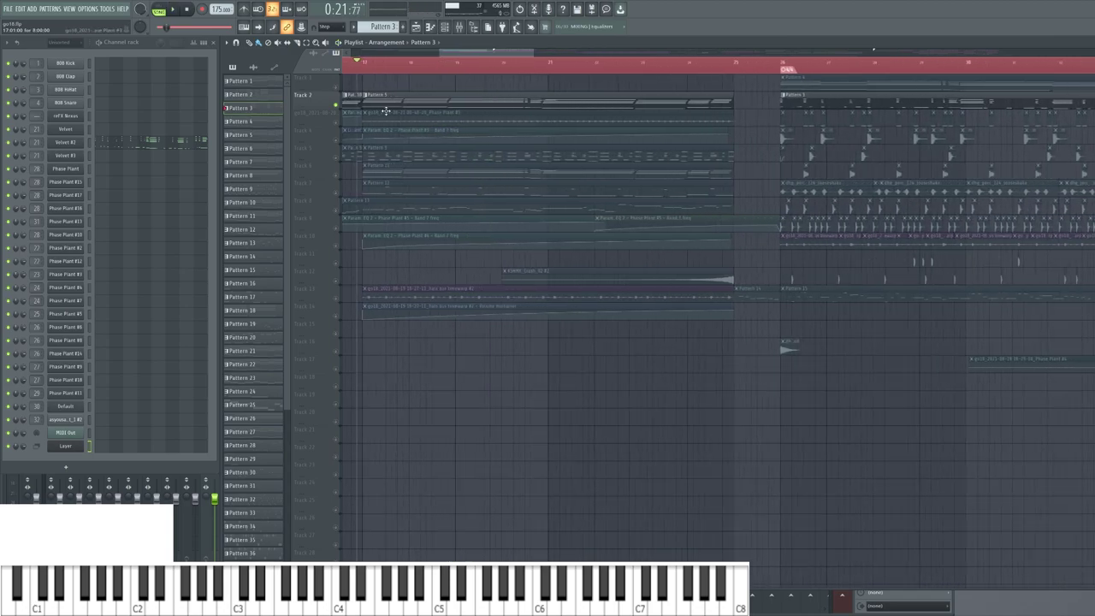
{"action": "scroll", "coordinate": [414, 111], "scroll_direction": "up", "scroll_amount": 3}
{"action": "scroll", "coordinate": [462, 111], "scroll_direction": "down", "scroll_amount": 3}
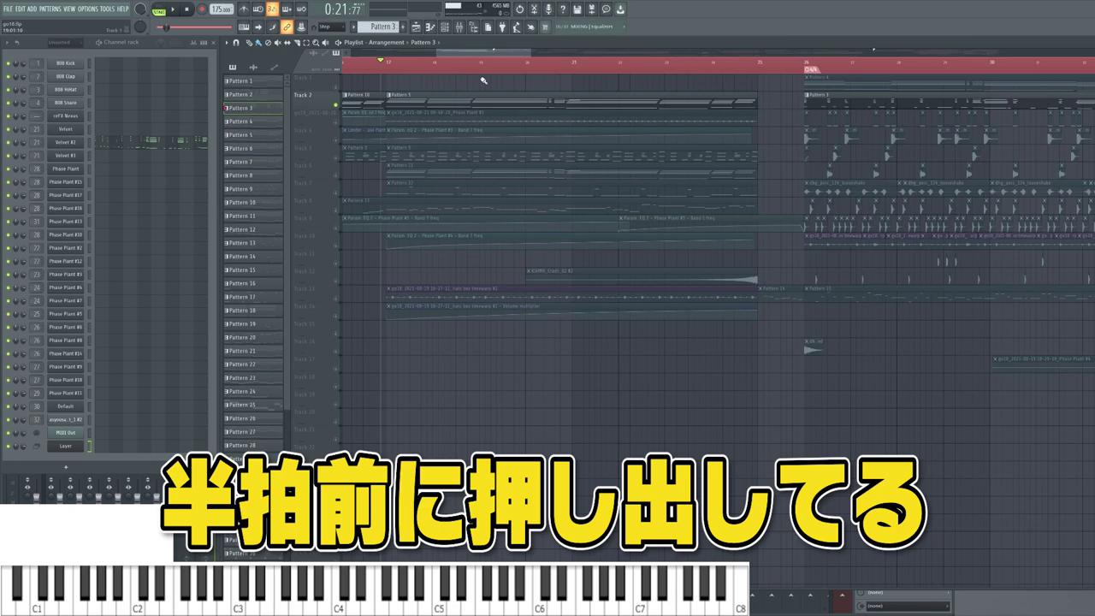
{"action": "key", "text": "space"}
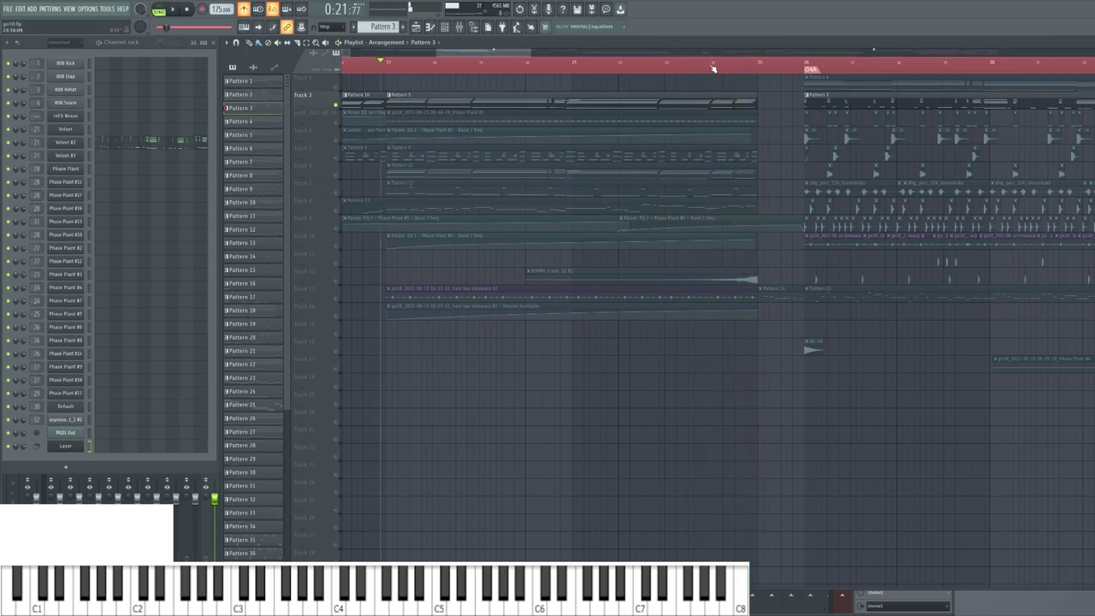
- Place the playback position just before bar 21 and audition the Track 2 chord section again
{"action": "left_click", "coordinate": [565, 64]}
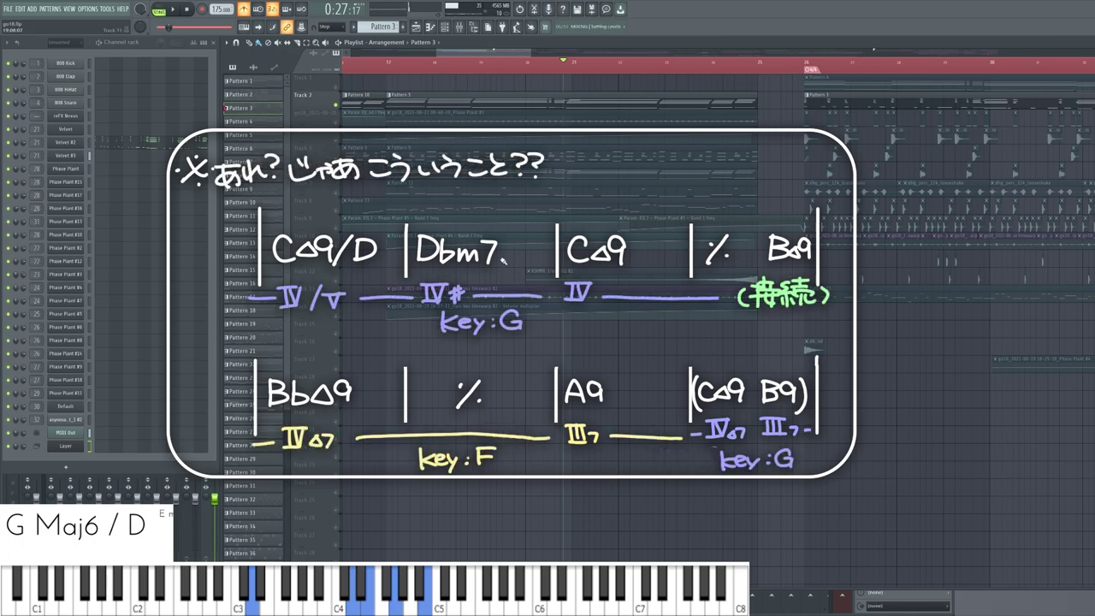
{"action": "scroll", "coordinate": [570, 335], "scroll_direction": "down", "scroll_amount": 3}
{"action": "scroll", "coordinate": [665, 371], "scroll_direction": "up", "scroll_amount": 2}
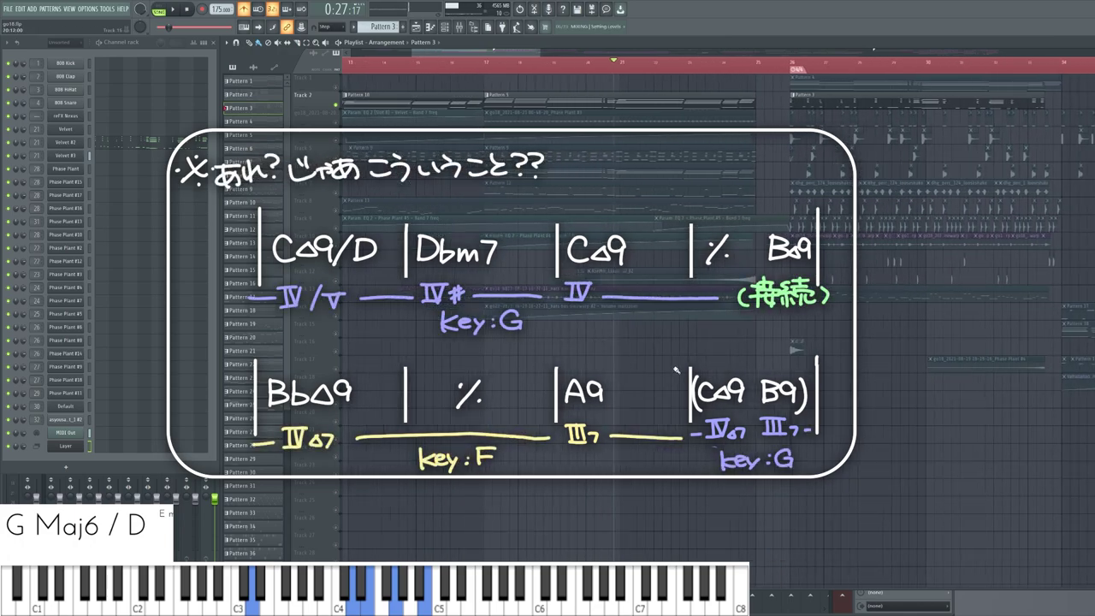
{"action": "key", "text": "space"}
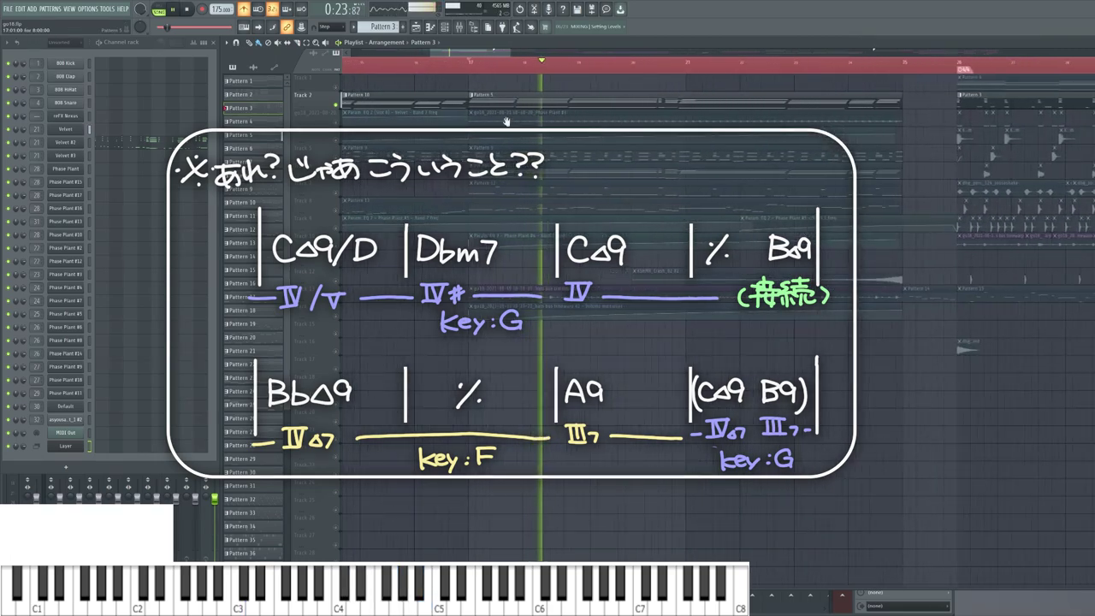
{"action": "scroll", "coordinate": [505, 120], "scroll_direction": "up", "scroll_amount": 4}
{"action": "scroll", "coordinate": [496, 120], "scroll_direction": "down", "scroll_amount": 3}
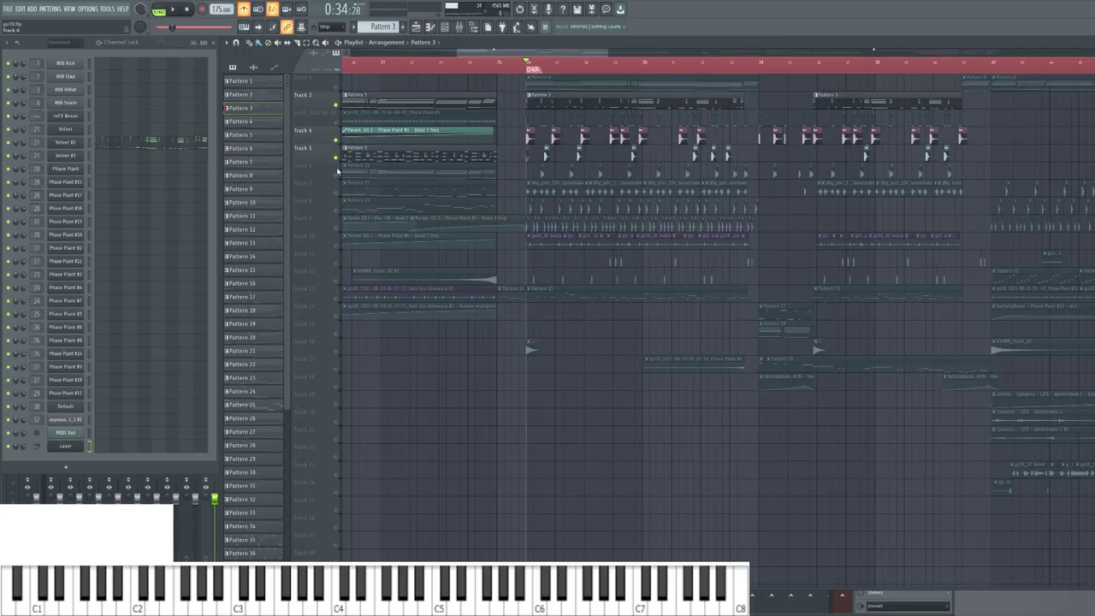
- Unmute the drum tracks, including Tracks 6, 7 and 10, and play the drum section from bar 26
{"action": "left_click", "coordinate": [336, 173]}
{"action": "left_click", "coordinate": [336, 191]}
{"action": "left_click", "coordinate": [336, 236]}
{"action": "key", "text": "space"}
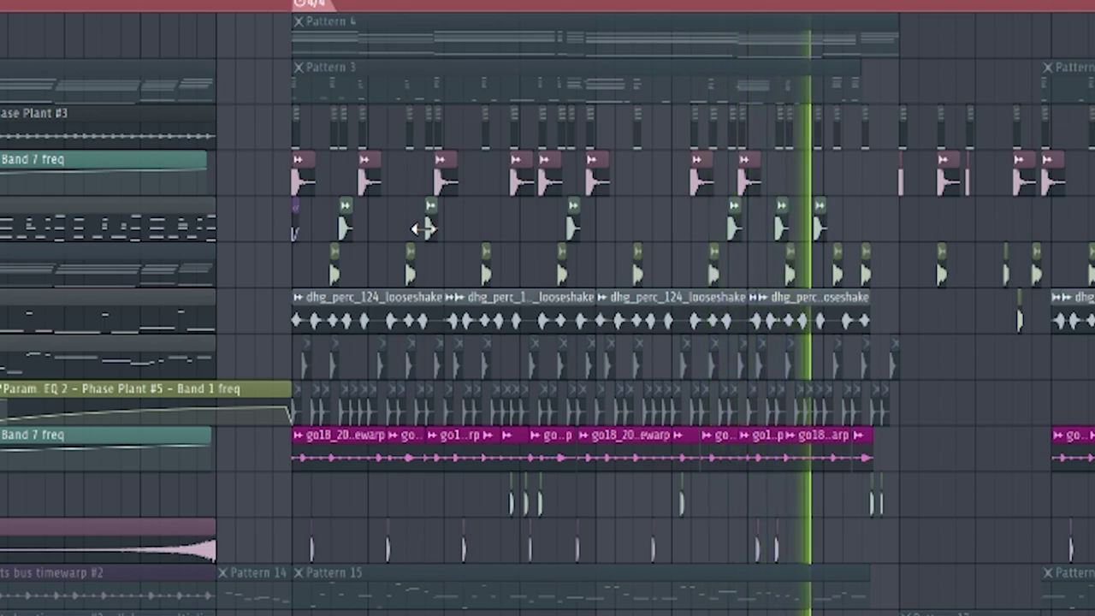
{"action": "key", "text": "space"}
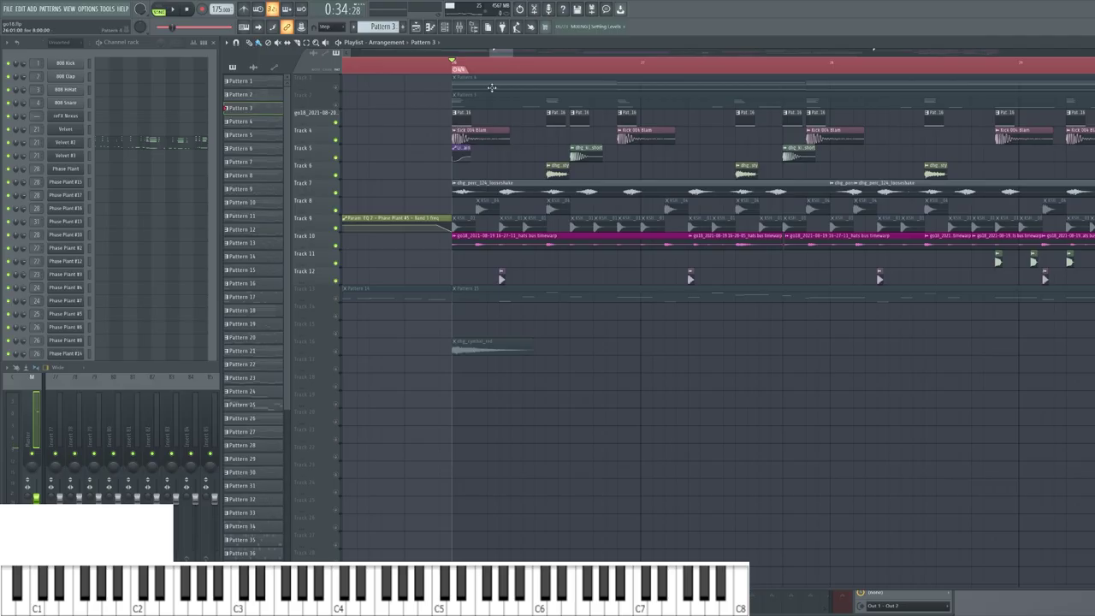
- Isolate the two kick layers on Tracks 4 and 5 and play them from bar 26
{"action": "scroll", "coordinate": [460, 125], "scroll_direction": "down", "scroll_amount": 6}
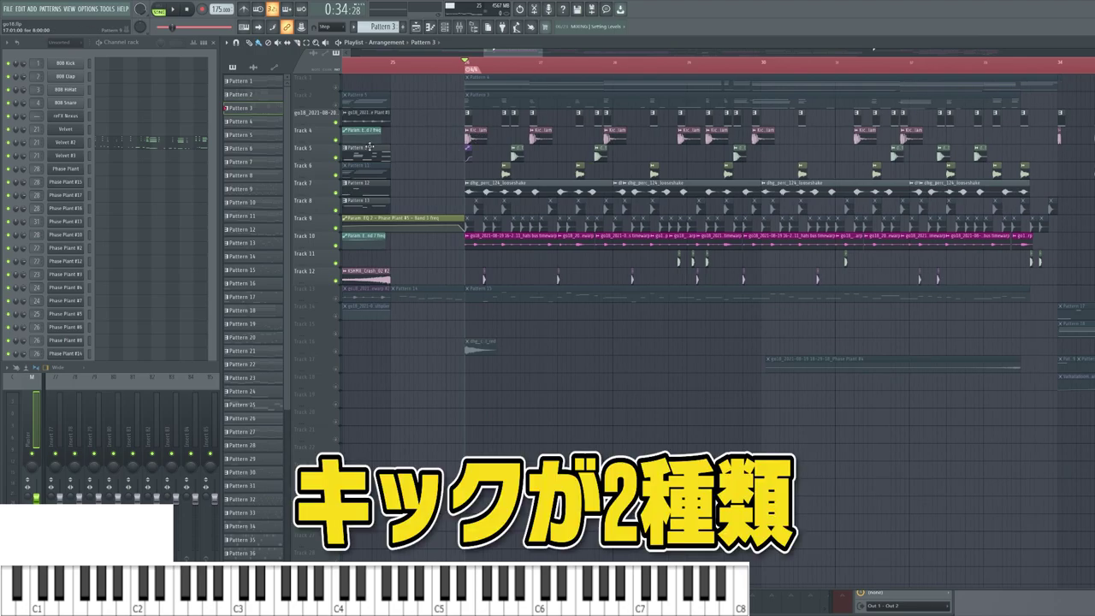
{"action": "left_click", "coordinate": [336, 148], "text": "ctrl"}
{"action": "key", "text": "space"}
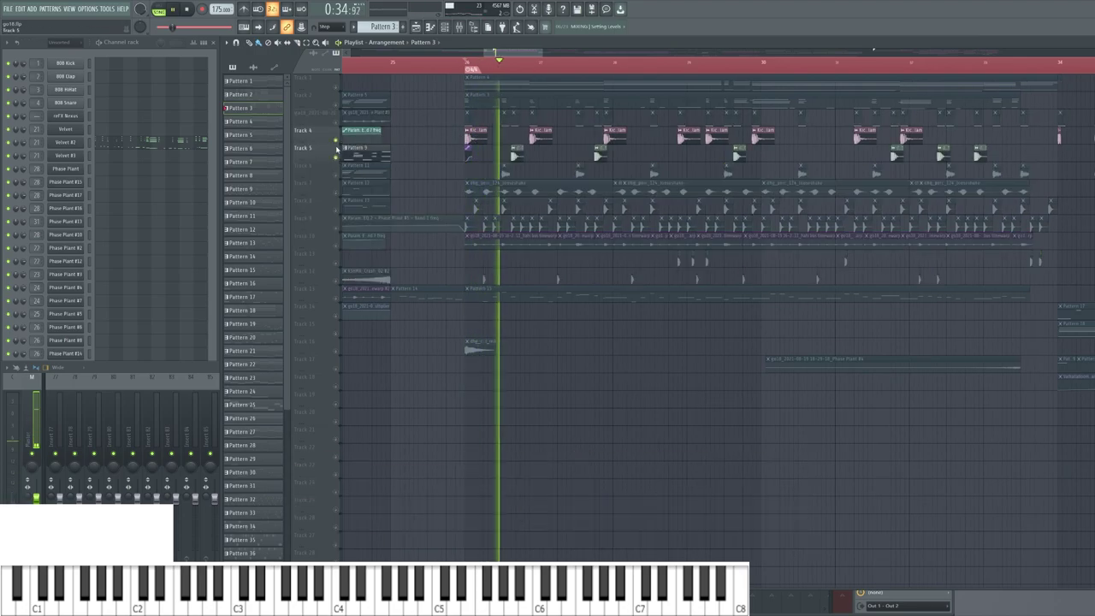
- Solo Track 6 and audition its hits from bar 26, together with those on Tracks 11 and 12
{"action": "left_click", "coordinate": [337, 175], "text": "ctrl"}
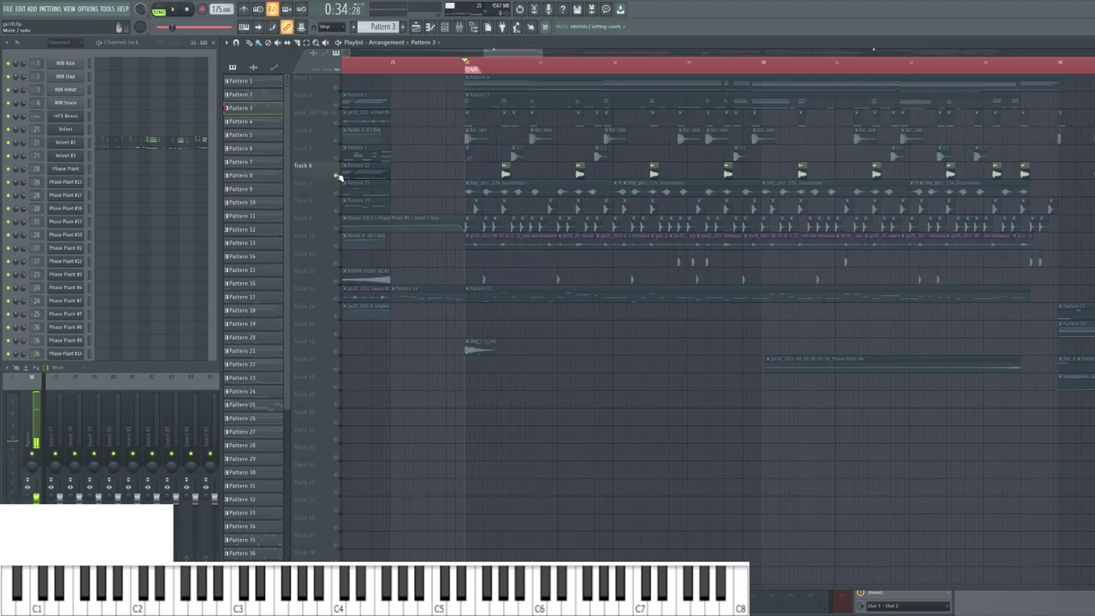
{"action": "scroll", "coordinate": [443, 212], "scroll_direction": "up", "scroll_amount": 3}
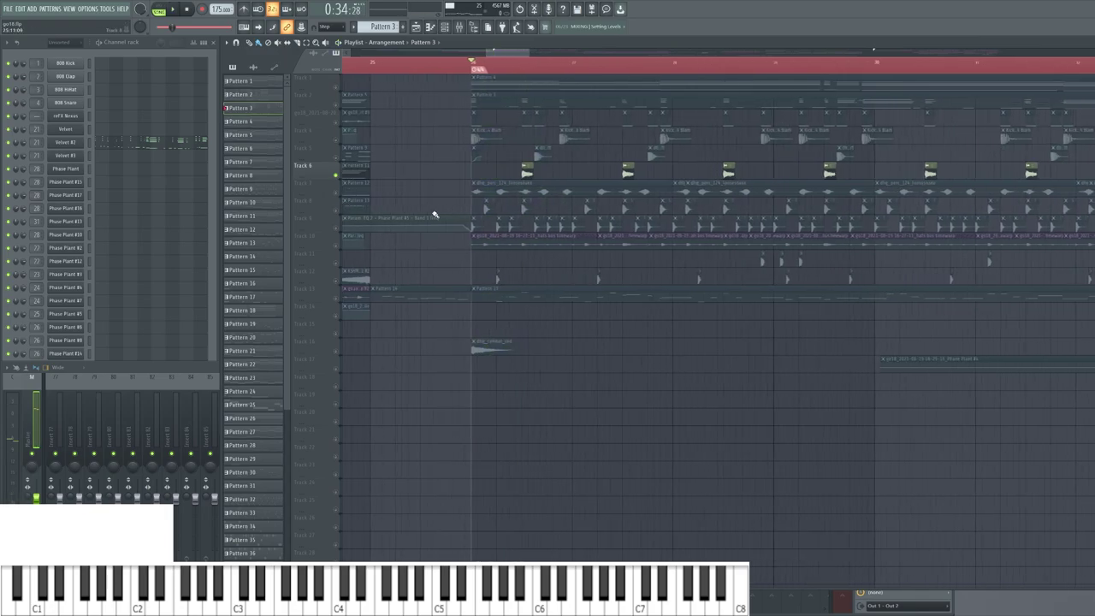
{"action": "key", "text": "space"}
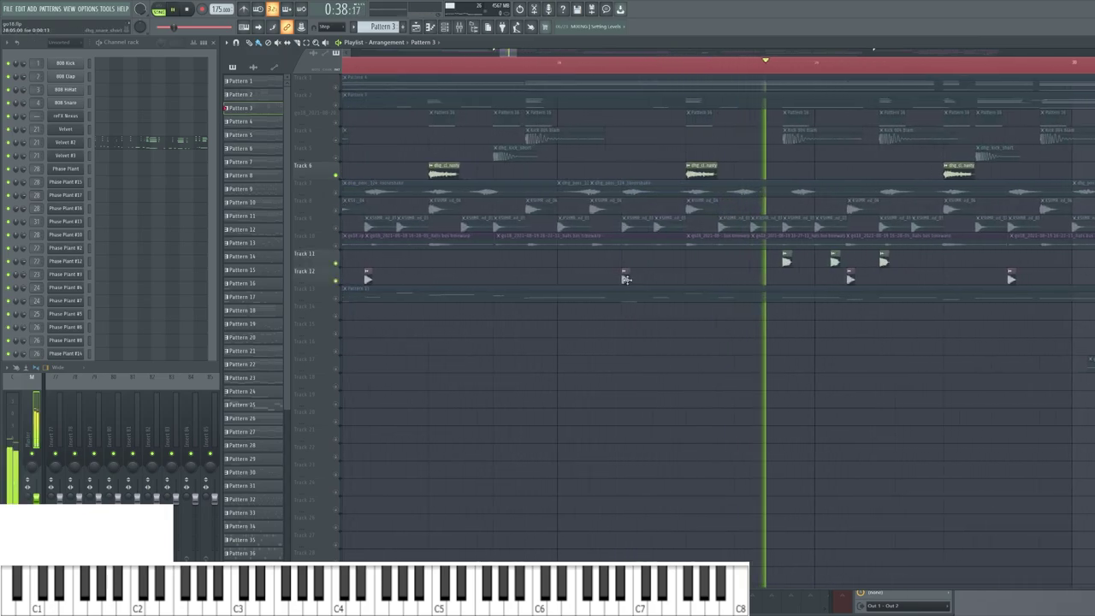
{"action": "scroll", "coordinate": [706, 228], "scroll_direction": "down", "scroll_amount": 3}
{"action": "scroll", "coordinate": [706, 227], "scroll_direction": "up", "scroll_amount": 4}
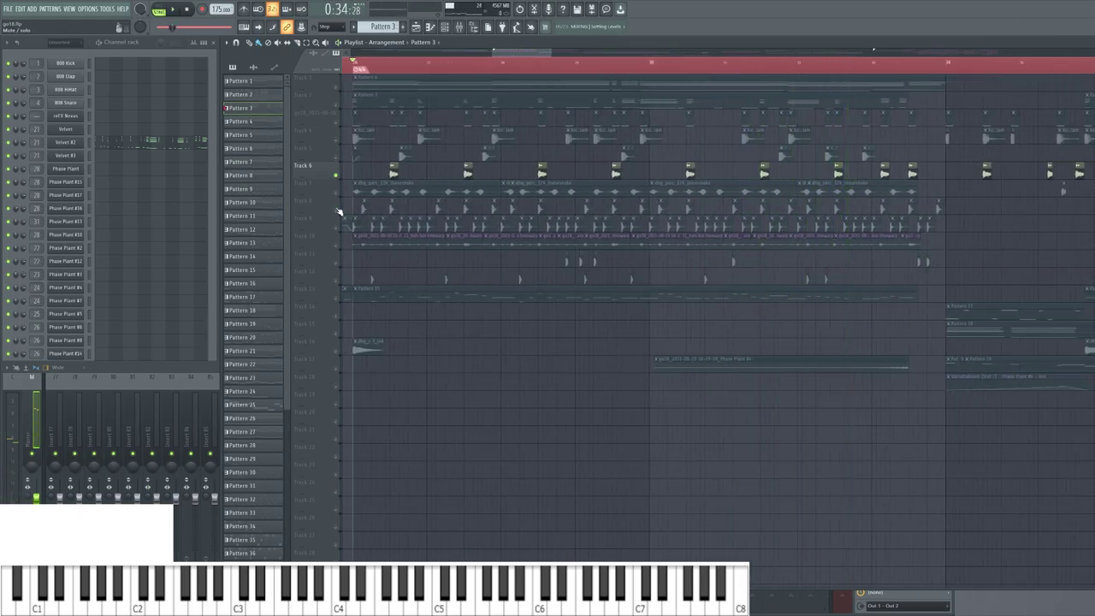
- Solo the hats bus timewarp clips on Track 10 and play them from bar 26
{"action": "right_click", "coordinate": [336, 246]}
{"action": "key", "text": "space"}
{"action": "scroll", "coordinate": [471, 245], "scroll_direction": "left", "scroll_amount": 1}
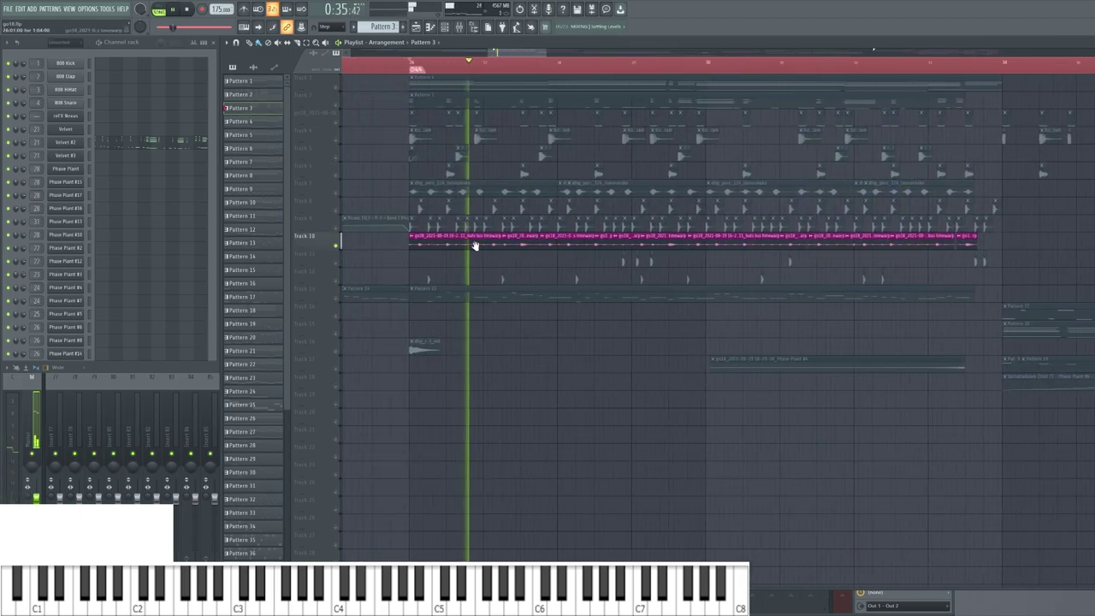
{"action": "key", "text": "space"}
- Isolate the original hi-hat hits on Tracks 8 and 9 and play them
{"action": "right_click", "coordinate": [336, 228]}
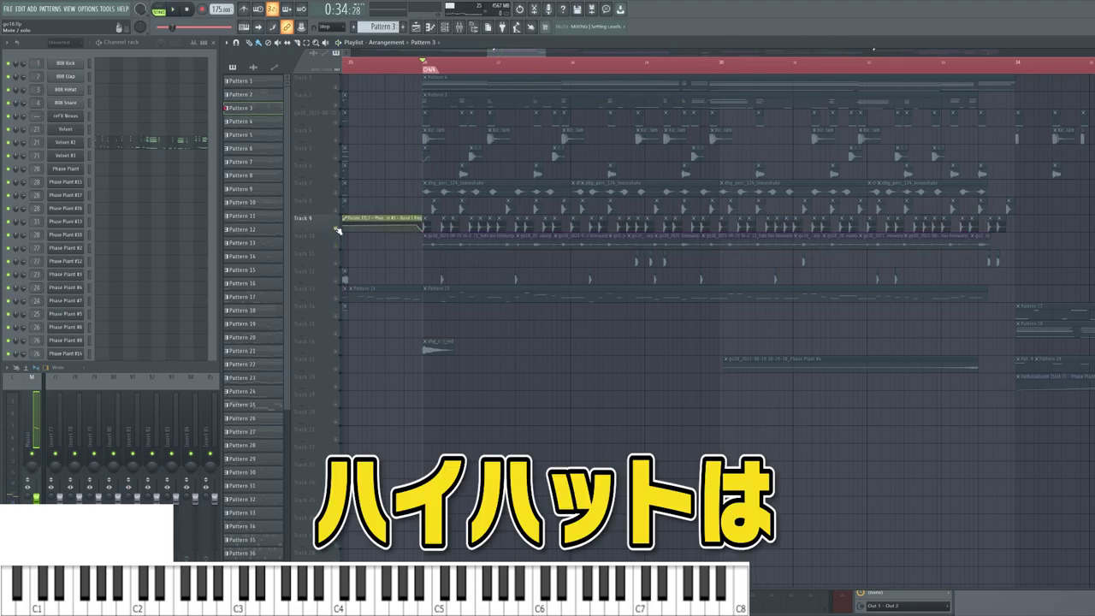
{"action": "right_click", "coordinate": [336, 211]}
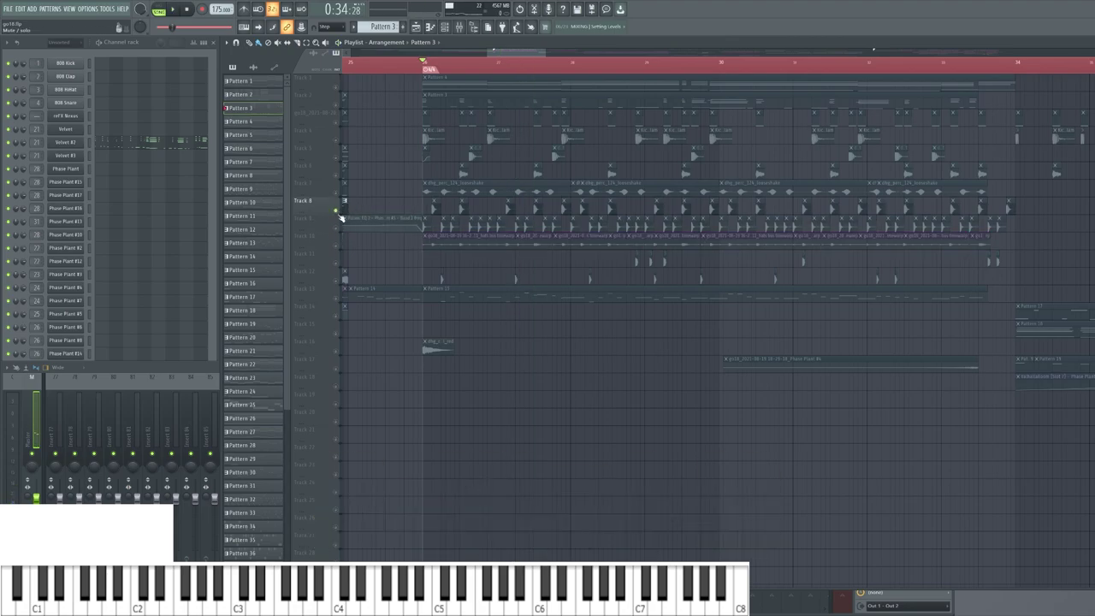
{"action": "scroll", "coordinate": [441, 225], "scroll_direction": "up", "scroll_amount": 2}
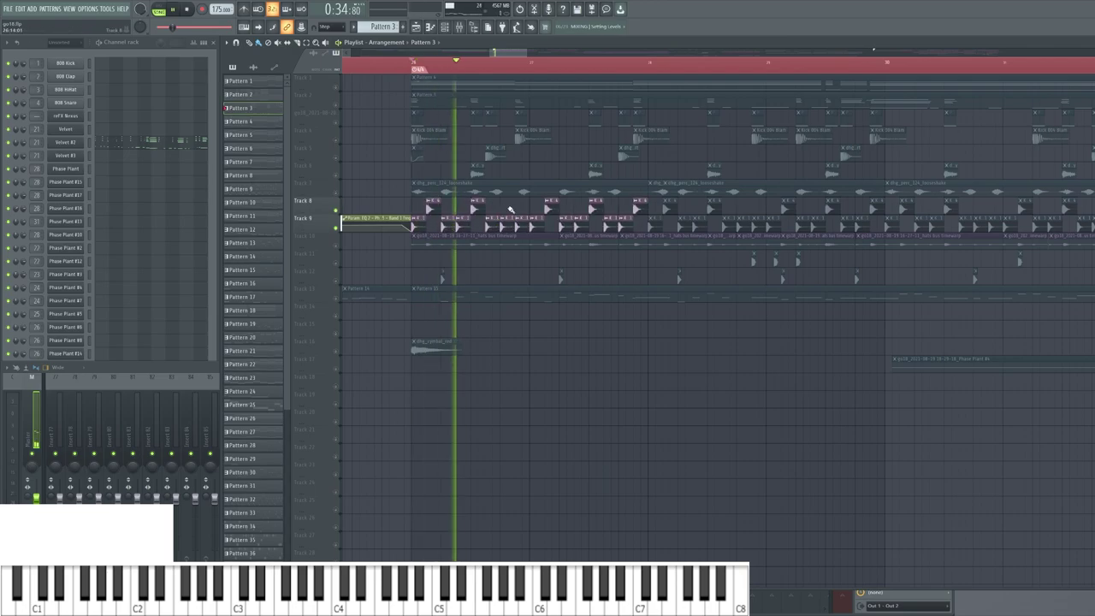
{"action": "key", "text": "space"}
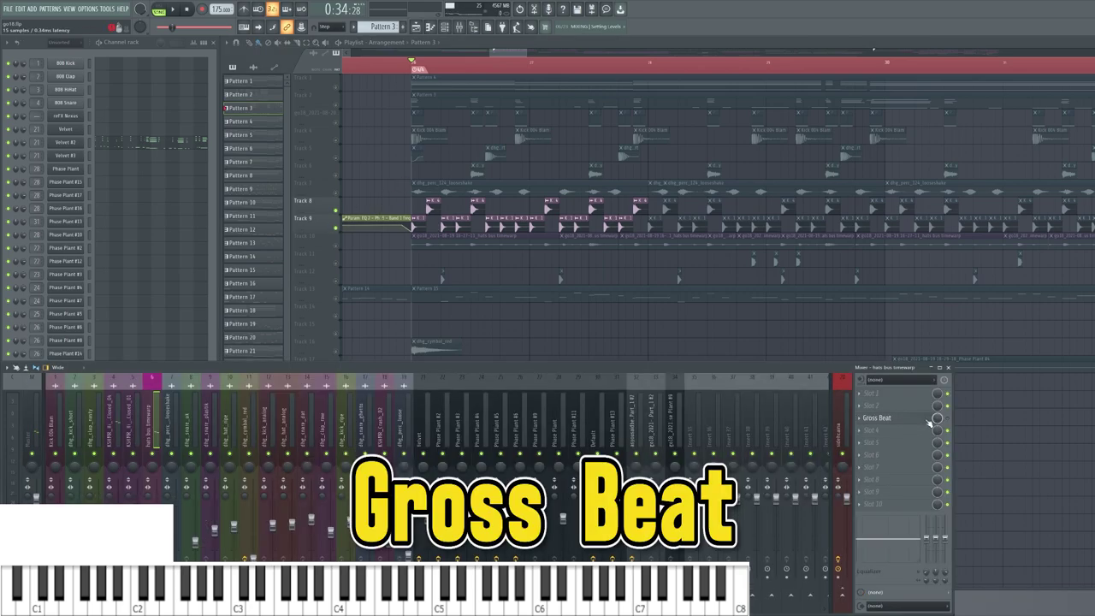
- Open the Gross Beat effect on the hats bus timewarp mixer channel and reposition its window
{"action": "left_click", "coordinate": [912, 423]}
{"action": "left_click", "coordinate": [912, 424]}
{"action": "left_click", "coordinate": [912, 424]}
{"action": "left_click_drag", "start_coordinate": [429, 243], "coordinate": [552, 262]}
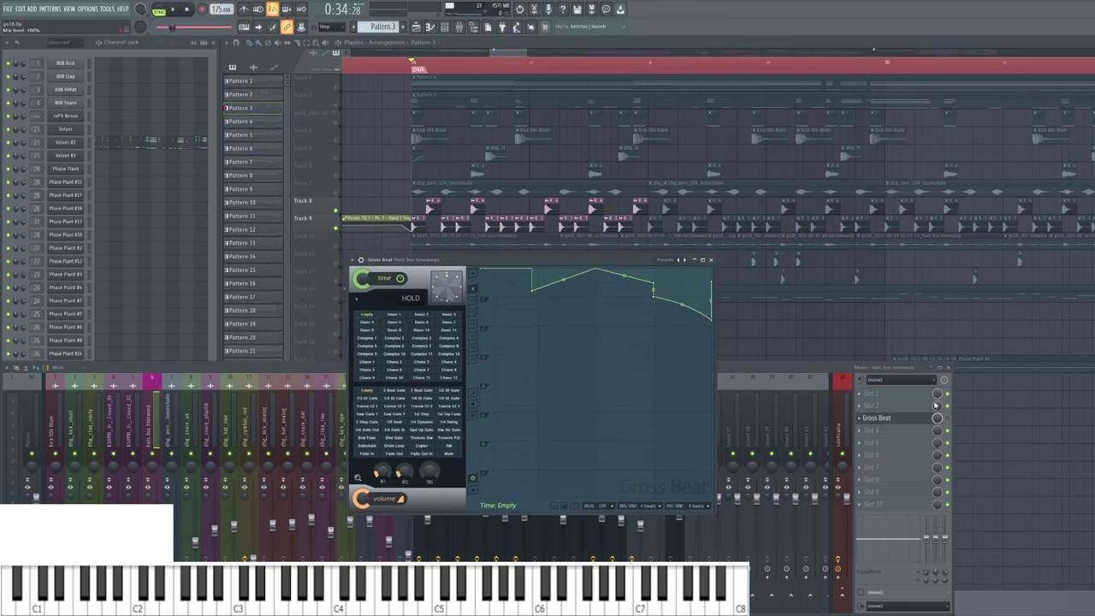
- Toggle the Gross Beat slot to audition its effect on the hi-hats, and close the effect window
{"action": "left_click", "coordinate": [947, 423]}
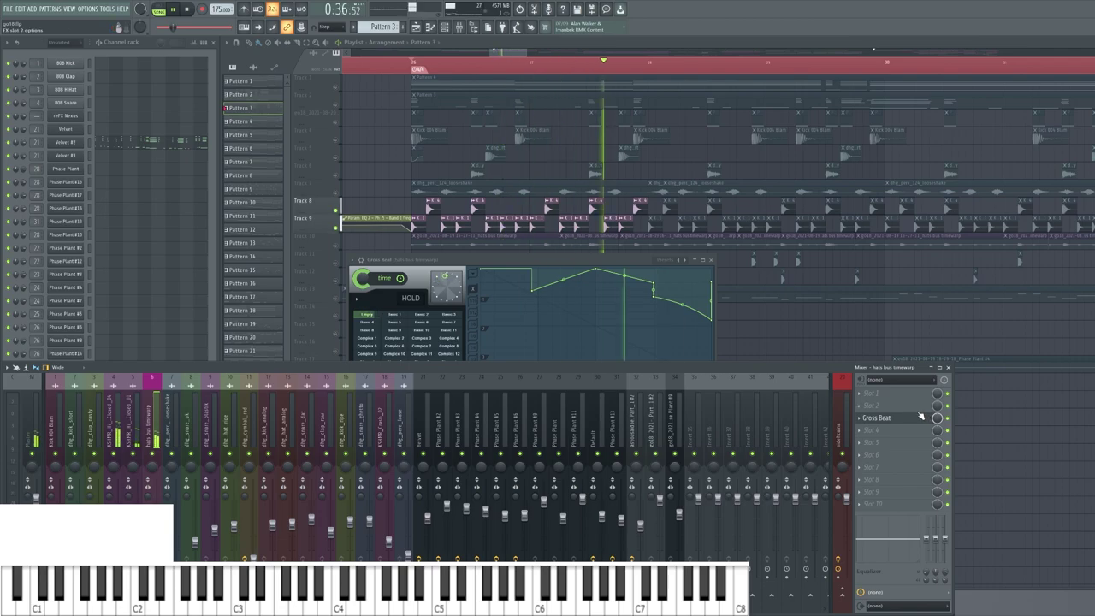
{"action": "key", "text": "space"}
{"action": "left_click", "coordinate": [711, 260]}
{"action": "right_click", "coordinate": [601, 266]}
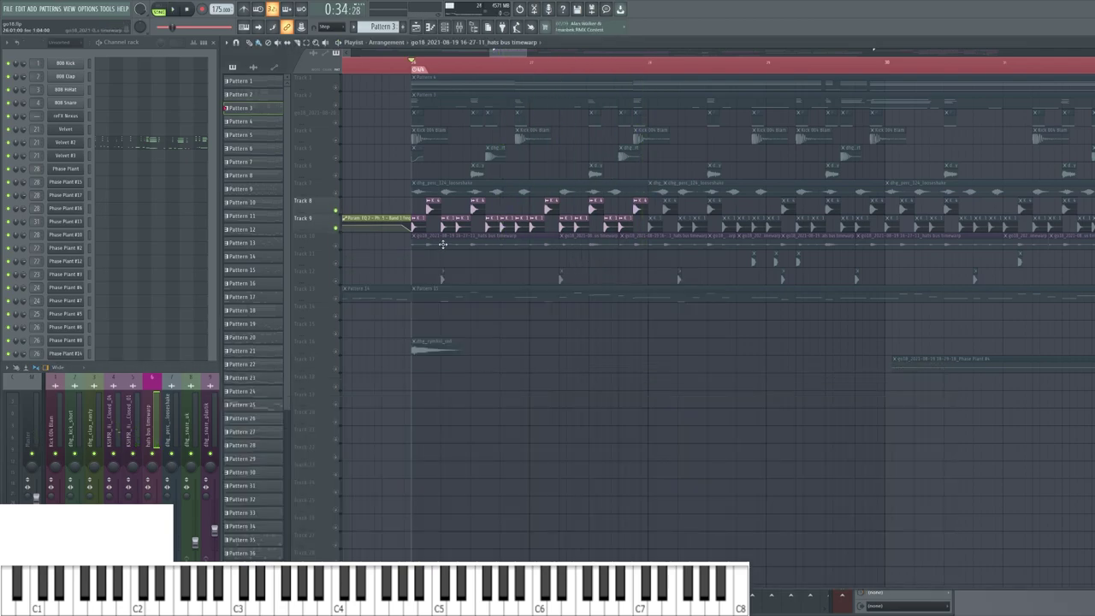
- Audition the 16-27-11 hats bus timewarp recording on Track 18 without the one on Track 19
{"action": "left_click", "coordinate": [336, 387]}
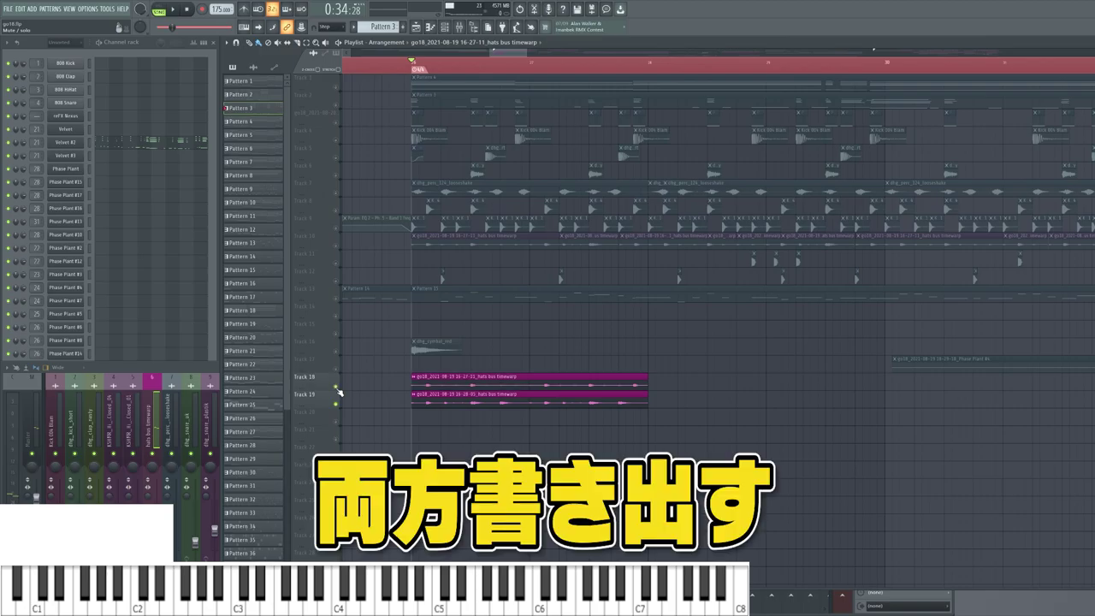
{"action": "key", "text": "space"}
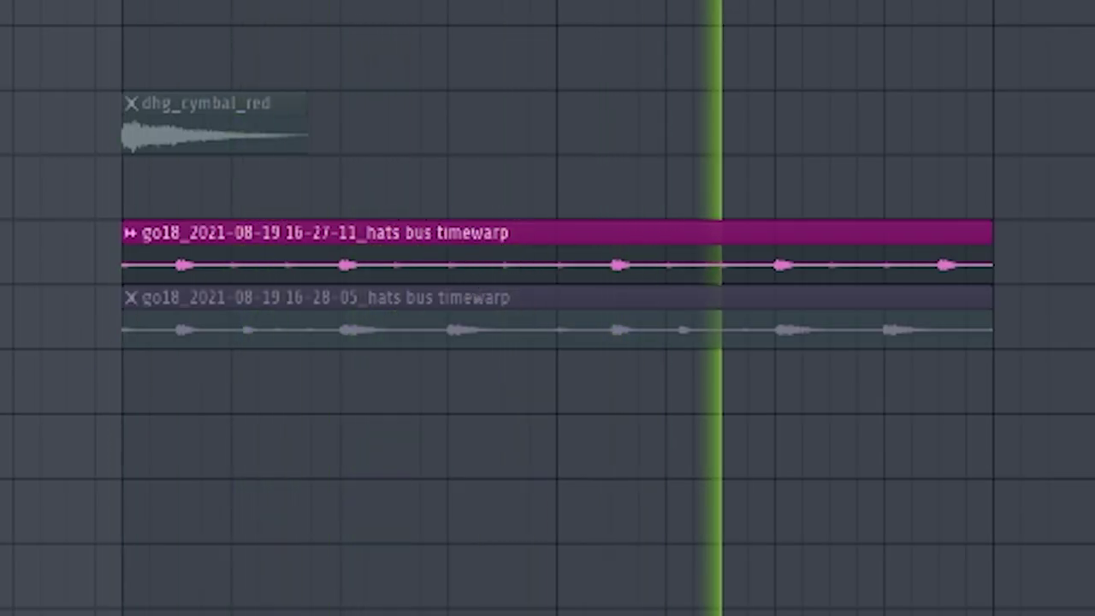
{"action": "key", "text": "space"}
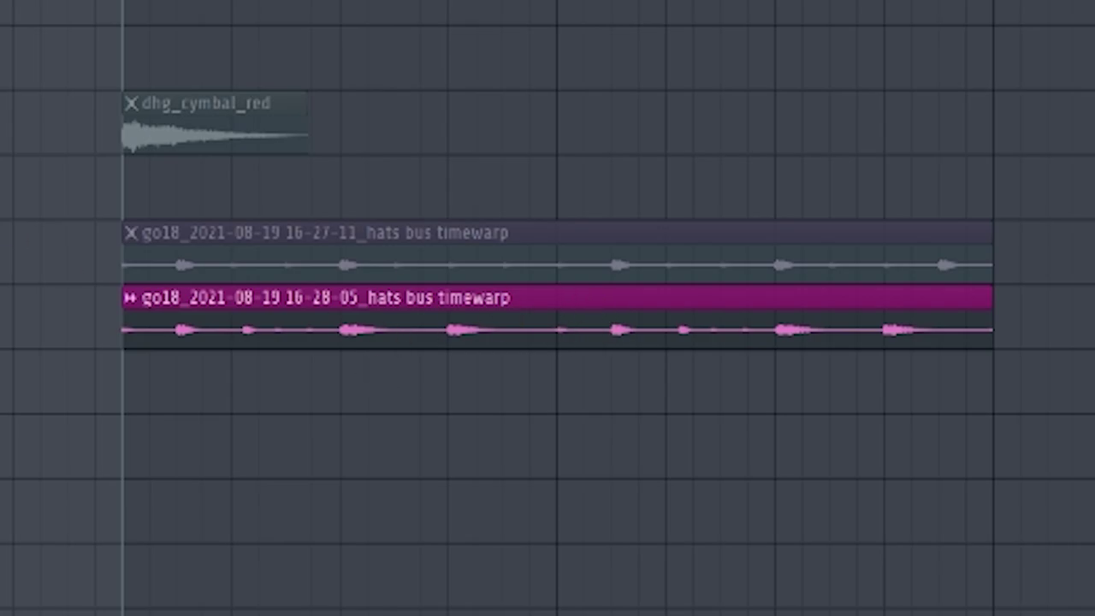
- Check the mixer briefly and play the hats bus timewarp recordings from bar 26 again
{"action": "key", "text": "F9"}
{"action": "key", "text": "F9"}
{"action": "key", "text": "space"}
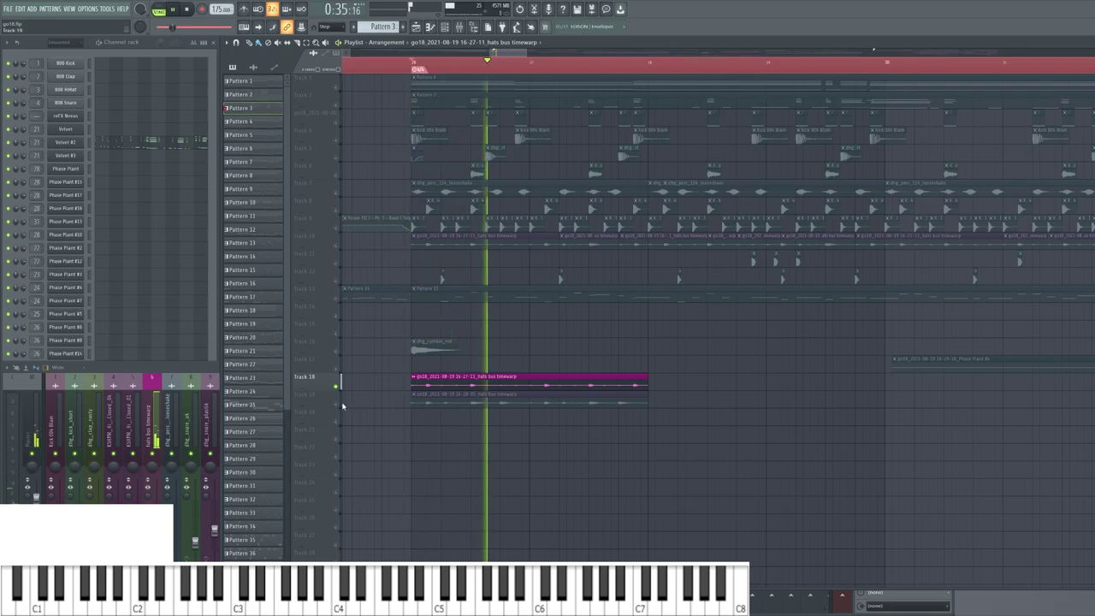
- Solo Track 10 to examine how the hats bus timewarp recordings are chopped and combined
{"action": "right_click", "coordinate": [336, 247]}
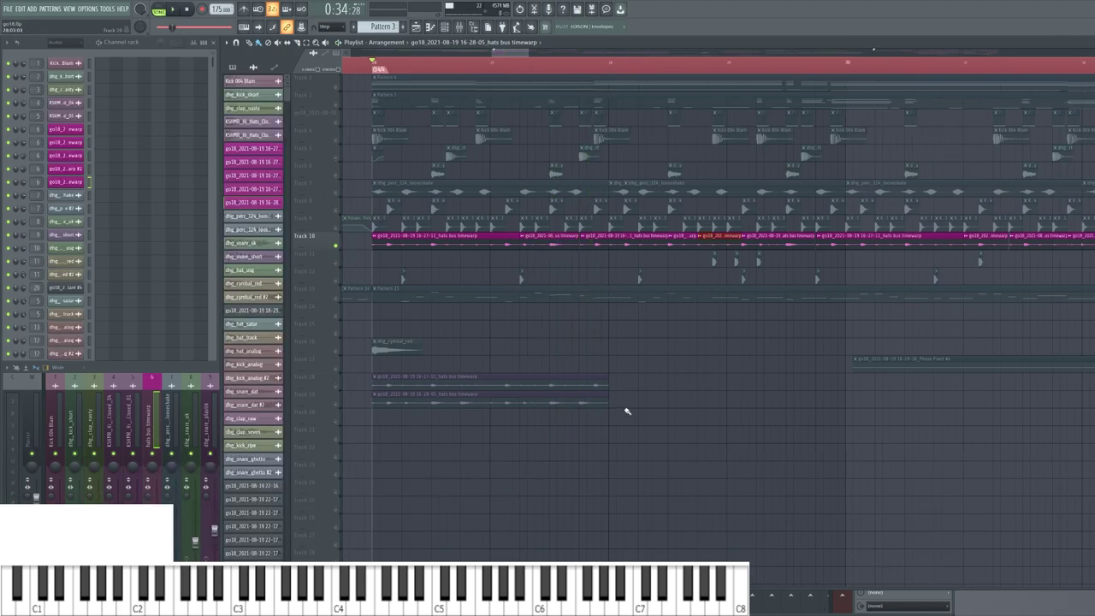
{"action": "scroll", "coordinate": [513, 372], "scroll_direction": "down", "scroll_amount": 3}
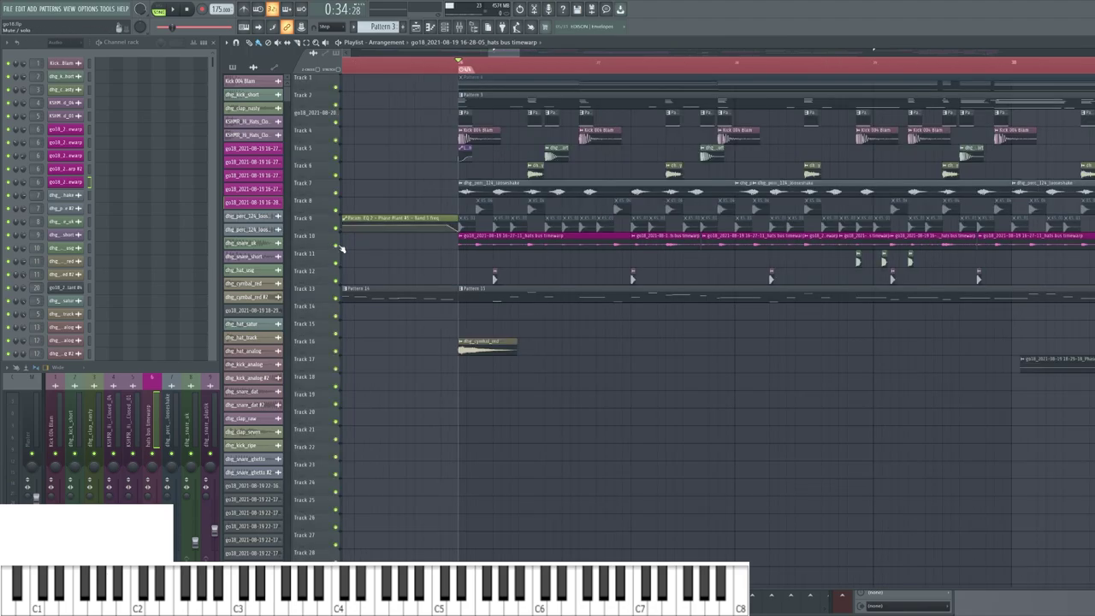
- Play the chopped hats bus timewarp recordings on Track 10 from bar 26 in solo, and stop playback
{"action": "right_click", "coordinate": [337, 246]}
{"action": "key", "text": "space"}
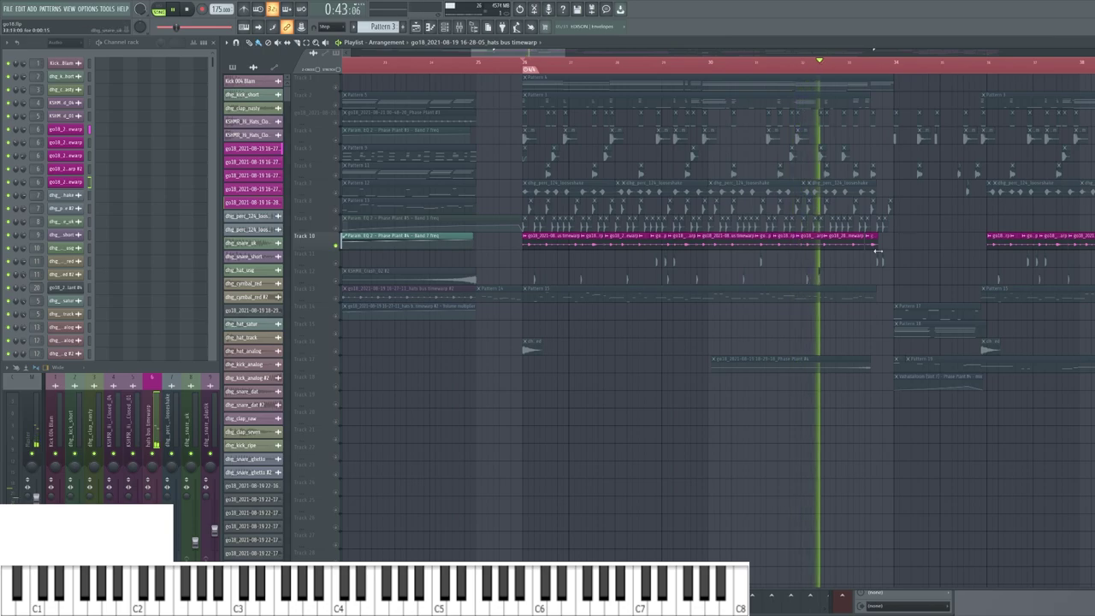
{"action": "key", "text": "space"}
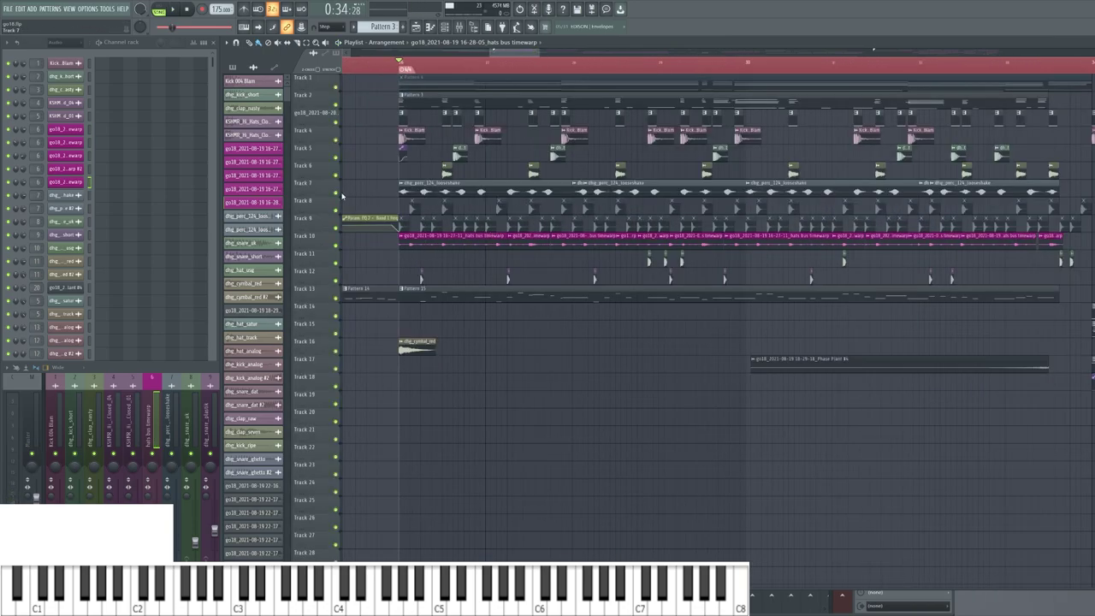
- Audition the looseshake percussion loop on Track 7 in solo and examine its waveform timing against the kick and clap clips
{"action": "left_click", "coordinate": [336, 193], "text": "ctrl"}
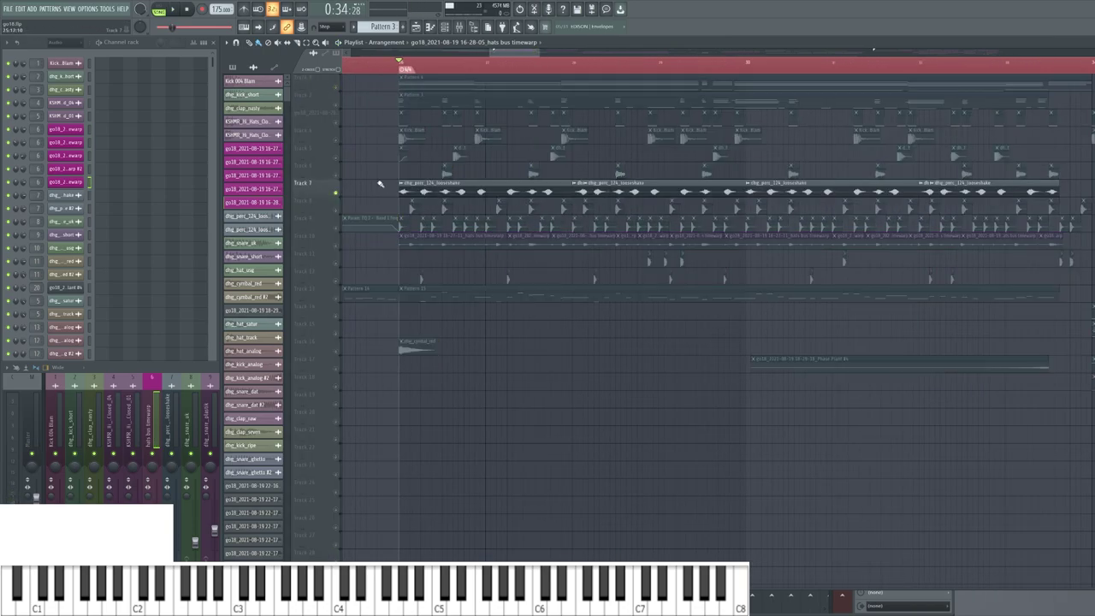
{"action": "key", "text": "space"}
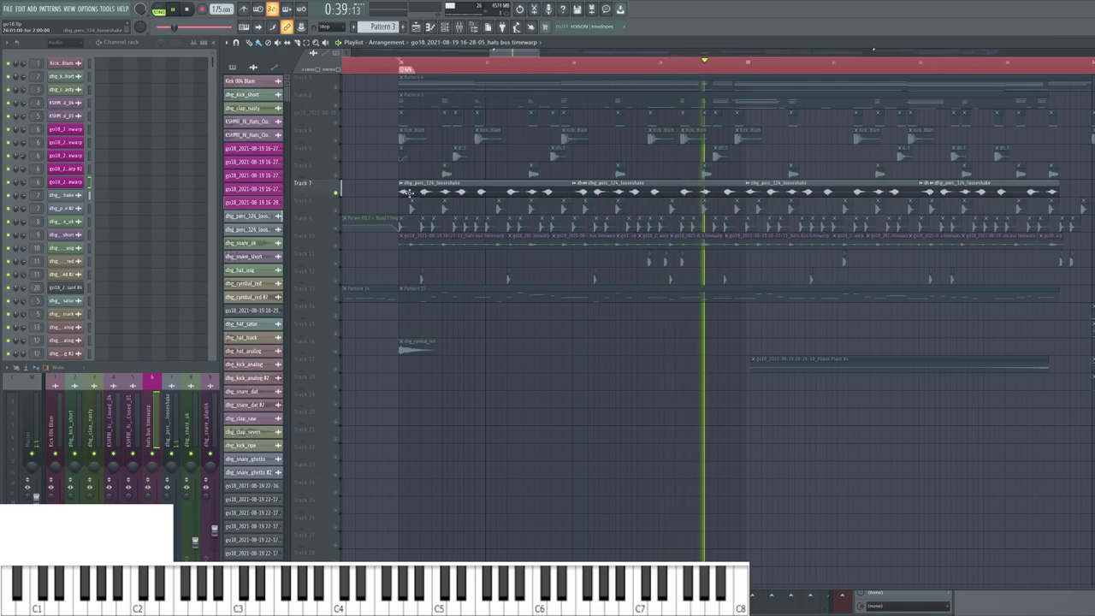
{"action": "key", "text": "space"}
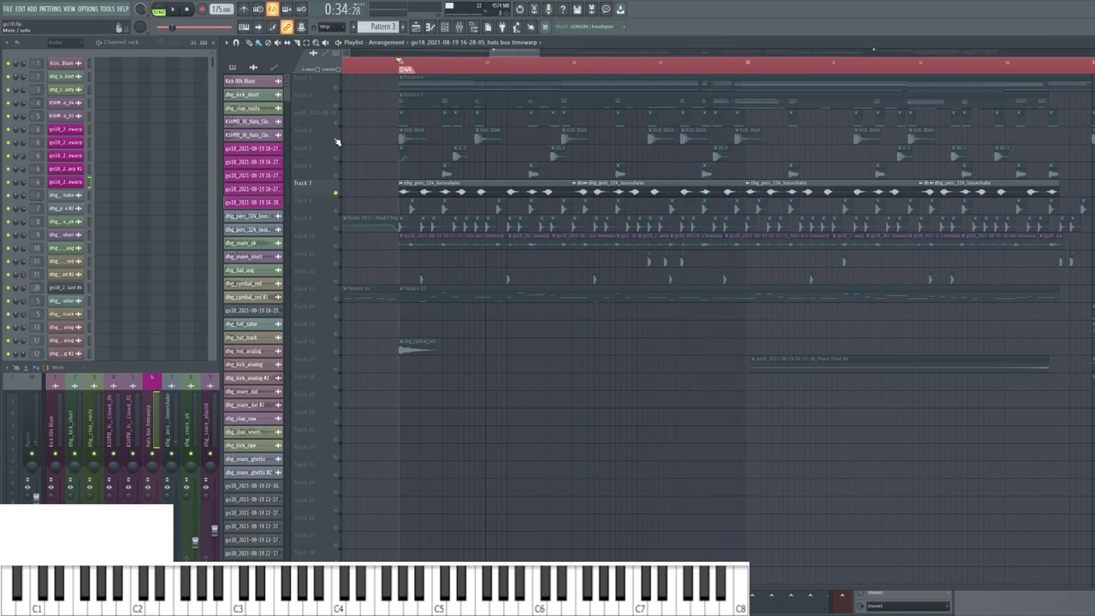
{"action": "scroll", "coordinate": [486, 202], "scroll_direction": "up", "scroll_amount": 5}
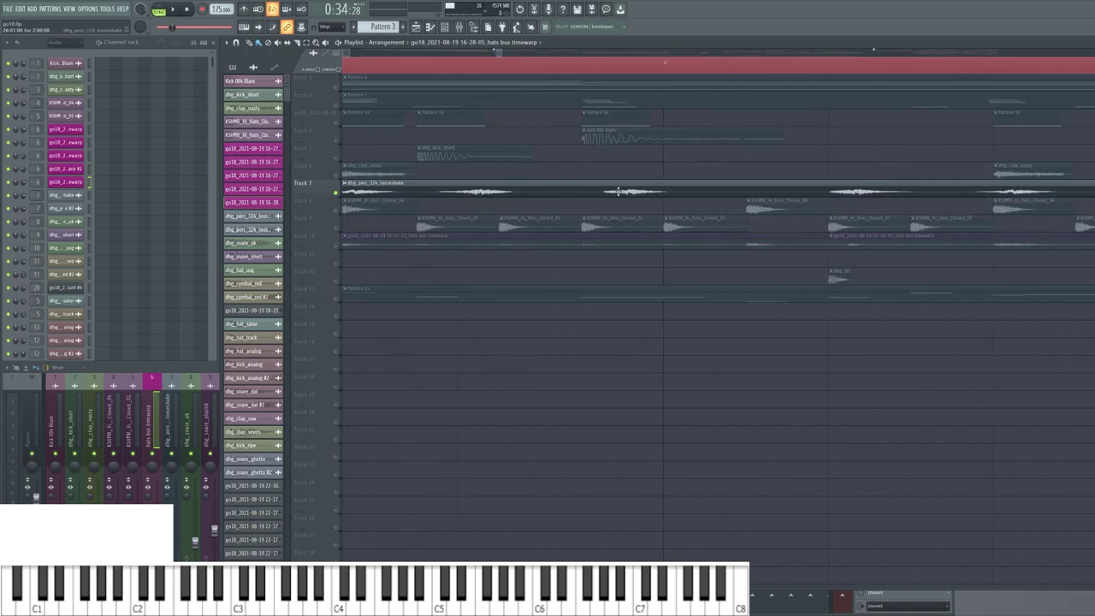
{"action": "scroll", "coordinate": [613, 196], "scroll_direction": "down", "scroll_amount": 2}
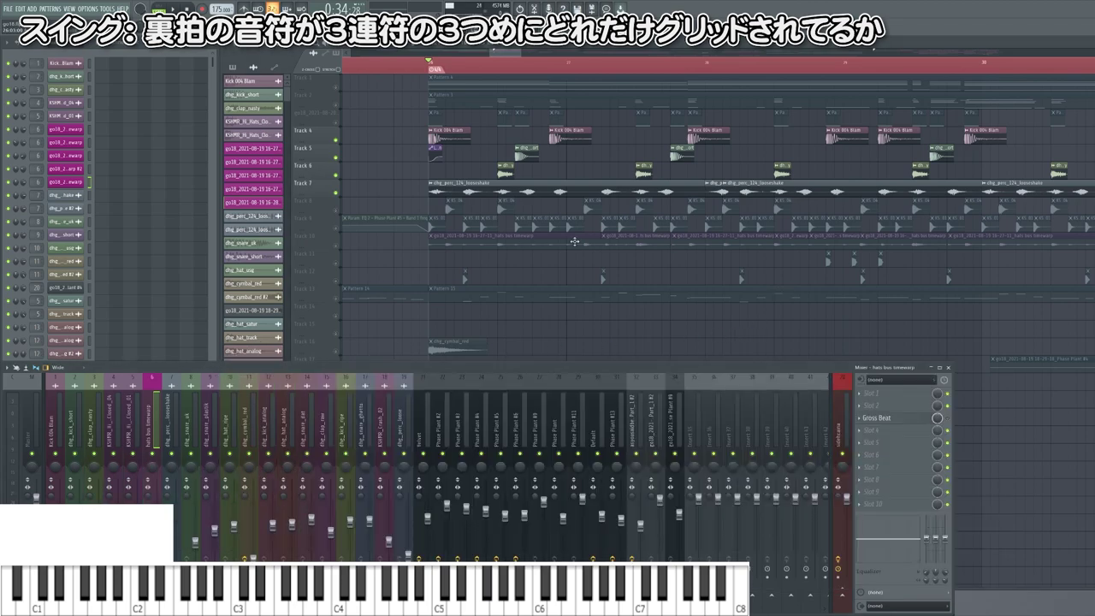
{"action": "scroll", "coordinate": [453, 194], "scroll_direction": "left", "scroll_amount": 1}
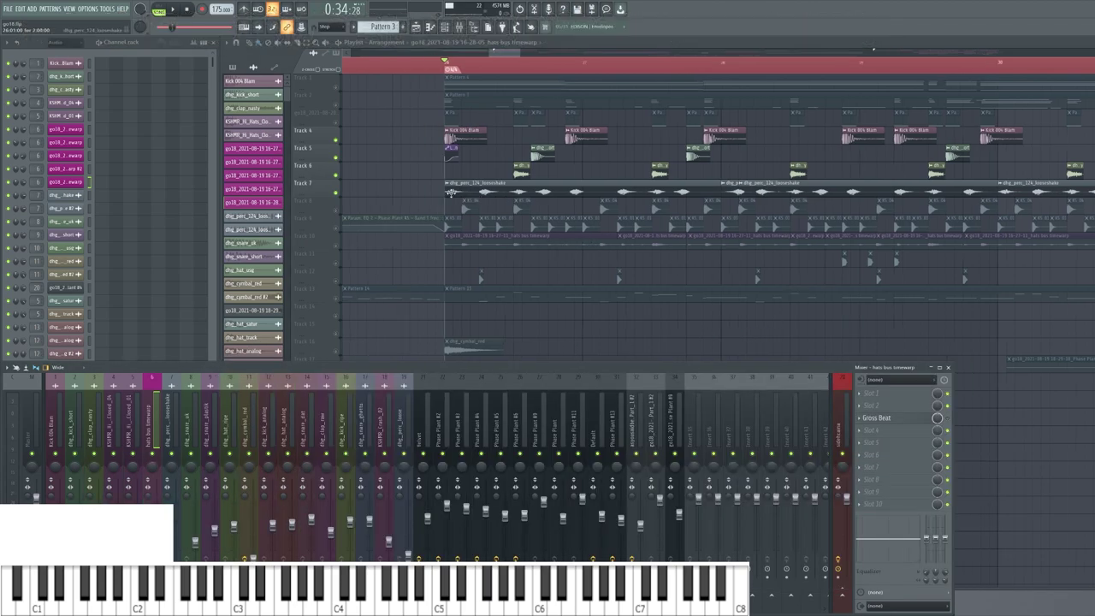
{"action": "scroll", "coordinate": [618, 219], "scroll_direction": "up", "scroll_amount": 1}
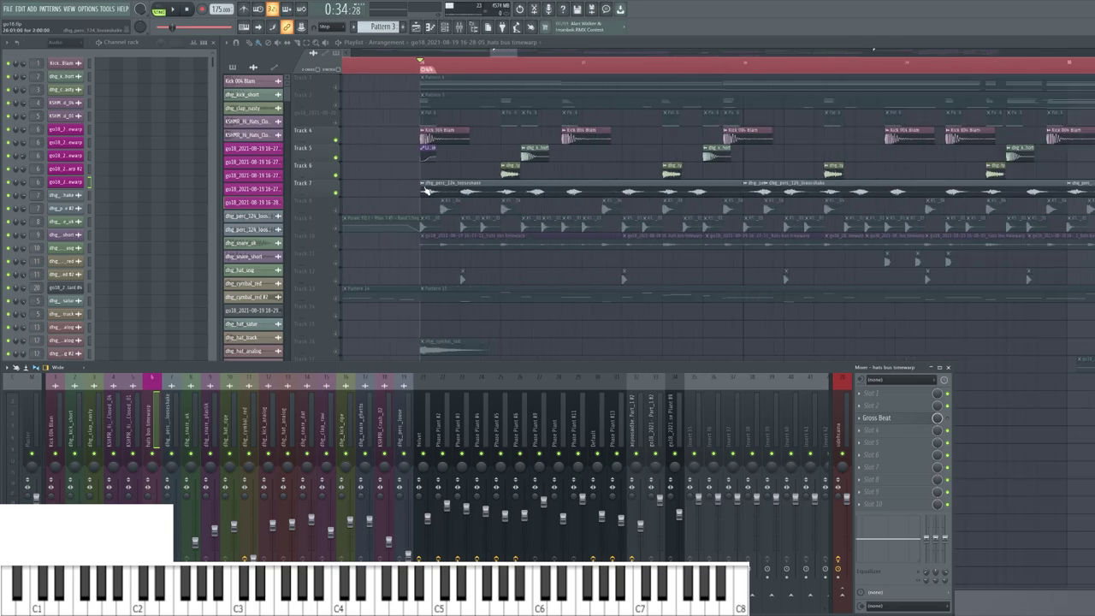
- Compare the Track 7 shaker loop alone with its combination with the kick and clap on Tracks 4 to 6 during playback
{"action": "right_click", "coordinate": [336, 192]}
{"action": "key", "text": "space"}
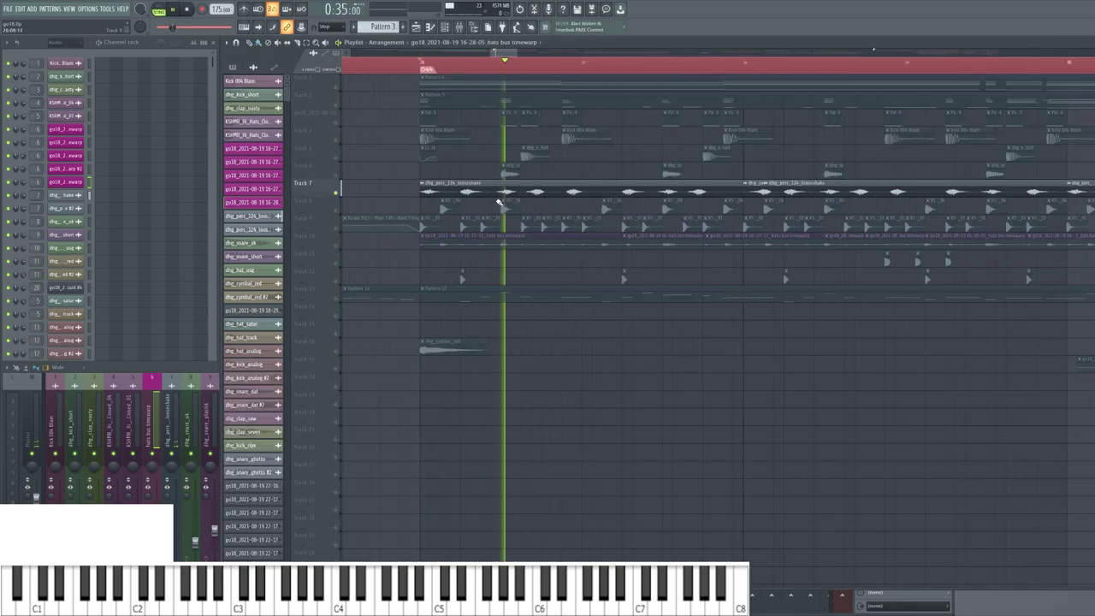
{"action": "scroll", "coordinate": [424, 193], "scroll_direction": "down", "scroll_amount": 3}
{"action": "right_click", "coordinate": [336, 193]}
{"action": "right_click", "coordinate": [336, 193]}
{"action": "scroll", "coordinate": [402, 202], "scroll_direction": "up", "scroll_amount": 2}
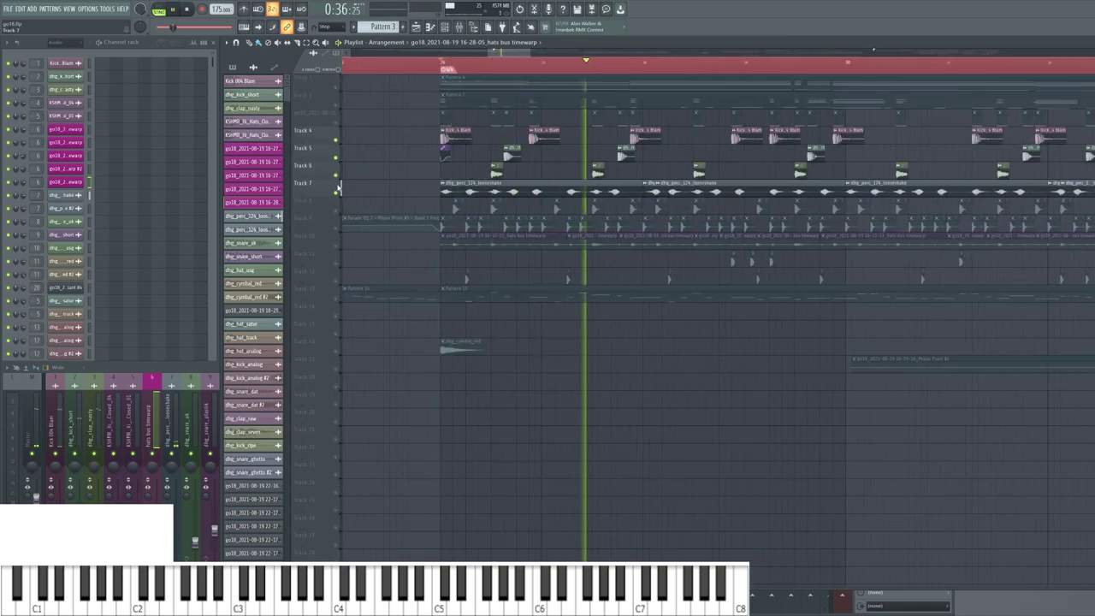
{"action": "scroll", "coordinate": [673, 186], "scroll_direction": "up", "scroll_amount": 2}
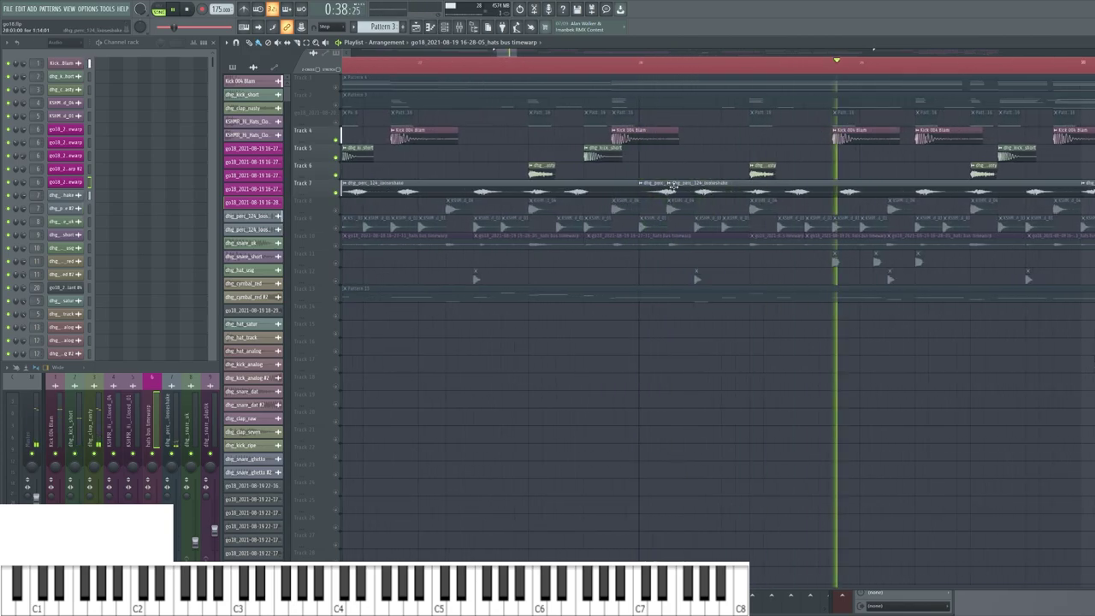
{"action": "scroll", "coordinate": [548, 188], "scroll_direction": "down", "scroll_amount": 3}
{"action": "right_click", "coordinate": [336, 193]}
{"action": "scroll", "coordinate": [340, 193], "scroll_direction": "down", "scroll_amount": 3}
{"action": "key", "text": "space"}
- Look over the arrangement from bar 26 onward and play it with all tracks active
{"action": "scroll", "coordinate": [658, 227], "scroll_direction": "up", "scroll_amount": 2}
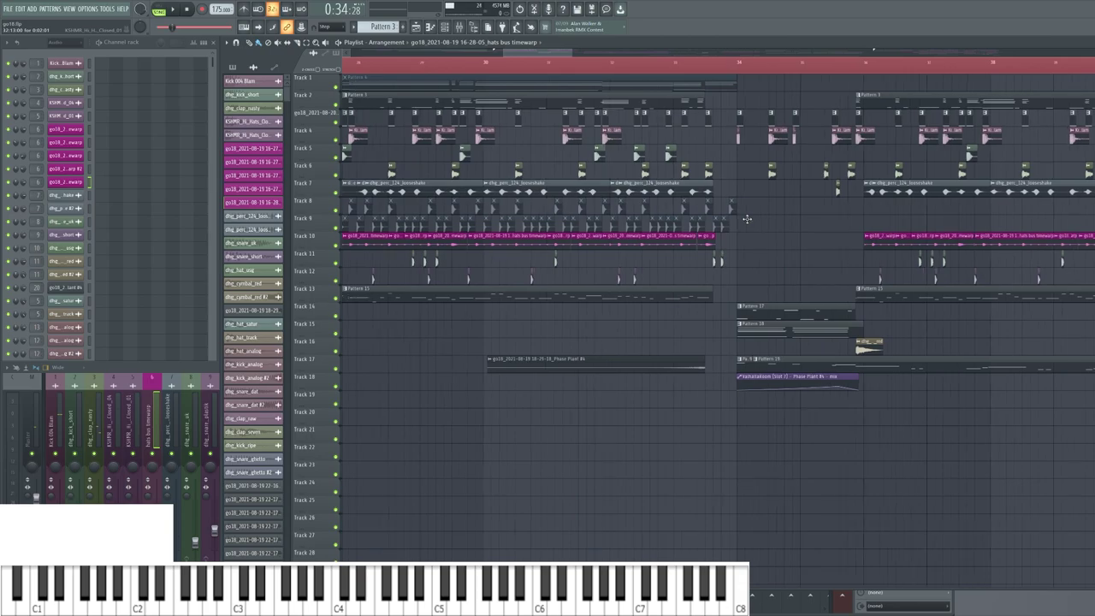
{"action": "scroll", "coordinate": [795, 237], "scroll_direction": "down", "scroll_amount": 3}
{"action": "left_click_drag", "start_coordinate": [765, 232], "coordinate": [752, 250]}
{"action": "scroll", "coordinate": [698, 251], "scroll_direction": "up", "scroll_amount": 3}
{"action": "scroll", "coordinate": [702, 250], "scroll_direction": "down", "scroll_amount": 3}
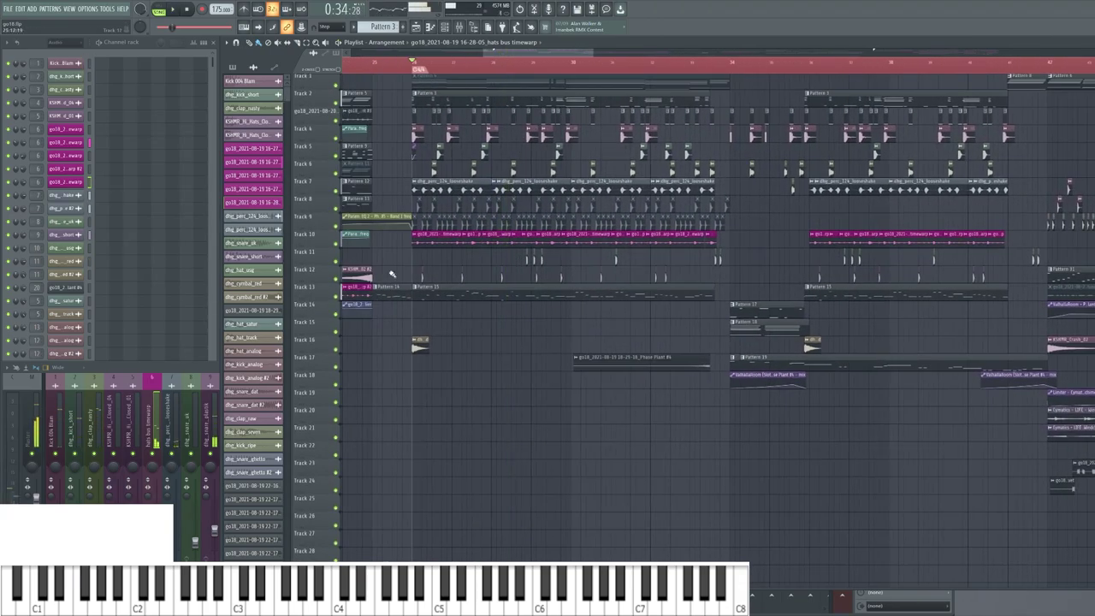
{"action": "scroll", "coordinate": [359, 291], "scroll_direction": "up", "scroll_amount": 3}
{"action": "key", "text": "space"}
{"action": "scroll", "coordinate": [342, 298], "scroll_direction": "down", "scroll_amount": 3}
{"action": "key", "text": "space"}
- Solo Track 13 and listen to its Pattern 15 melody from bar 26, and stop playback
{"action": "right_click", "coordinate": [335, 297]}
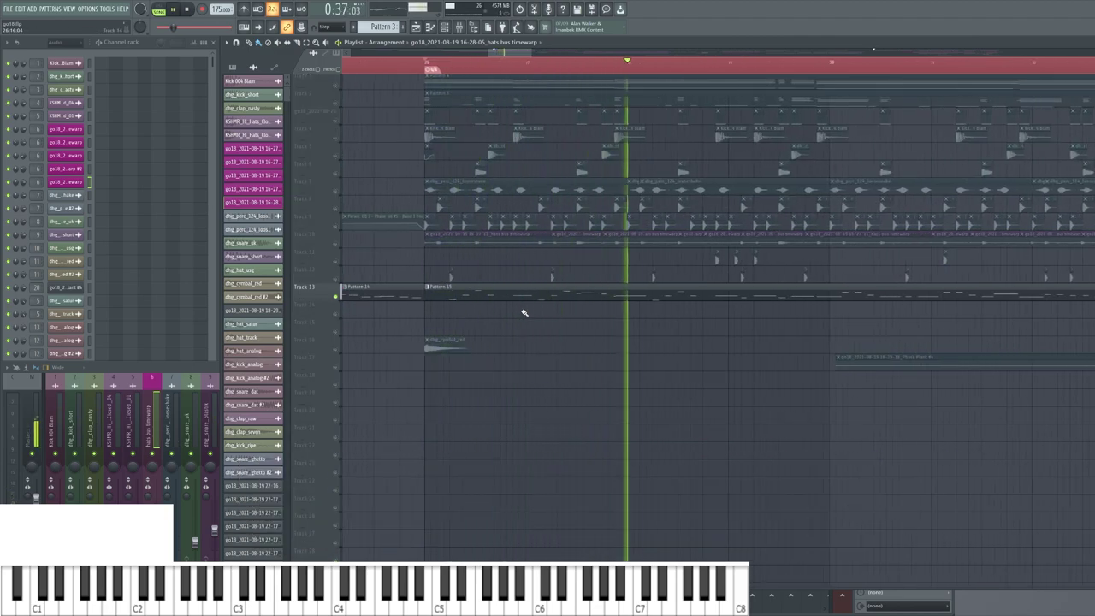
{"action": "left_click_drag", "start_coordinate": [555, 311], "coordinate": [501, 328]}
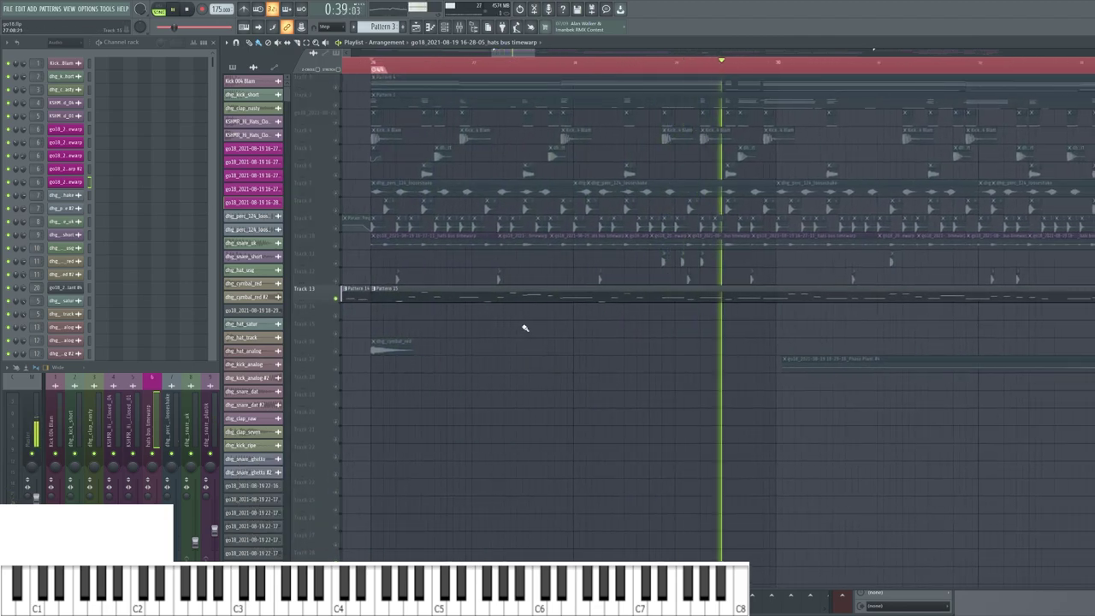
{"action": "scroll", "coordinate": [524, 327], "scroll_direction": "down", "scroll_amount": 3}
{"action": "scroll", "coordinate": [543, 324], "scroll_direction": "down", "scroll_amount": 2}
{"action": "scroll", "coordinate": [550, 327], "scroll_direction": "up", "scroll_amount": 1}
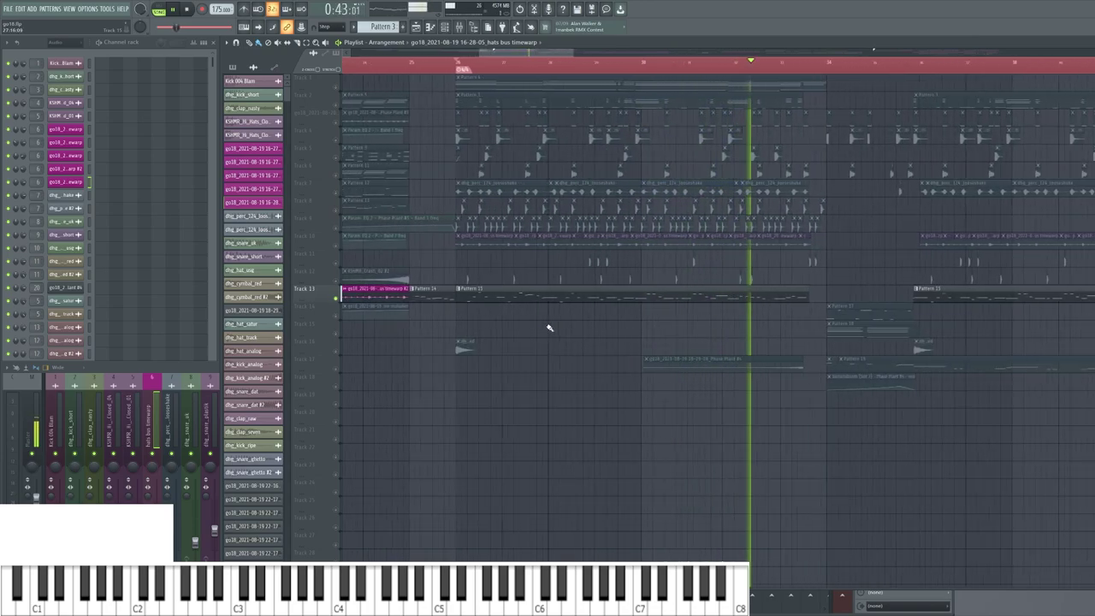
{"action": "key", "text": "space"}
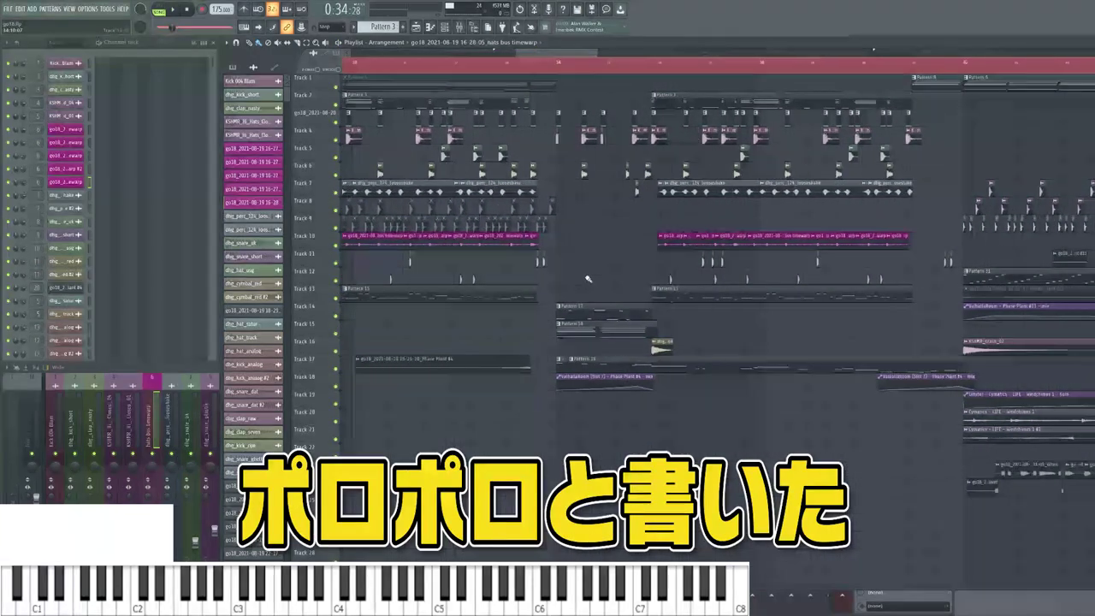
- Open Pattern 15 in the piano roll, examine the Phase Plant #6 notes across the pattern, and close it
{"action": "scroll", "coordinate": [588, 278], "scroll_direction": "up", "scroll_amount": 1}
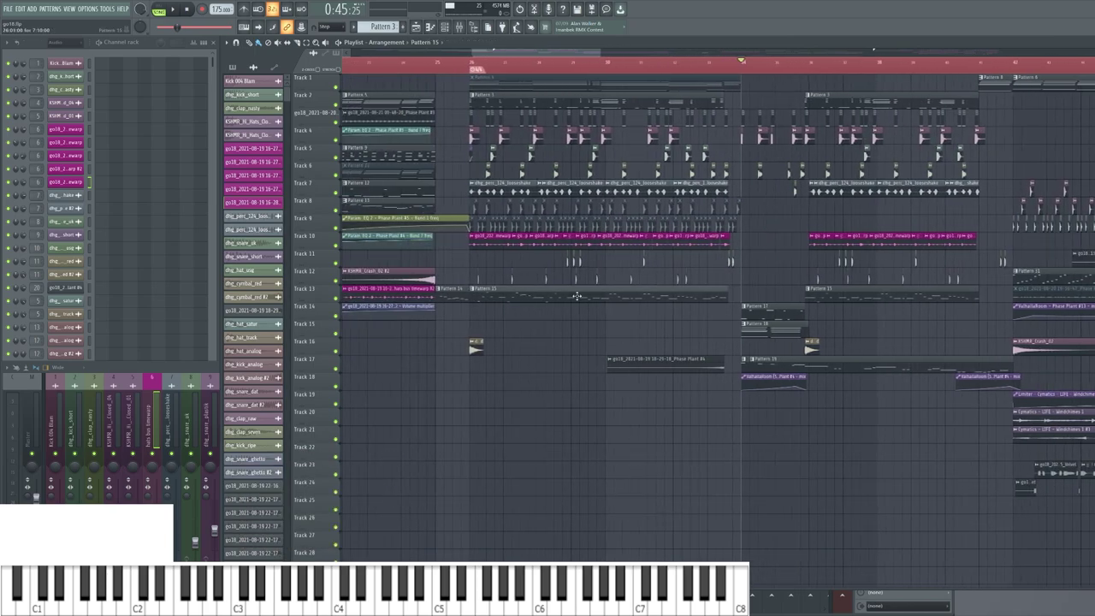
{"action": "double_click", "coordinate": [476, 322]}
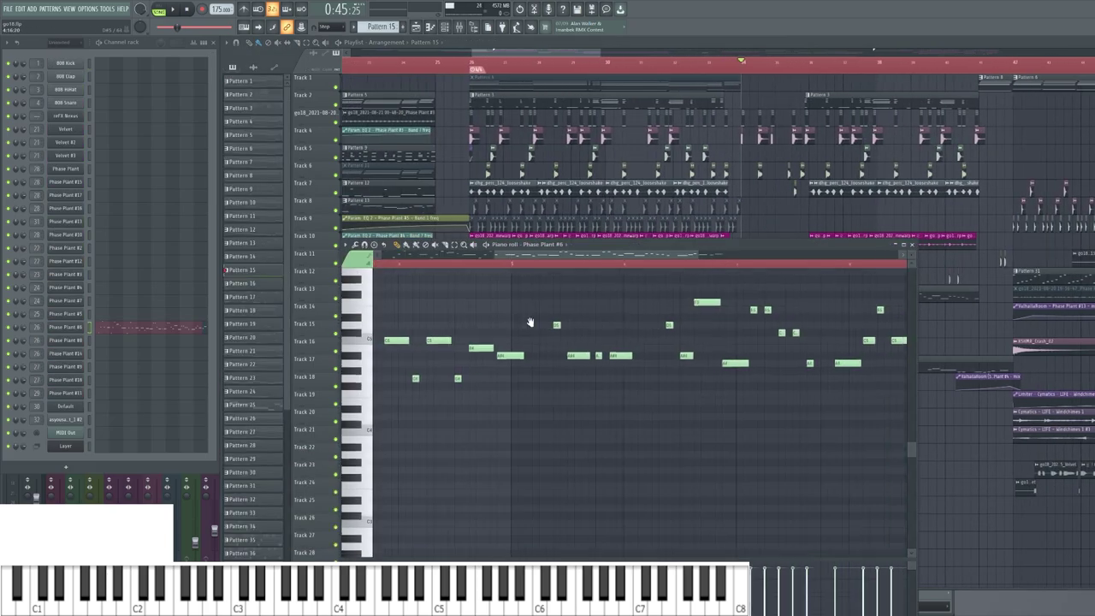
{"action": "left_click_drag", "start_coordinate": [524, 321], "coordinate": [657, 340]}
{"action": "scroll", "coordinate": [635, 340], "scroll_direction": "down", "scroll_amount": 4}
{"action": "scroll", "coordinate": [630, 341], "scroll_direction": "up", "scroll_amount": 3}
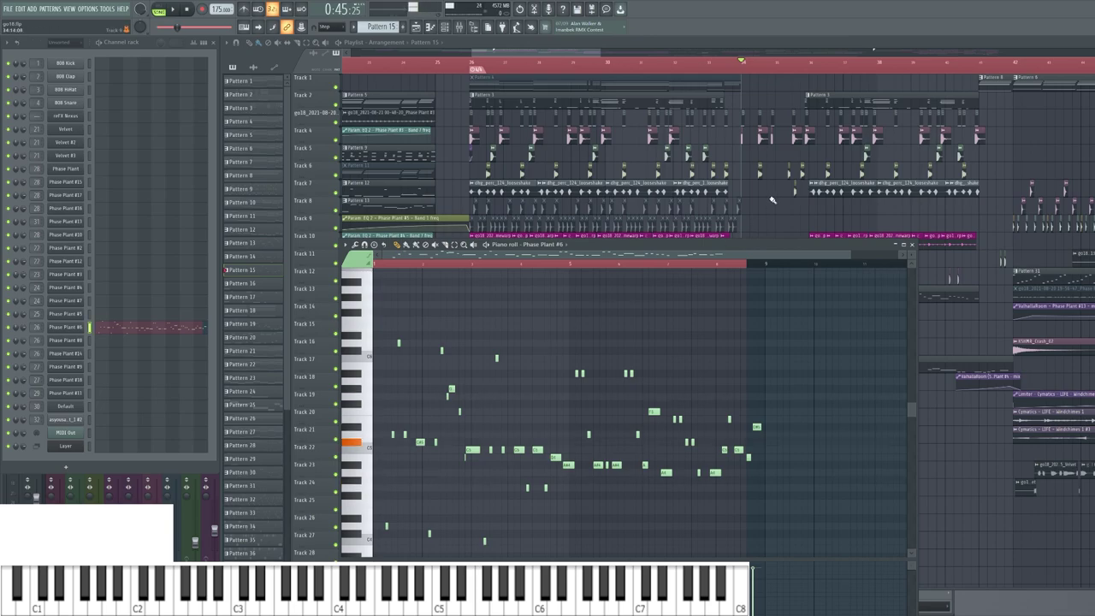
{"action": "key", "text": "F7"}
- Play the full arrangement from bar 34 to hear the following section, and stop playback
{"action": "scroll", "coordinate": [659, 268], "scroll_direction": "up", "scroll_amount": 5}
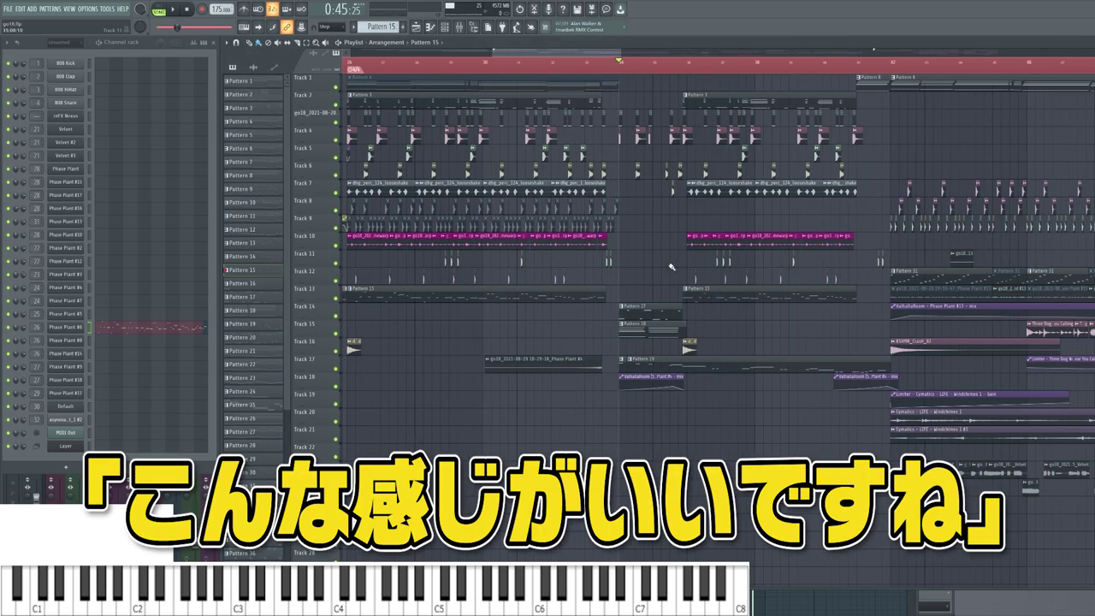
{"action": "left_click_drag", "start_coordinate": [651, 266], "coordinate": [541, 275]}
{"action": "key", "text": "space"}
{"action": "scroll", "coordinate": [555, 270], "scroll_direction": "down", "scroll_amount": 5}
{"action": "scroll", "coordinate": [543, 276], "scroll_direction": "up", "scroll_amount": 3}
{"action": "scroll", "coordinate": [539, 278], "scroll_direction": "down", "scroll_amount": 4}
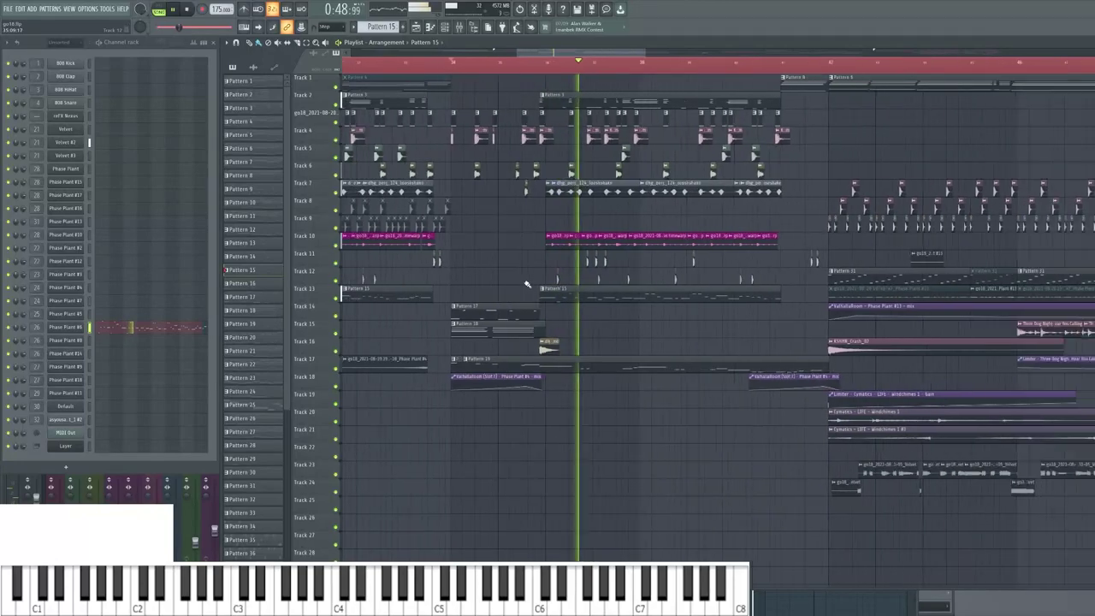
{"action": "key", "text": "space"}
- Open Pattern 19 from Track 17 in the piano roll to examine the Phase Plant #7 melody
{"action": "double_click", "coordinate": [537, 366]}
{"action": "scroll", "coordinate": [520, 350], "scroll_direction": "up", "scroll_amount": 2}
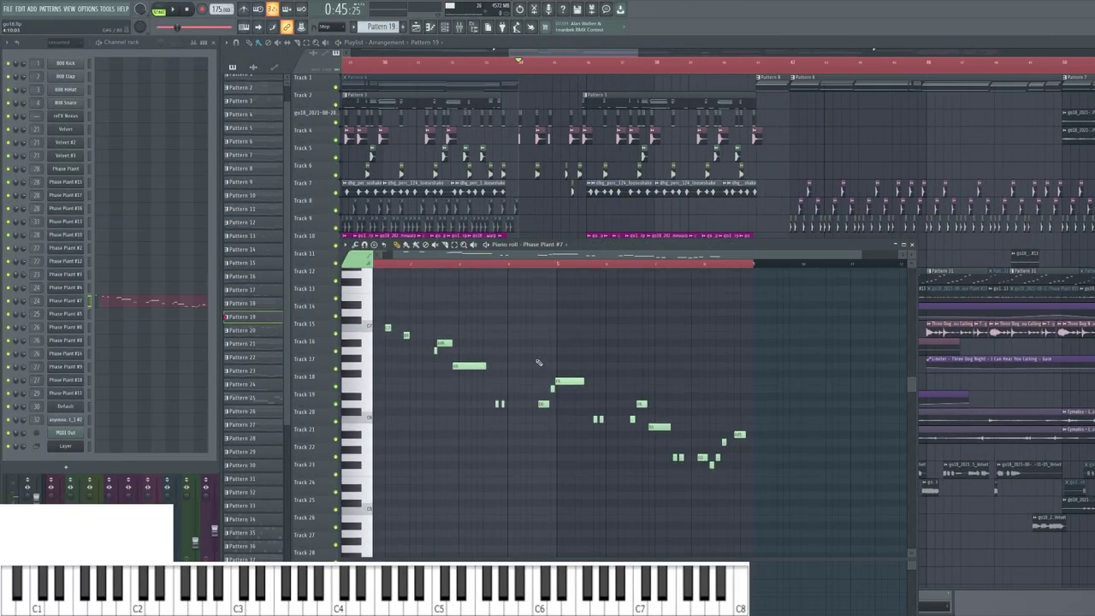
{"action": "left_click_drag", "start_coordinate": [561, 208], "coordinate": [673, 229]}
- Open the Phase Plant #7 synth and inspect its two choir sample oscillators, wavetable and output envelope
{"action": "left_click", "coordinate": [75, 301]}
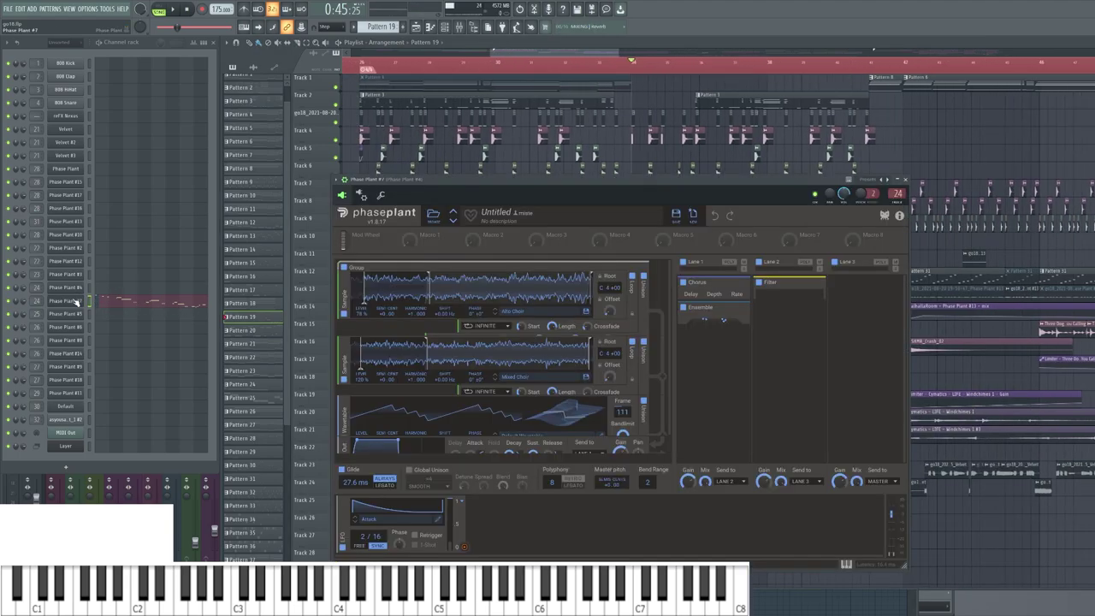
{"action": "scroll", "coordinate": [581, 355], "scroll_direction": "down", "scroll_amount": 3}
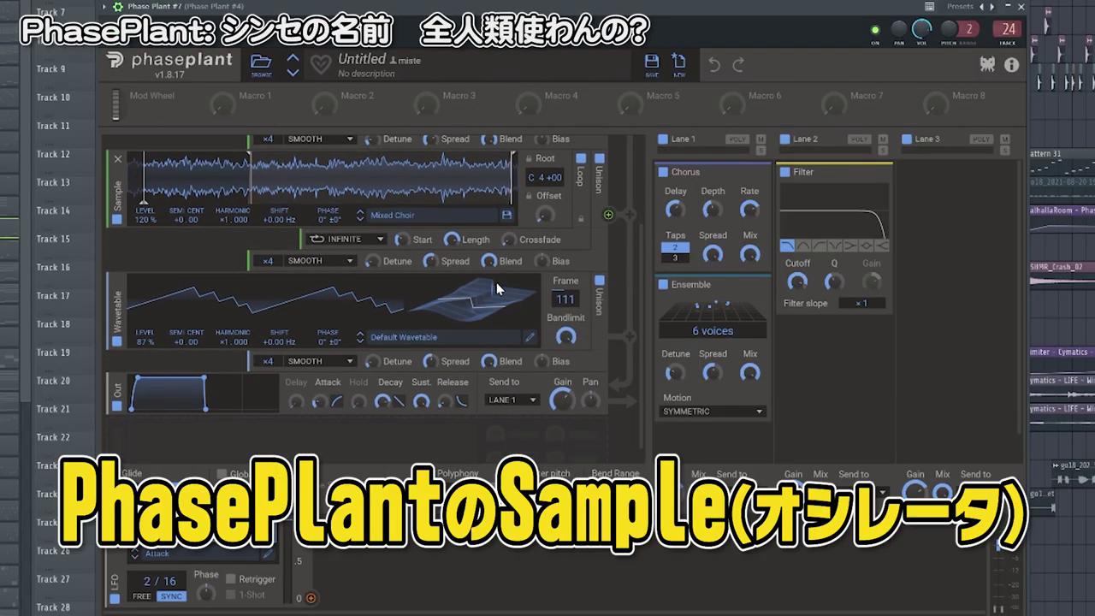
{"action": "scroll", "coordinate": [578, 354], "scroll_direction": "up", "scroll_amount": 3}
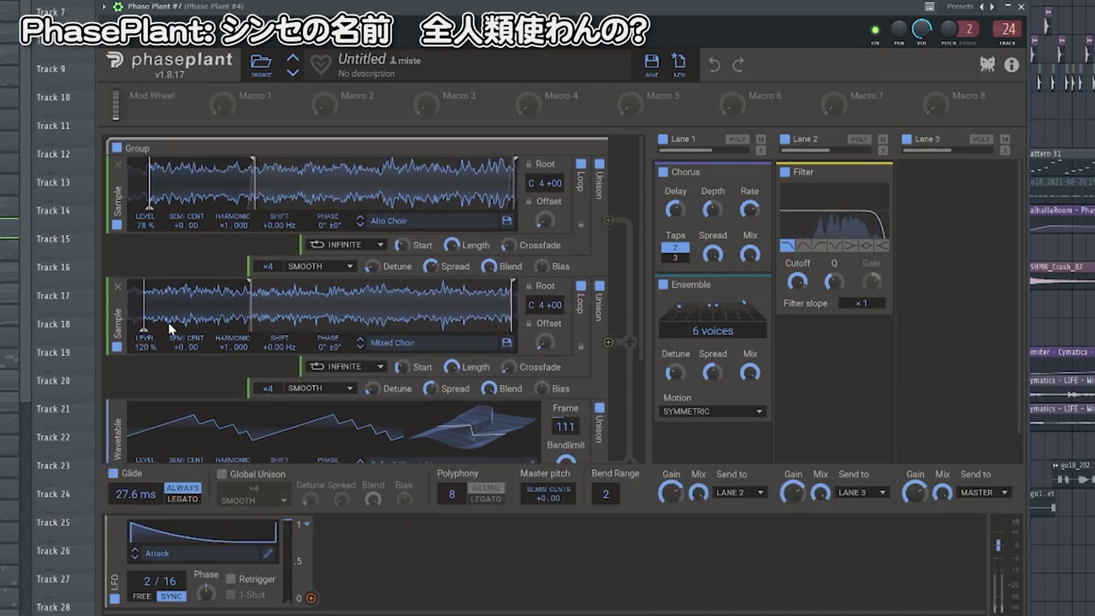
{"action": "scroll", "coordinate": [164, 312], "scroll_direction": "down", "scroll_amount": 4}
{"action": "scroll", "coordinate": [114, 352], "scroll_direction": "up", "scroll_amount": 4}
- Audition the Alto Choir and Mixed Choir samples separately by disabling each in turn, and re-enable both
{"action": "left_click", "coordinate": [117, 351]}
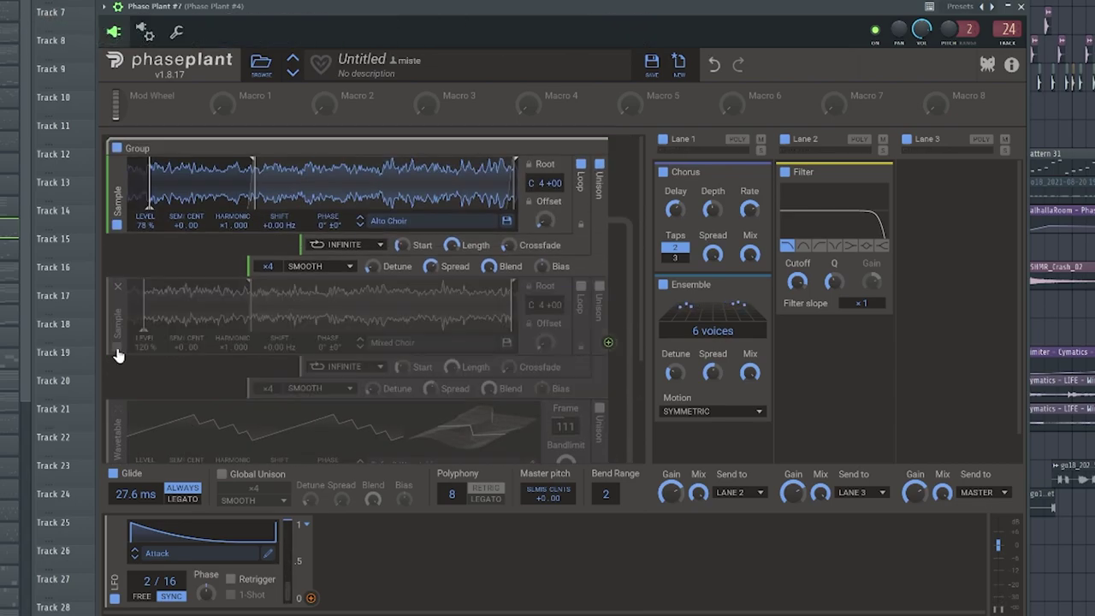
{"action": "left_click", "coordinate": [117, 350]}
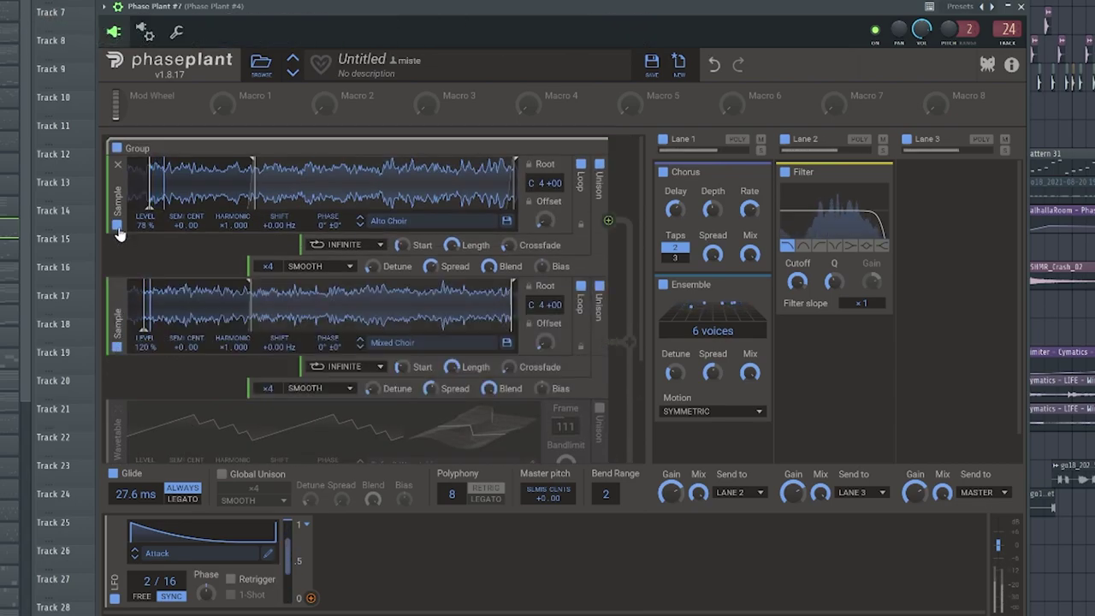
{"action": "left_click", "coordinate": [118, 227]}
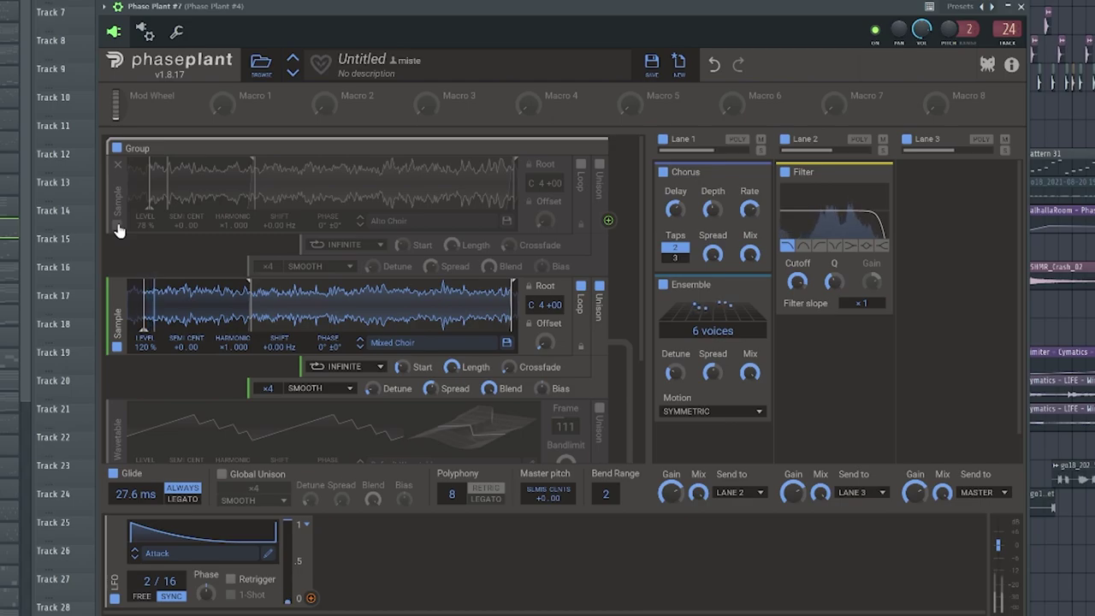
{"action": "left_click", "coordinate": [118, 228]}
- Enable the Default Wavetable oscillator alongside the two choir samples
{"action": "scroll", "coordinate": [162, 426], "scroll_direction": "down", "scroll_amount": 2}
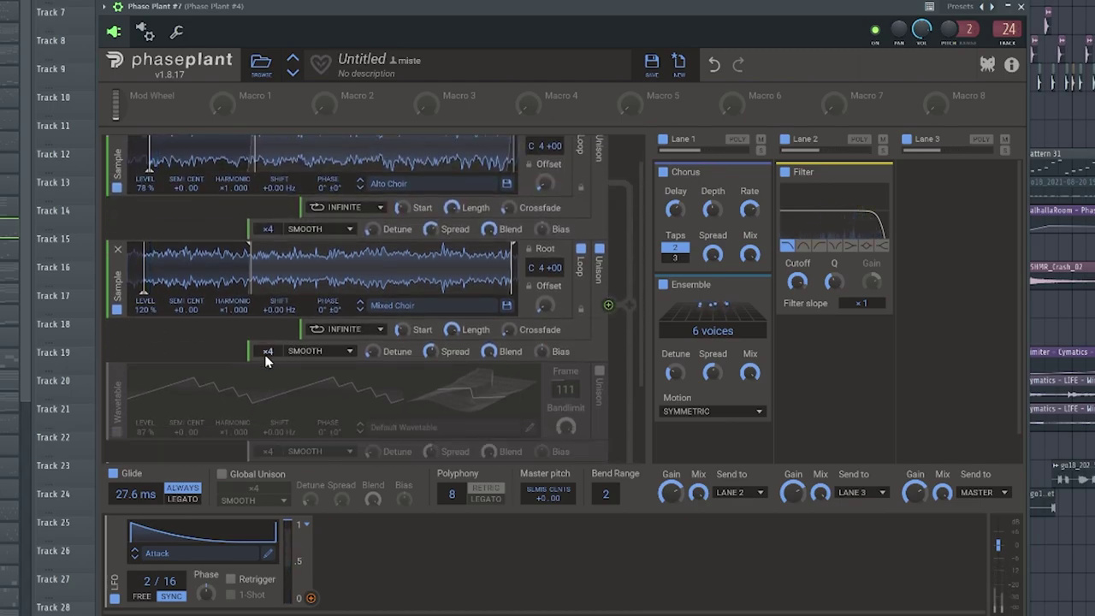
{"action": "scroll", "coordinate": [265, 354], "scroll_direction": "down", "scroll_amount": 2}
{"action": "scroll", "coordinate": [261, 361], "scroll_direction": "down", "scroll_amount": 2}
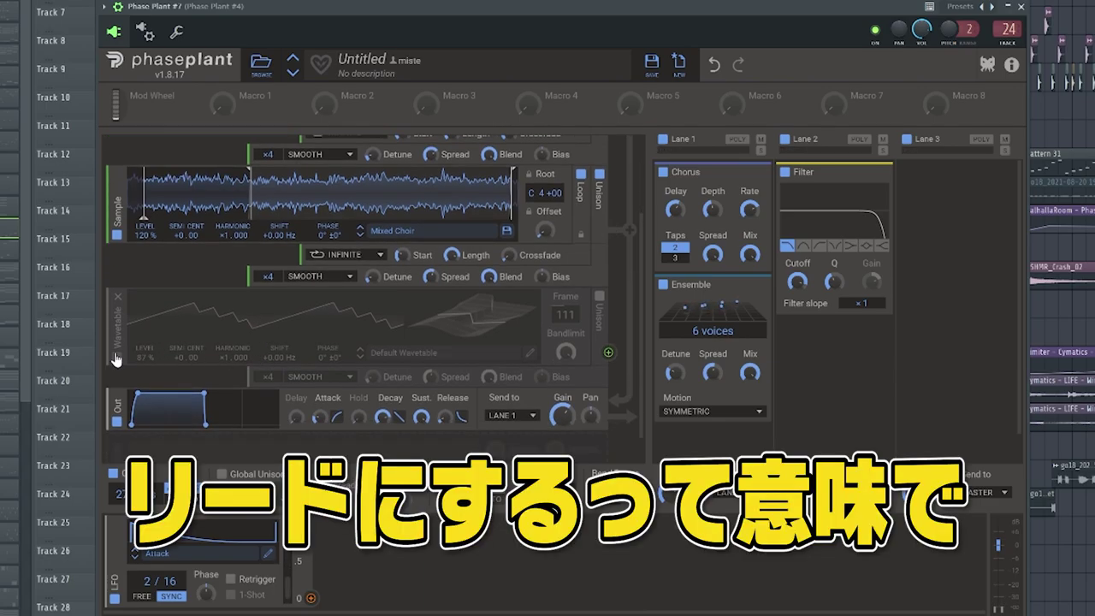
{"action": "left_click", "coordinate": [116, 359]}
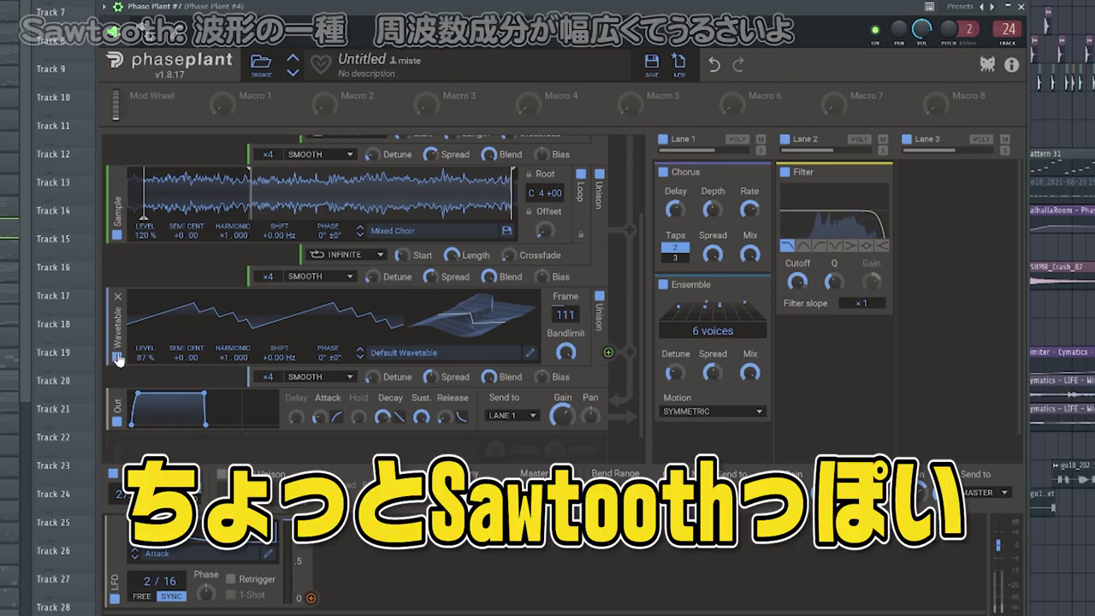
- Disable the Mixed Choir and Alto Choir samples to isolate the Default Wavetable oscillator
{"action": "scroll", "coordinate": [192, 330], "scroll_direction": "up", "scroll_amount": 2}
{"action": "scroll", "coordinate": [192, 330], "scroll_direction": "down", "scroll_amount": 1}
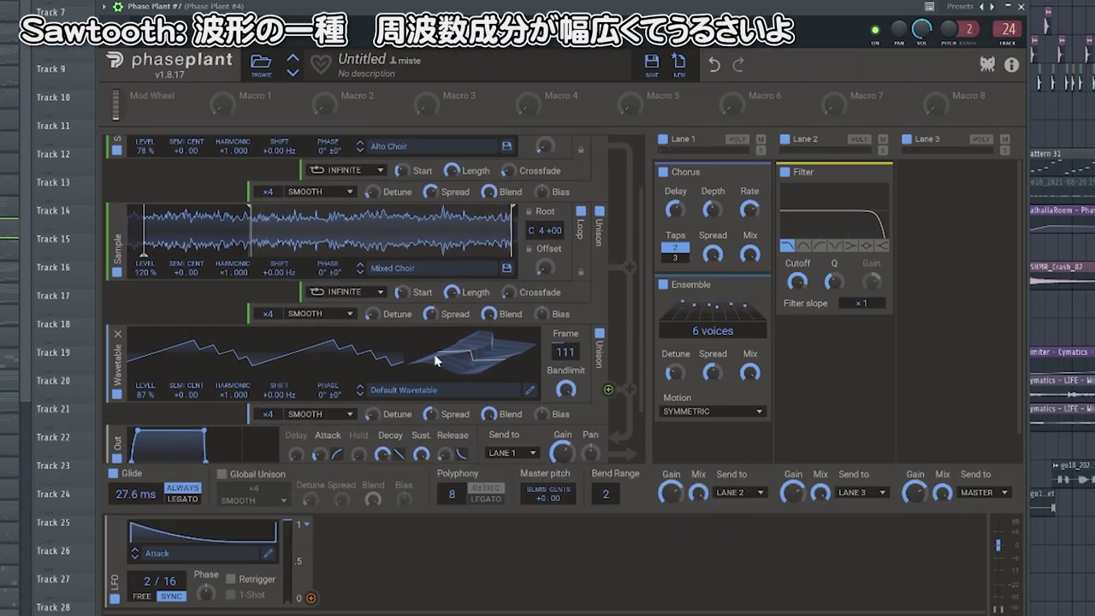
{"action": "left_click", "coordinate": [116, 273]}
{"action": "left_click", "coordinate": [117, 150]}
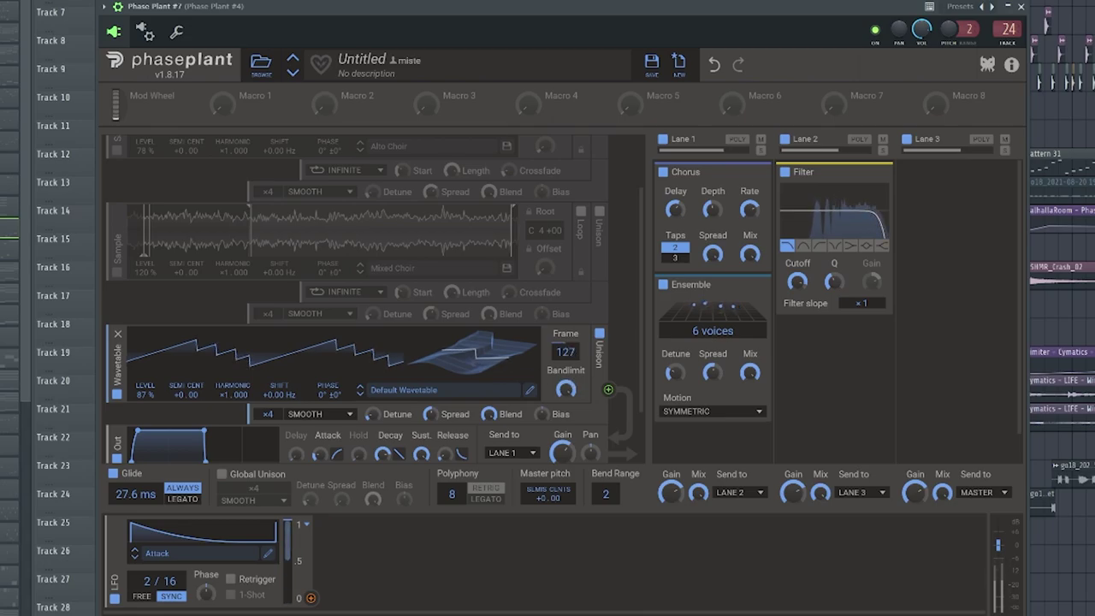
- Re-enable the Mixed Choir and Alto Choir sample oscillators alongside the Default Wavetable
{"action": "scroll", "coordinate": [122, 321], "scroll_direction": "up", "scroll_amount": 1}
{"action": "left_click", "coordinate": [118, 310]}
{"action": "left_click", "coordinate": [116, 188]}
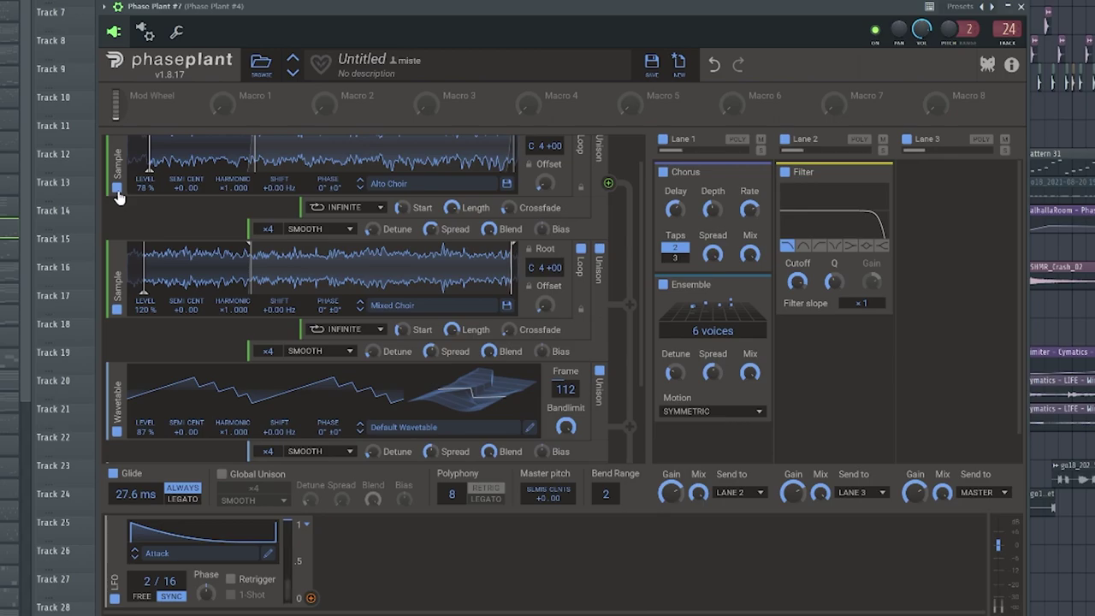
{"action": "scroll", "coordinate": [193, 285], "scroll_direction": "down", "scroll_amount": 3}
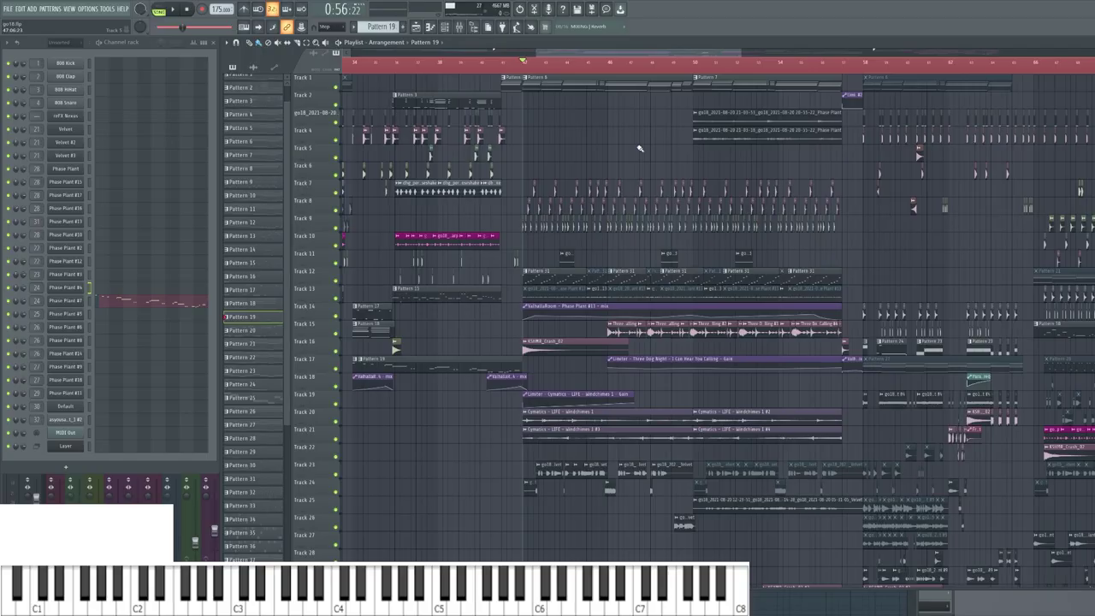
- Audition Track 1 on its own, playing the Pattern 6 section and jumping ahead to Pattern 7
{"action": "scroll", "coordinate": [637, 147], "scroll_direction": "up", "scroll_amount": 2}
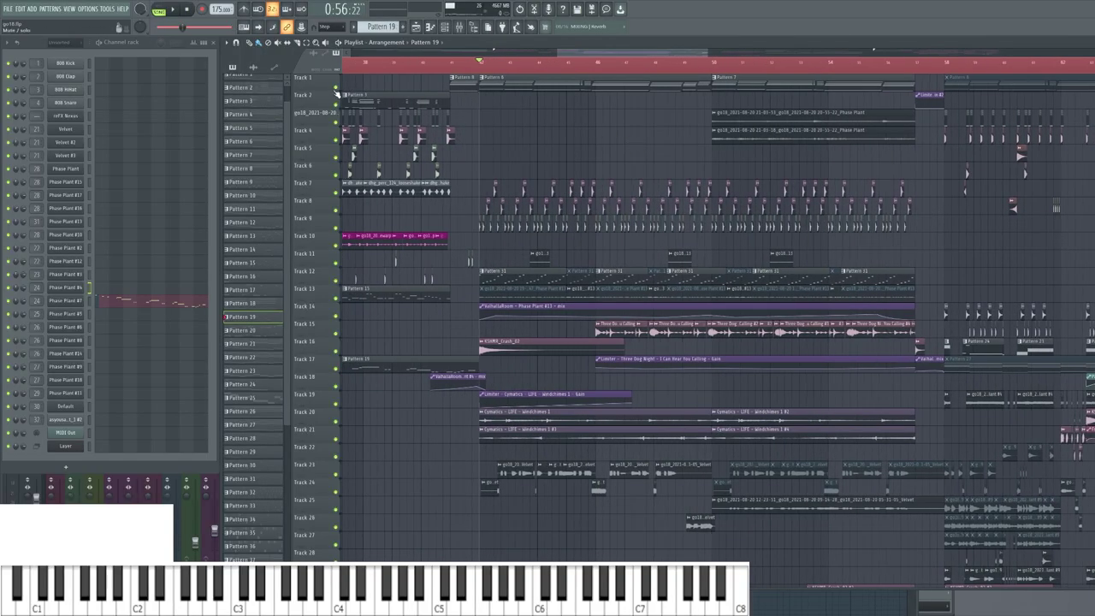
{"action": "key", "text": "space"}
{"action": "scroll", "coordinate": [650, 139], "scroll_direction": "up", "scroll_amount": 2}
{"action": "left_click_drag", "start_coordinate": [683, 135], "coordinate": [672, 148]}
{"action": "scroll", "coordinate": [645, 137], "scroll_direction": "down", "scroll_amount": 2}
{"action": "left_click_drag", "start_coordinate": [624, 105], "coordinate": [590, 112]}
{"action": "scroll", "coordinate": [616, 104], "scroll_direction": "up", "scroll_amount": 1}
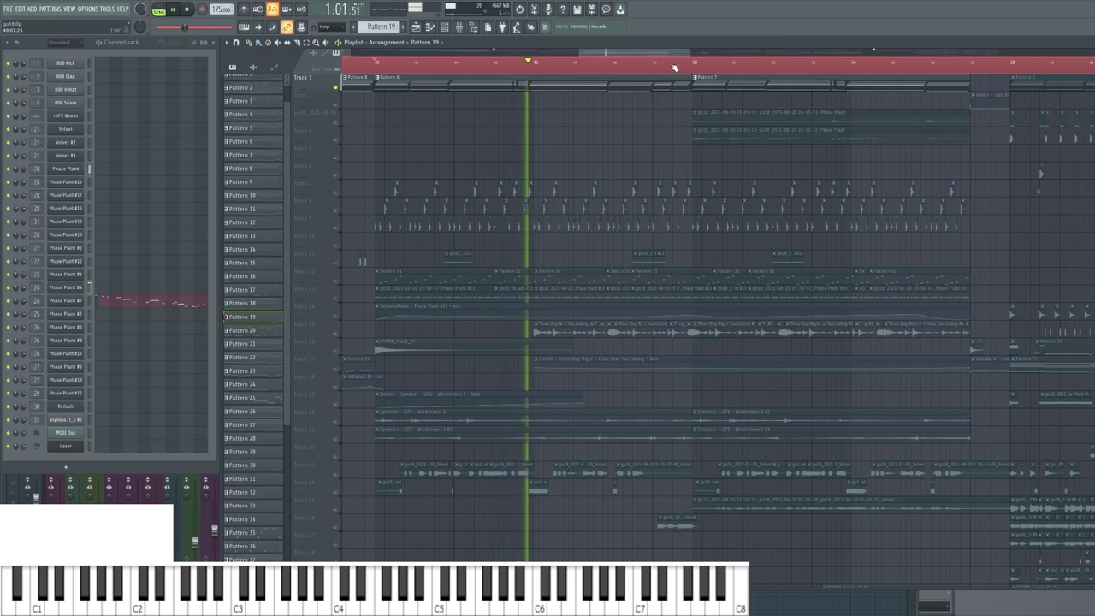
{"action": "left_click", "coordinate": [648, 63]}
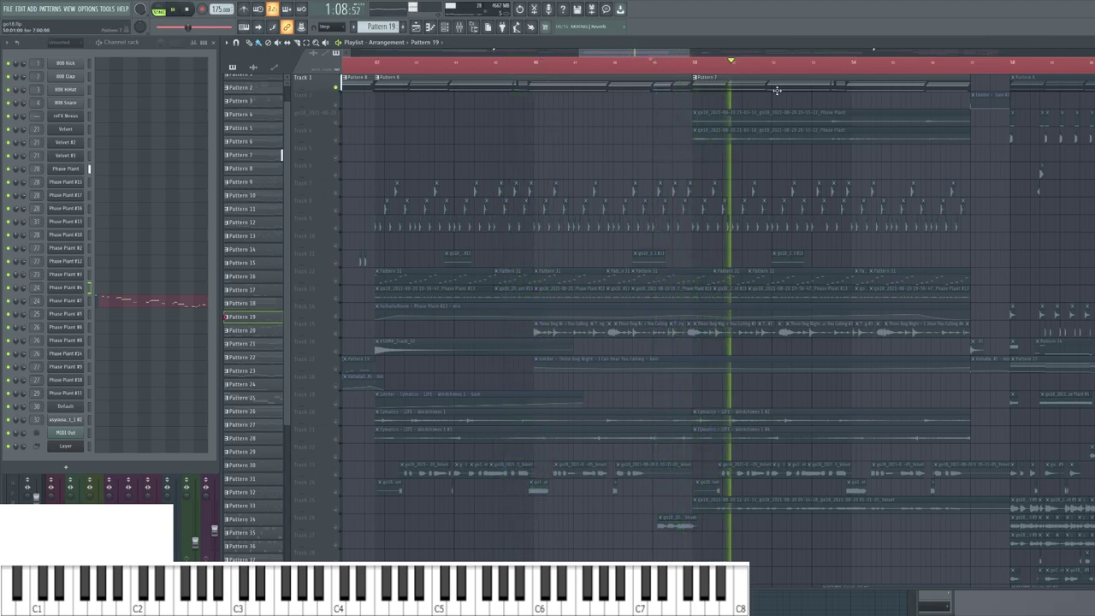
{"action": "scroll", "coordinate": [718, 100], "scroll_direction": "down", "scroll_amount": 1}
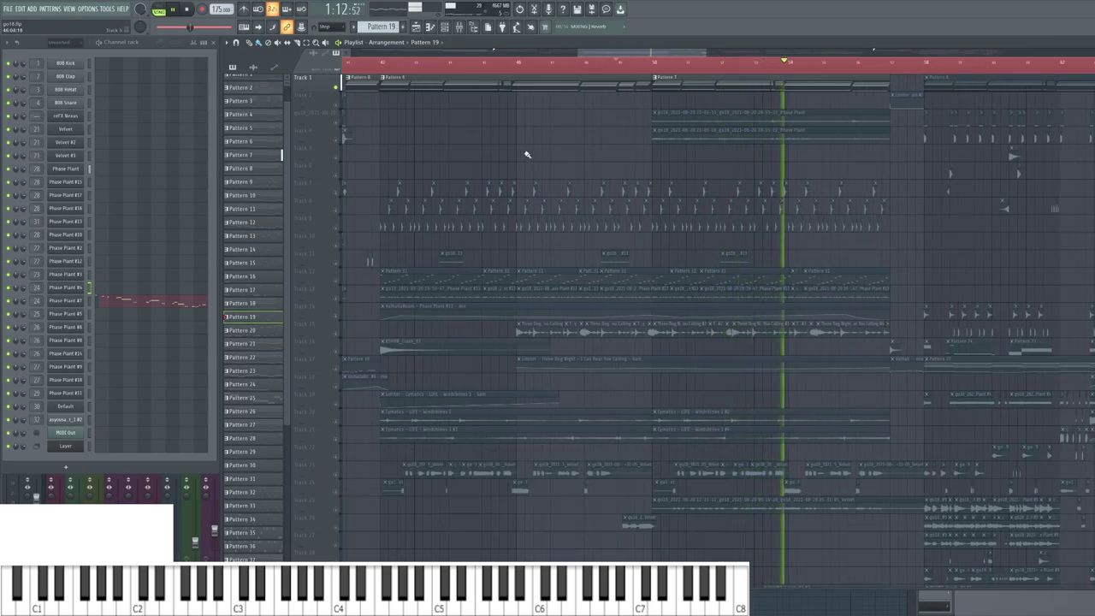
{"action": "scroll", "coordinate": [508, 163], "scroll_direction": "down", "scroll_amount": 1}
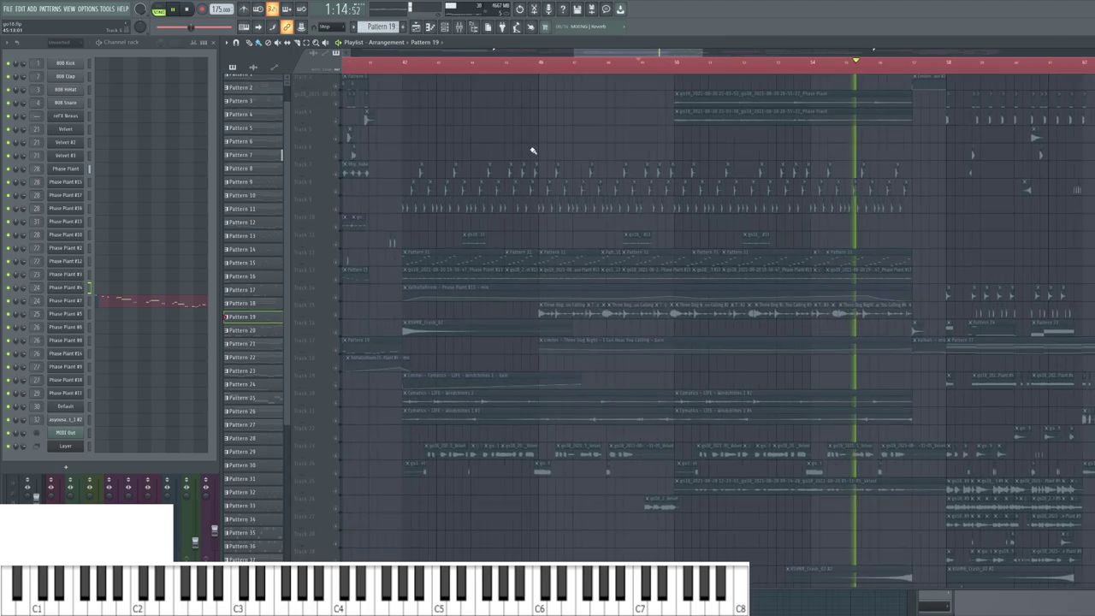
- Audition the Pattern 31 melody on Track 12 on its own and select its Phase Plant #13 channel
{"action": "scroll", "coordinate": [493, 220], "scroll_direction": "up", "scroll_amount": 1}
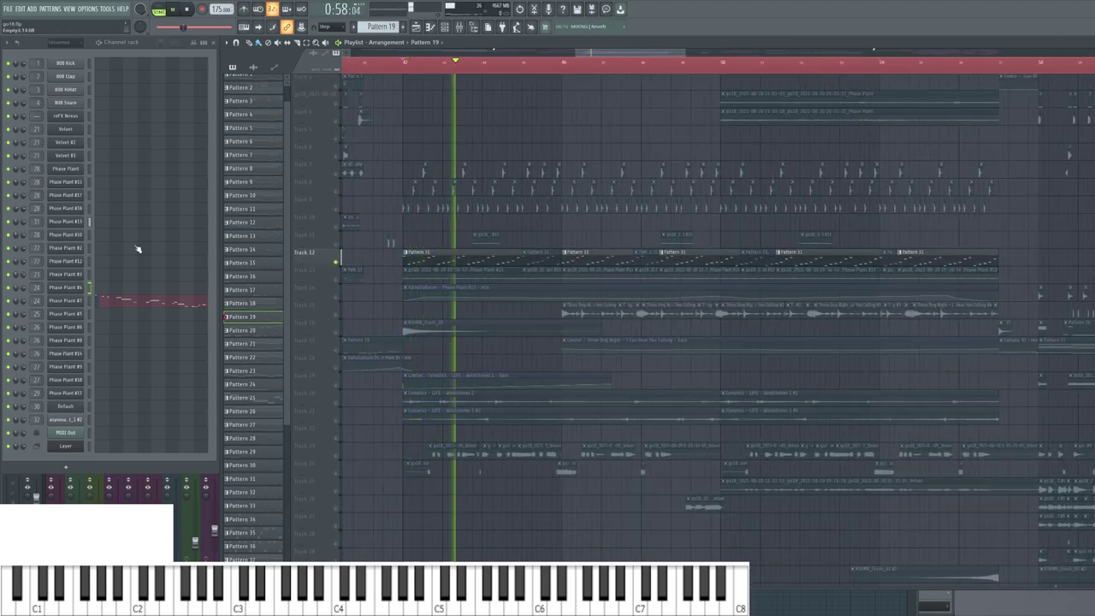
{"action": "left_click", "coordinate": [86, 221]}
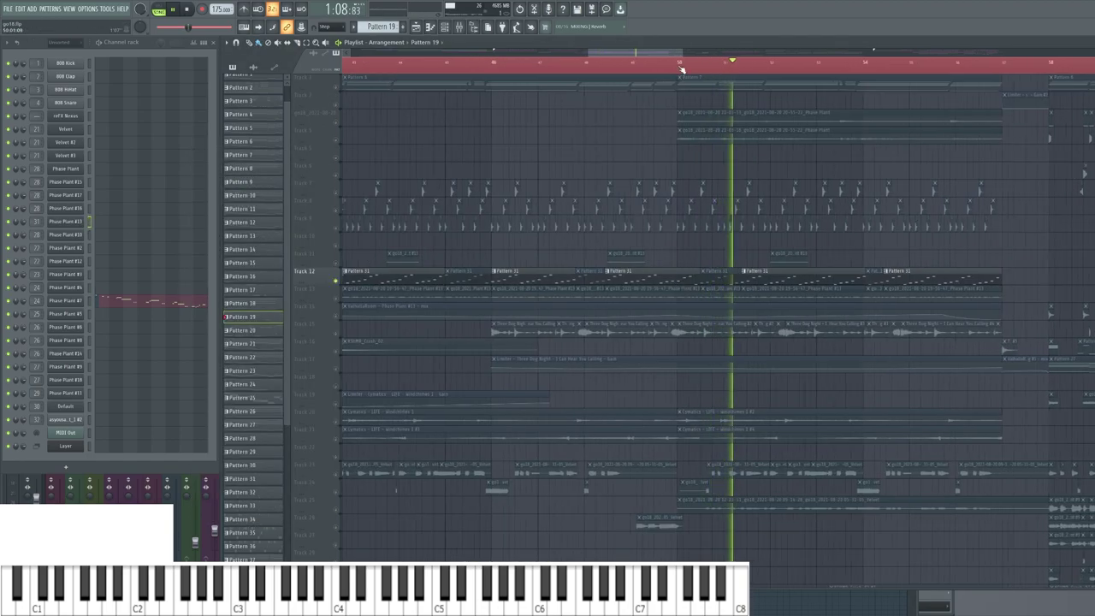
{"action": "scroll", "coordinate": [636, 344], "scroll_direction": "down", "scroll_amount": 1}
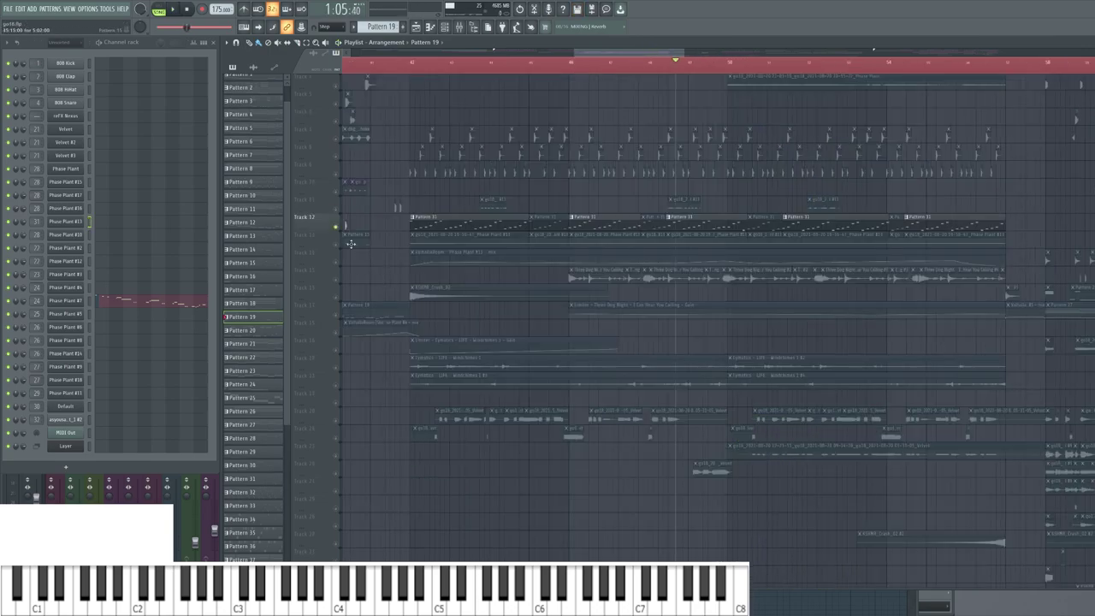
{"action": "scroll", "coordinate": [529, 255], "scroll_direction": "up", "scroll_amount": 1}
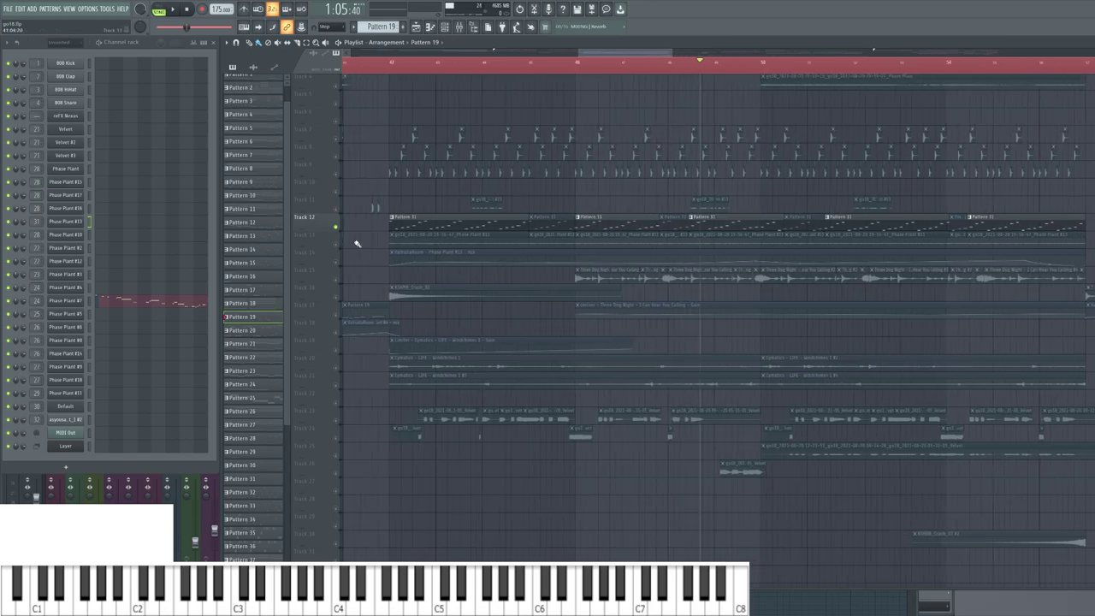
- Audition the recorded Phase Plant #13 audio clips on Track 13 on their own
{"action": "left_click", "coordinate": [507, 72]}
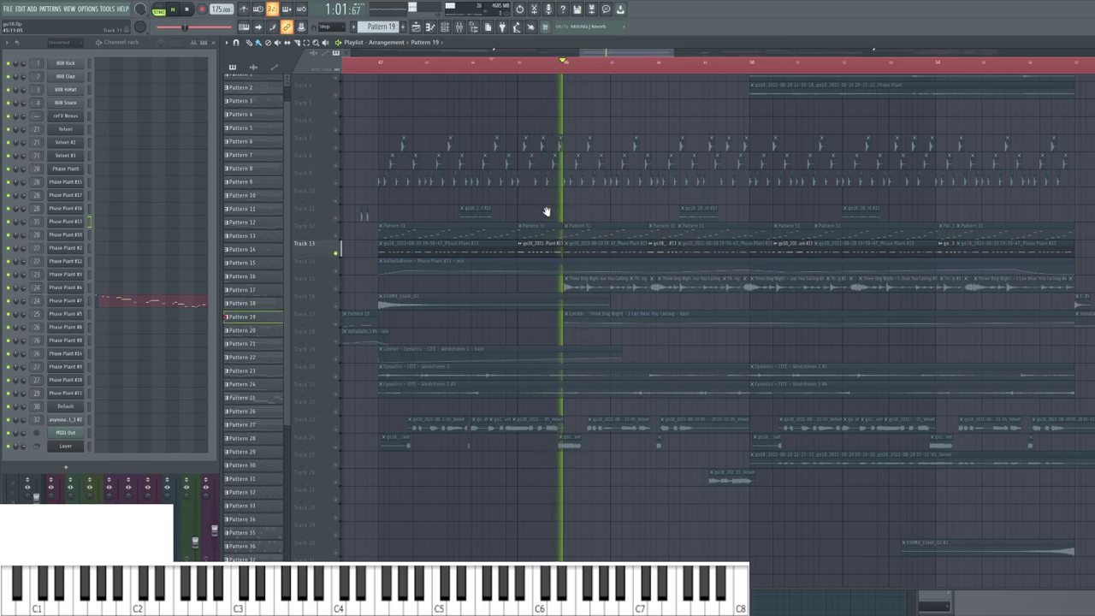
{"action": "scroll", "coordinate": [567, 215], "scroll_direction": "down", "scroll_amount": 1}
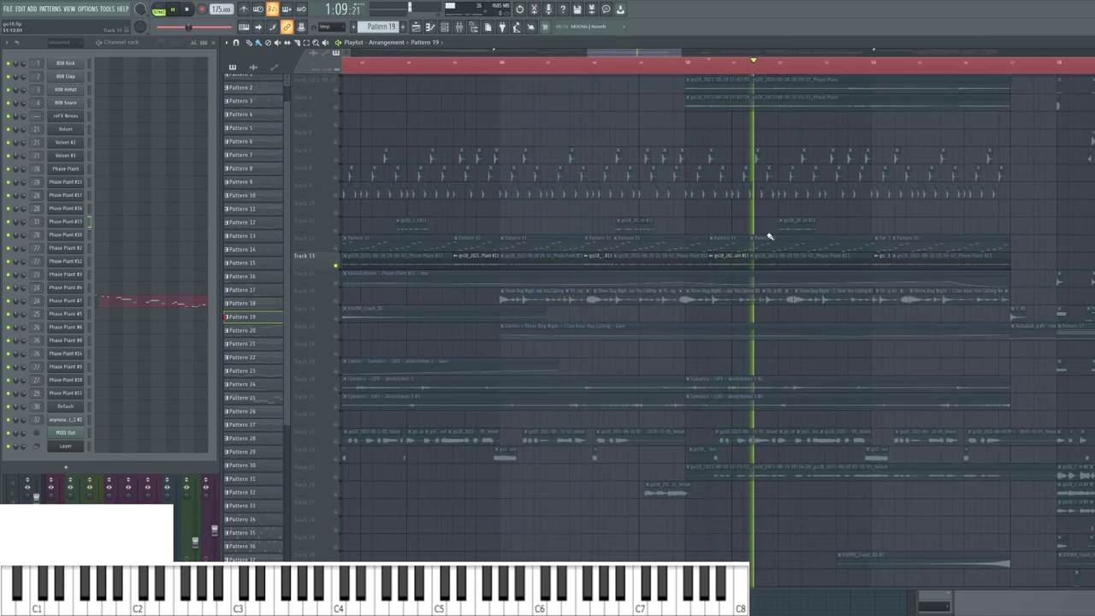
{"action": "left_click_drag", "start_coordinate": [770, 237], "coordinate": [634, 241]}
- Enable Track 12 alongside Track 13, add the ValhallaRoom automation on Track 14, and play them together
{"action": "left_click", "coordinate": [336, 252]}
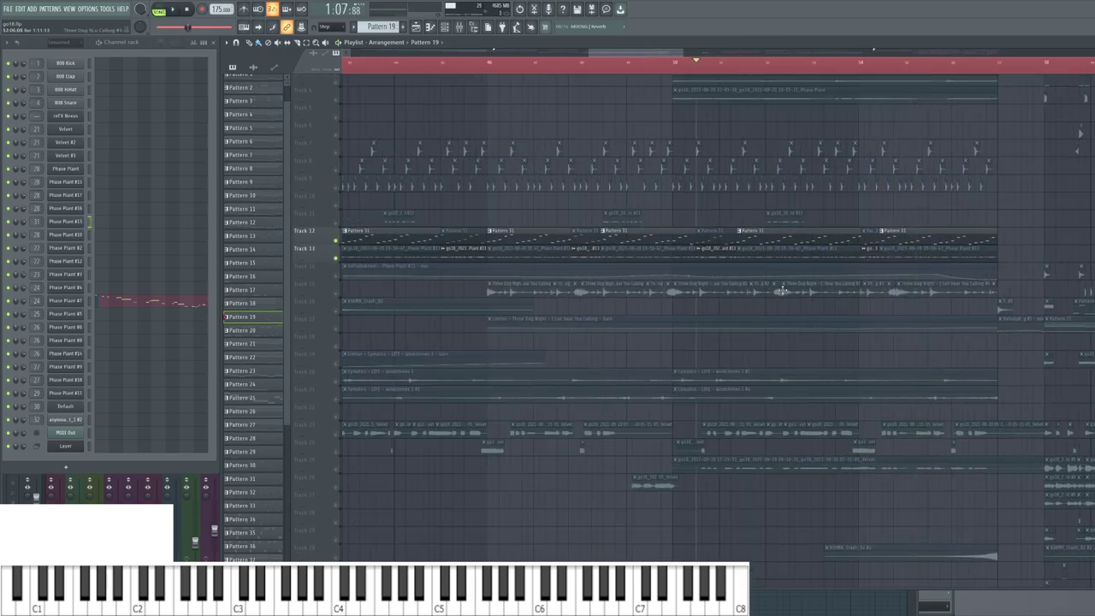
{"action": "left_click_drag", "start_coordinate": [751, 319], "coordinate": [785, 301]}
{"action": "scroll", "coordinate": [785, 300], "scroll_direction": "down", "scroll_amount": 2}
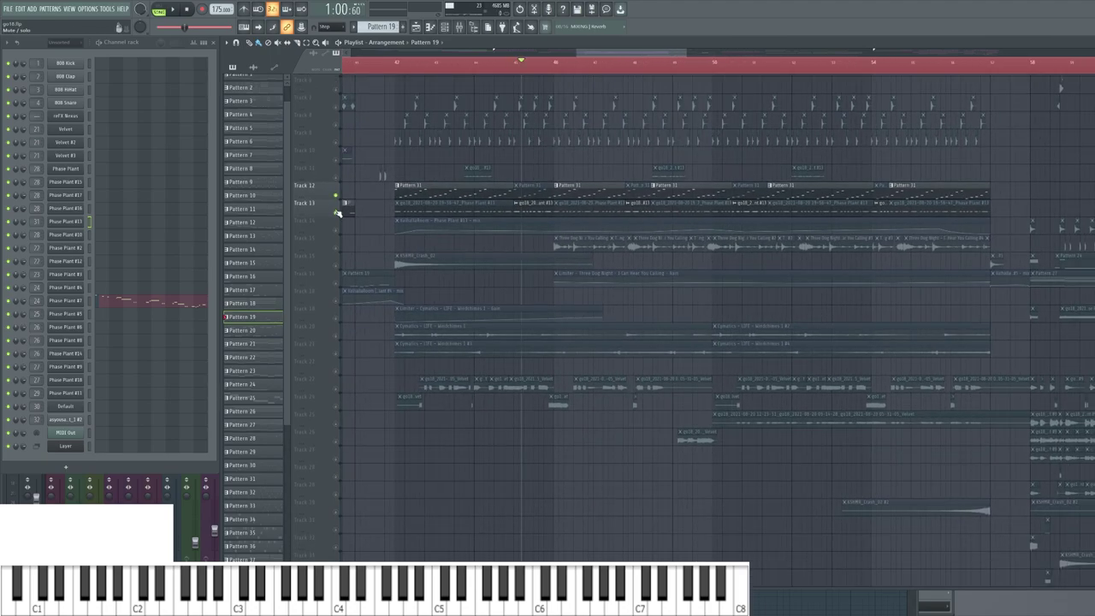
{"action": "left_click", "coordinate": [337, 231]}
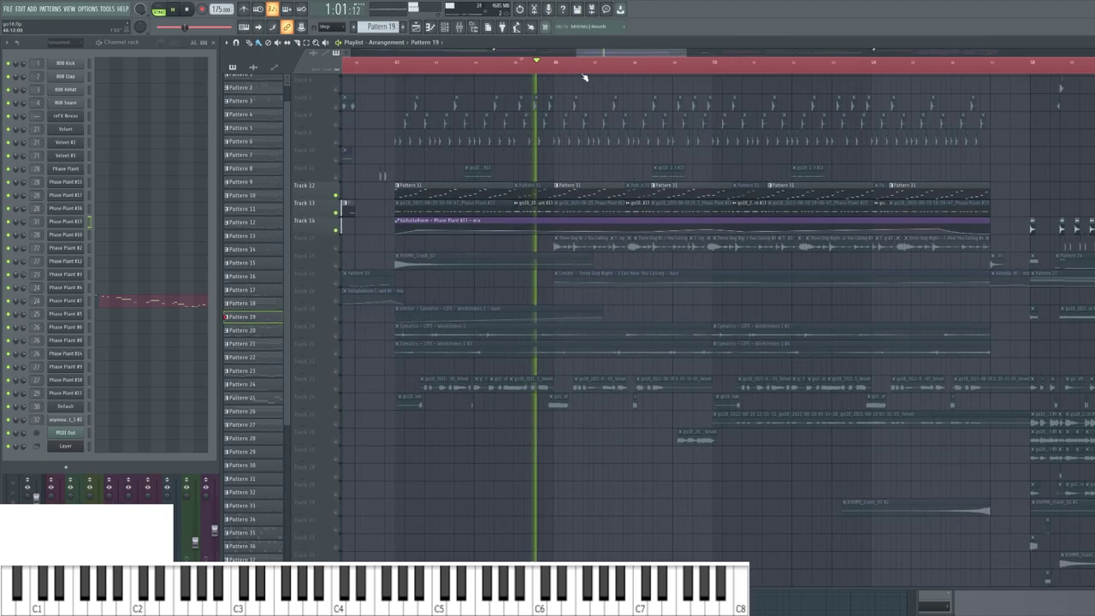
{"action": "left_click", "coordinate": [643, 66]}
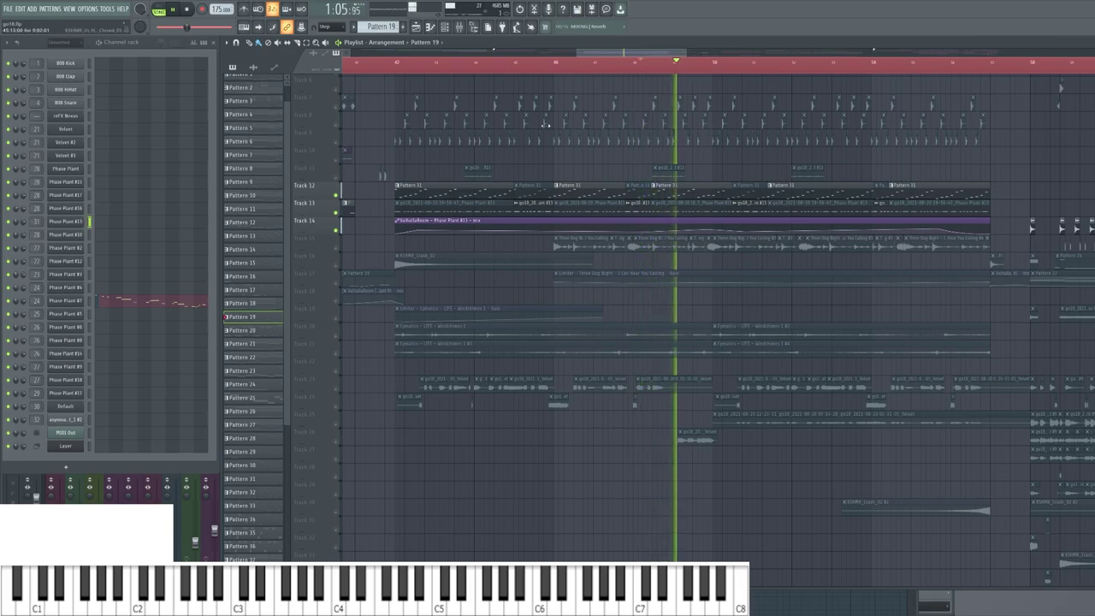
- Solo the Three Dog Night vocal chops on Track 15 and play them from the first clip
{"action": "right_click", "coordinate": [334, 248]}
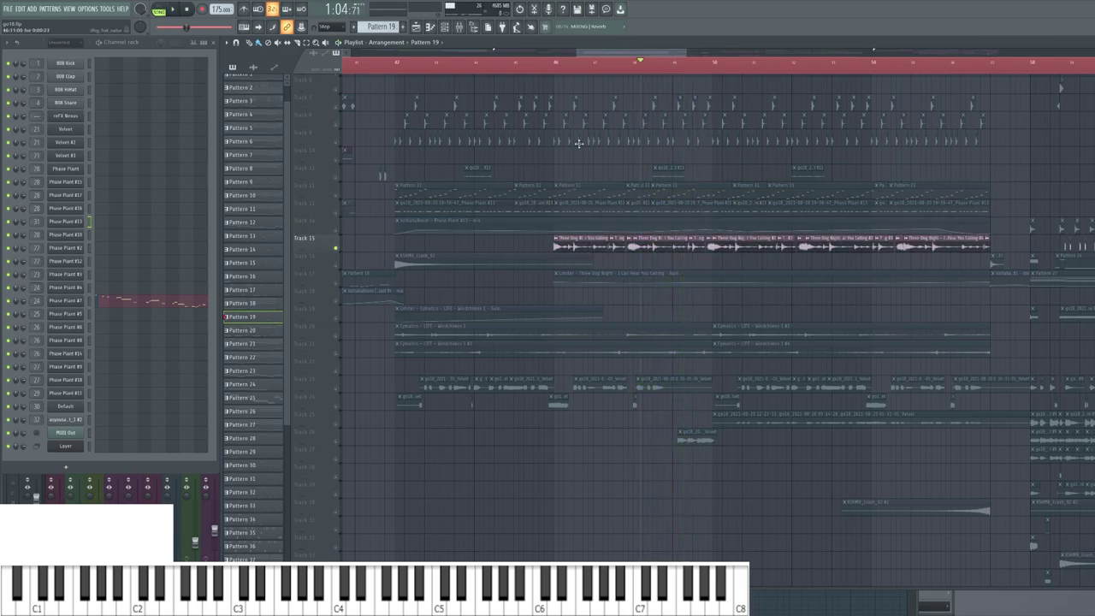
{"action": "left_click", "coordinate": [556, 69]}
{"action": "scroll", "coordinate": [709, 293], "scroll_direction": "up", "scroll_amount": 5}
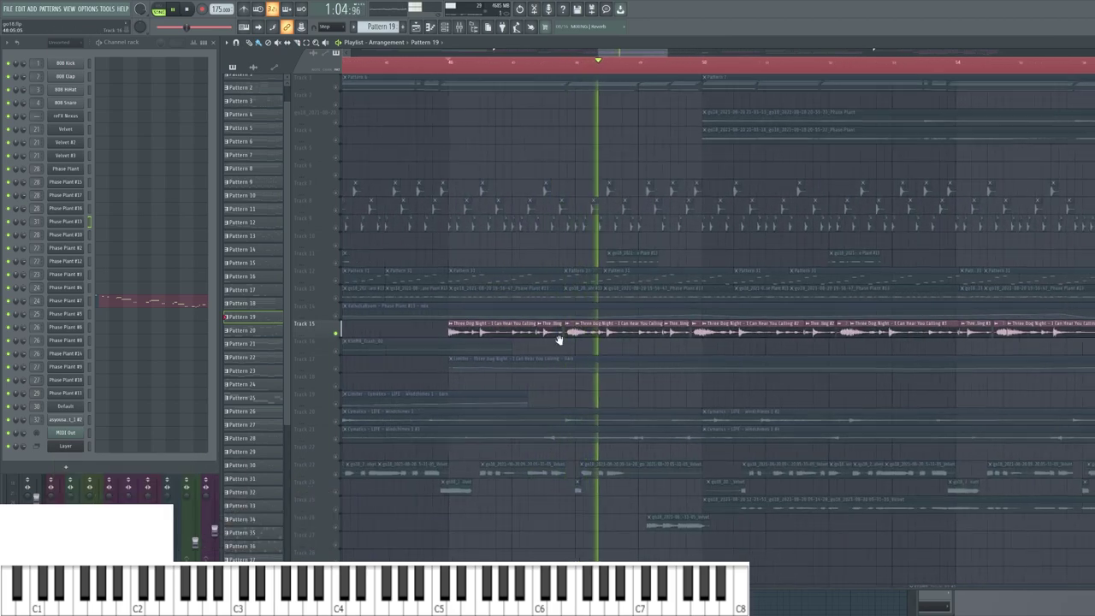
{"action": "scroll", "coordinate": [599, 333], "scroll_direction": "up", "scroll_amount": 3}
{"action": "scroll", "coordinate": [623, 330], "scroll_direction": "down", "scroll_amount": 4}
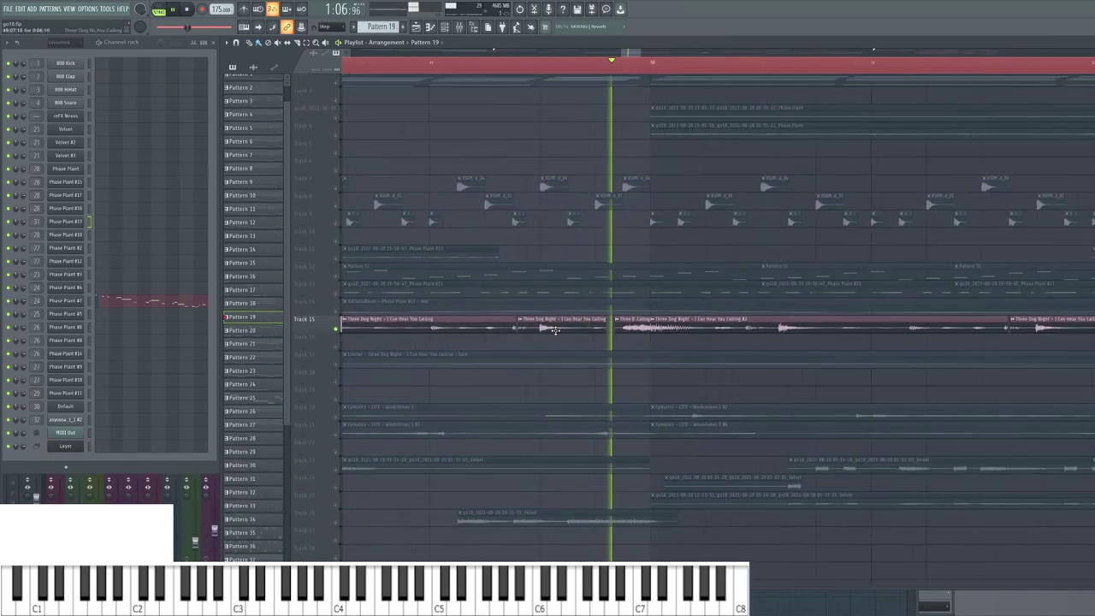
{"action": "scroll", "coordinate": [618, 344], "scroll_direction": "down", "scroll_amount": 3}
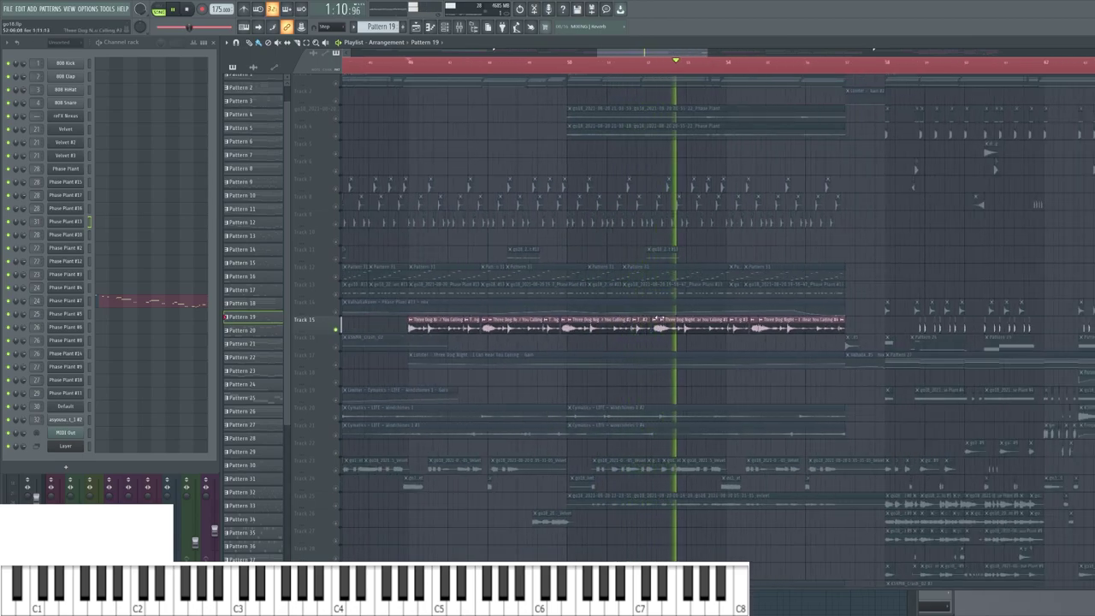
{"action": "left_click", "coordinate": [338, 365]}
{"action": "left_click", "coordinate": [337, 348]}
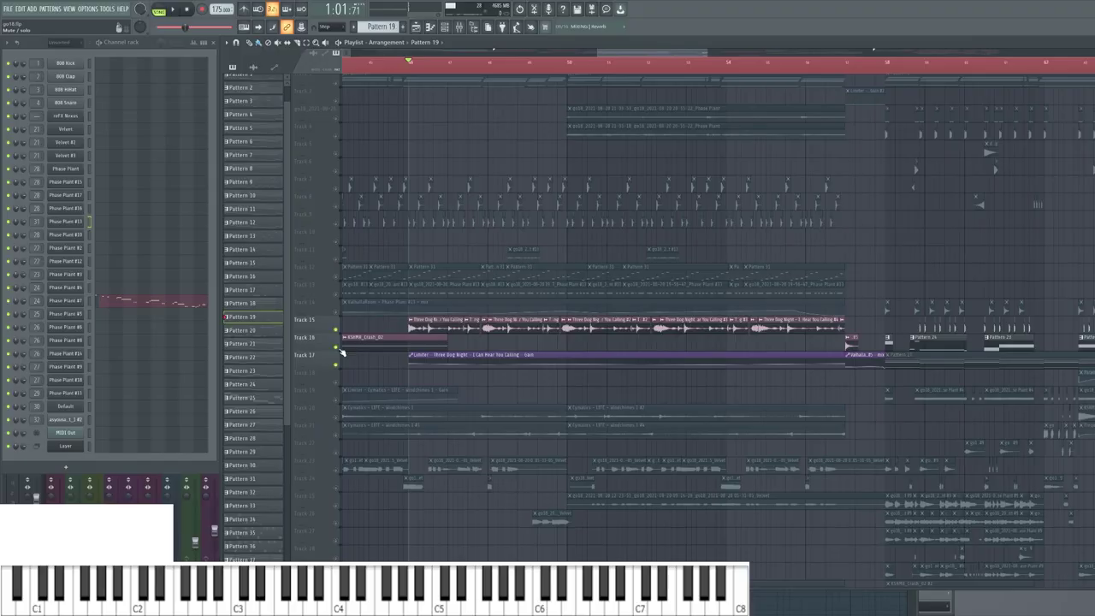
{"action": "right_click", "coordinate": [337, 348]}
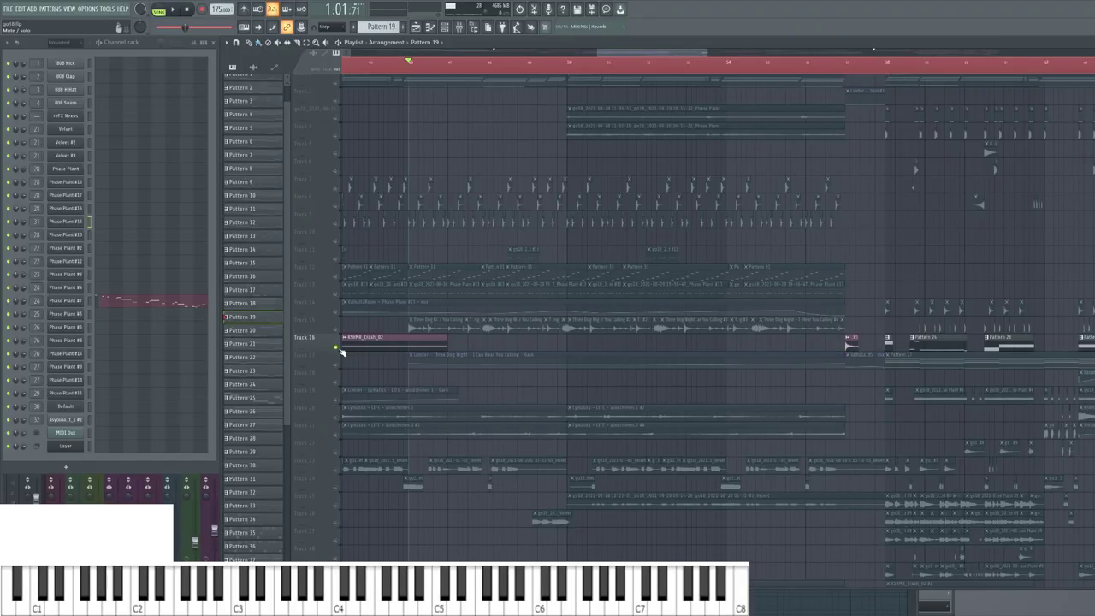
{"action": "right_click", "coordinate": [338, 332]}
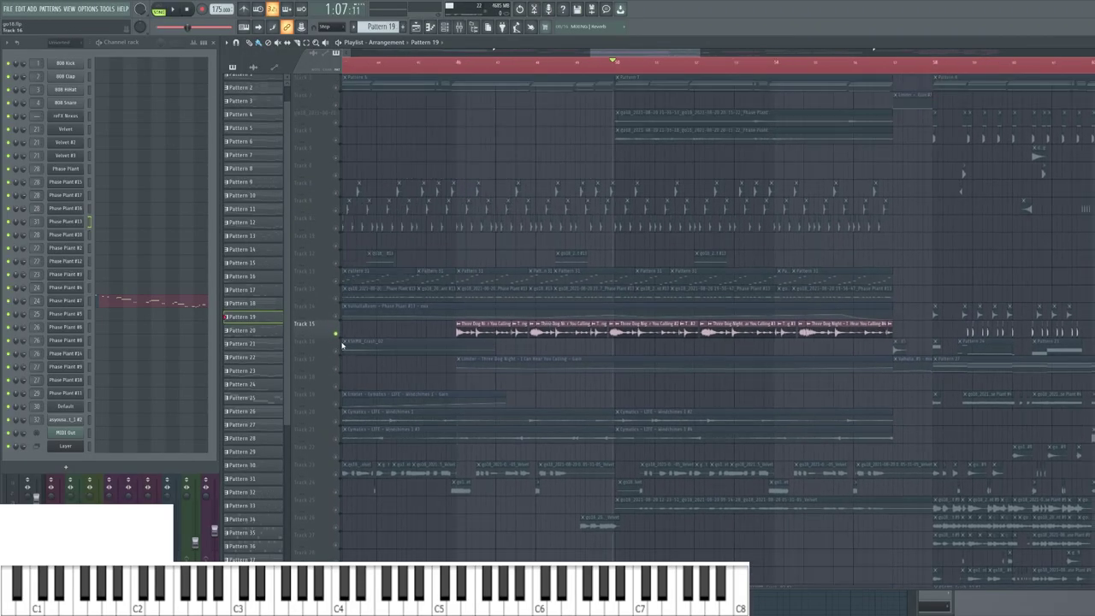
- Open the sample settings of the Three Dog Night - I Can Hear You Calling clip on Track 15, and close them
{"action": "scroll", "coordinate": [597, 331], "scroll_direction": "down", "scroll_amount": 3}
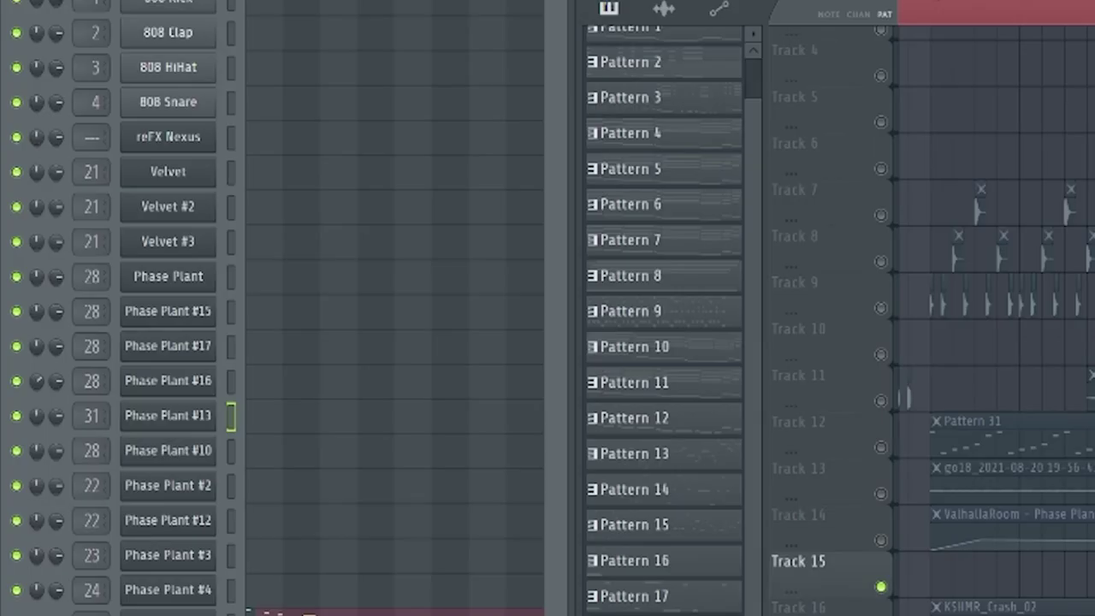
{"action": "double_click", "coordinate": [561, 278]}
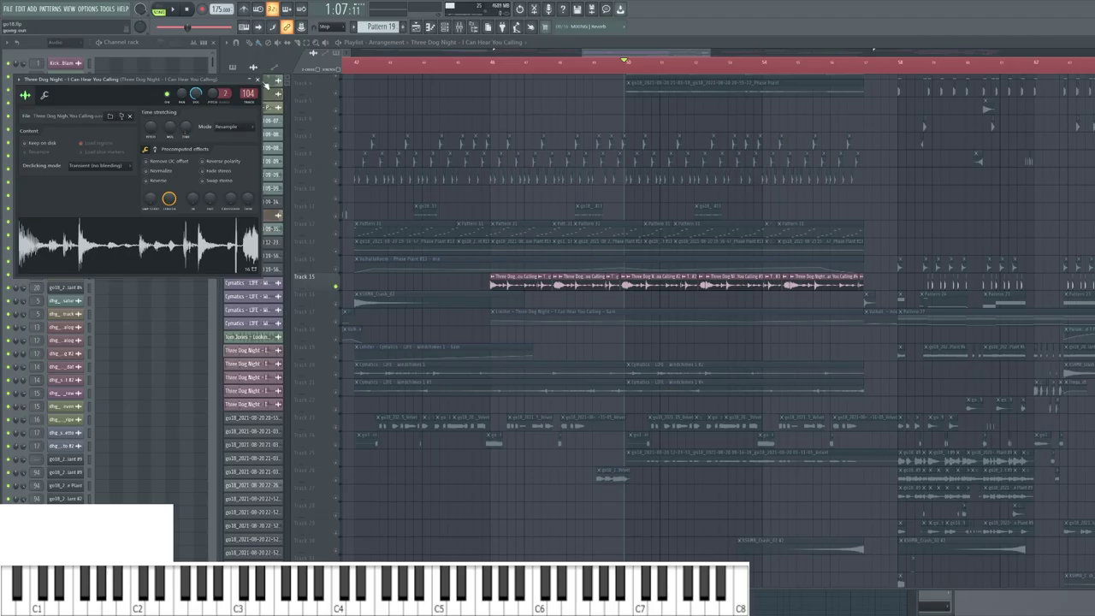
{"action": "left_click", "coordinate": [675, 40]}
- Examine how the vocal chops on Track 15 are cut and arranged from the first clip to the last
{"action": "scroll", "coordinate": [565, 161], "scroll_direction": "up", "scroll_amount": 4}
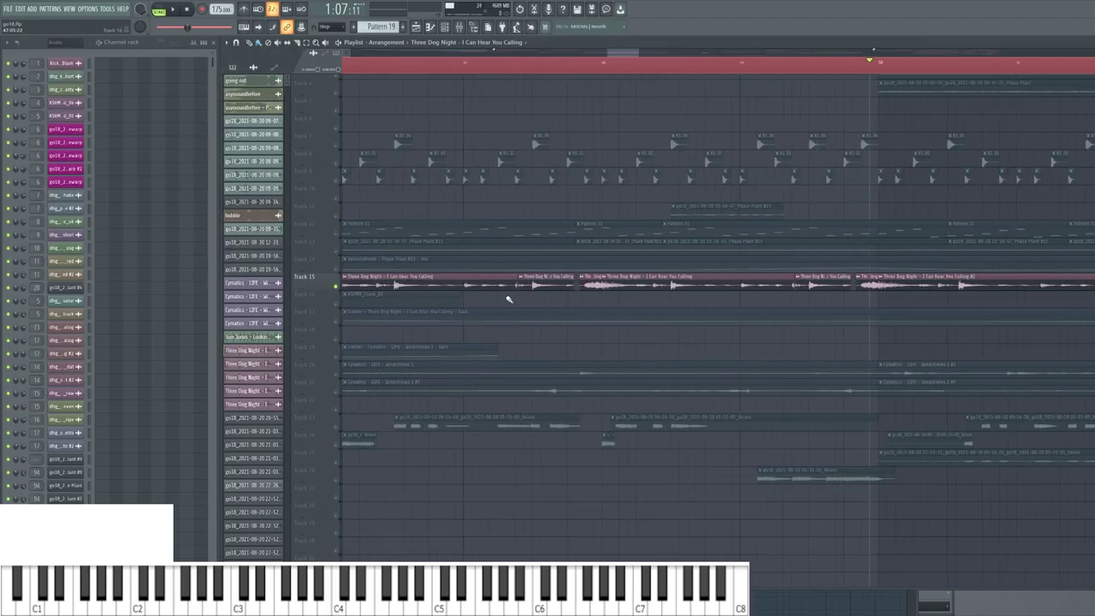
{"action": "scroll", "coordinate": [652, 311], "scroll_direction": "down", "scroll_amount": 5}
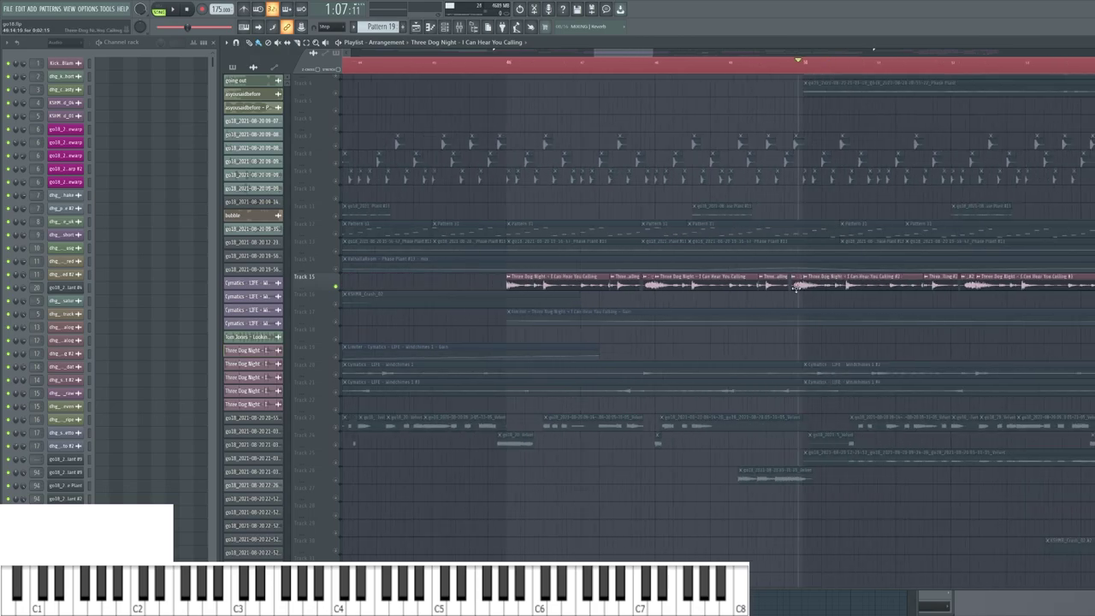
{"action": "scroll", "coordinate": [870, 293], "scroll_direction": "right", "scroll_amount": 3}
{"action": "left_click_drag", "start_coordinate": [756, 308], "coordinate": [684, 315]}
{"action": "scroll", "coordinate": [806, 312], "scroll_direction": "down", "scroll_amount": 2}
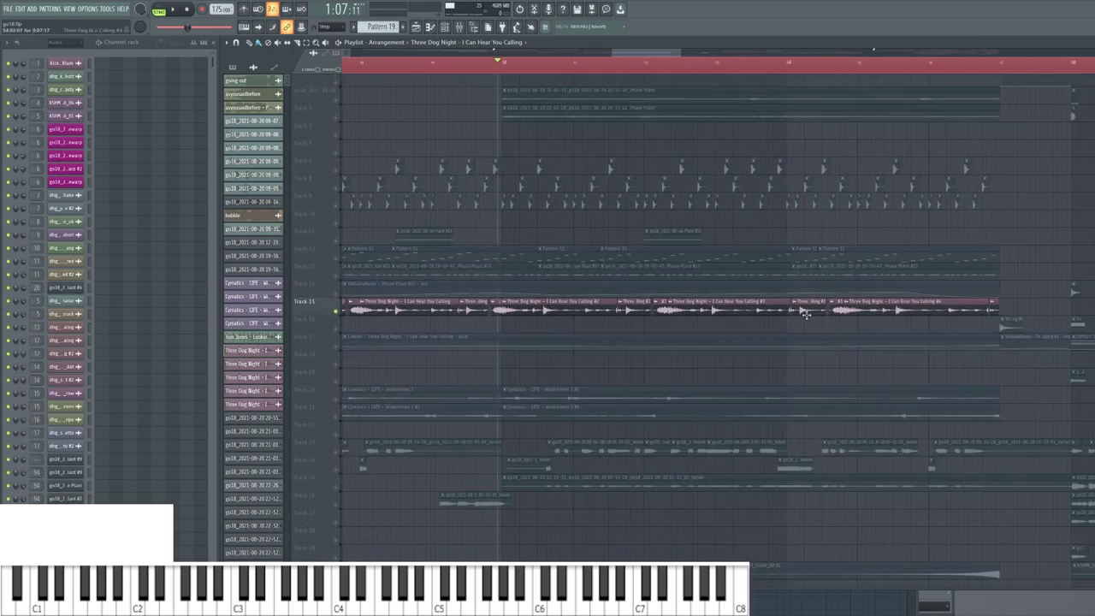
{"action": "left_click_drag", "start_coordinate": [405, 350], "coordinate": [563, 276]}
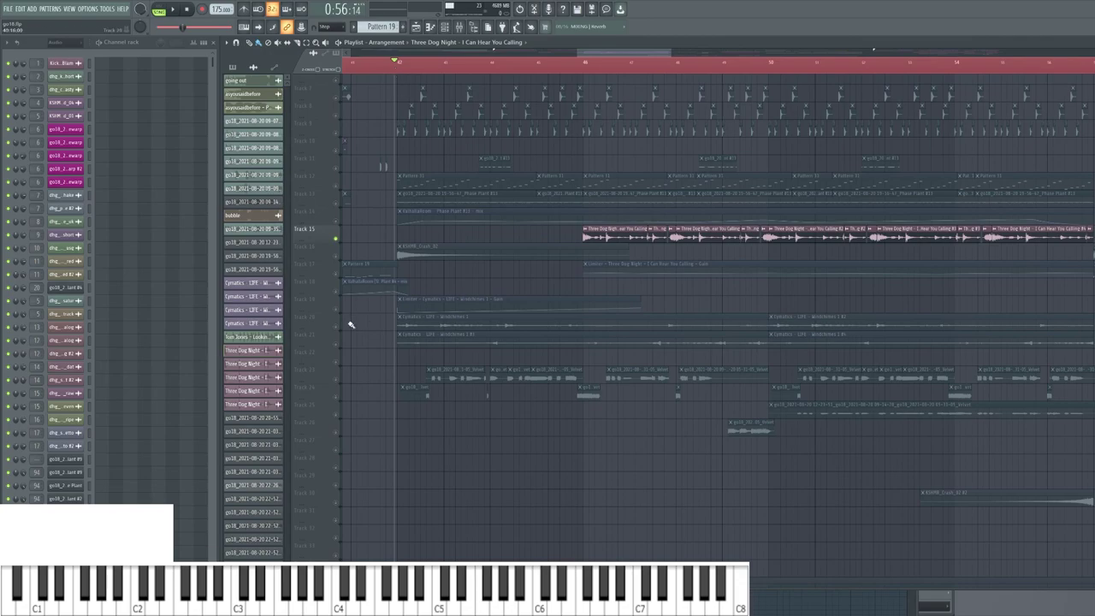
- Solo Track 16 and play the KSHMR_Crash_02 clip from its start
{"action": "right_click", "coordinate": [335, 257]}
{"action": "key", "text": "space"}
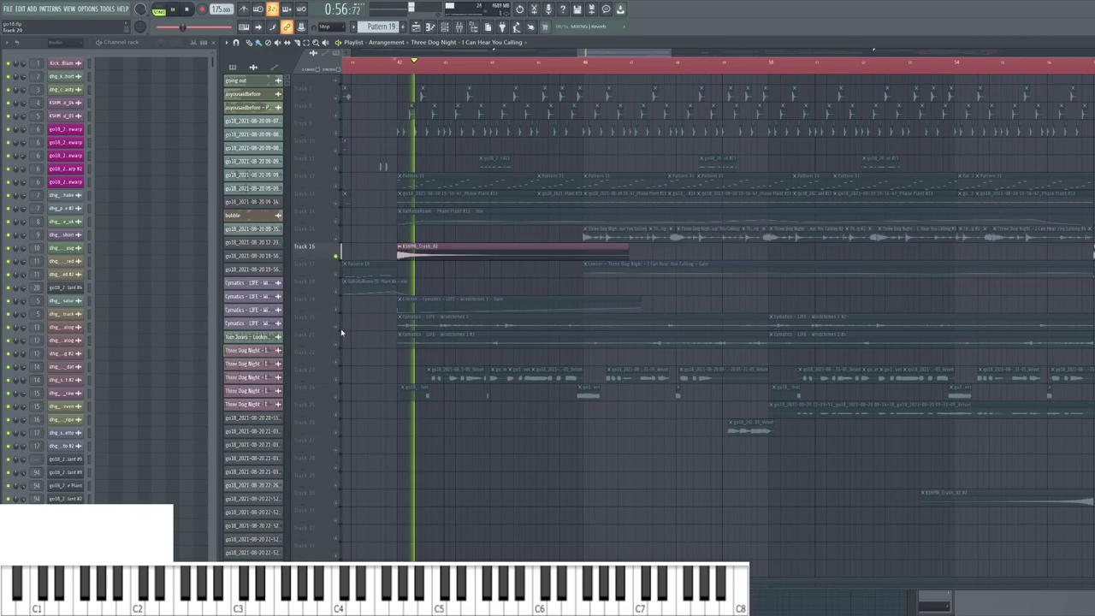
{"action": "key", "text": "space"}
- Enable the windchime clips on Tracks 20 and 21, mute the crash on Track 16, and play the section
{"action": "left_click", "coordinate": [335, 326]}
{"action": "left_click", "coordinate": [335, 344]}
{"action": "key", "text": "space"}
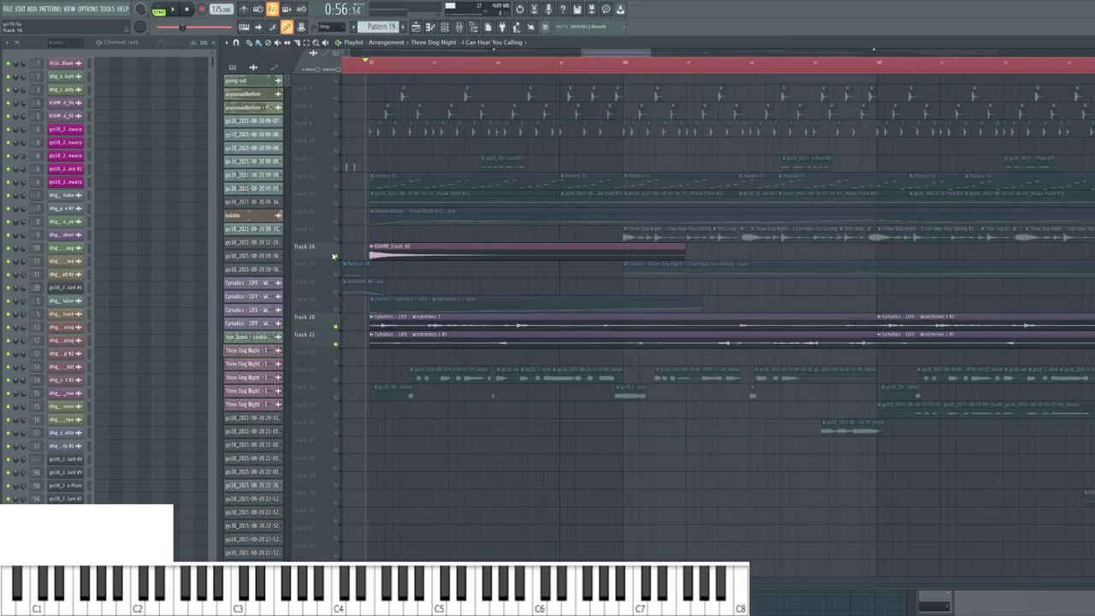
{"action": "left_click", "coordinate": [336, 255]}
{"action": "key", "text": "space"}
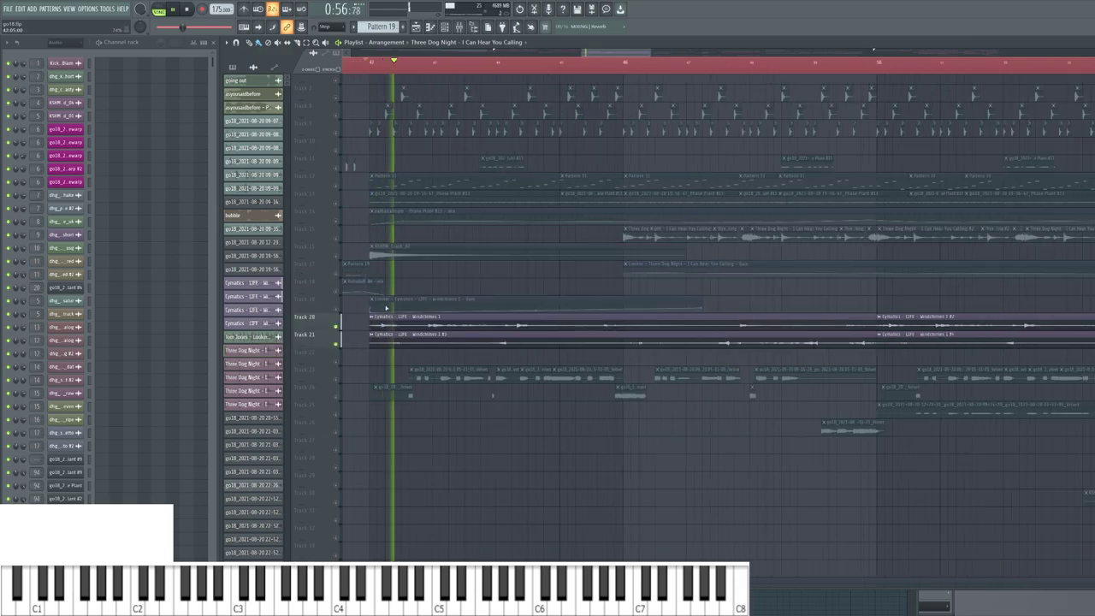
- Open the sample settings of the Cymatics - LIFE - Windchimes 1 #2 clip on Track 20
{"action": "left_click_drag", "start_coordinate": [586, 338], "coordinate": [505, 338]}
{"action": "scroll", "coordinate": [504, 334], "scroll_direction": "down", "scroll_amount": 2}
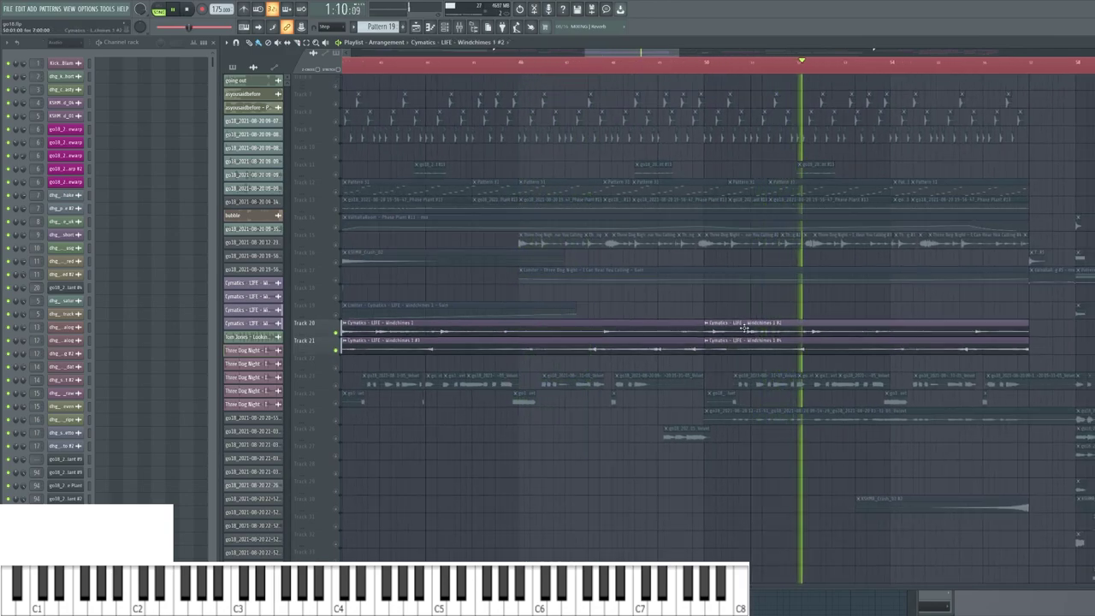
{"action": "double_click", "coordinate": [745, 328]}
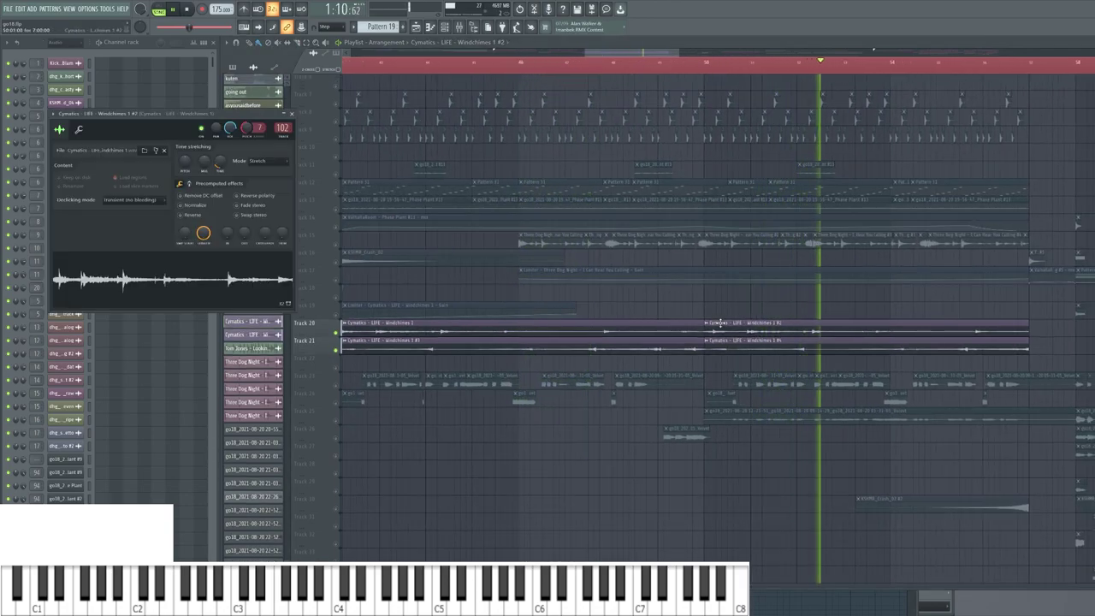
- Close the current sample settings, then view and close those of the Cymatics - LIFE - Windchimes 1 #3 clip on Track 21
{"action": "left_click", "coordinate": [291, 114]}
{"action": "scroll", "coordinate": [787, 320], "scroll_direction": "down", "scroll_amount": 2}
{"action": "key", "text": "space"}
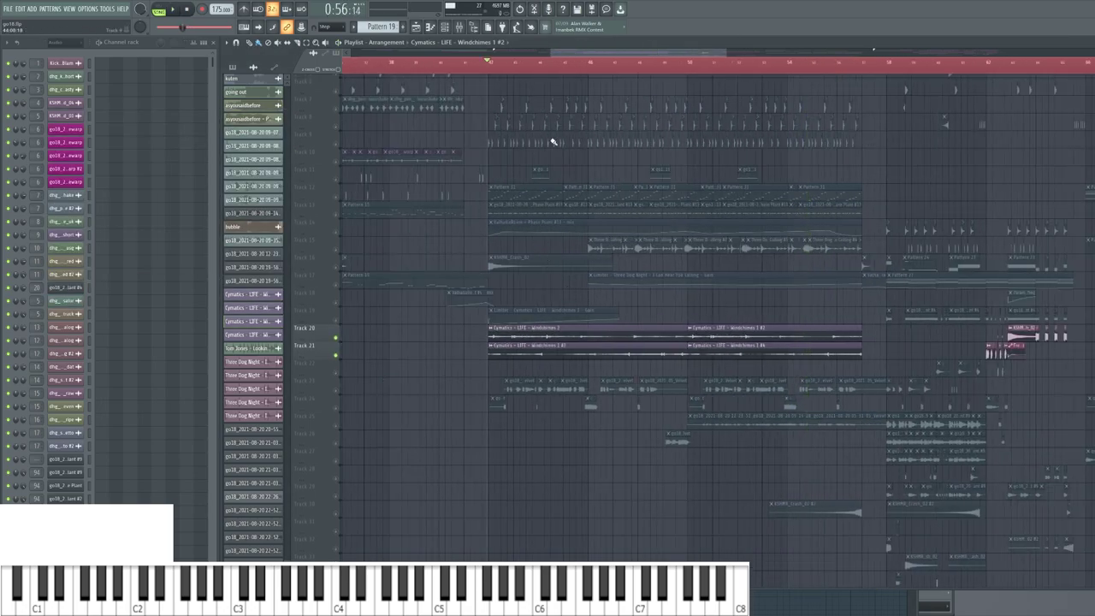
{"action": "scroll", "coordinate": [684, 320], "scroll_direction": "up", "scroll_amount": 1}
{"action": "double_click", "coordinate": [518, 352]}
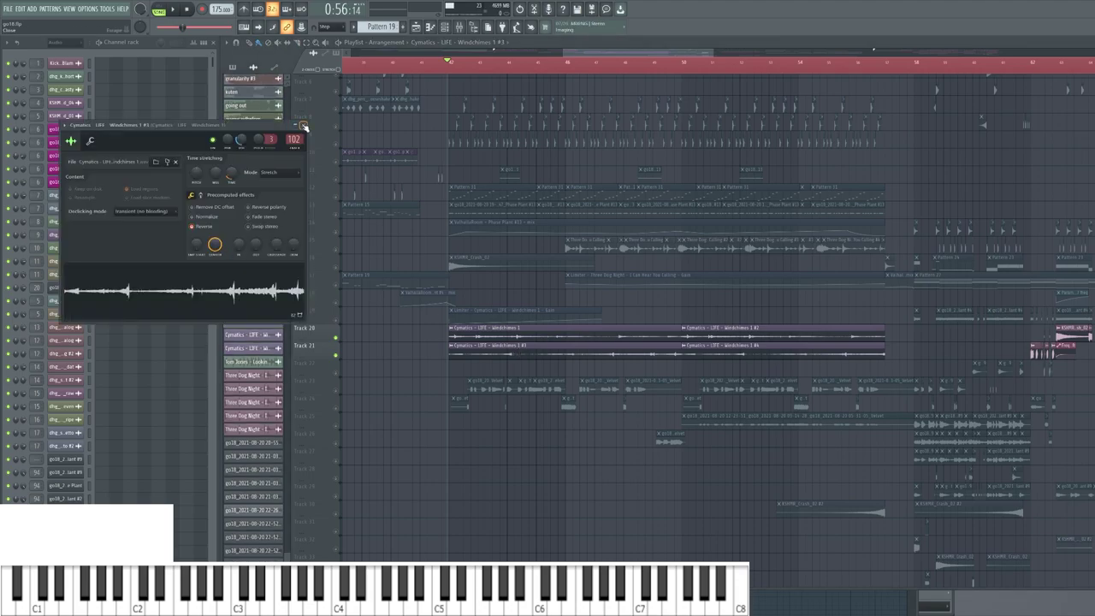
{"action": "left_click", "coordinate": [304, 125]}
- Play the chopped clips on Tracks 23 and 24, then enable the earlier pattern on Track 2 at bar 26 for comparison
{"action": "scroll", "coordinate": [555, 394], "scroll_direction": "up", "scroll_amount": 2}
{"action": "key", "text": "space"}
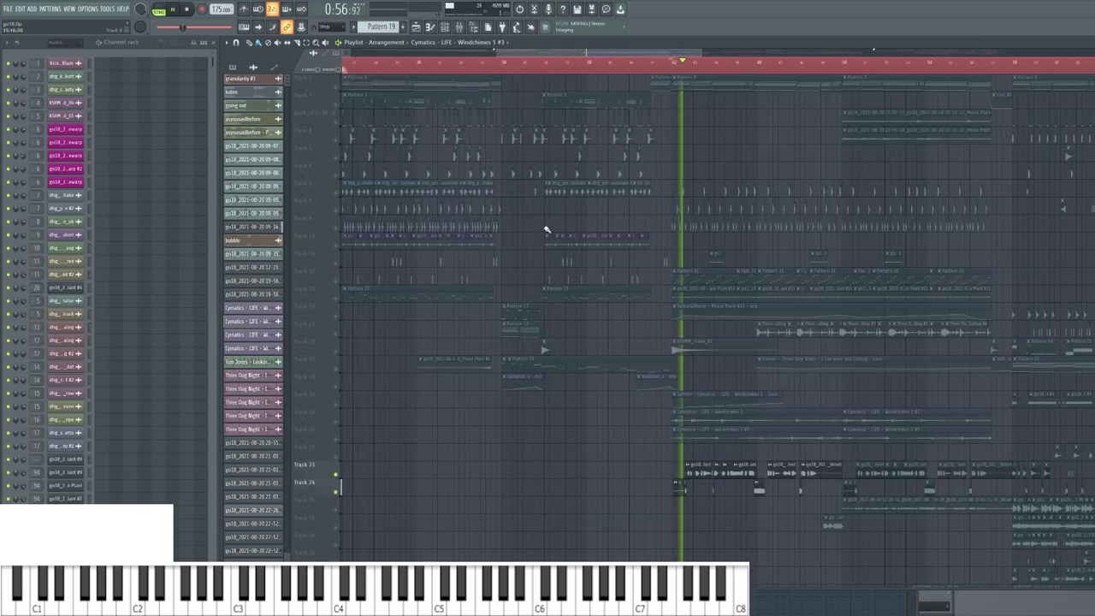
{"action": "left_click_drag", "start_coordinate": [515, 303], "coordinate": [582, 303]}
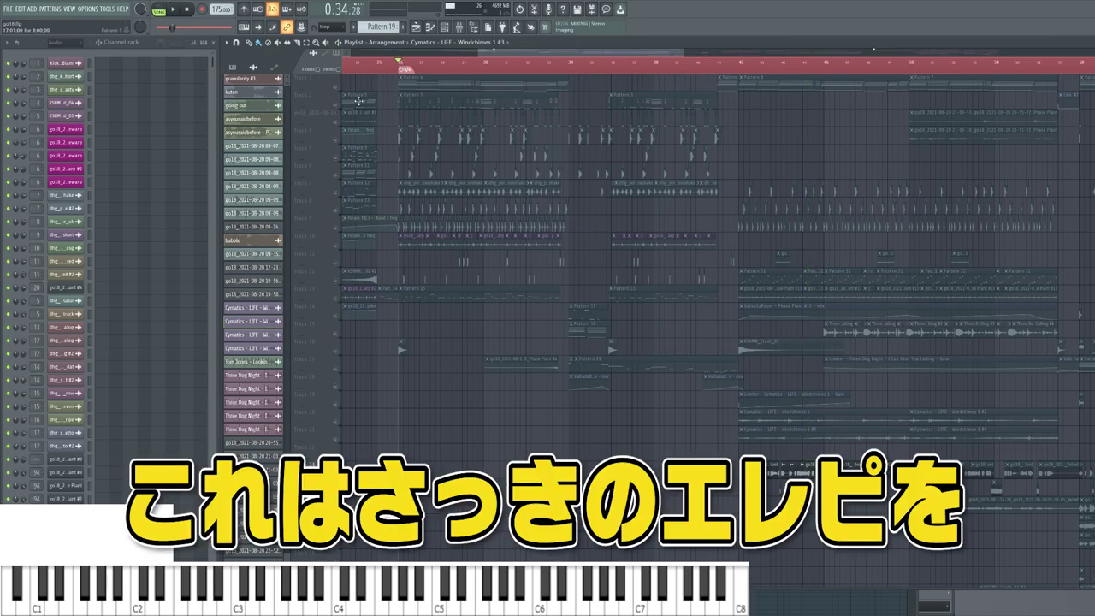
{"action": "left_click", "coordinate": [335, 102]}
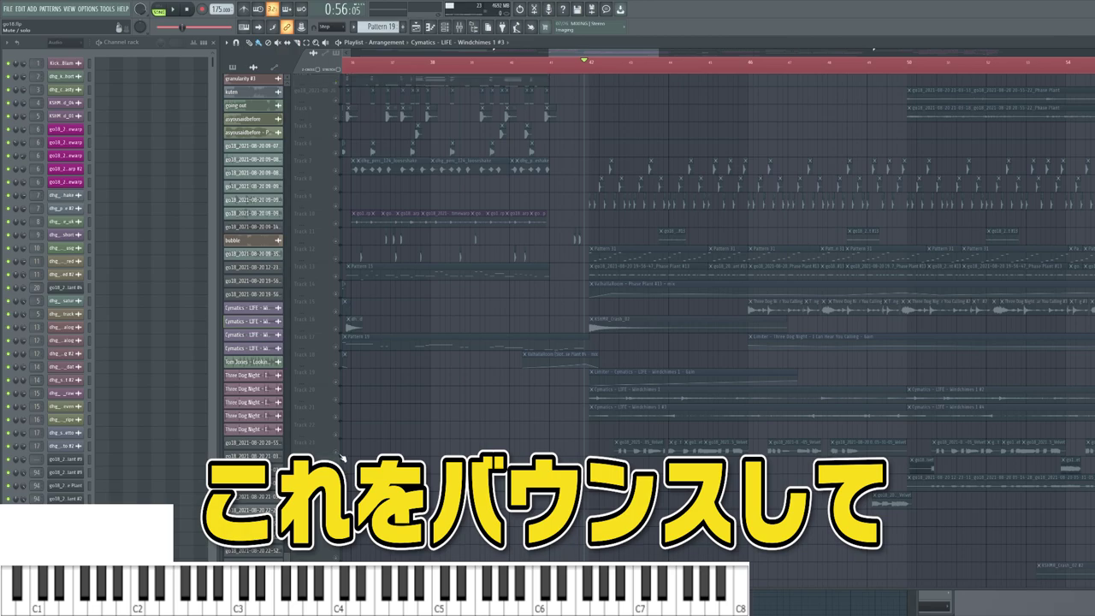
- Enable Tracks 23 and 24 and play their chopped Velvet clips from bar 42
{"action": "left_click", "coordinate": [339, 454]}
{"action": "key", "text": "space"}
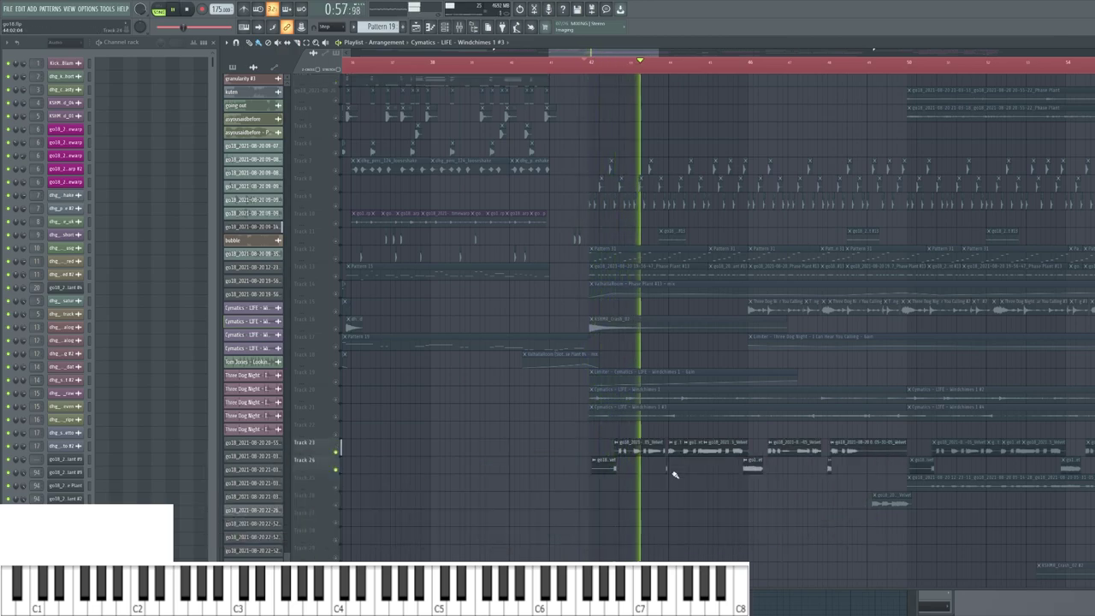
{"action": "scroll", "coordinate": [621, 467], "scroll_direction": "up", "scroll_amount": 2}
{"action": "scroll", "coordinate": [627, 467], "scroll_direction": "down", "scroll_amount": 2}
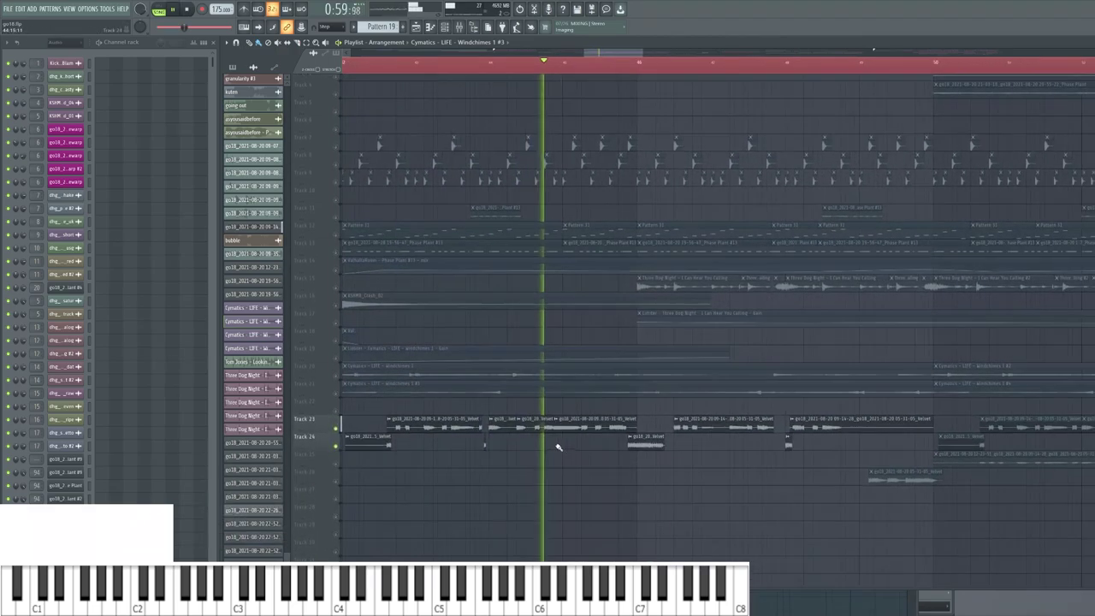
{"action": "scroll", "coordinate": [530, 425], "scroll_direction": "down", "scroll_amount": 2}
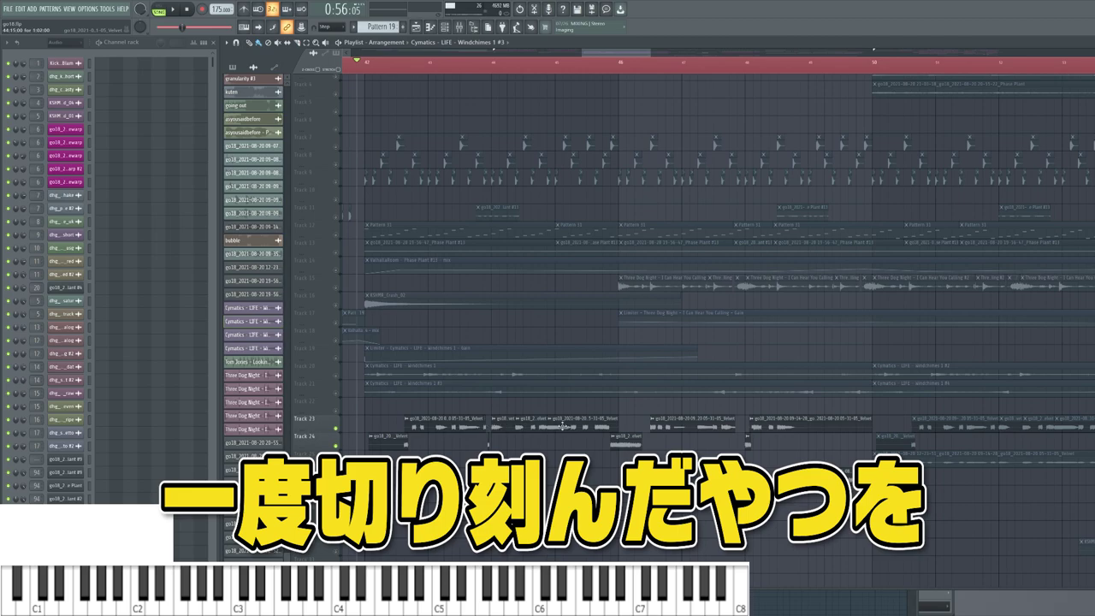
{"action": "scroll", "coordinate": [561, 426], "scroll_direction": "up", "scroll_amount": 1}
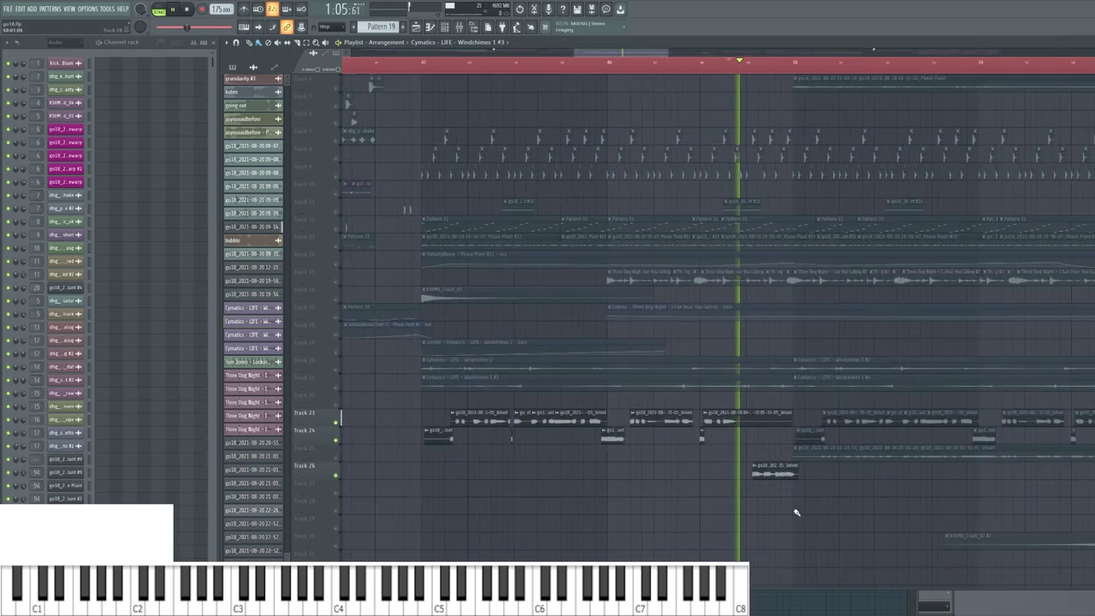
- Enable the long Velvet clip on Track 25 and play it together with Tracks 23, 24 and 26
{"action": "scroll", "coordinate": [676, 519], "scroll_direction": "up", "scroll_amount": 1}
{"action": "left_click_drag", "start_coordinate": [675, 519], "coordinate": [585, 531]}
{"action": "left_click", "coordinate": [336, 471]}
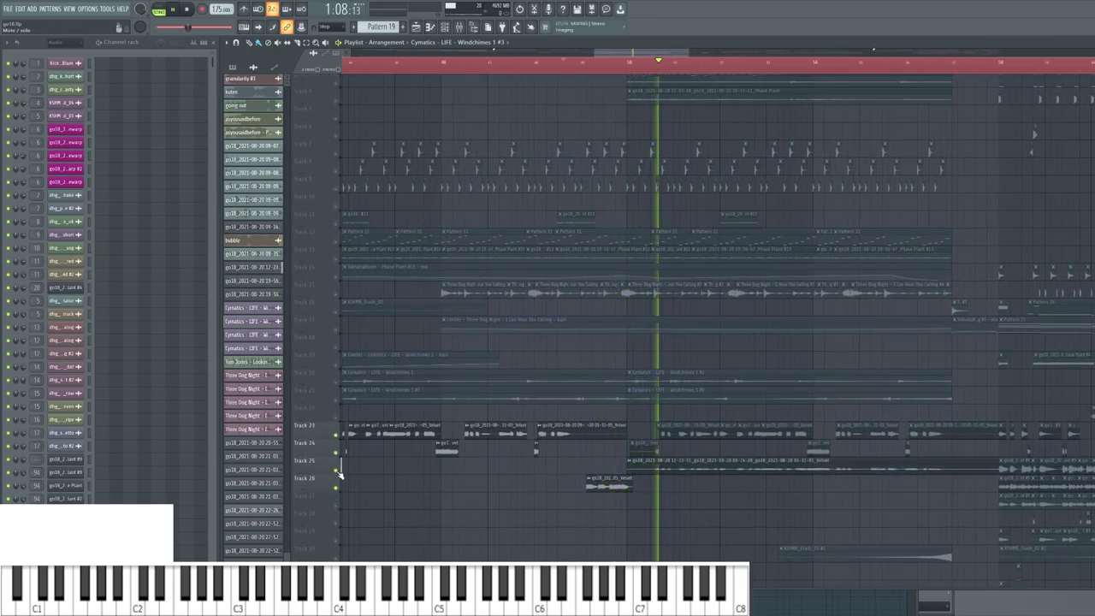
{"action": "left_click_drag", "start_coordinate": [764, 505], "coordinate": [640, 490]}
{"action": "scroll", "coordinate": [615, 479], "scroll_direction": "up", "scroll_amount": 2}
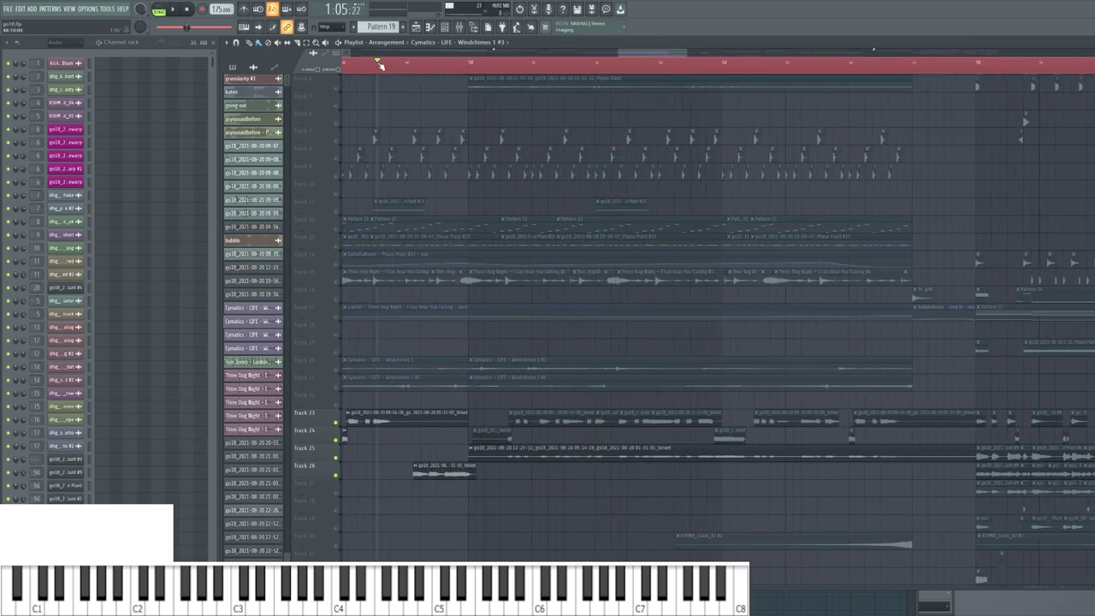
{"action": "key", "text": "space"}
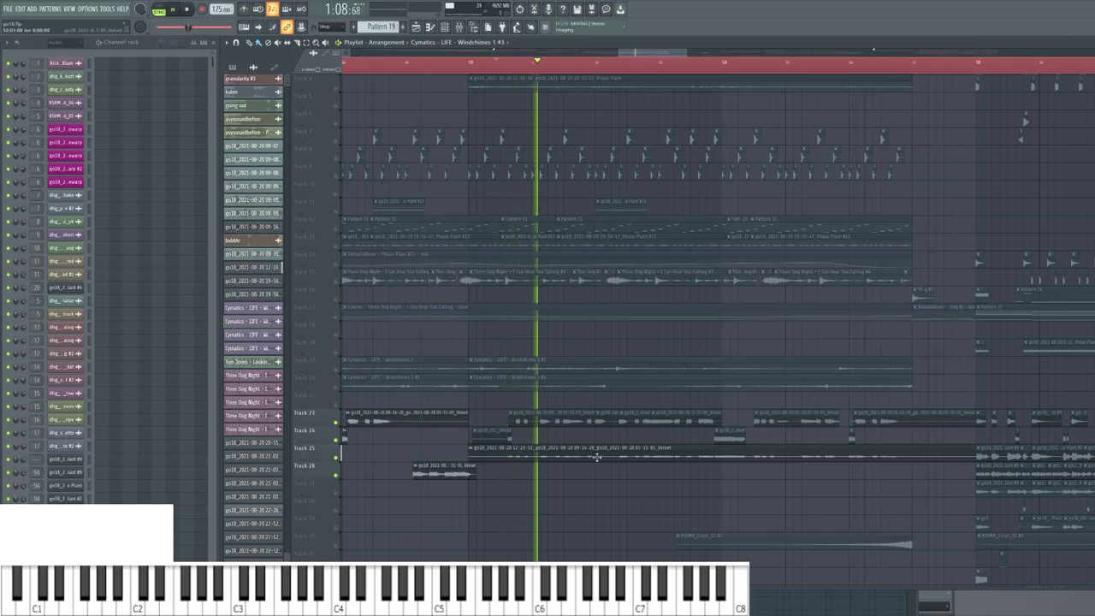
- Stop playback, open the long Velvet clip on Track 25 for inspection, and play the section again
{"action": "key", "text": "space"}
{"action": "double_click", "coordinate": [596, 458]}
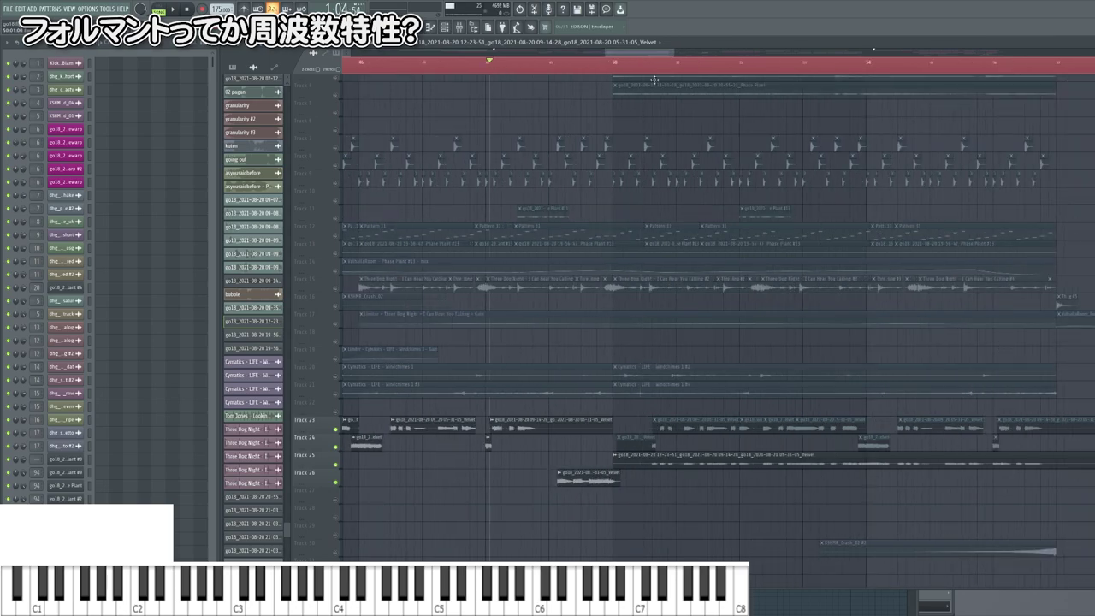
{"action": "key", "text": "space"}
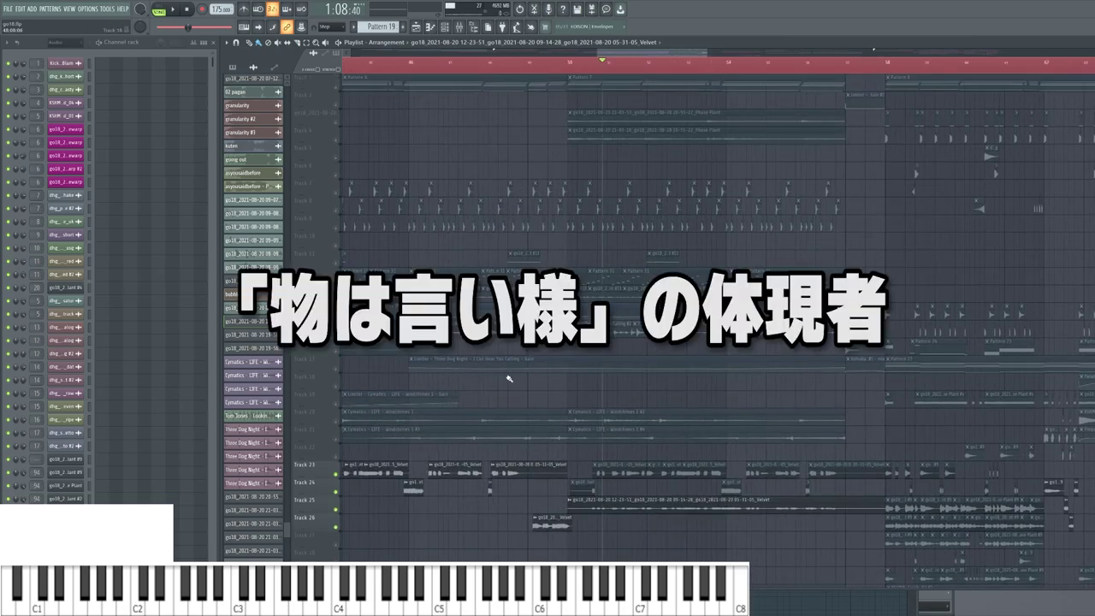
- Solo Track 15 and examine how its Three Dog Night vocal chops are arranged up to the end of the section
{"action": "left_click", "coordinate": [337, 334]}
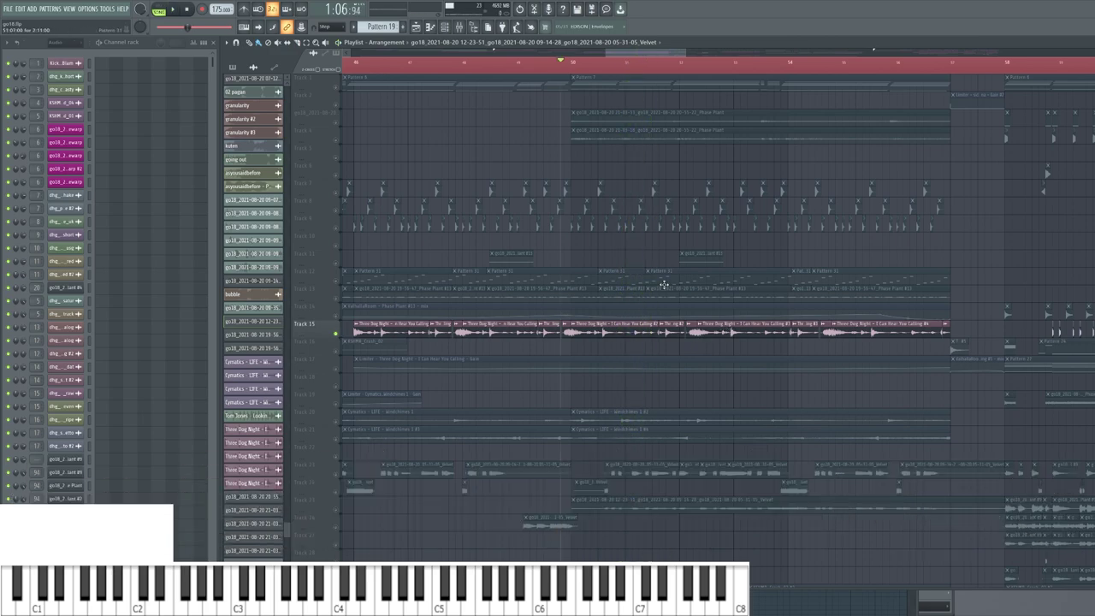
{"action": "scroll", "coordinate": [627, 323], "scroll_direction": "down", "scroll_amount": 2}
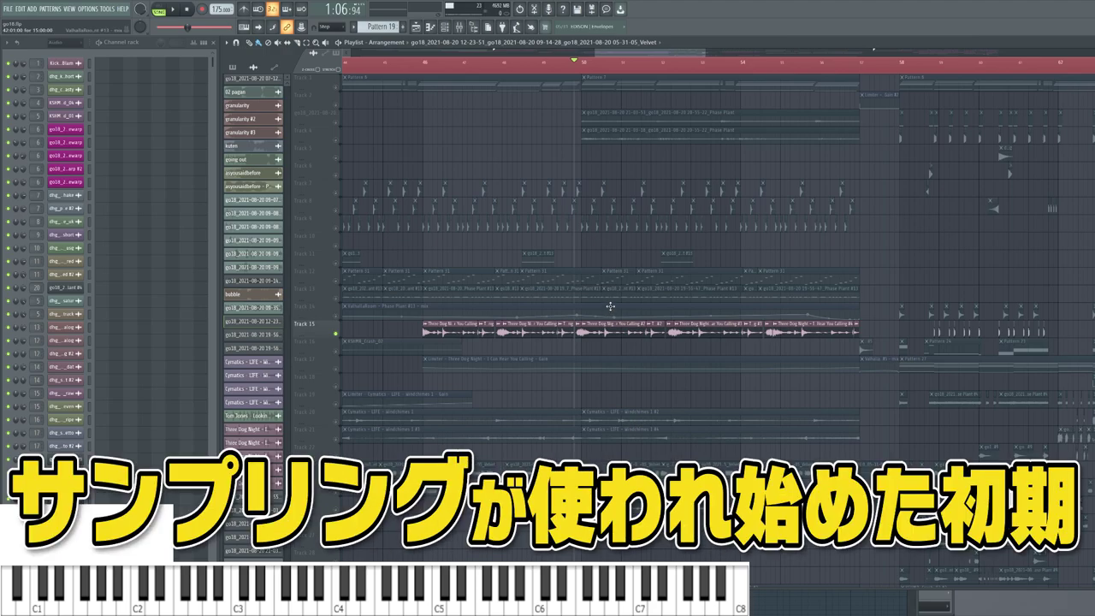
{"action": "scroll", "coordinate": [600, 300], "scroll_direction": "up", "scroll_amount": 2}
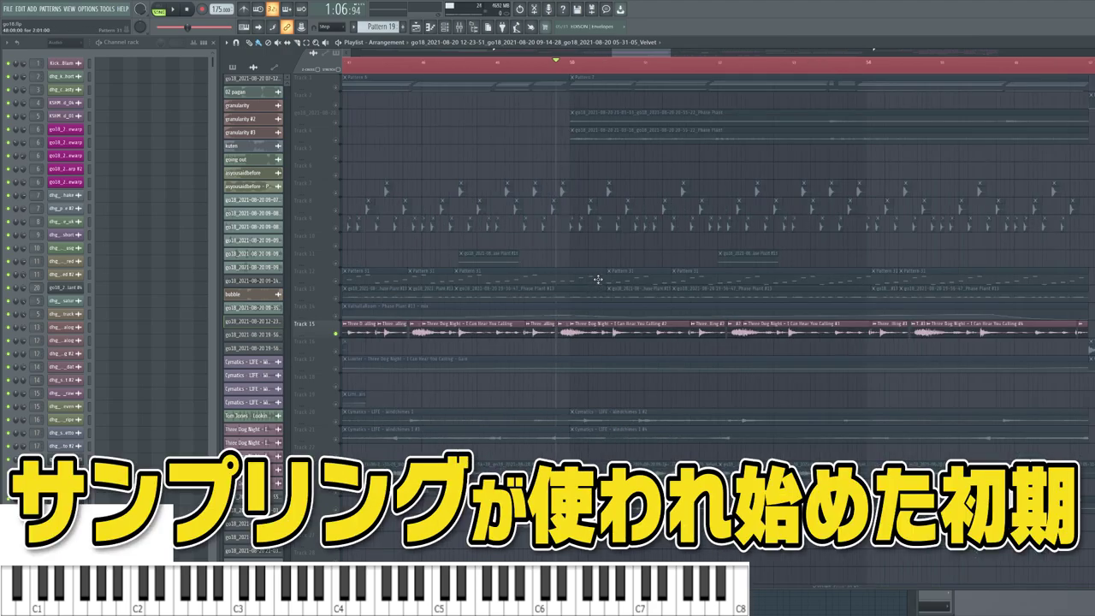
{"action": "scroll", "coordinate": [594, 255], "scroll_direction": "down", "scroll_amount": 2}
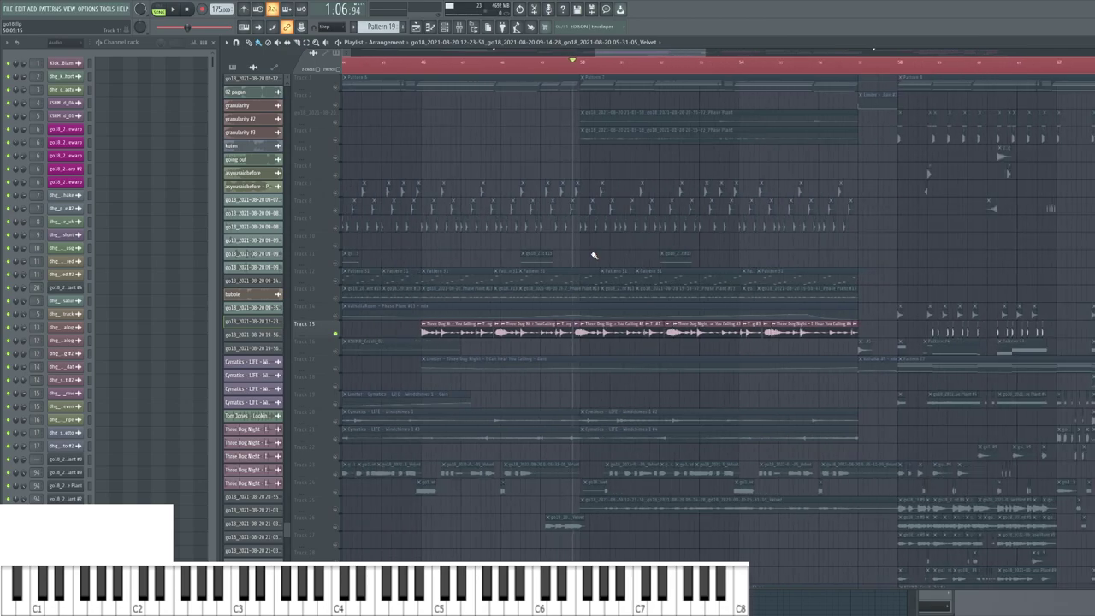
{"action": "scroll", "coordinate": [586, 258], "scroll_direction": "down", "scroll_amount": 1}
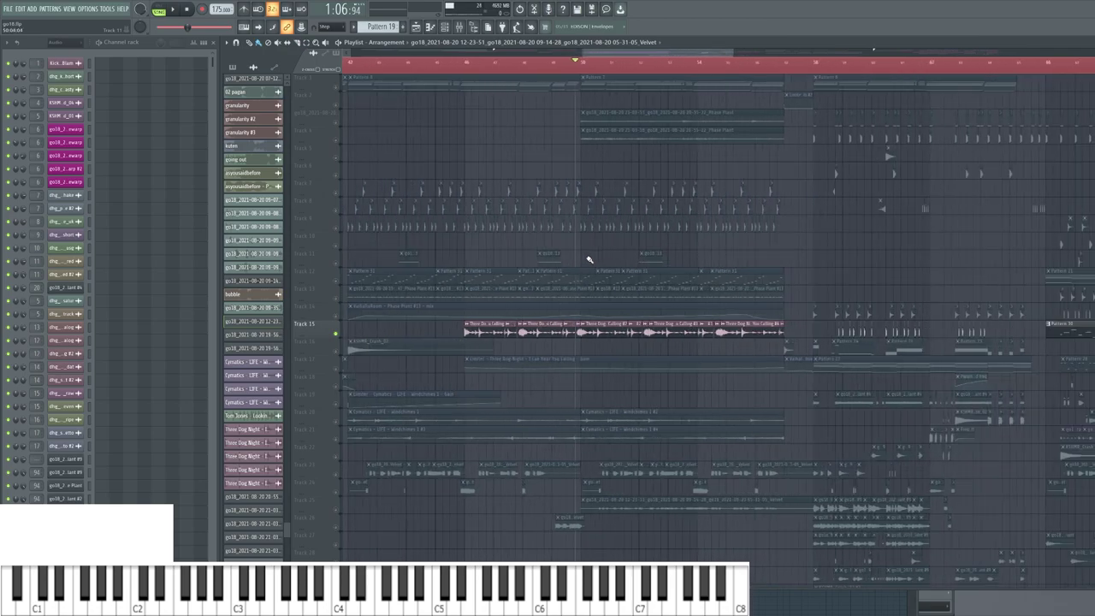
{"action": "left_click_drag", "start_coordinate": [592, 262], "coordinate": [585, 266]}
{"action": "scroll", "coordinate": [585, 263], "scroll_direction": "up", "scroll_amount": 1}
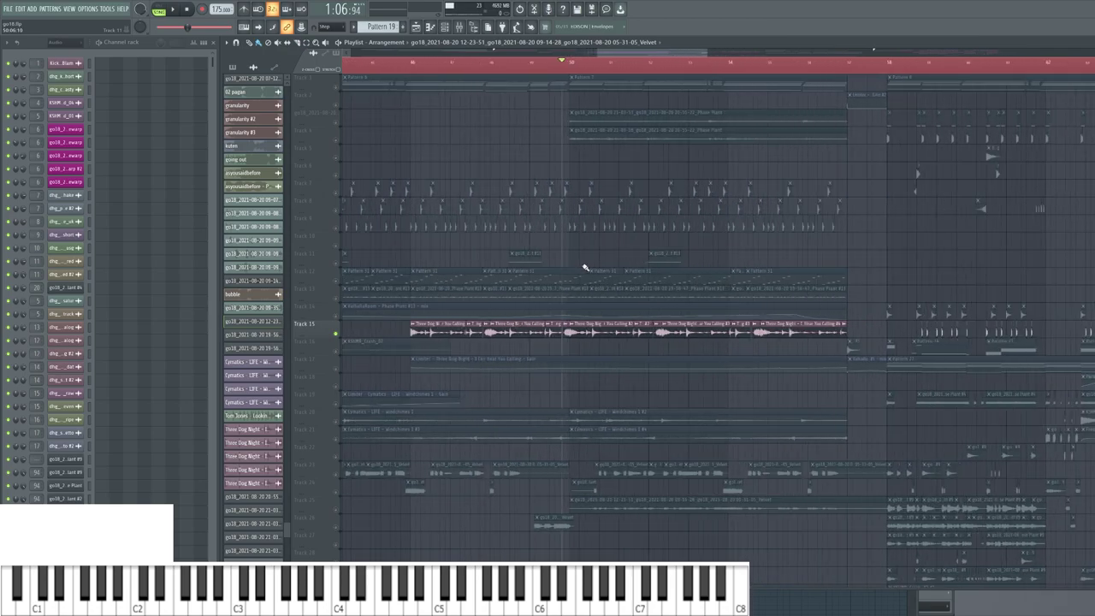
{"action": "scroll", "coordinate": [593, 347], "scroll_direction": "up", "scroll_amount": 2}
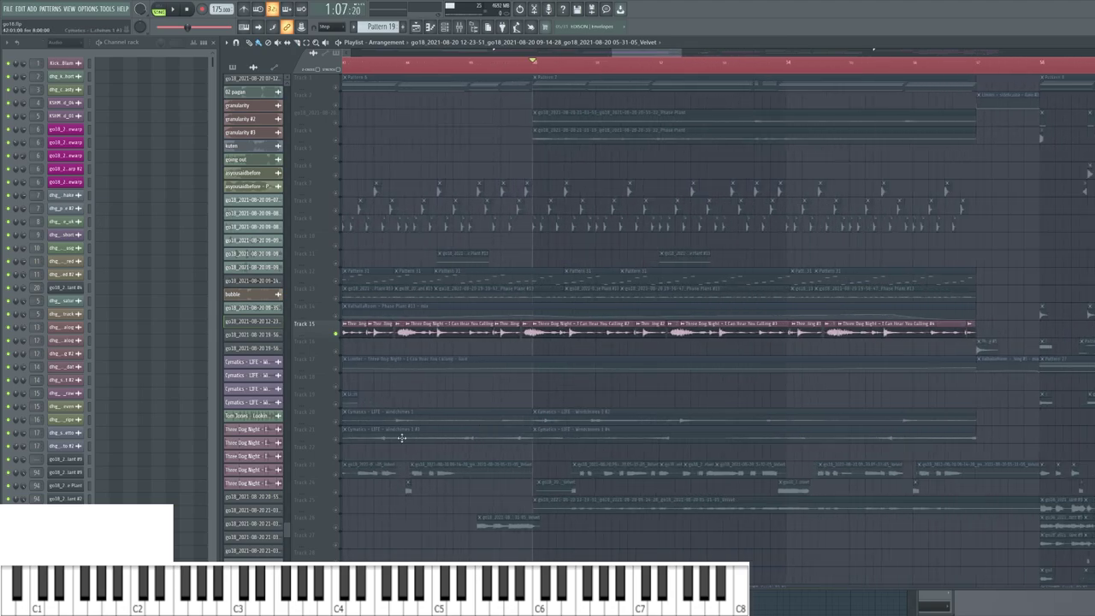
- Enable the windchimes on Tracks 20 and 21, mute the vocal chops on Track 15, and play from bar 50
{"action": "left_click", "coordinate": [337, 423]}
{"action": "left_click", "coordinate": [337, 440]}
{"action": "key", "text": "space"}
{"action": "left_click", "coordinate": [337, 334]}
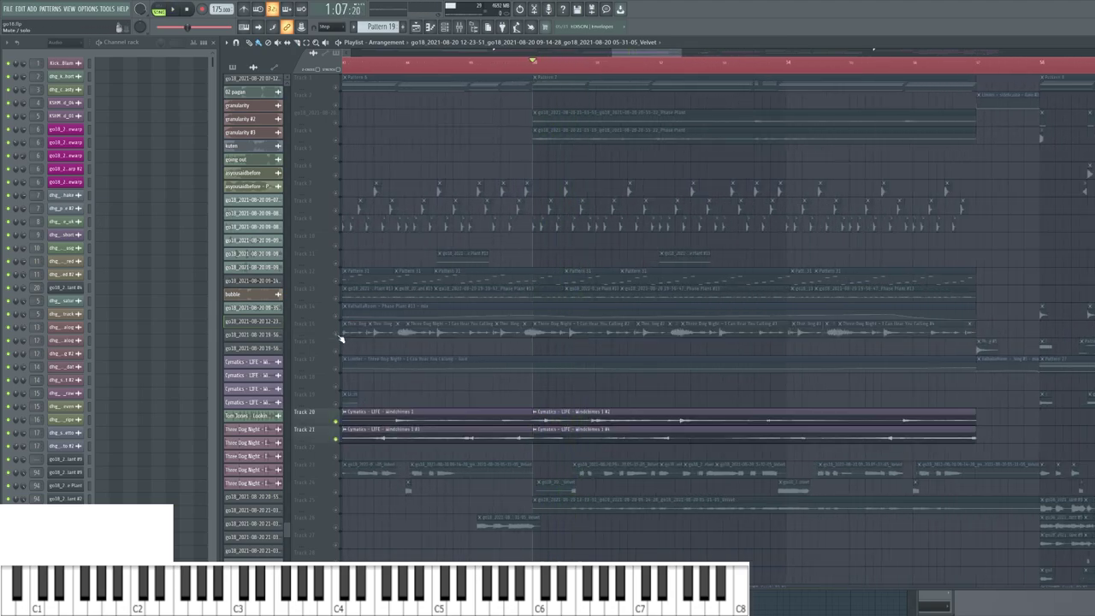
{"action": "key", "text": "space"}
{"action": "key", "text": "space"}
- Re-enable all playlist tracks by way of a solo toggle on Track 15
{"action": "left_click", "coordinate": [337, 335]}
{"action": "right_click", "coordinate": [337, 334]}
{"action": "right_click", "coordinate": [337, 335]}
- Examine the arrangement of the section starting at bar 58, across its drums, Phase Plant clips and crashes
{"action": "left_click_drag", "start_coordinate": [632, 379], "coordinate": [543, 374]}
{"action": "scroll", "coordinate": [543, 375], "scroll_direction": "down", "scroll_amount": 3}
{"action": "scroll", "coordinate": [543, 374], "scroll_direction": "down", "scroll_amount": 2}
{"action": "left_click_drag", "start_coordinate": [791, 386], "coordinate": [704, 378]}
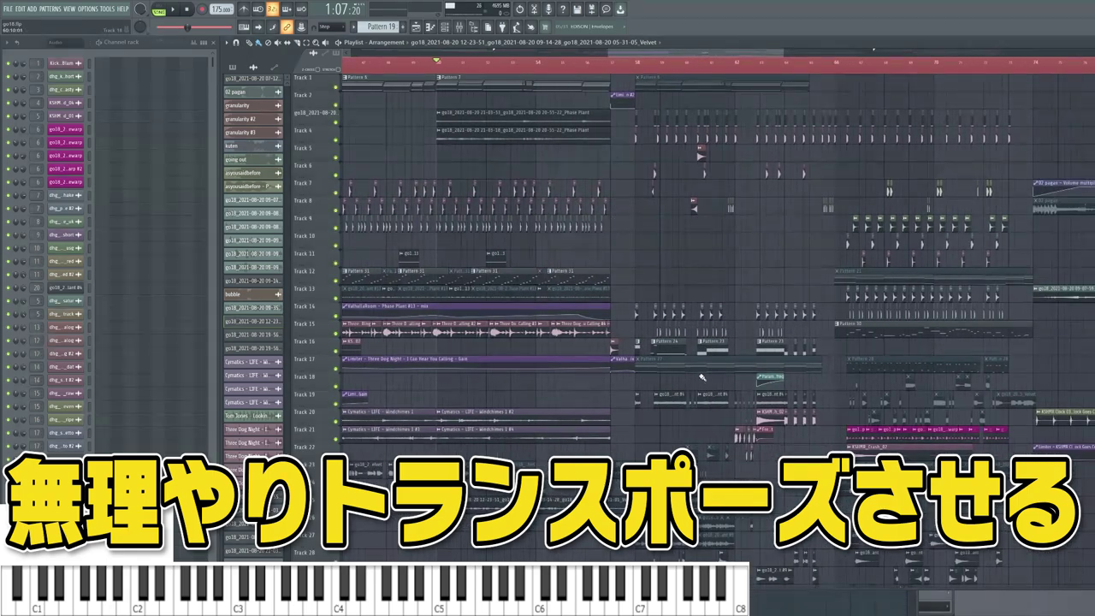
{"action": "scroll", "coordinate": [604, 242], "scroll_direction": "up", "scroll_amount": 3}
{"action": "scroll", "coordinate": [603, 243], "scroll_direction": "down", "scroll_amount": 3}
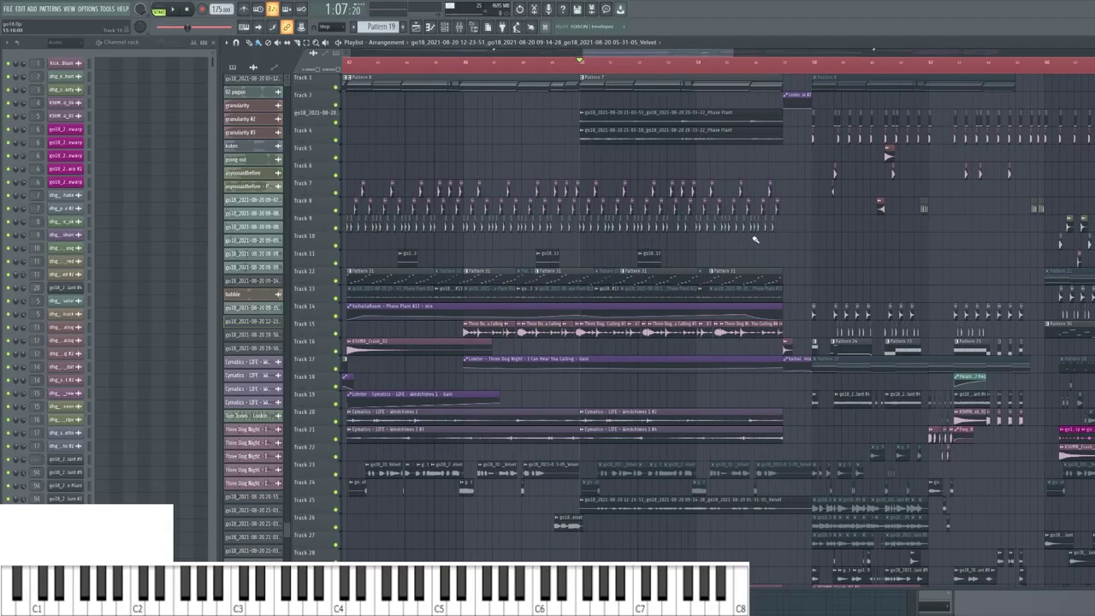
{"action": "left_click_drag", "start_coordinate": [792, 244], "coordinate": [659, 242]}
{"action": "scroll", "coordinate": [614, 312], "scroll_direction": "up", "scroll_amount": 4}
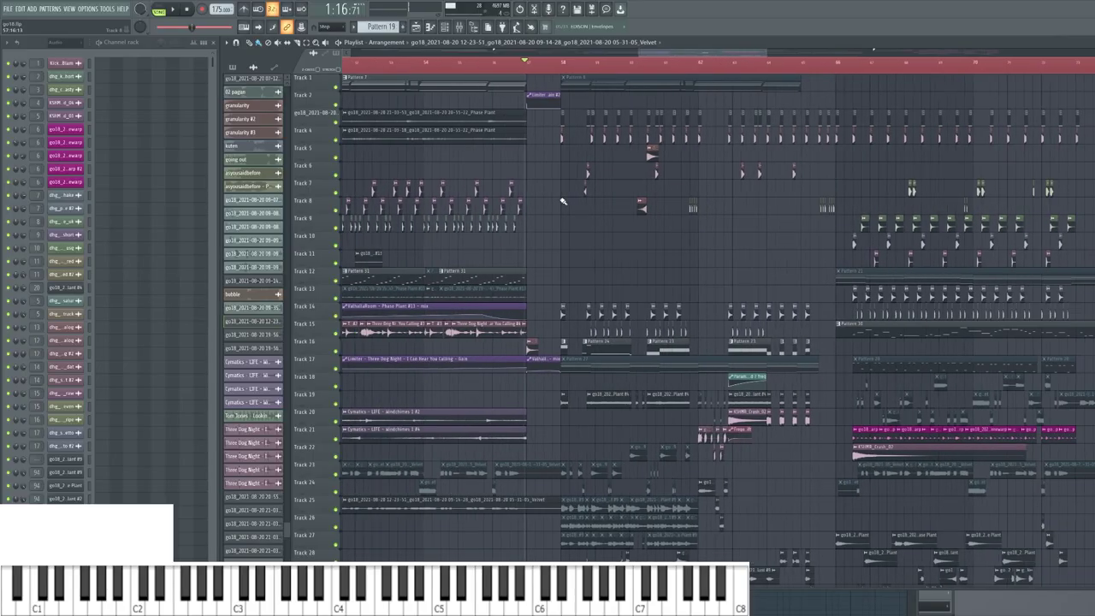
{"action": "scroll", "coordinate": [558, 77], "scroll_direction": "up", "scroll_amount": 2}
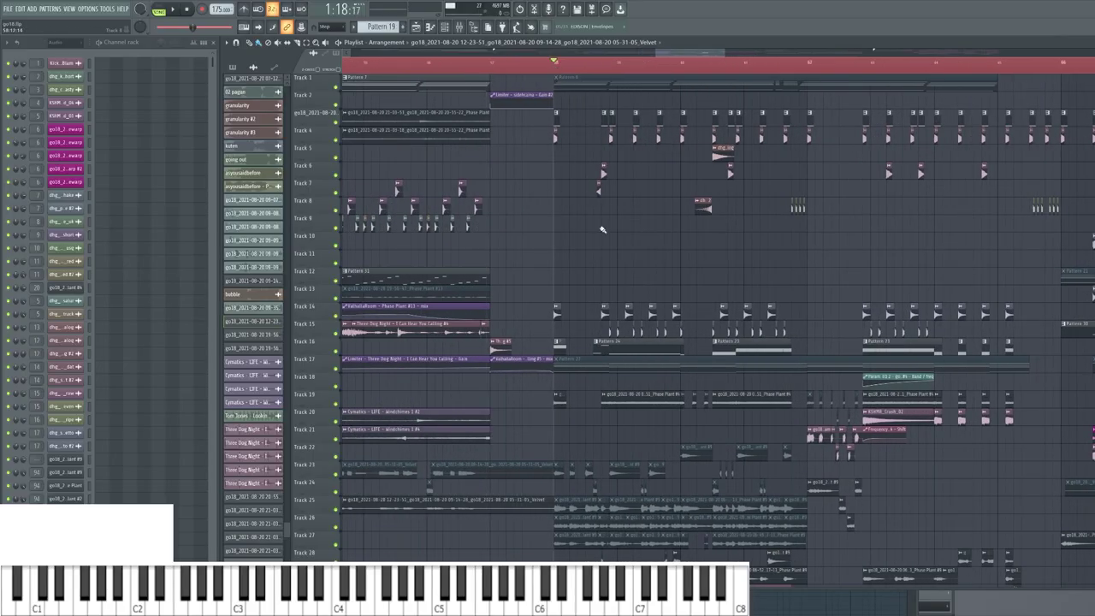
{"action": "left_click_drag", "start_coordinate": [607, 259], "coordinate": [520, 258]}
{"action": "scroll", "coordinate": [518, 258], "scroll_direction": "down", "scroll_amount": 2}
{"action": "scroll", "coordinate": [517, 257], "scroll_direction": "down", "scroll_amount": 2}
{"action": "scroll", "coordinate": [518, 257], "scroll_direction": "up", "scroll_amount": 1}
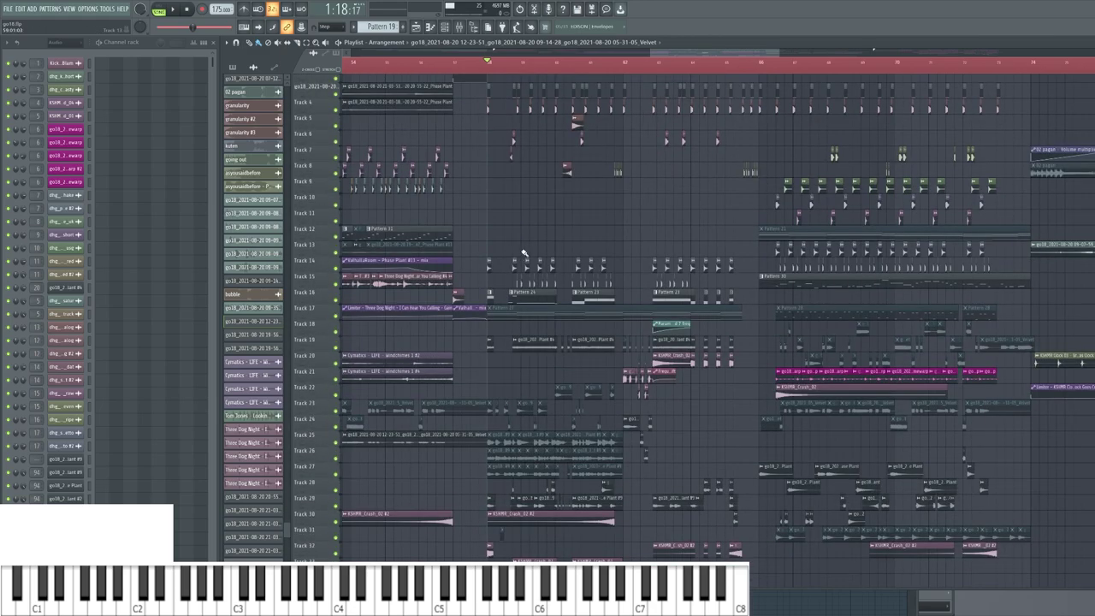
{"action": "scroll", "coordinate": [530, 238], "scroll_direction": "up", "scroll_amount": 2}
{"action": "scroll", "coordinate": [538, 224], "scroll_direction": "down", "scroll_amount": 1}
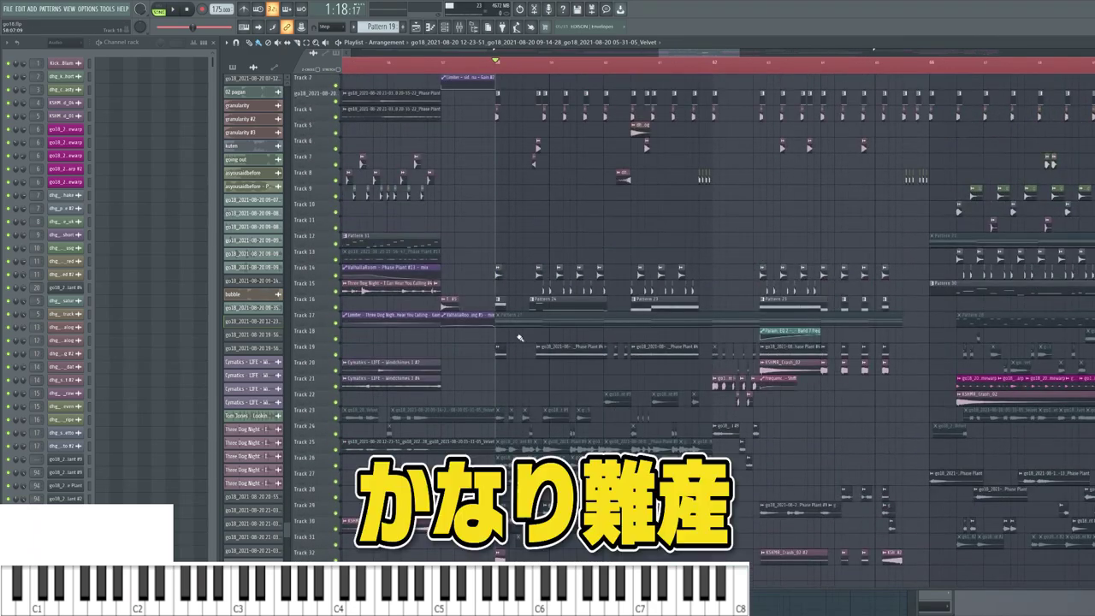
- Solo Track 17 and play its Pattern 27 chords from bar 58
{"action": "right_click", "coordinate": [337, 321]}
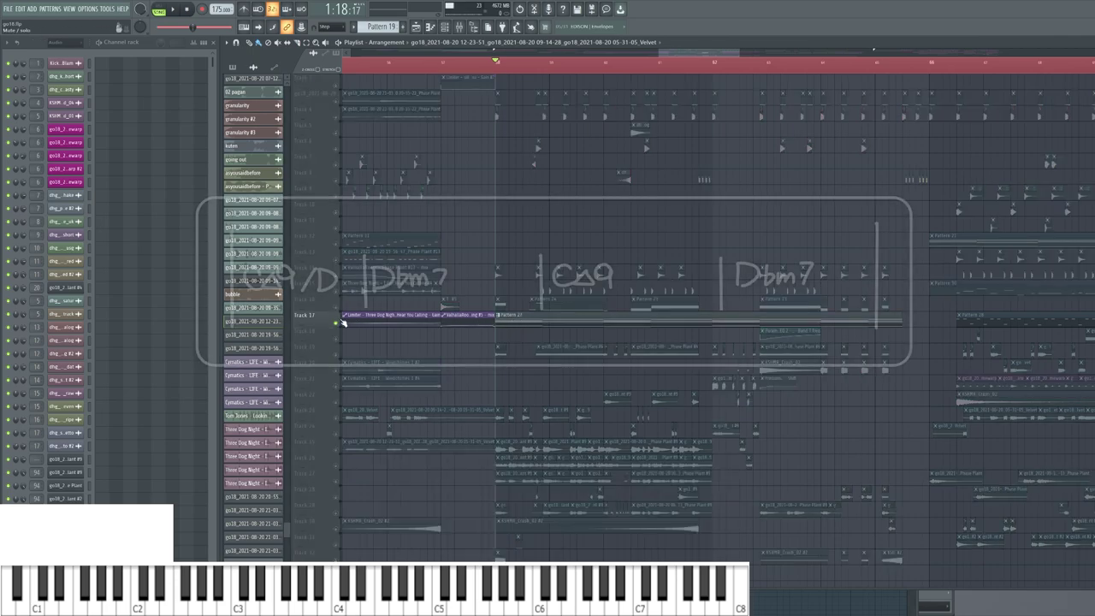
{"action": "key", "text": "space"}
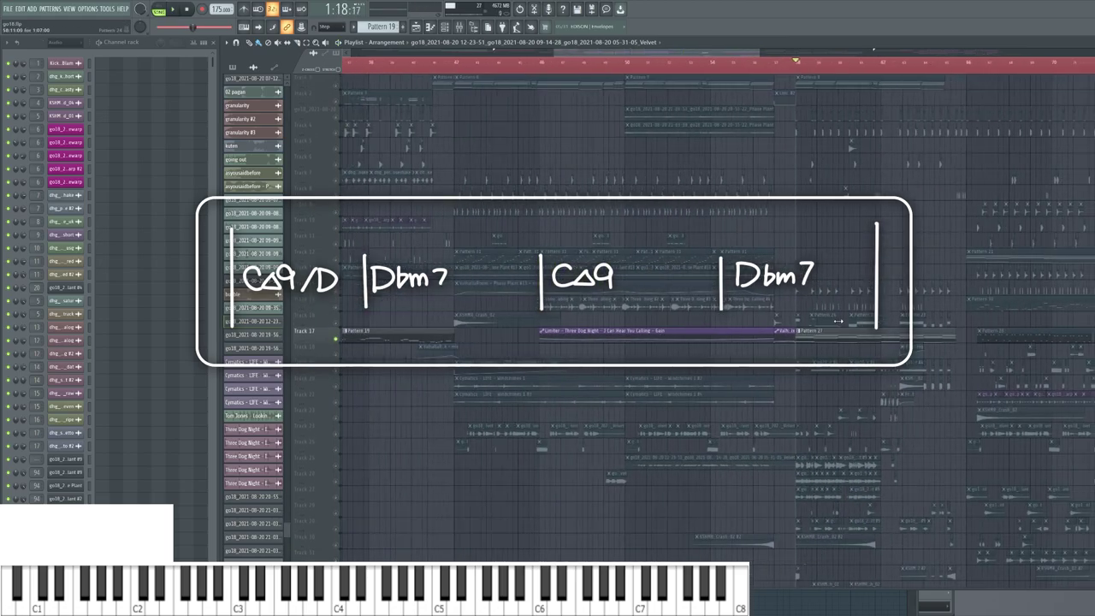
- Return to the section at bar 26, solo Track 1 and play its chord pattern for comparison
{"action": "scroll", "coordinate": [838, 322], "scroll_direction": "down", "scroll_amount": 3}
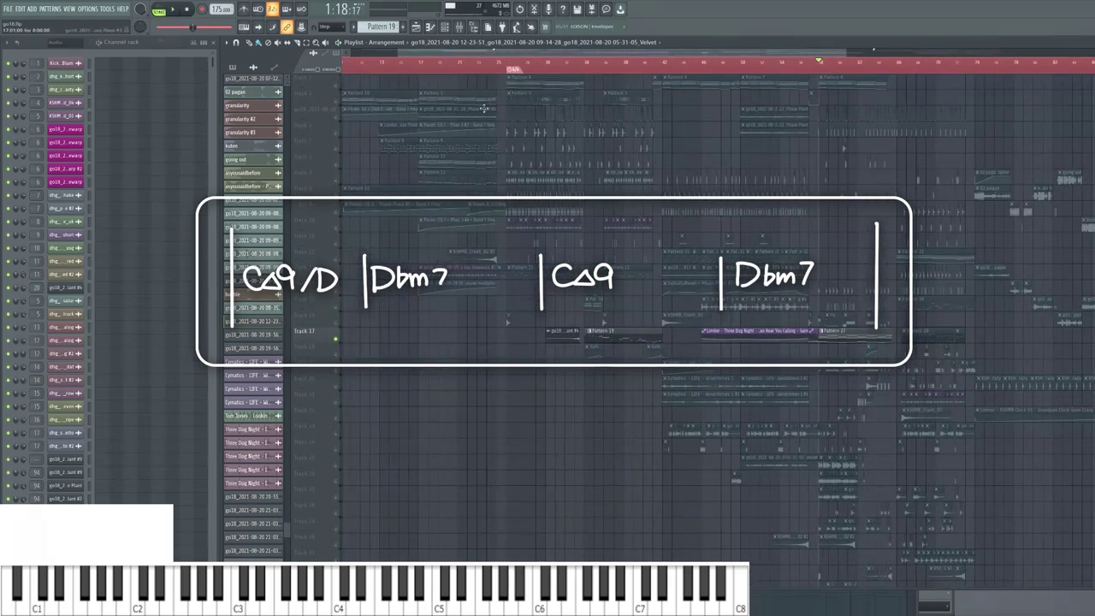
{"action": "scroll", "coordinate": [507, 79], "scroll_direction": "up", "scroll_amount": 4}
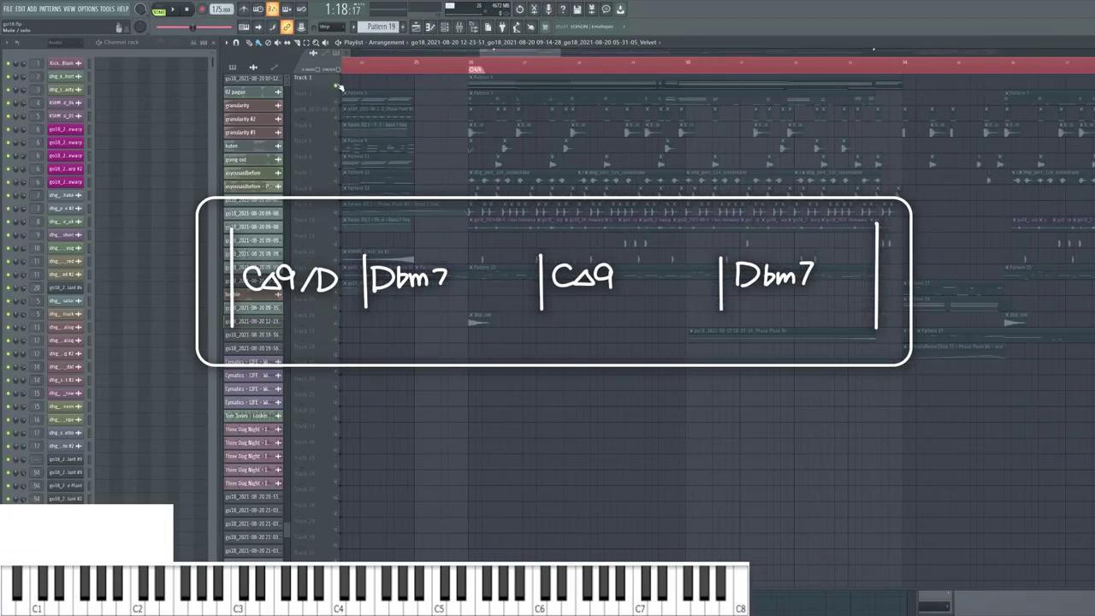
{"action": "right_click", "coordinate": [528, 85], "text": "alt"}
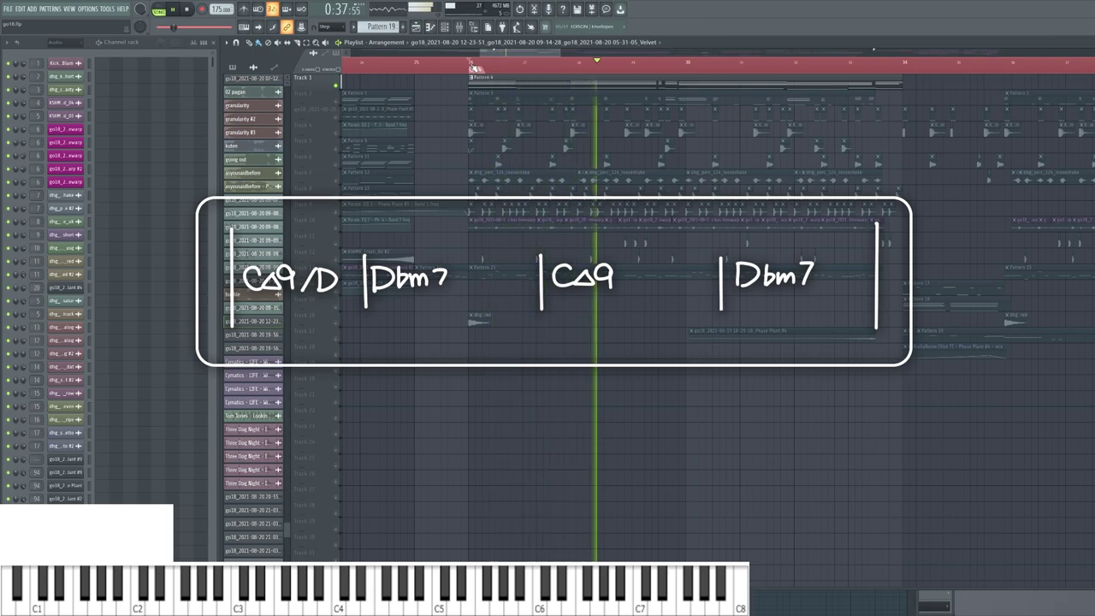
{"action": "key", "text": "space"}
- Review the Phase Plant #4 chord notes of Pattern 27, close the piano roll, and unsolo Track 17
{"action": "scroll", "coordinate": [491, 92], "scroll_direction": "down", "scroll_amount": 2}
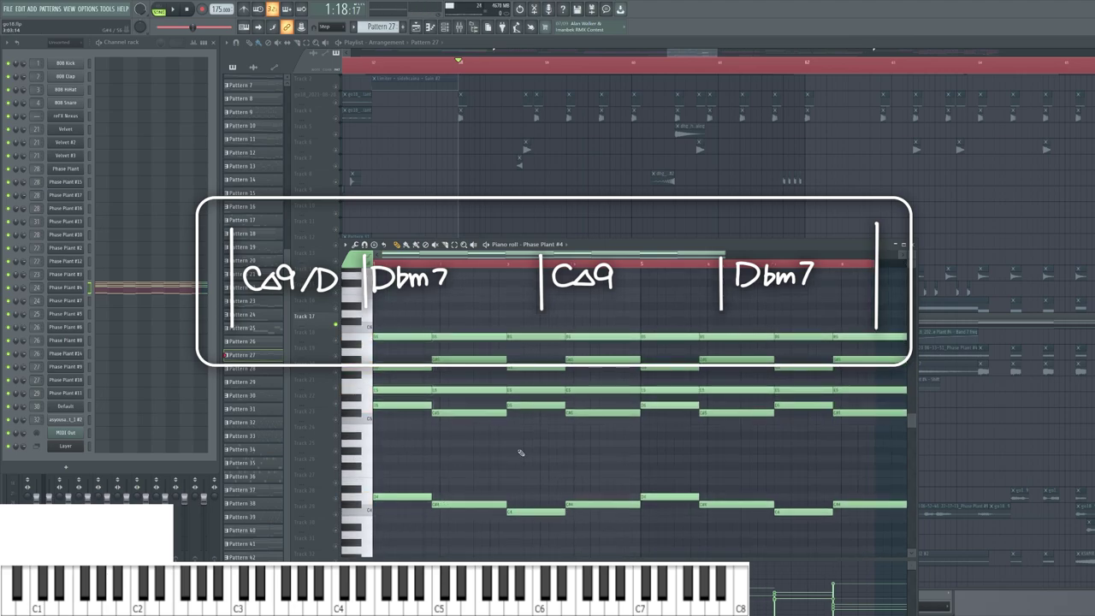
{"action": "left_click", "coordinate": [913, 244]}
{"action": "left_click", "coordinate": [339, 330]}
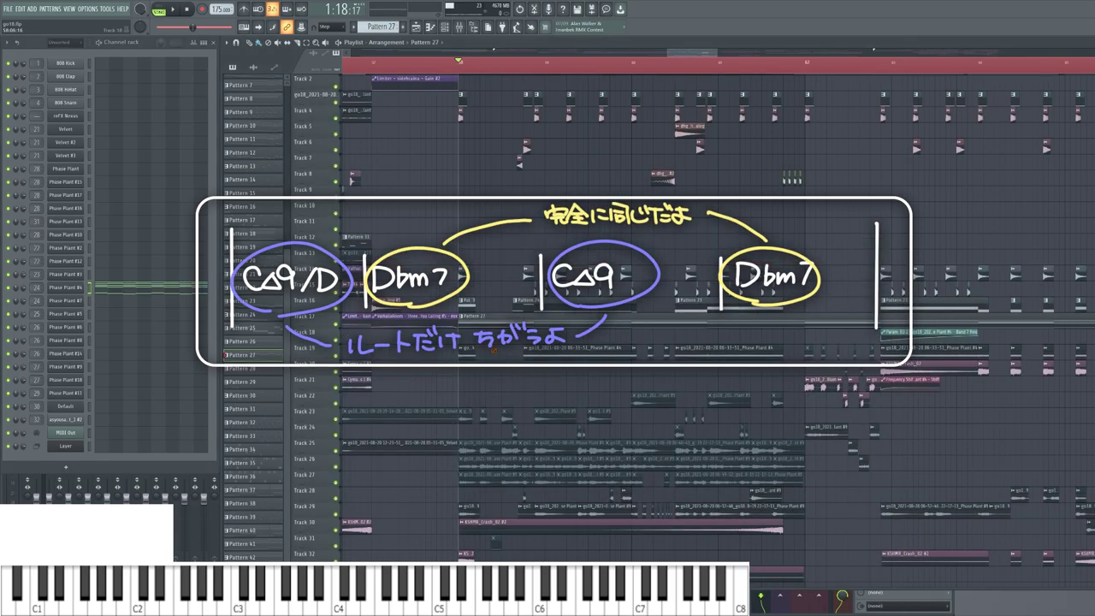
- Play the full section from bar 58 to hear its chord progression with every track on
{"action": "key", "text": "space"}
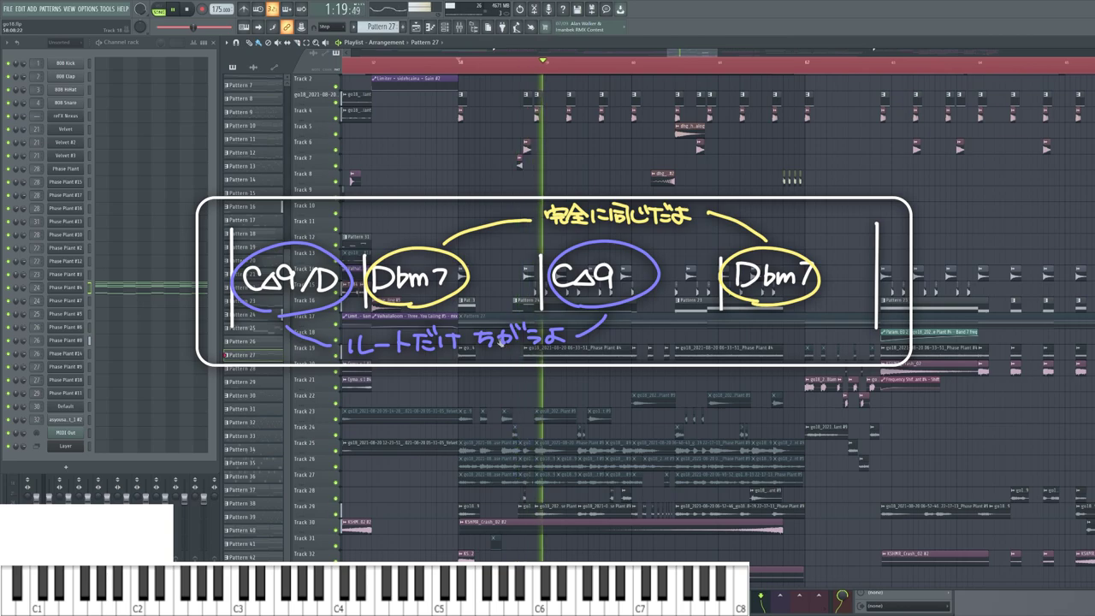
{"action": "scroll", "coordinate": [504, 345], "scroll_direction": "up", "scroll_amount": 1}
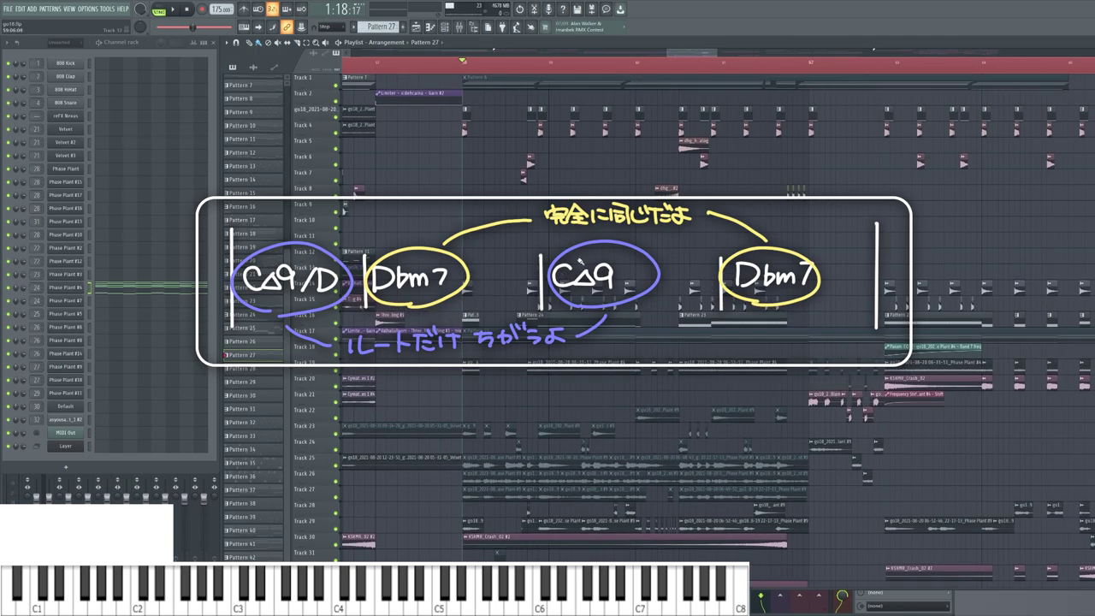
{"action": "scroll", "coordinate": [587, 251], "scroll_direction": "down", "scroll_amount": 5}
{"action": "key", "text": "space"}
{"action": "key", "text": "space"}
{"action": "scroll", "coordinate": [461, 401], "scroll_direction": "up", "scroll_amount": 5}
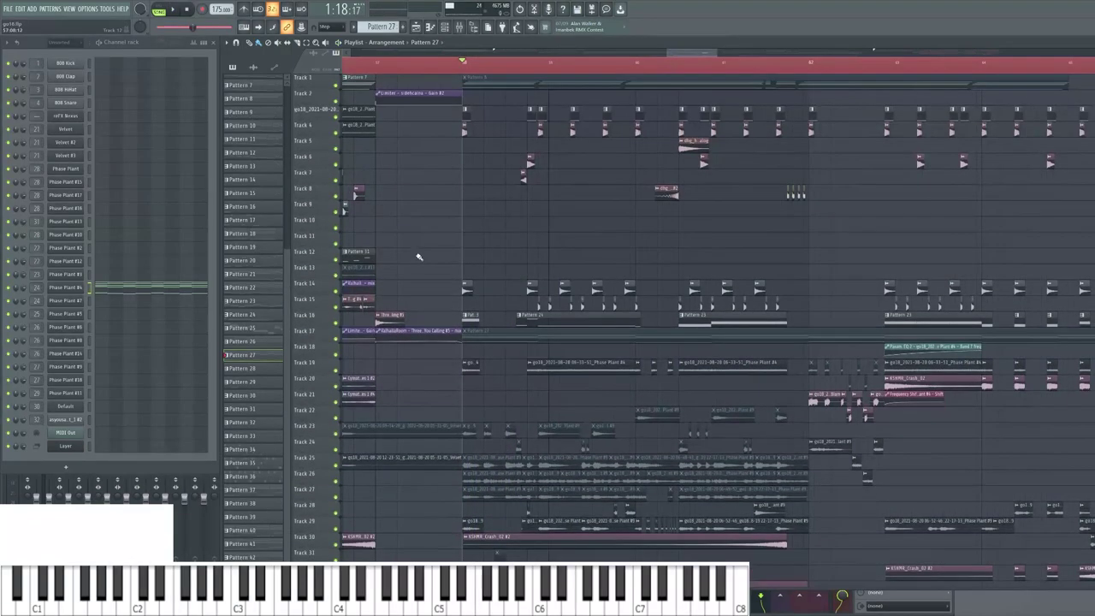
- Solo the drum tracks, Tracks 3 to 8 plus 14 and 15, and play them from bar 58
{"action": "right_click", "coordinate": [336, 134]}
{"action": "left_click_drag", "start_coordinate": [337, 148], "coordinate": [337, 196]}
{"action": "key", "text": "space"}
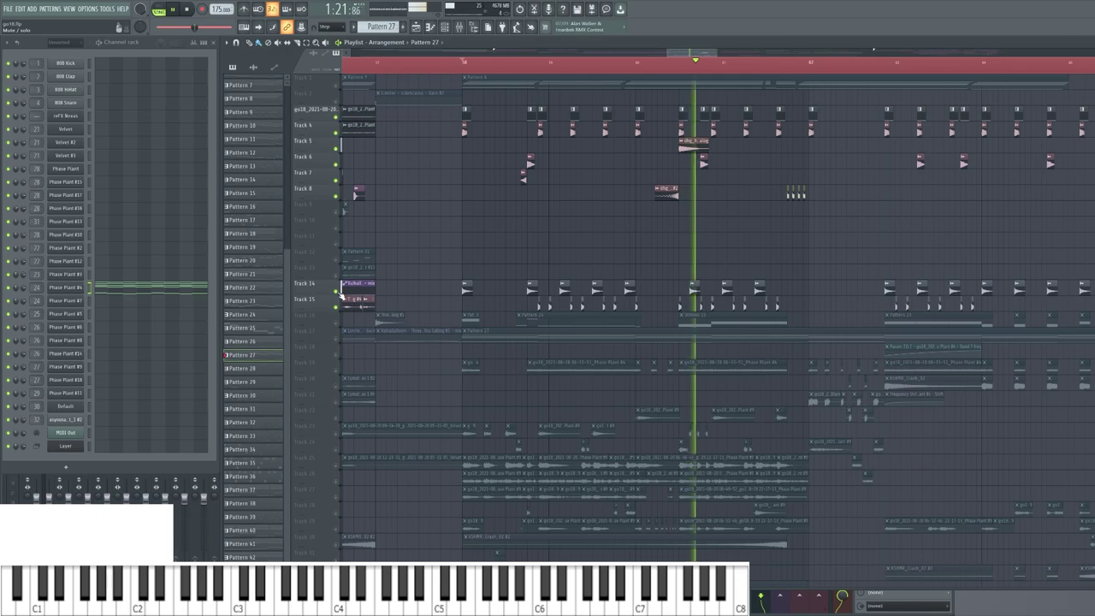
{"action": "key", "text": "space"}
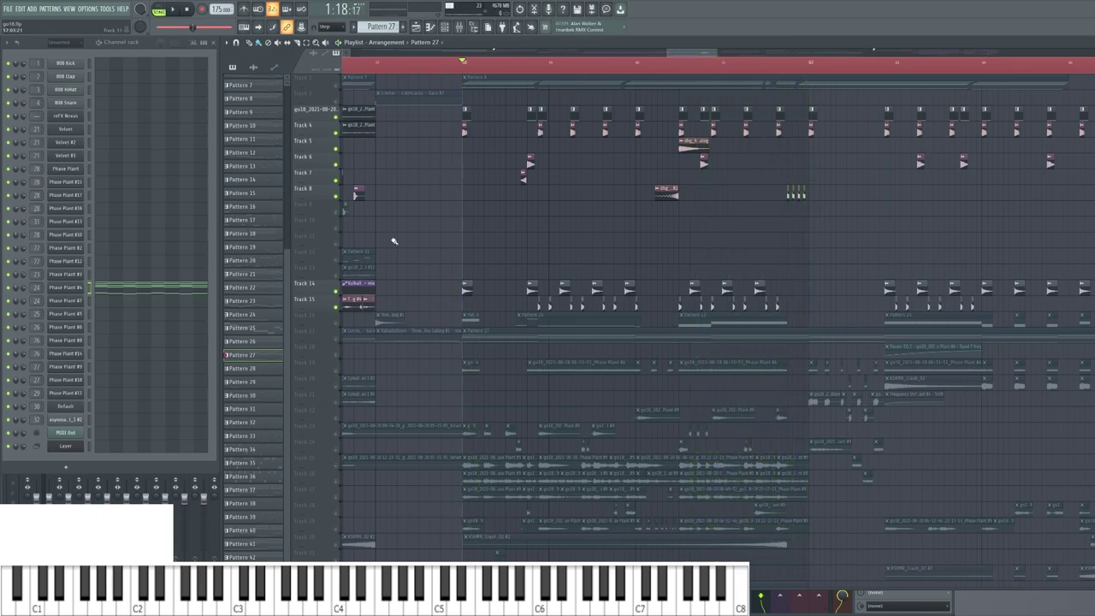
- Inspect the kick, snare and hat placement from bar 58 up close and replay the soloed drums
{"action": "scroll", "coordinate": [570, 139], "scroll_direction": "up", "scroll_amount": 3}
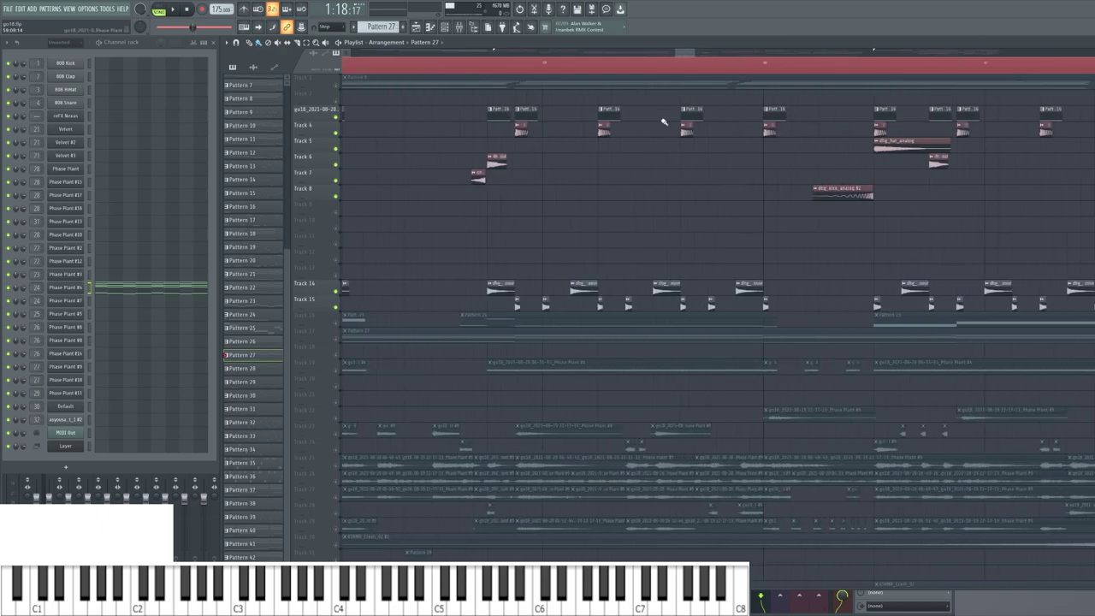
{"action": "scroll", "coordinate": [562, 148], "scroll_direction": "left", "scroll_amount": 1}
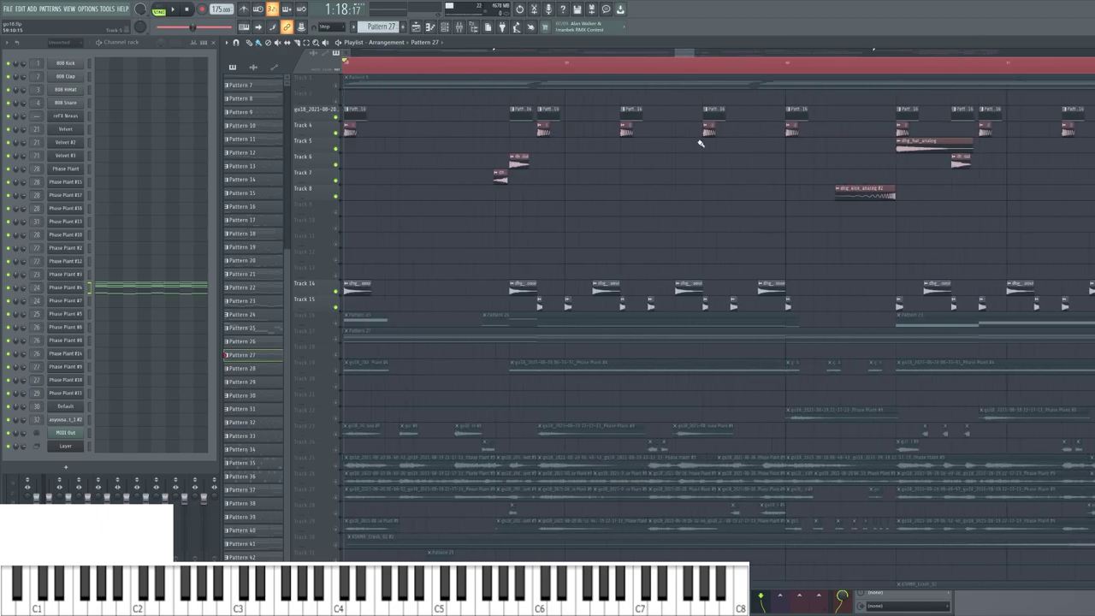
{"action": "scroll", "coordinate": [551, 171], "scroll_direction": "down", "scroll_amount": 2}
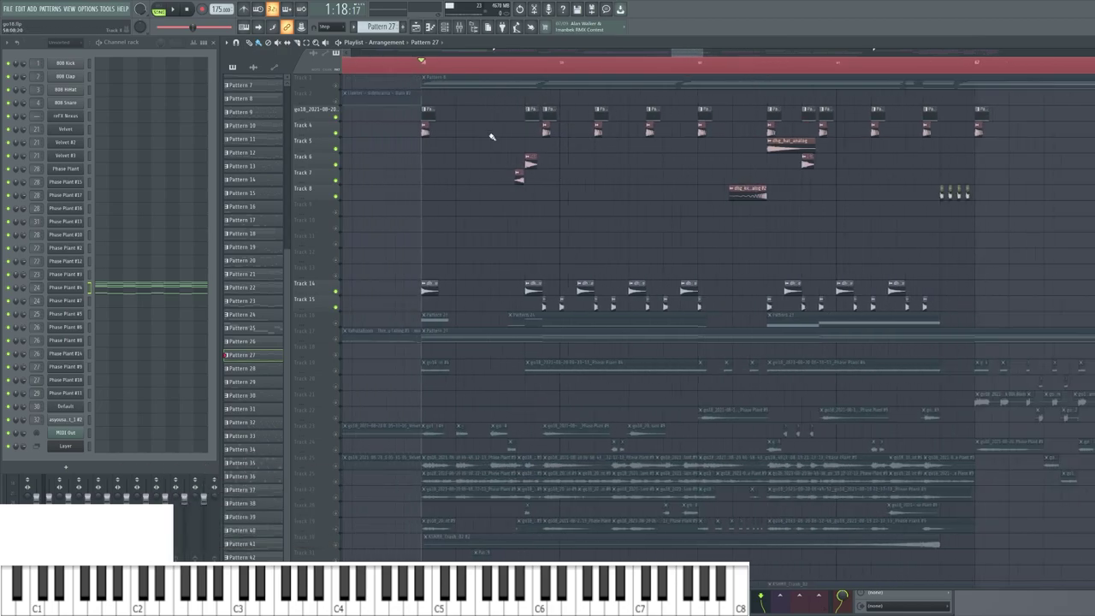
{"action": "key", "text": "space"}
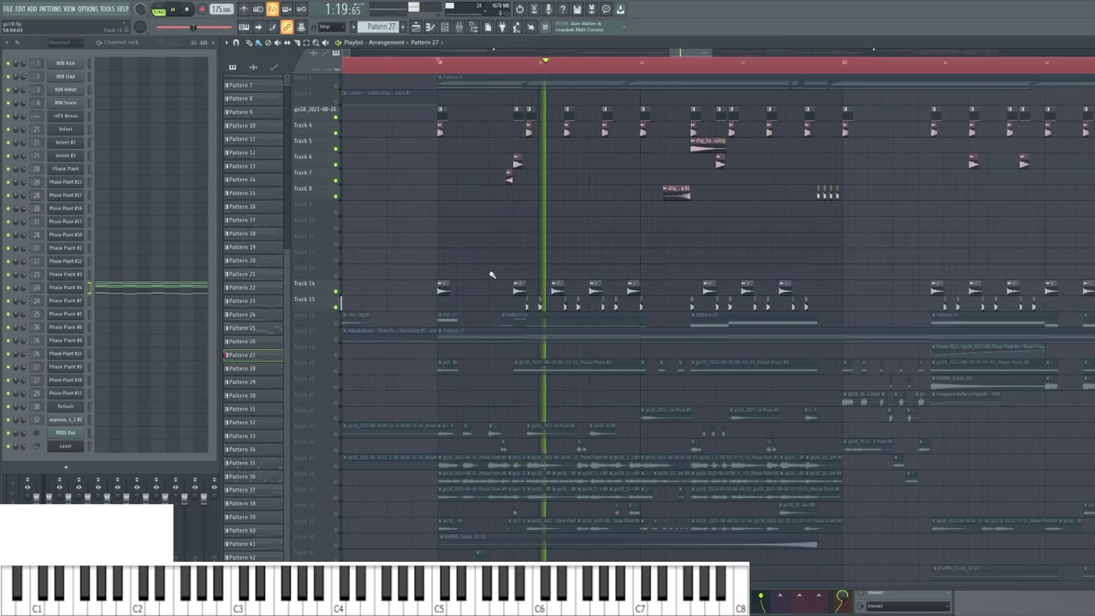
{"action": "scroll", "coordinate": [463, 300], "scroll_direction": "down", "scroll_amount": 2}
{"action": "scroll", "coordinate": [518, 234], "scroll_direction": "down", "scroll_amount": 2}
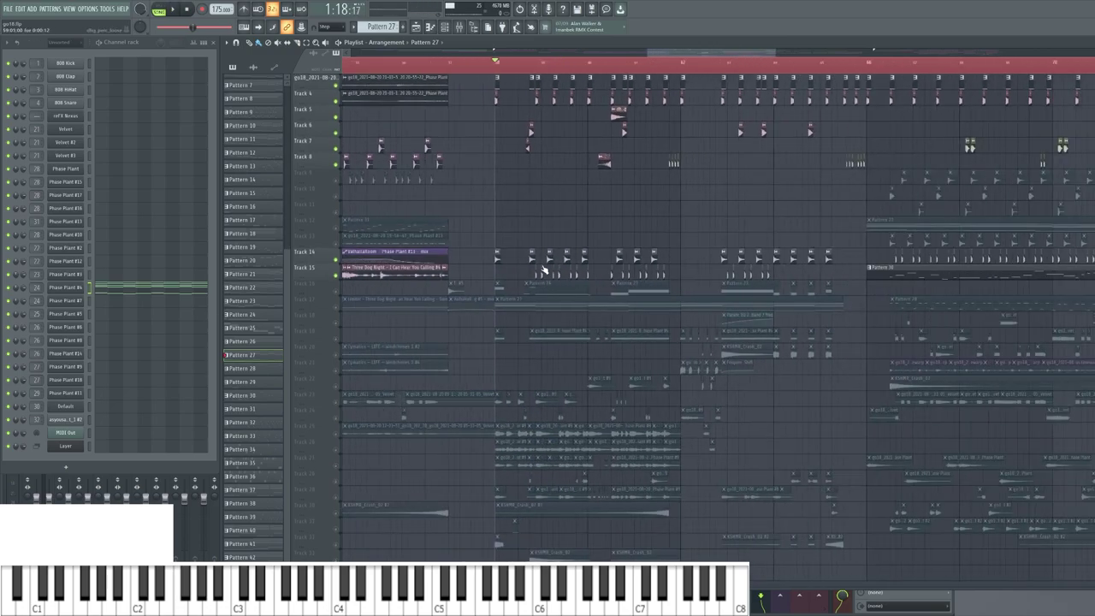
- Solo Track 16, open its Phase Plant #8 instrument and review the distortion and bitcrush lanes
{"action": "scroll", "coordinate": [519, 248], "scroll_direction": "up", "scroll_amount": 5}
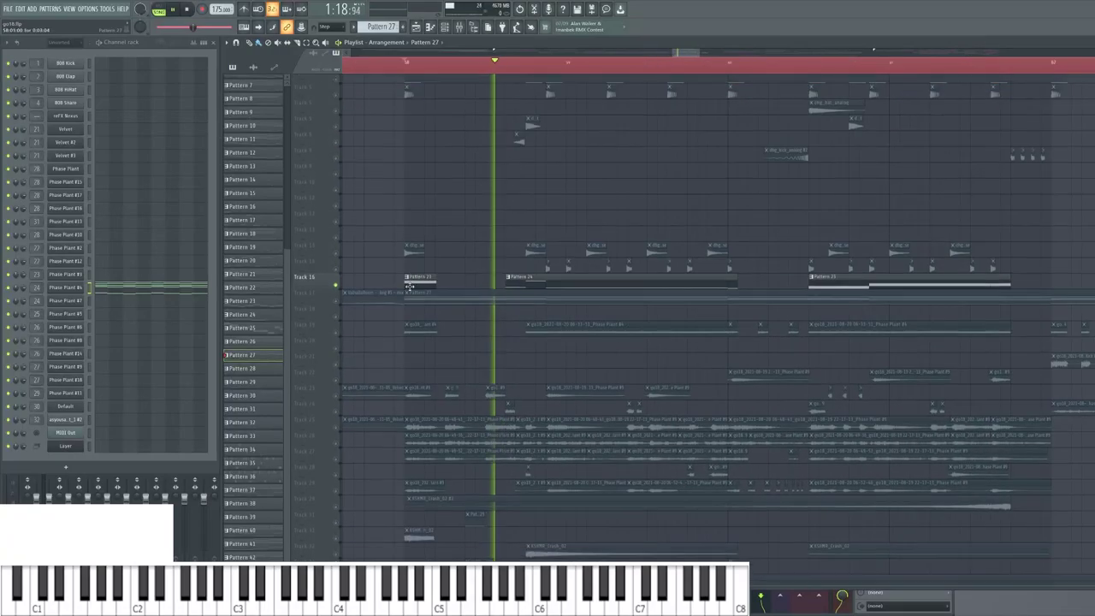
{"action": "left_click", "coordinate": [72, 346]}
{"action": "key", "text": "space"}
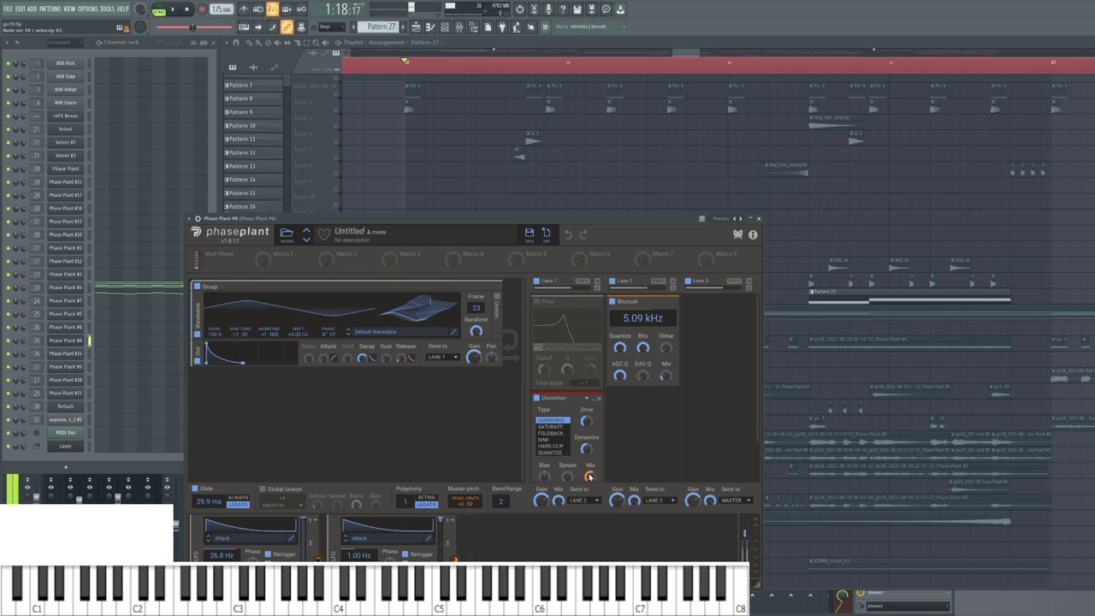
{"action": "scroll", "coordinate": [631, 463], "scroll_direction": "down", "scroll_amount": 1}
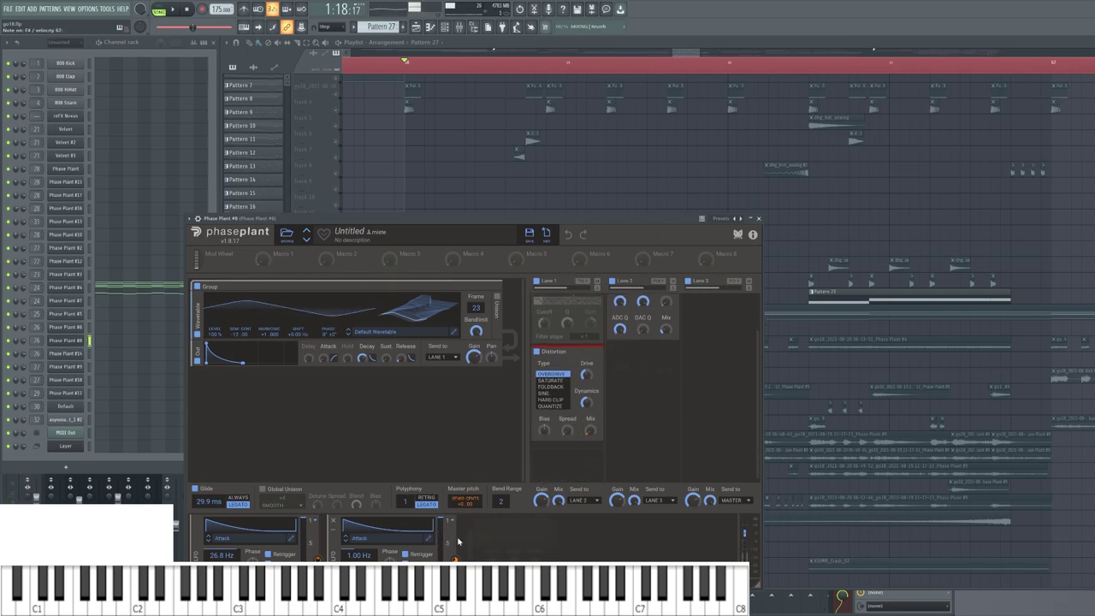
{"action": "scroll", "coordinate": [556, 466], "scroll_direction": "up", "scroll_amount": 1}
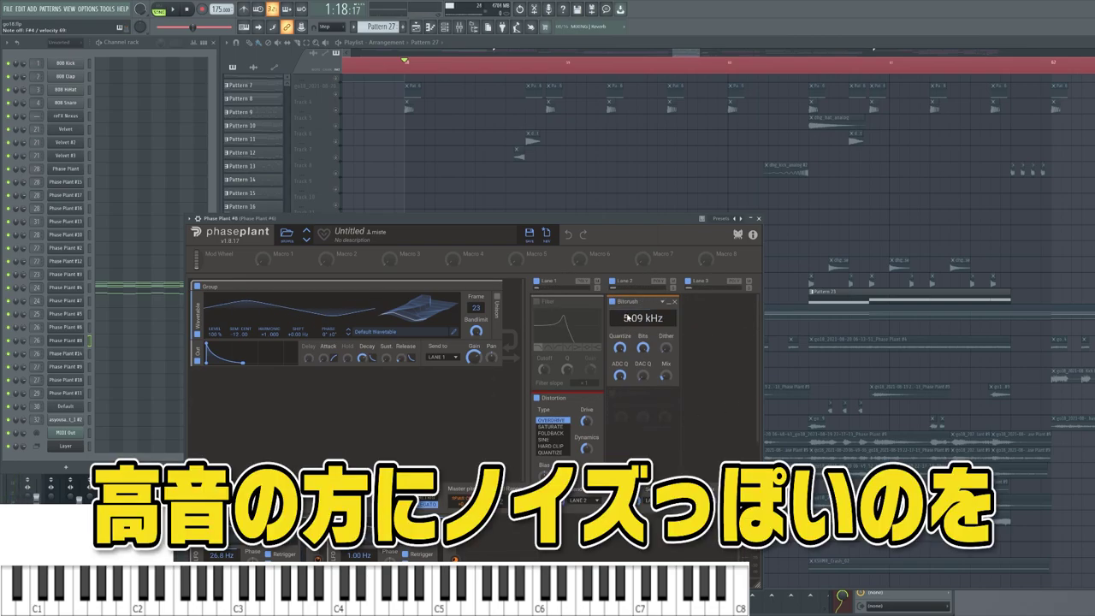
- Bypass and re-enable the Bitcrush effect in Phase Plant #8 to compare the sound, and close the plugin
{"action": "left_click", "coordinate": [612, 302]}
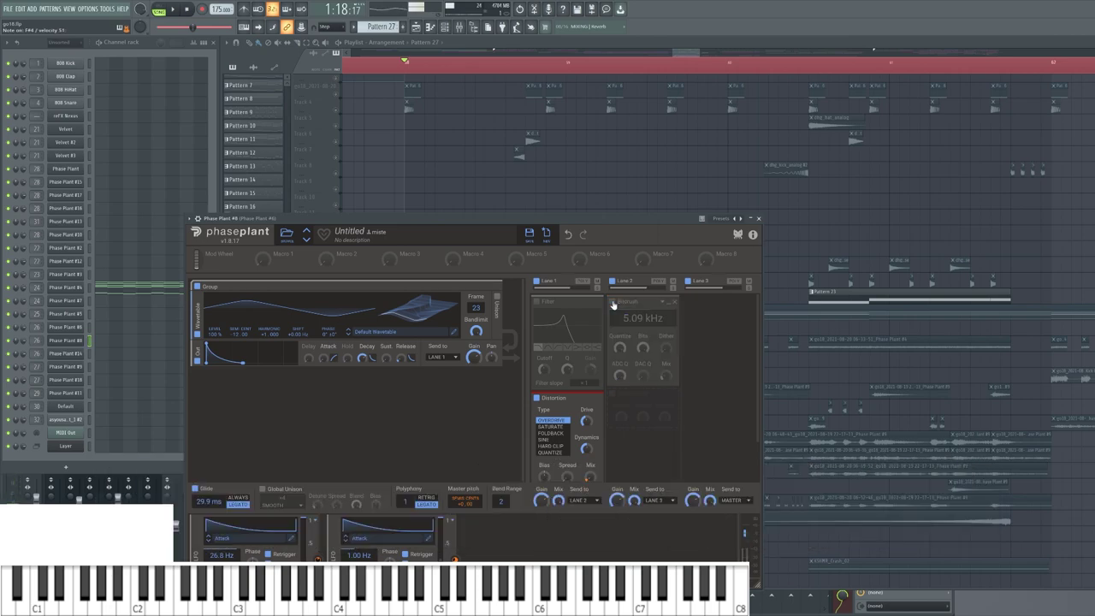
{"action": "left_click", "coordinate": [613, 303]}
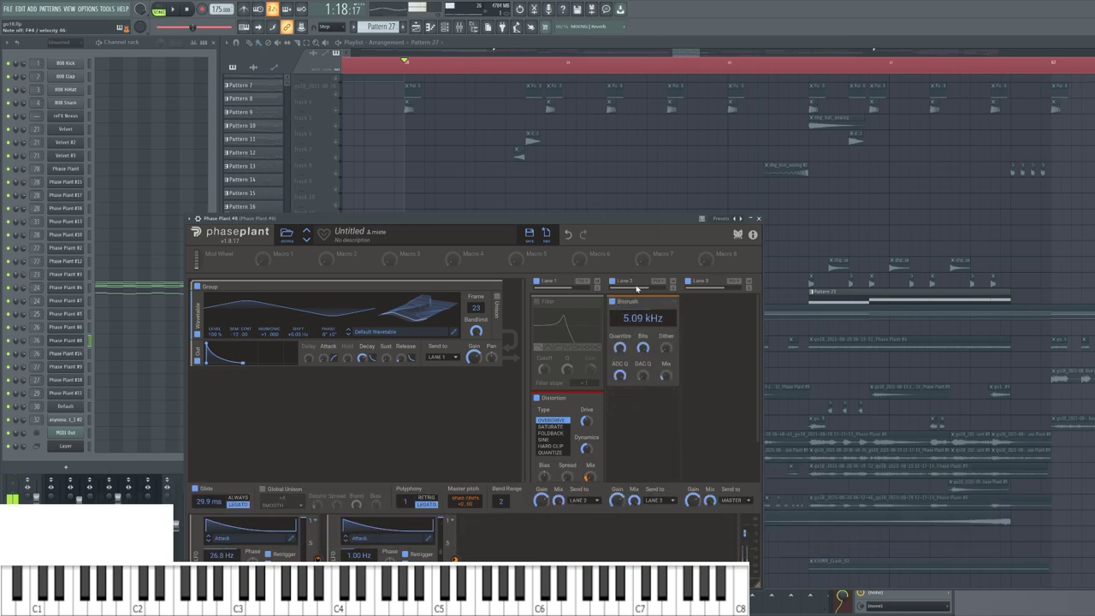
{"action": "left_click", "coordinate": [759, 219]}
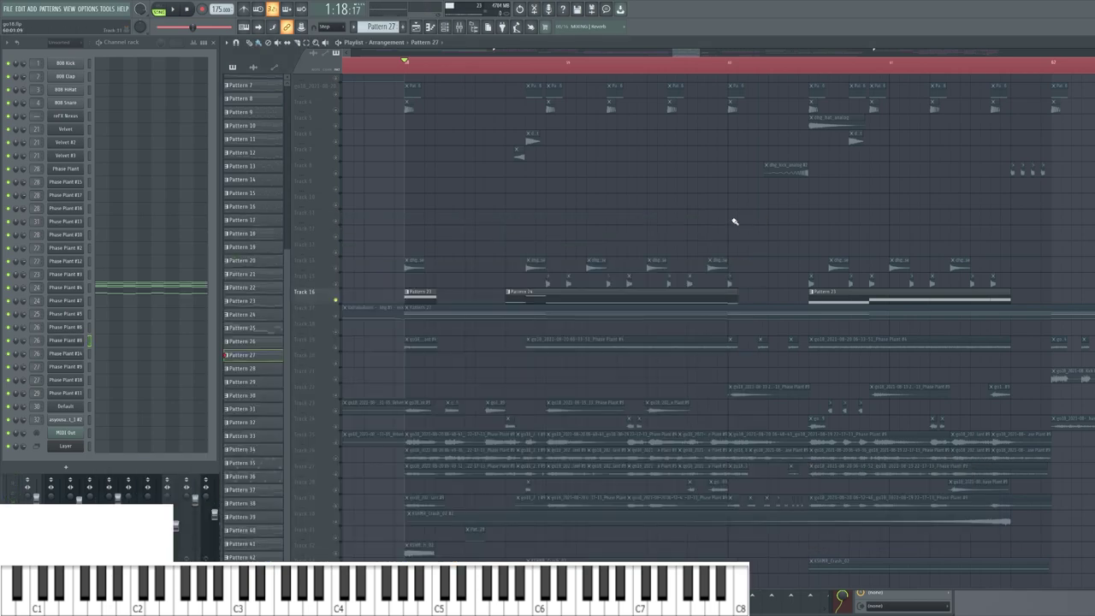
- Play Track 16 together with Tracks 3 and 4 from bar 58
{"action": "key", "text": "space"}
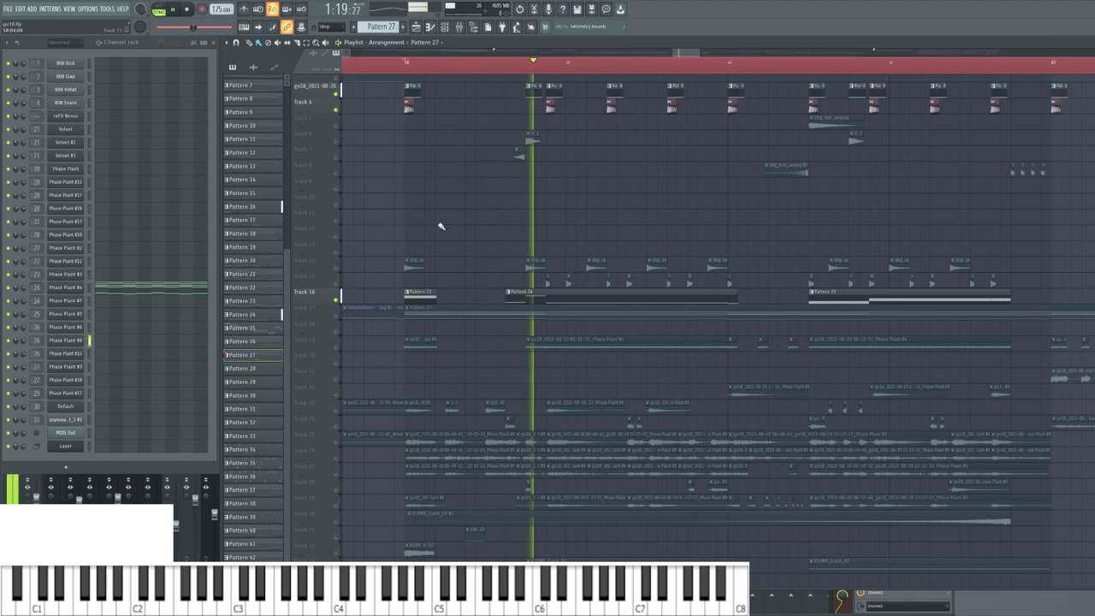
{"action": "key", "text": "space"}
- Solo Track 19 and play its Phase Plant clips from bar 58, comparing them with Track 17 switched on and off
{"action": "scroll", "coordinate": [339, 299], "scroll_direction": "down", "scroll_amount": 3}
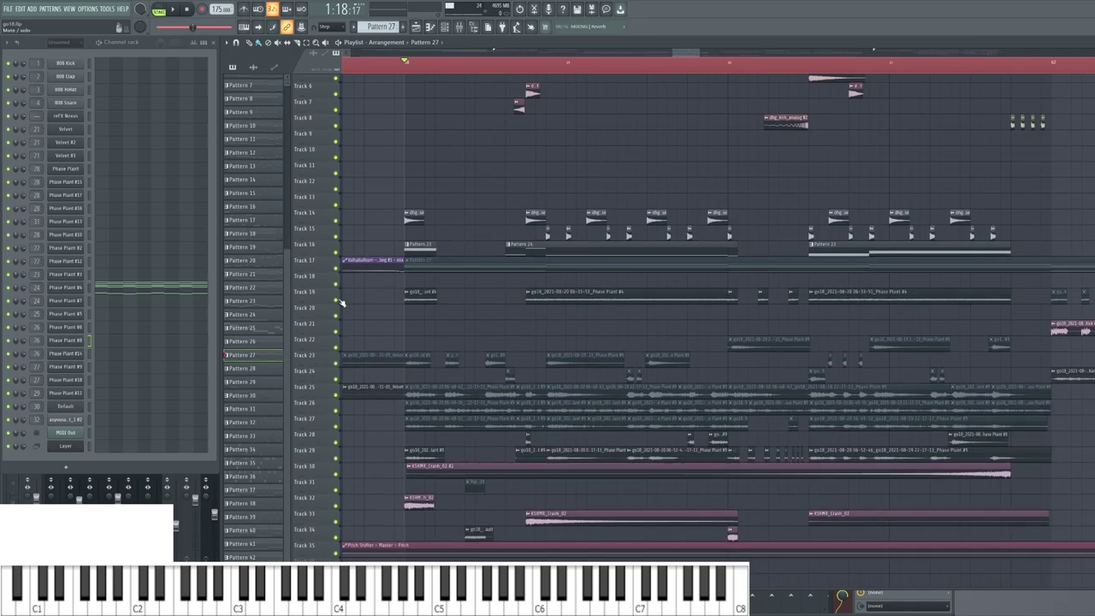
{"action": "key", "text": "space"}
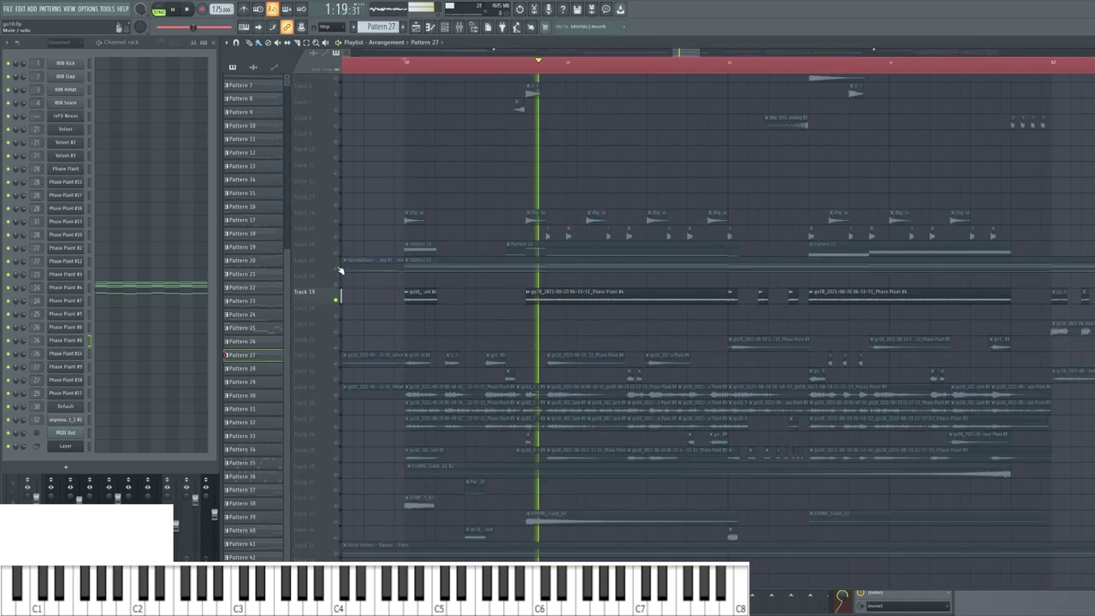
{"action": "key", "text": "space"}
{"action": "left_click", "coordinate": [448, 259]}
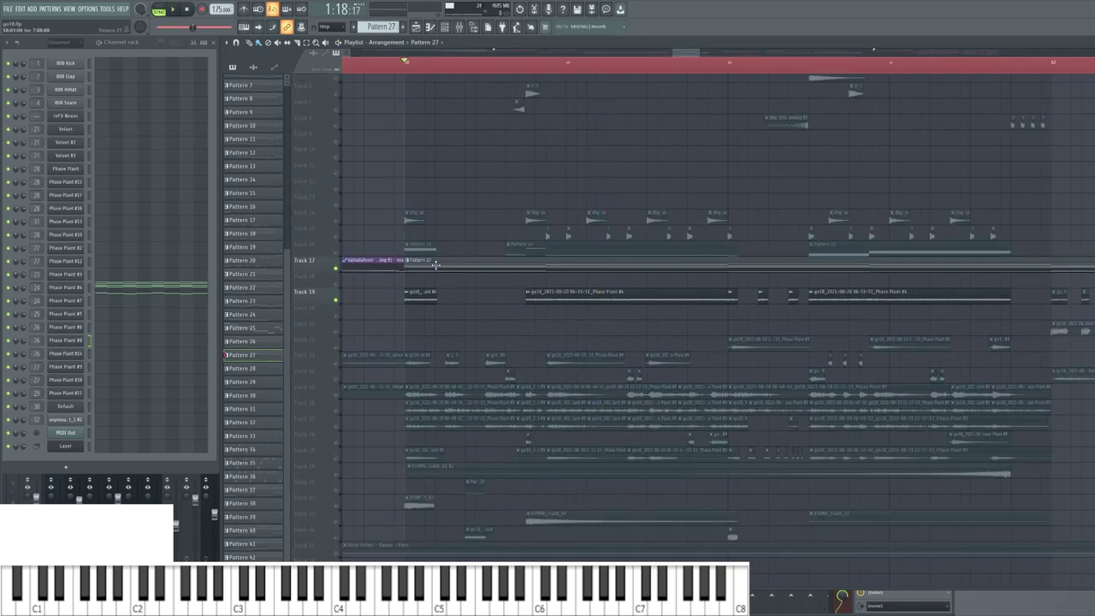
{"action": "key", "text": "space"}
{"action": "key", "text": "space"}
{"action": "key", "text": "space"}
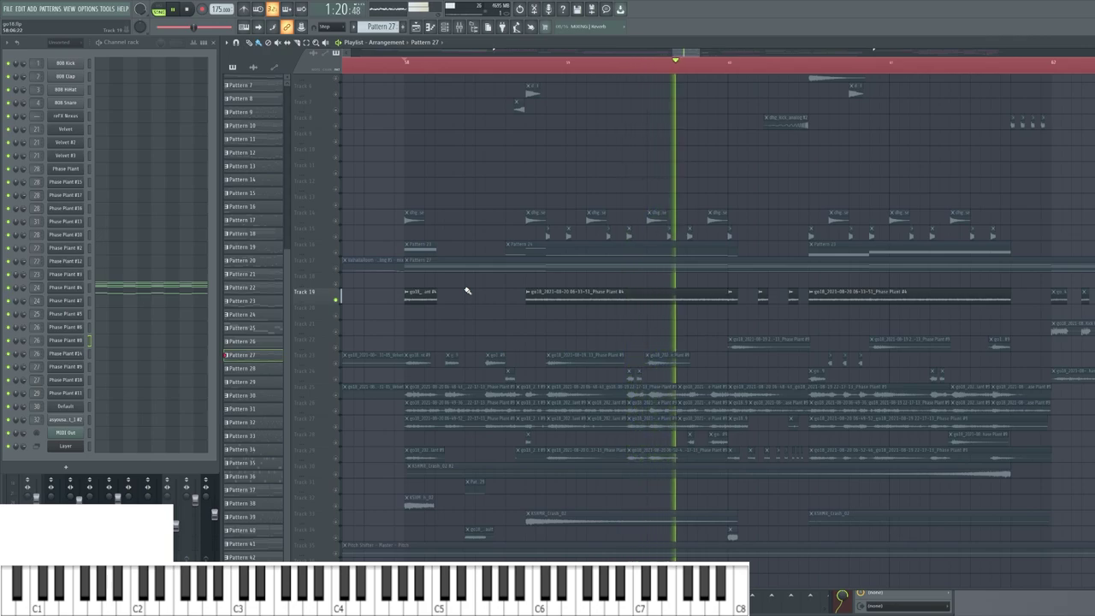
{"action": "scroll", "coordinate": [467, 291], "scroll_direction": "down", "scroll_amount": 2}
{"action": "key", "text": "space"}
- Solo Track 17 and play its Pattern 27 chords from several positions between bars 58 and 60, returning to bar 58
{"action": "scroll", "coordinate": [430, 308], "scroll_direction": "up", "scroll_amount": 3}
{"action": "left_click", "coordinate": [342, 266]}
{"action": "key", "text": "space"}
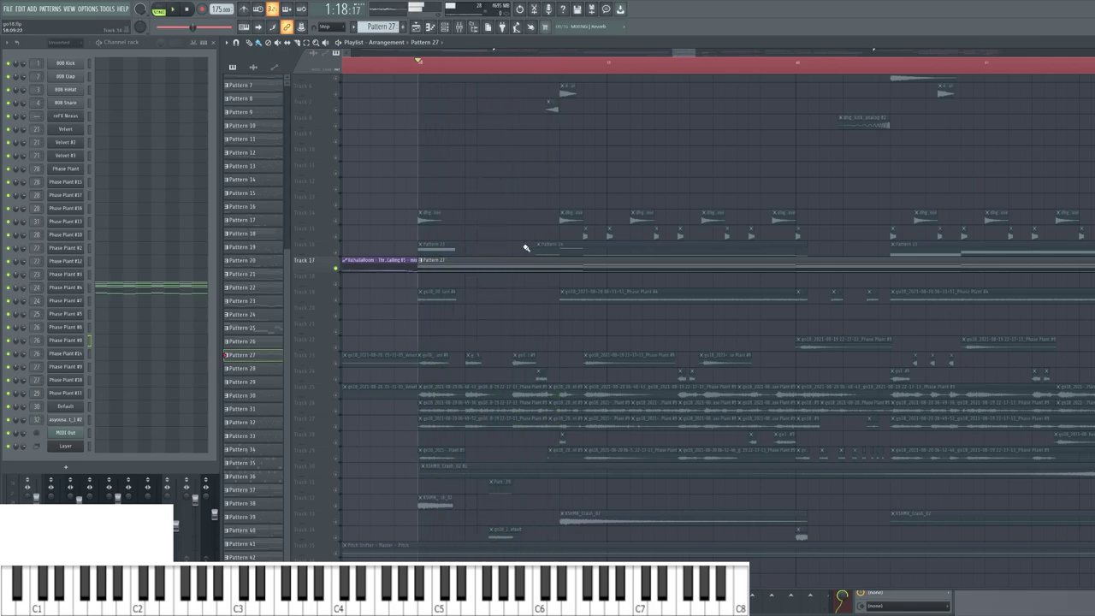
{"action": "left_click", "coordinate": [573, 63]}
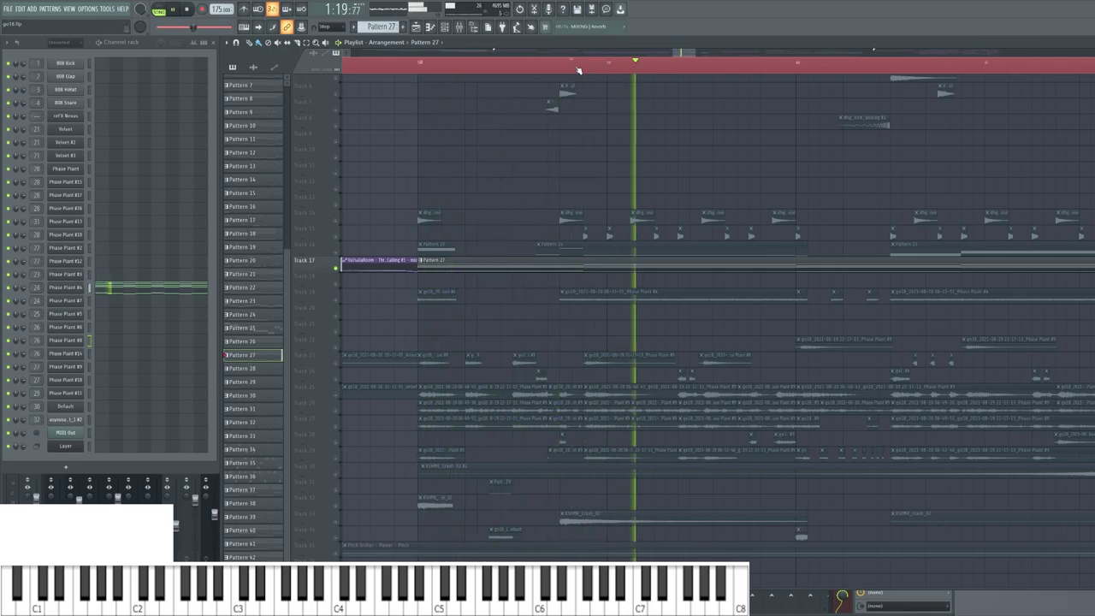
{"action": "key", "text": "space"}
{"action": "left_click", "coordinate": [416, 67]}
{"action": "left_click", "coordinate": [798, 69]}
{"action": "key", "text": "space"}
{"action": "key", "text": "space"}
{"action": "left_click", "coordinate": [553, 60]}
{"action": "left_click", "coordinate": [425, 62]}
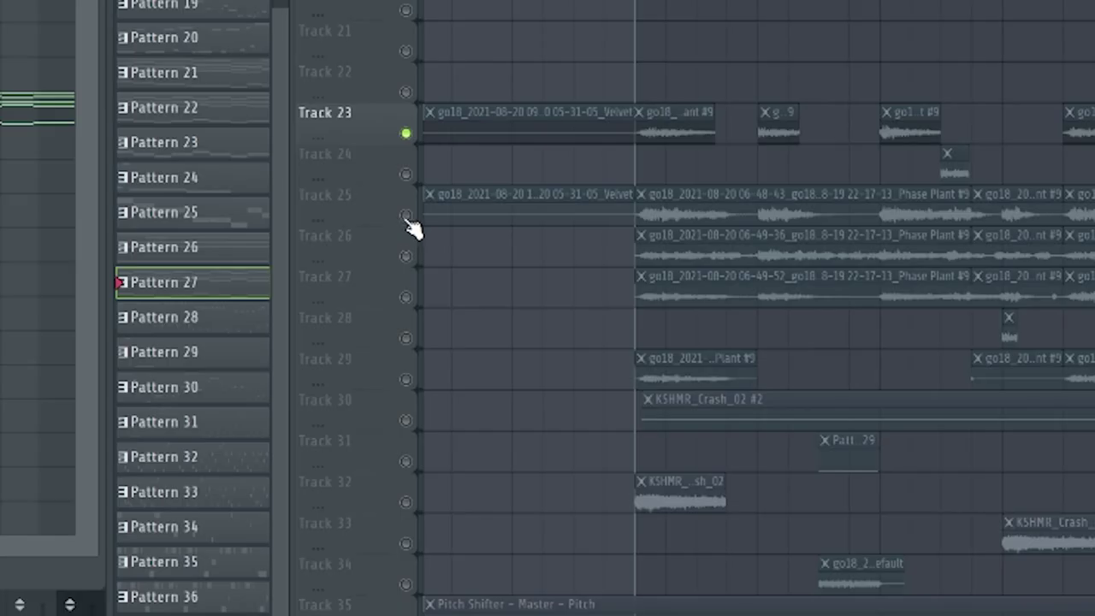
- Solo Tracks 23, 25, 26 and 27, briefly switching Tracks 28 and 29 on and off
{"action": "right_click", "coordinate": [336, 376]}
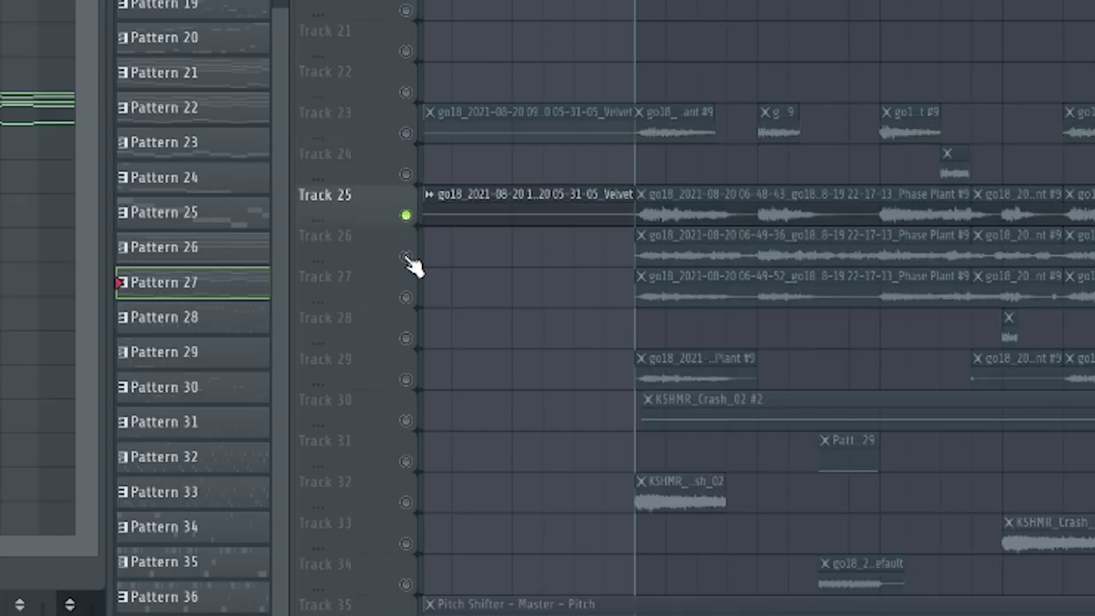
{"action": "left_click", "coordinate": [335, 393]}
{"action": "left_click", "coordinate": [336, 408]}
{"action": "left_click", "coordinate": [406, 133]}
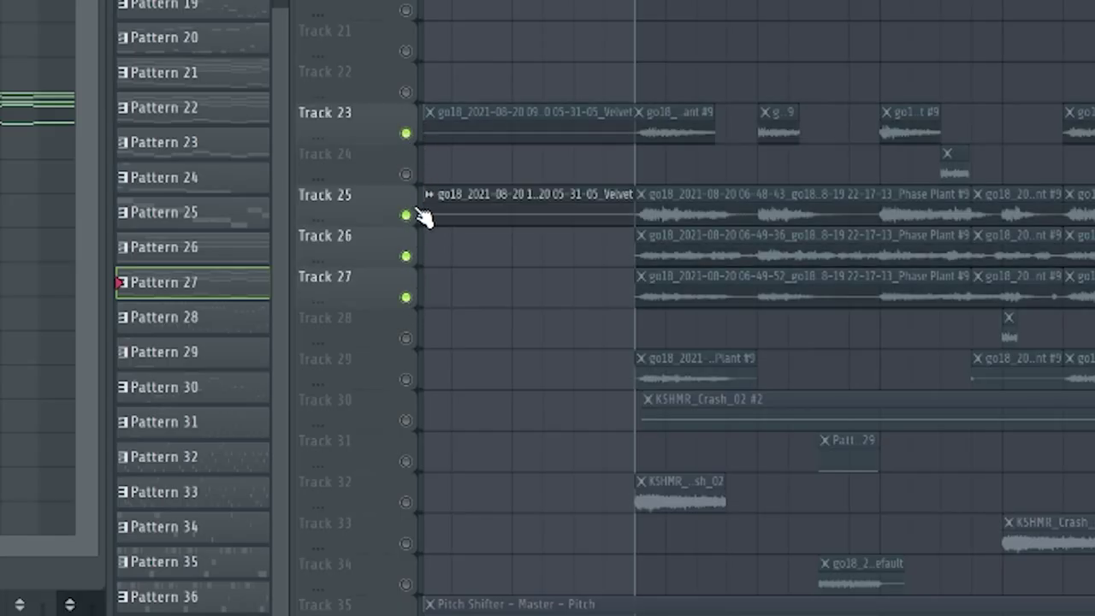
{"action": "left_click", "coordinate": [405, 339]}
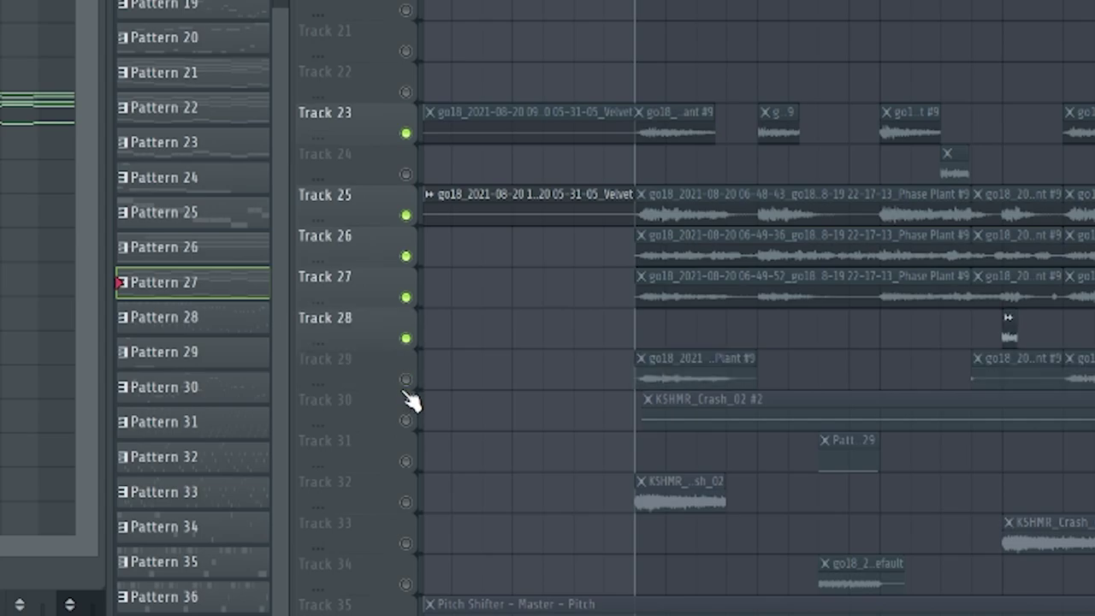
{"action": "left_click", "coordinate": [405, 379]}
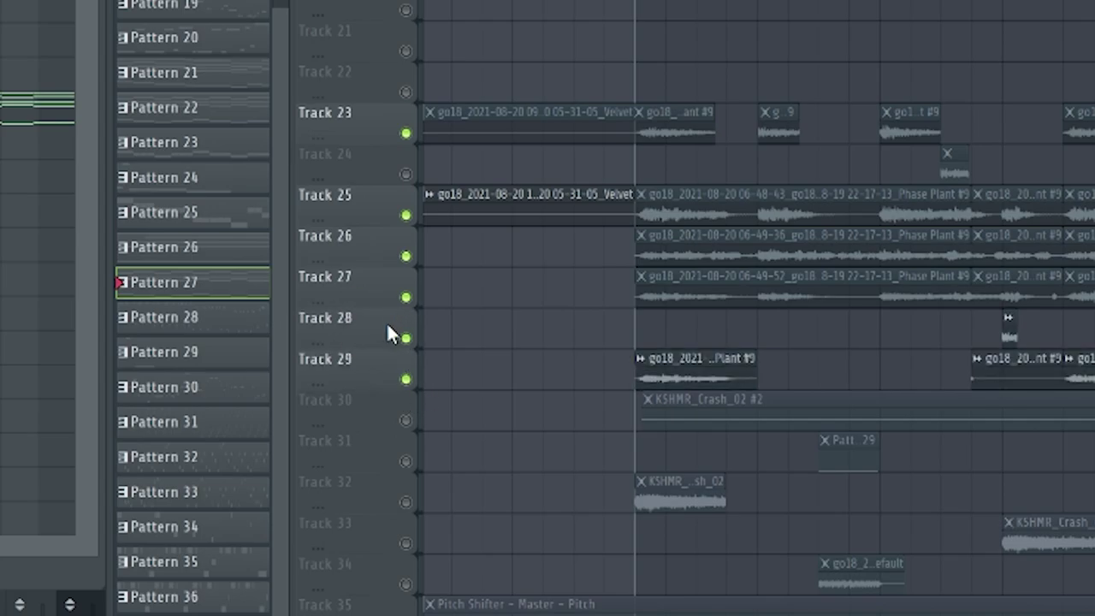
{"action": "left_click", "coordinate": [405, 339]}
{"action": "left_click", "coordinate": [406, 379]}
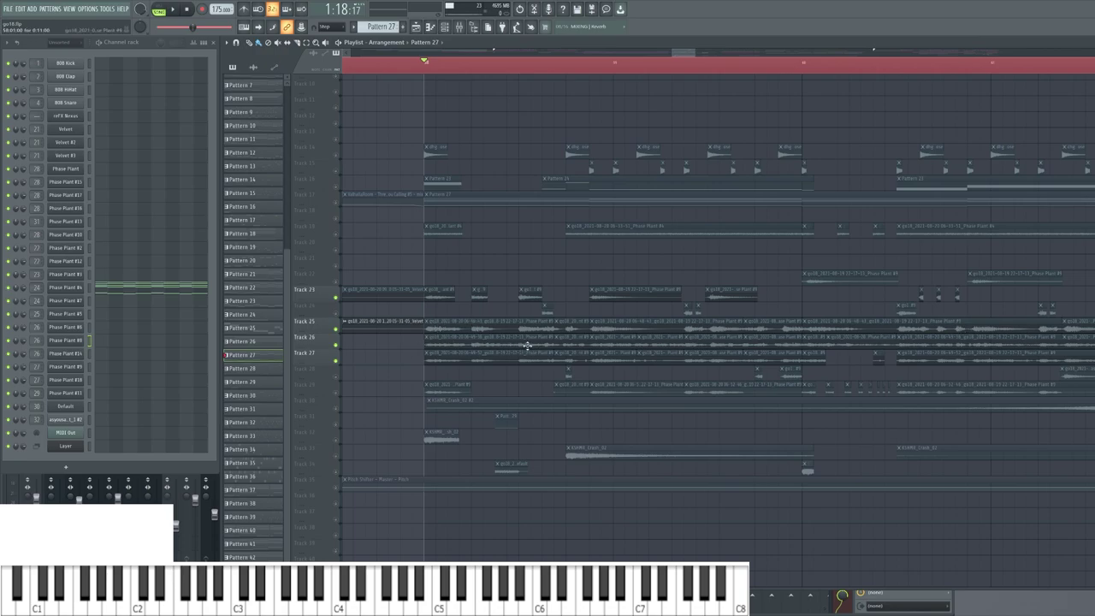
- Solo Tracks 28 and 29 and play their chopped Phase Plant #9 clips from bar 58
{"action": "right_click", "coordinate": [335, 370]}
{"action": "right_click", "coordinate": [335, 386]}
{"action": "key", "text": "space"}
{"action": "left_click", "coordinate": [335, 371]}
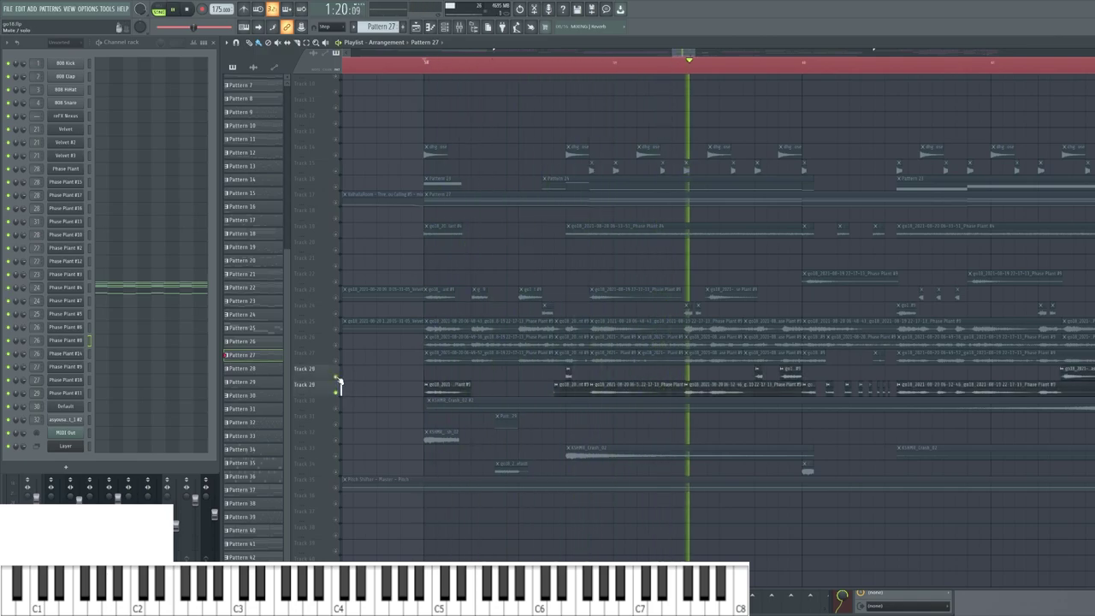
{"action": "scroll", "coordinate": [547, 360], "scroll_direction": "down", "scroll_amount": 2}
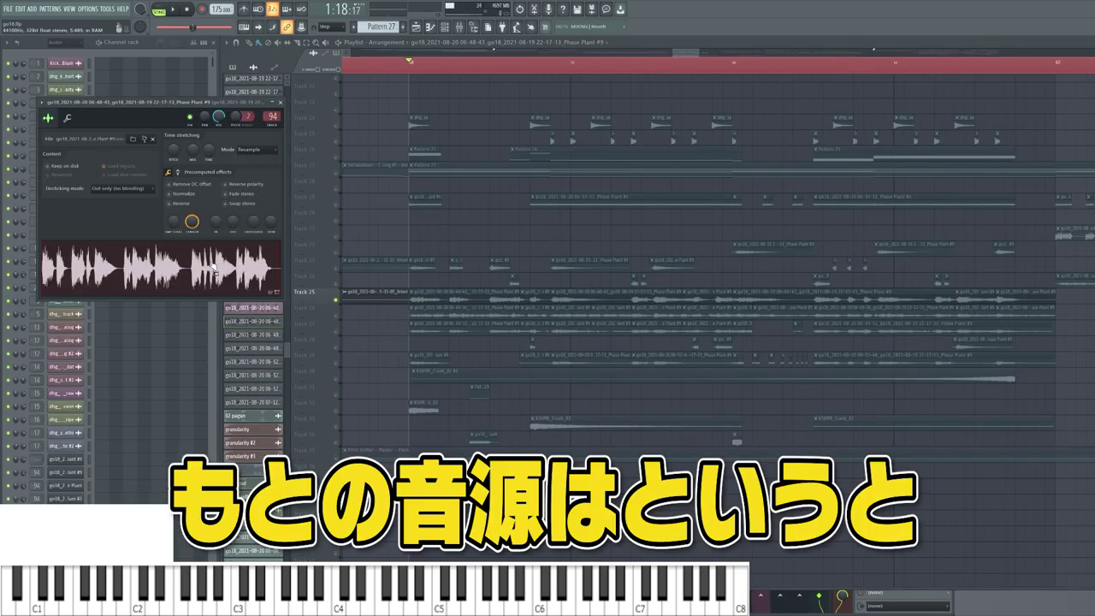
{"action": "left_click_drag", "start_coordinate": [111, 103], "coordinate": [723, 210]}
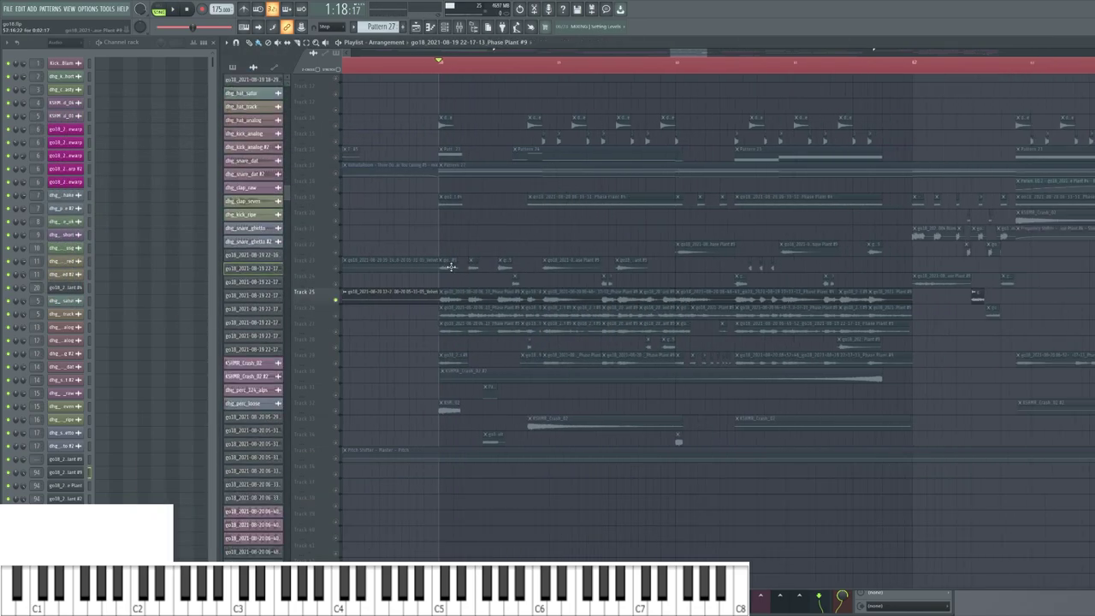
{"action": "double_click", "coordinate": [450, 267]}
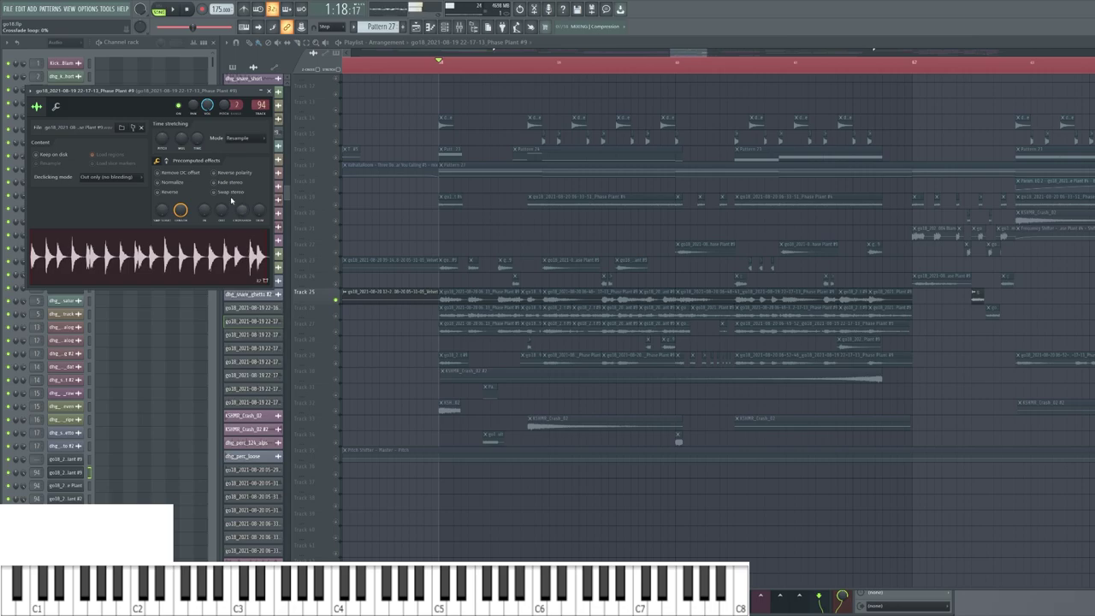
{"action": "left_click_drag", "start_coordinate": [177, 94], "coordinate": [550, 137]}
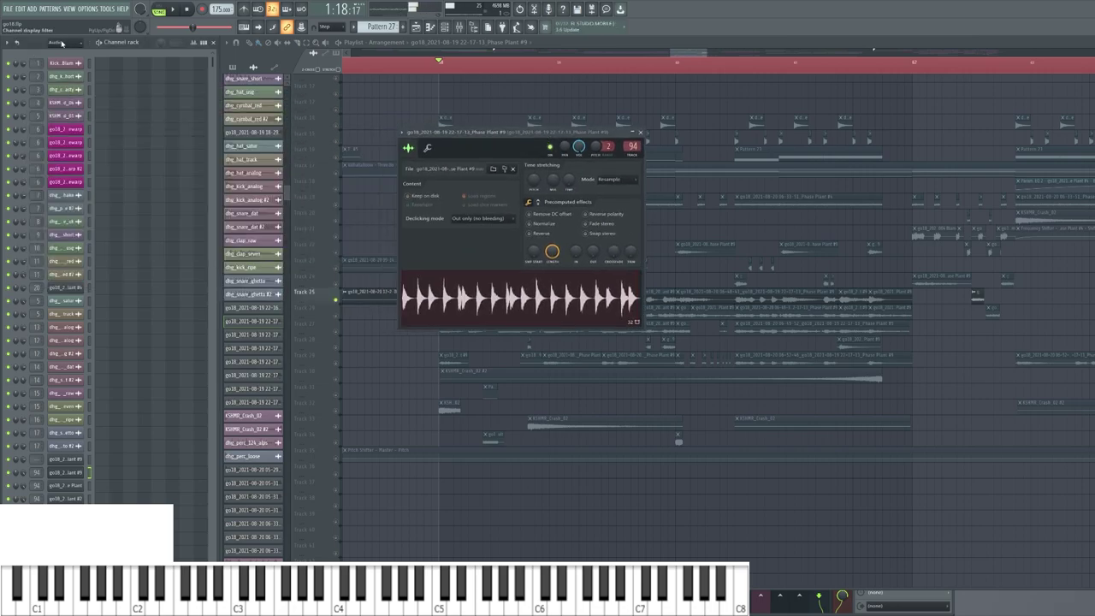
- Show the unsorted instrument channels and examine the Phase Plant patch's wavetable with its Flanger, Ring Mod and Bitcrush effects
{"action": "left_click", "coordinate": [60, 82]}
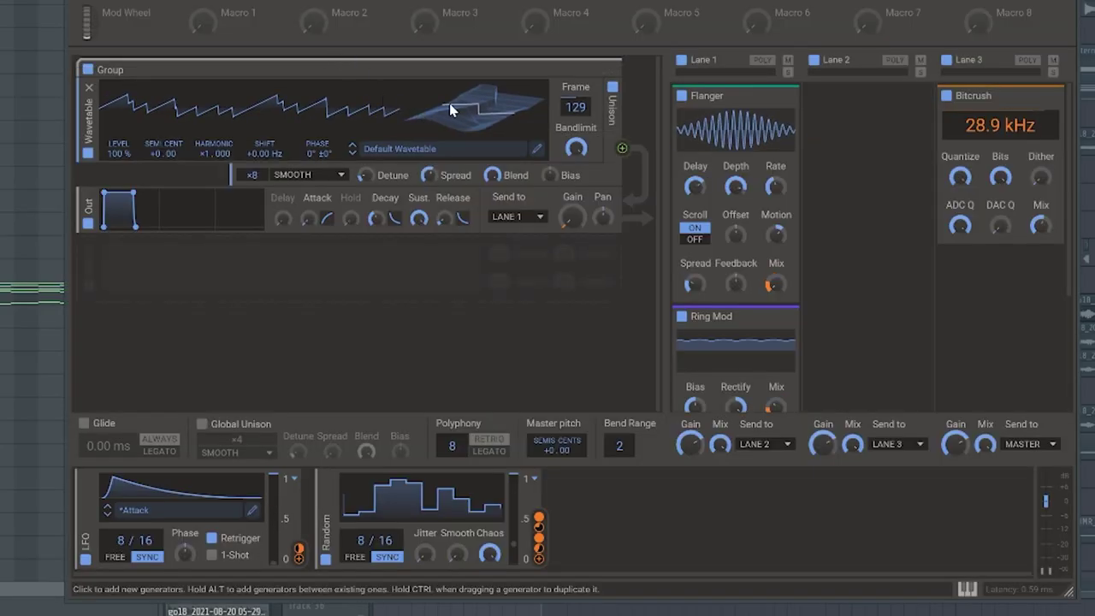
{"action": "scroll", "coordinate": [817, 257], "scroll_direction": "down", "scroll_amount": 3}
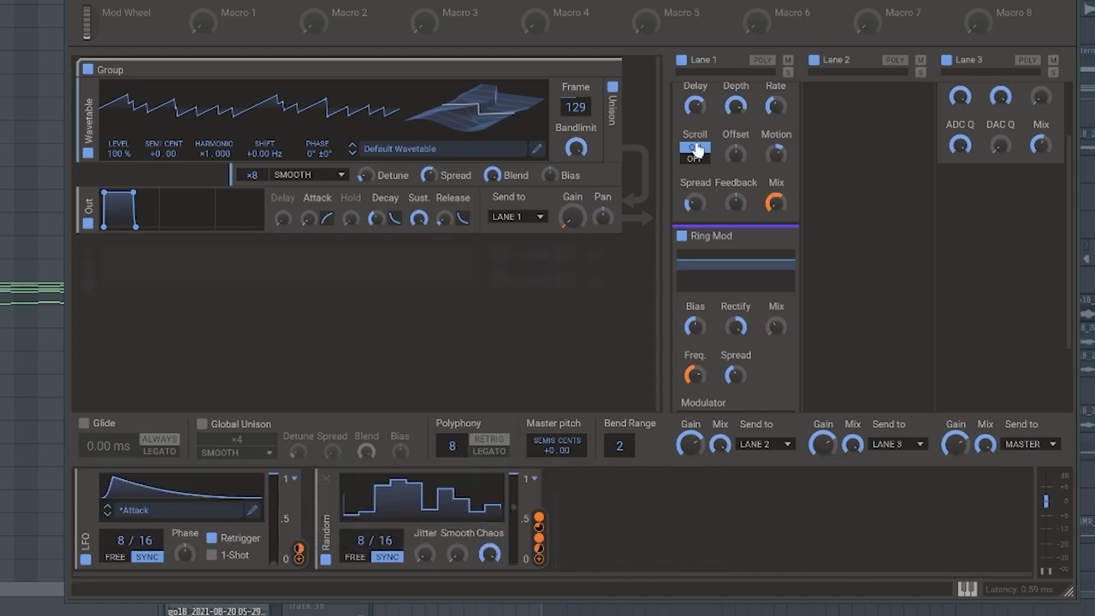
{"action": "scroll", "coordinate": [761, 331], "scroll_direction": "up", "scroll_amount": 2}
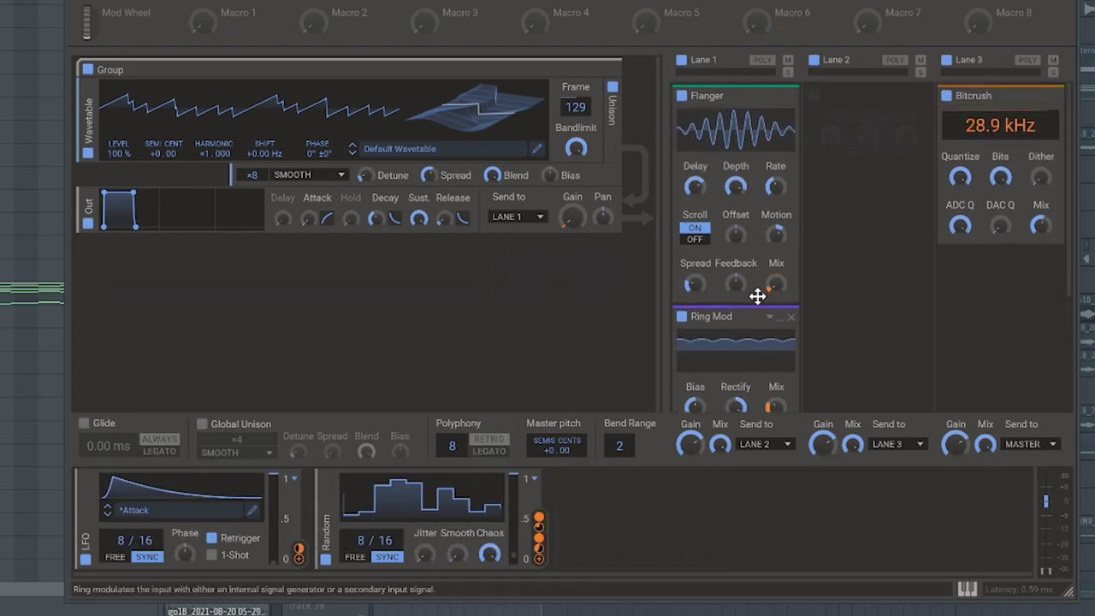
{"action": "scroll", "coordinate": [774, 321], "scroll_direction": "down", "scroll_amount": 1}
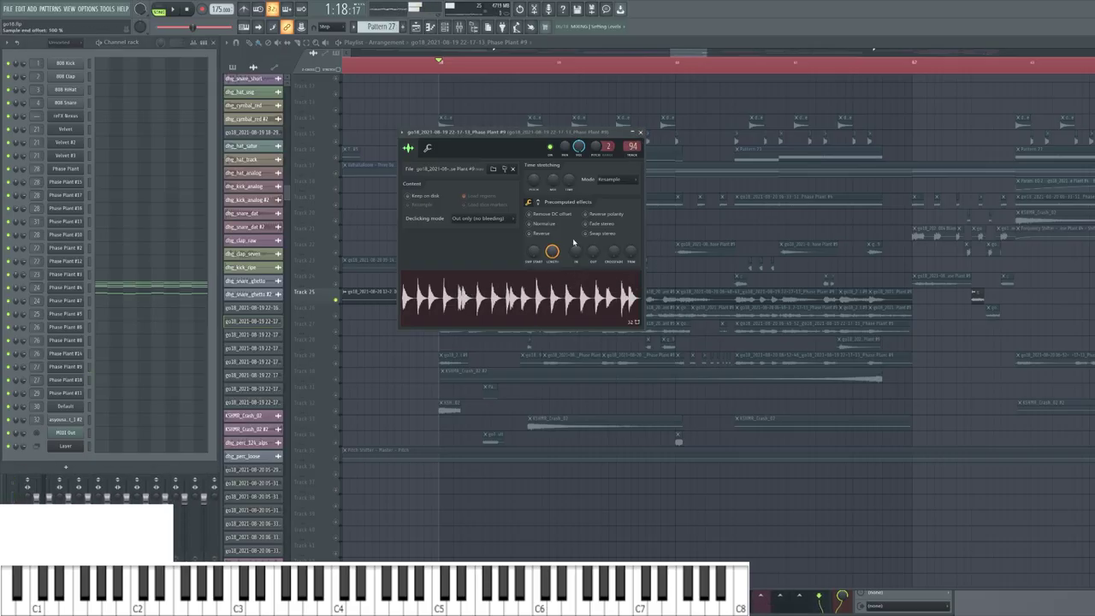
- Close the source recording and examine the chopped Phase Plant #9 sample used on Track 25
{"action": "key", "text": "Escape"}
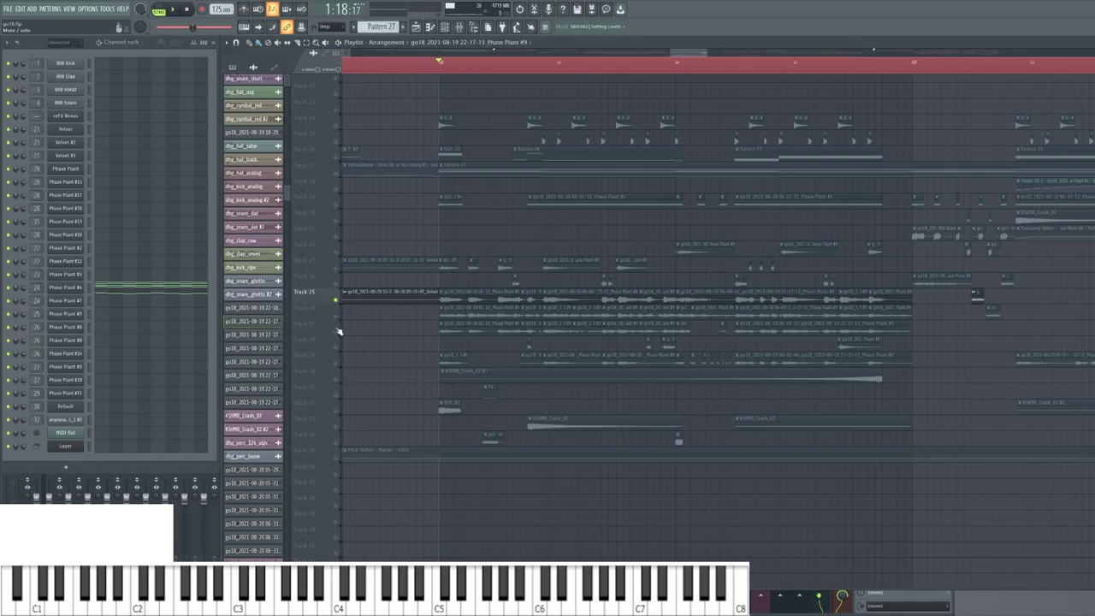
{"action": "double_click", "coordinate": [495, 300]}
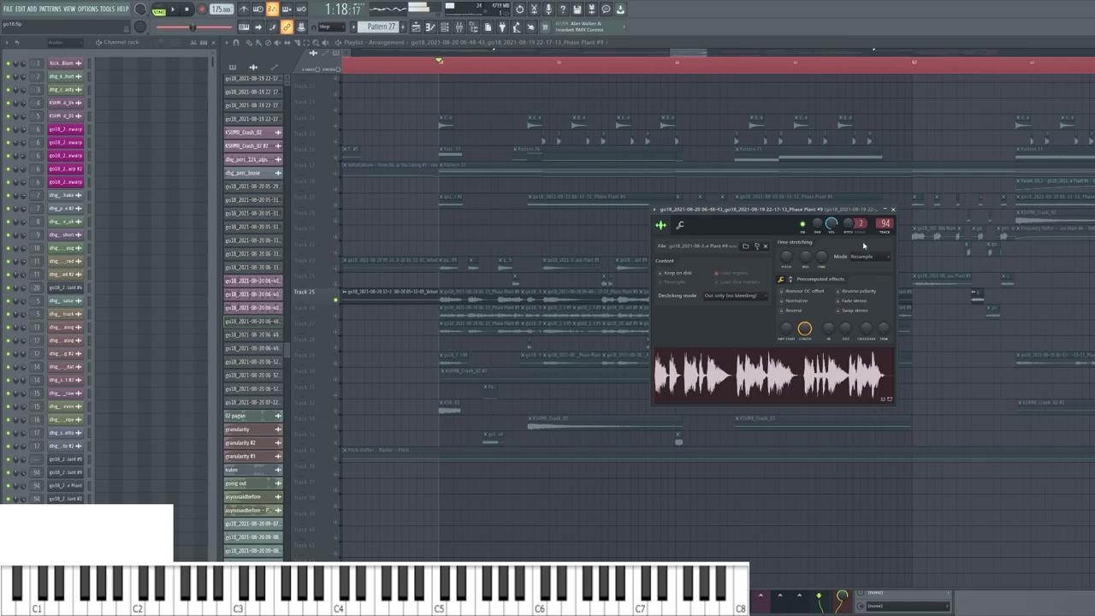
{"action": "left_click", "coordinate": [892, 210]}
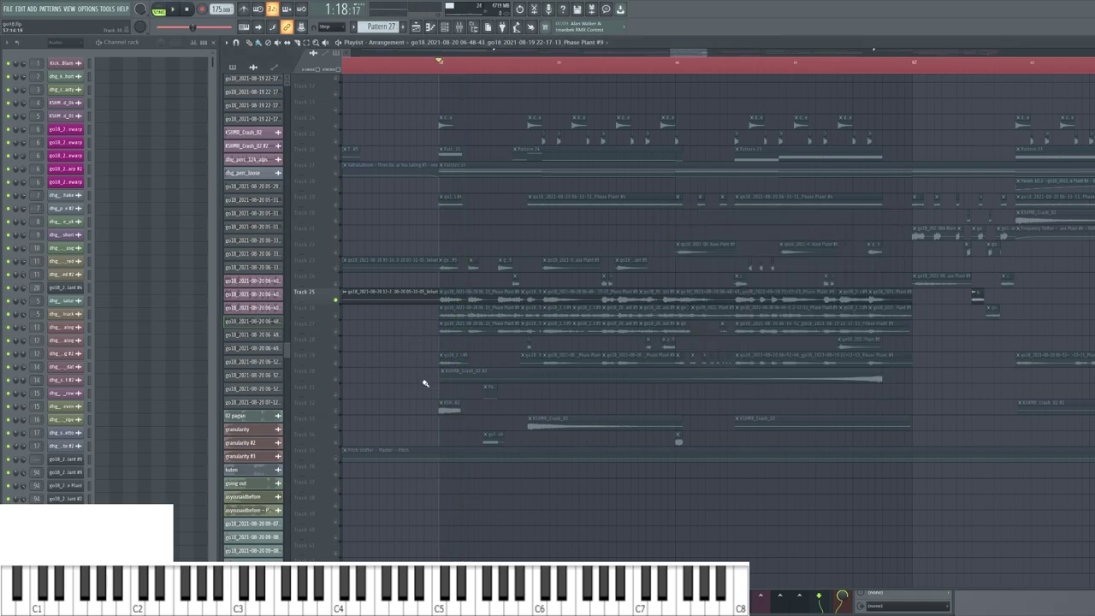
- Solo Track 29 and play its chopped Phase Plant #9 clips from bar 58
{"action": "left_click", "coordinate": [338, 362]}
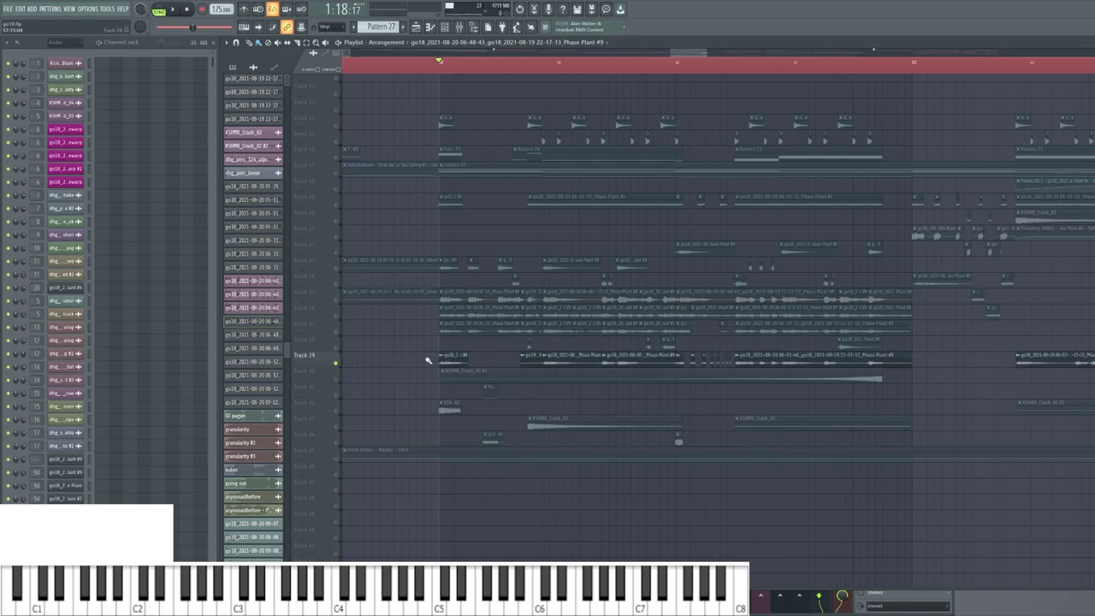
{"action": "key", "text": "space"}
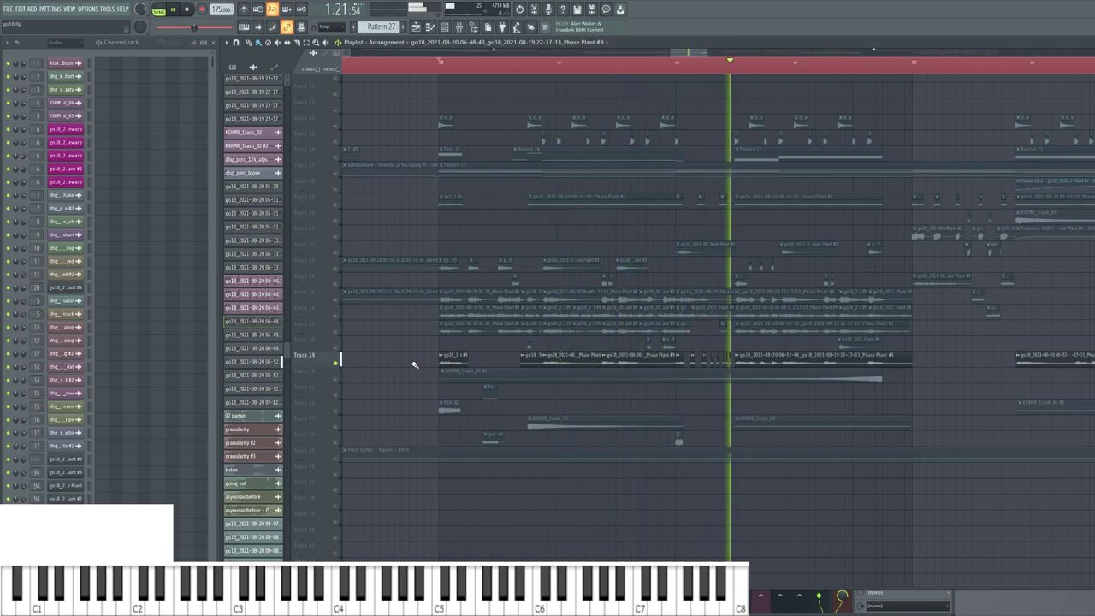
{"action": "key", "text": "space"}
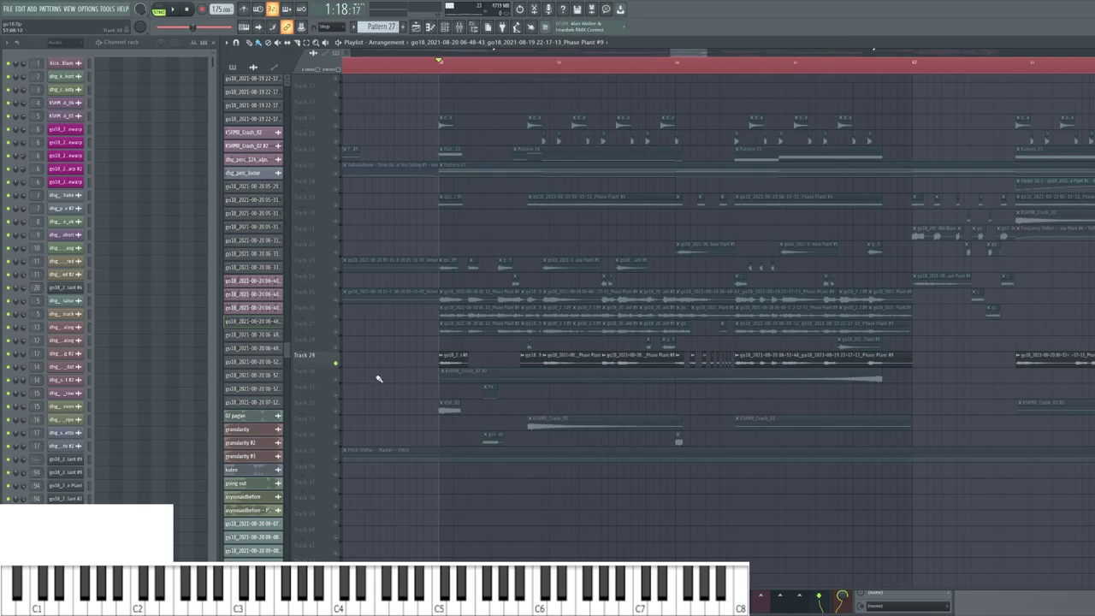
{"action": "scroll", "coordinate": [385, 372], "scroll_direction": "down", "scroll_amount": 2}
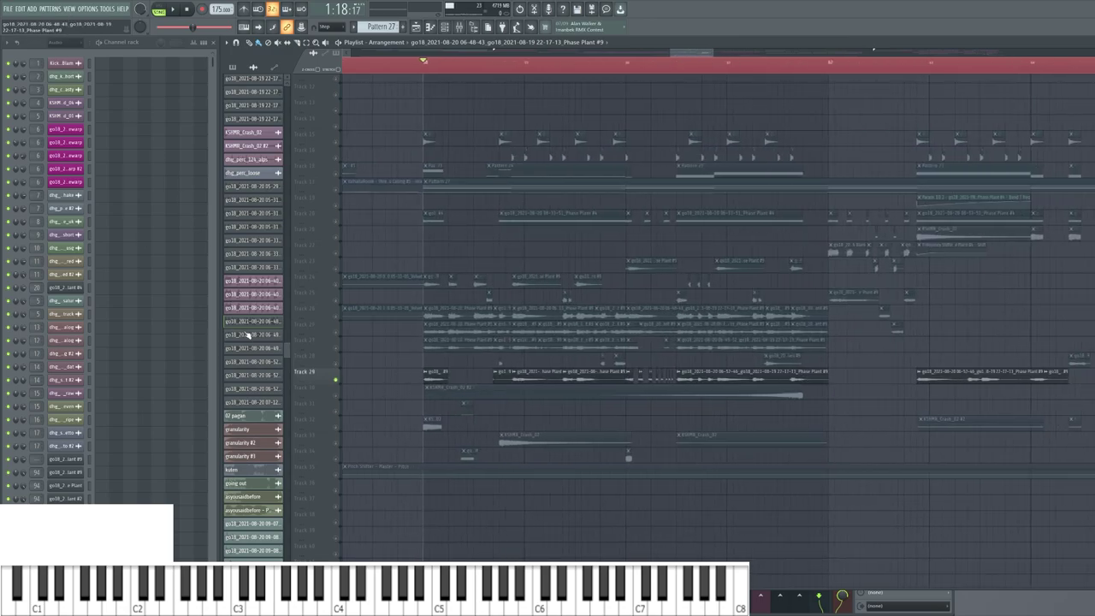
- Show the mixer effects on insert 94 for Track 25's Phase Plant #9 sample and examine the Vocodex settings
{"action": "key", "text": "F9"}
{"action": "key", "text": "F9"}
{"action": "key", "text": "F9"}
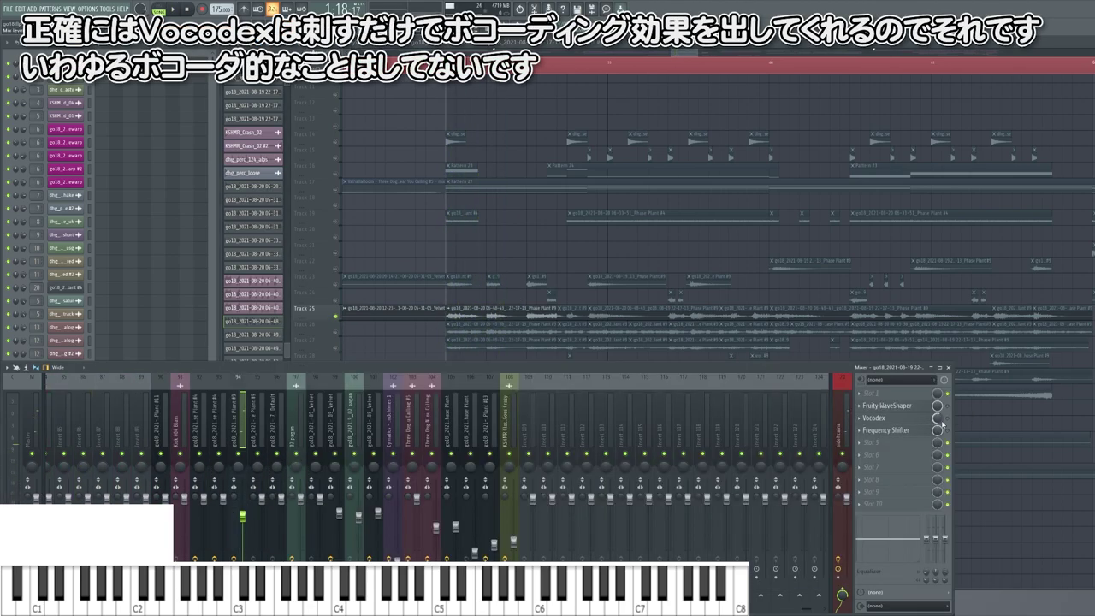
{"action": "left_click", "coordinate": [905, 419]}
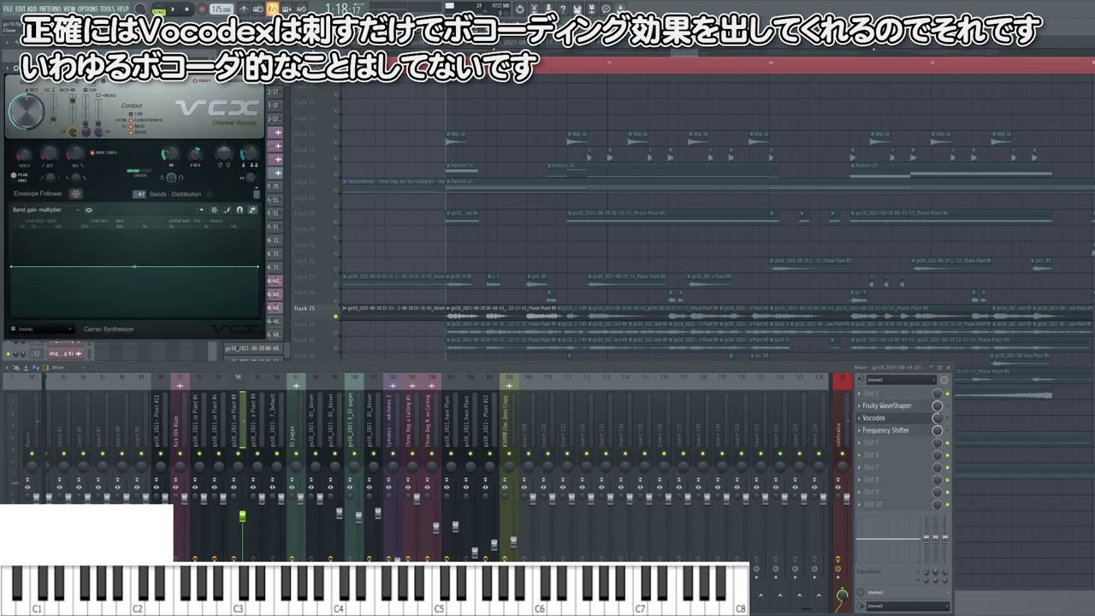
{"action": "left_click", "coordinate": [259, 67]}
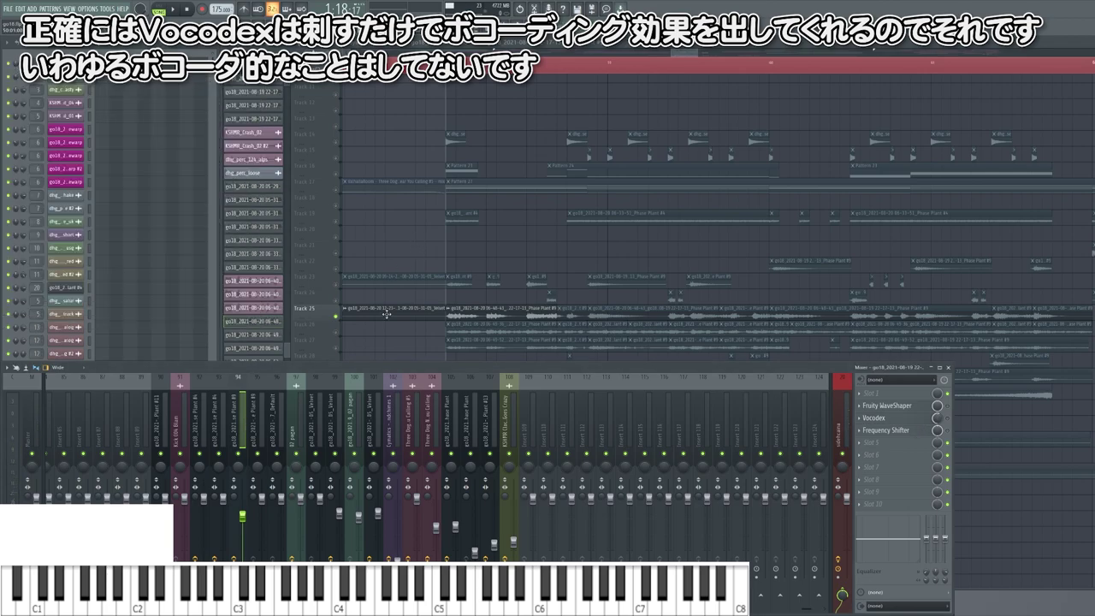
- Play Track 25's vocoded clips in solo, and solo Track 29 to replay its chopped clips from bar 58
{"action": "left_click", "coordinate": [481, 309]}
{"action": "key", "text": "space"}
{"action": "key", "text": "space"}
{"action": "right_click", "coordinate": [336, 379]}
{"action": "key", "text": "space"}
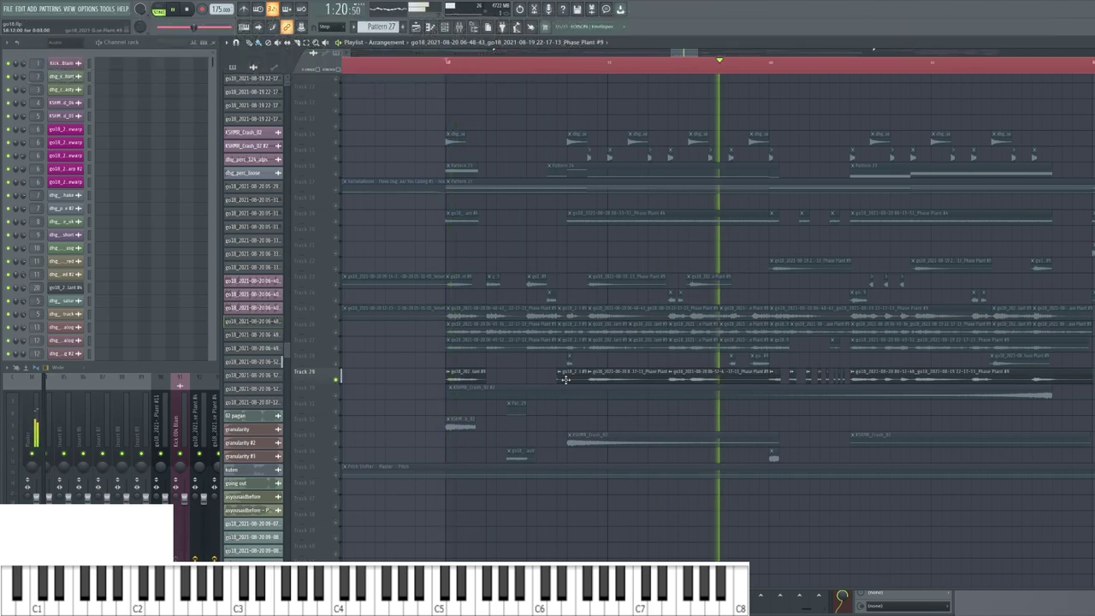
{"action": "key", "text": "space"}
{"action": "key", "text": "space"}
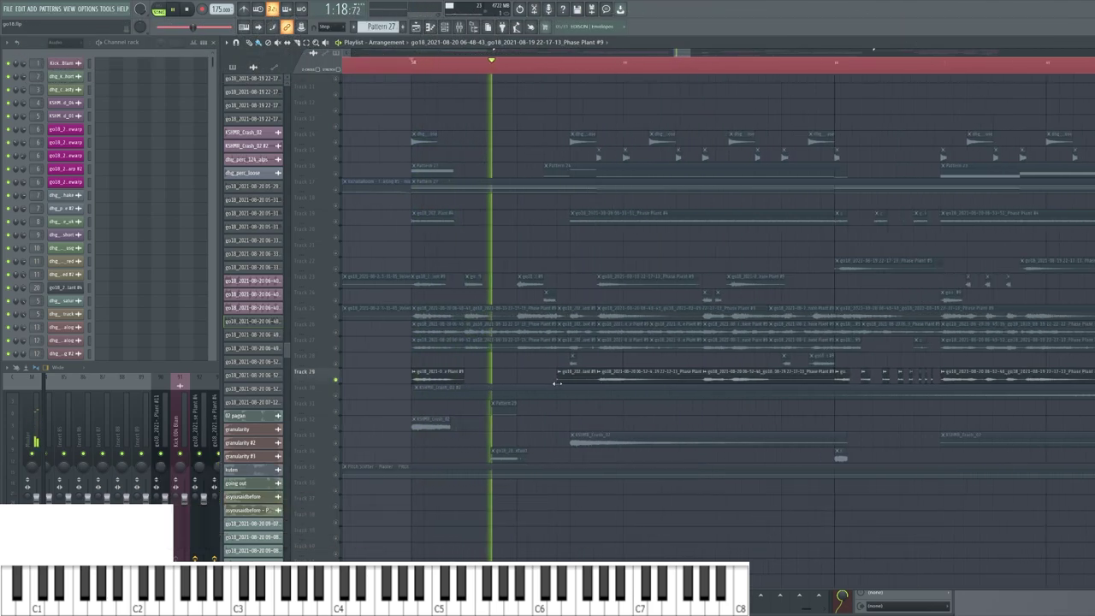
{"action": "key", "text": "space"}
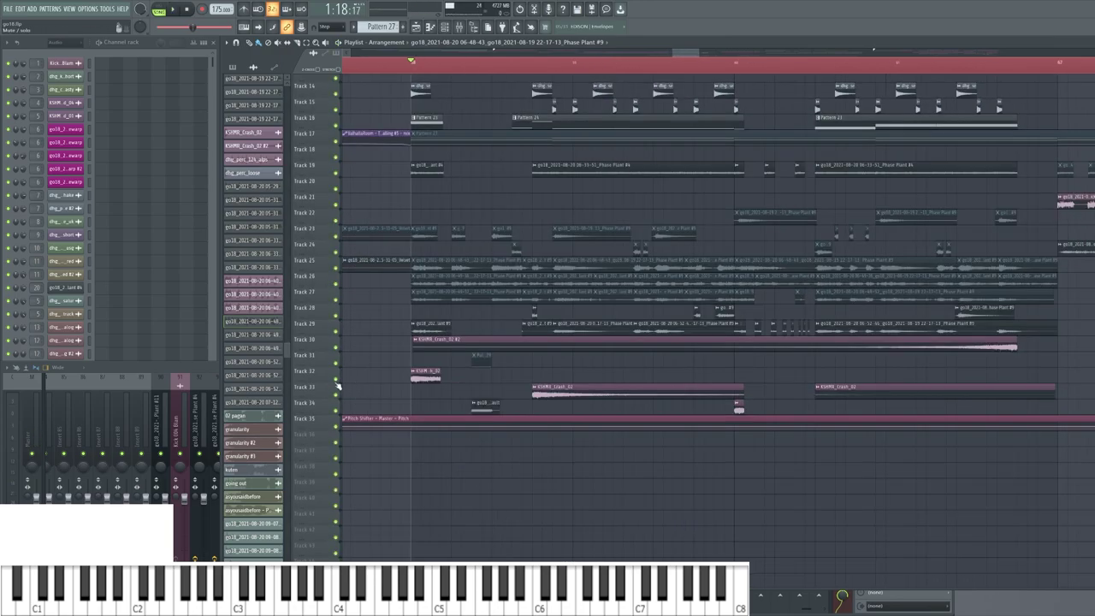
- Solo Tracks 32, 33 and 34 and play their crash and effect clips from bar 58
{"action": "key", "text": "space"}
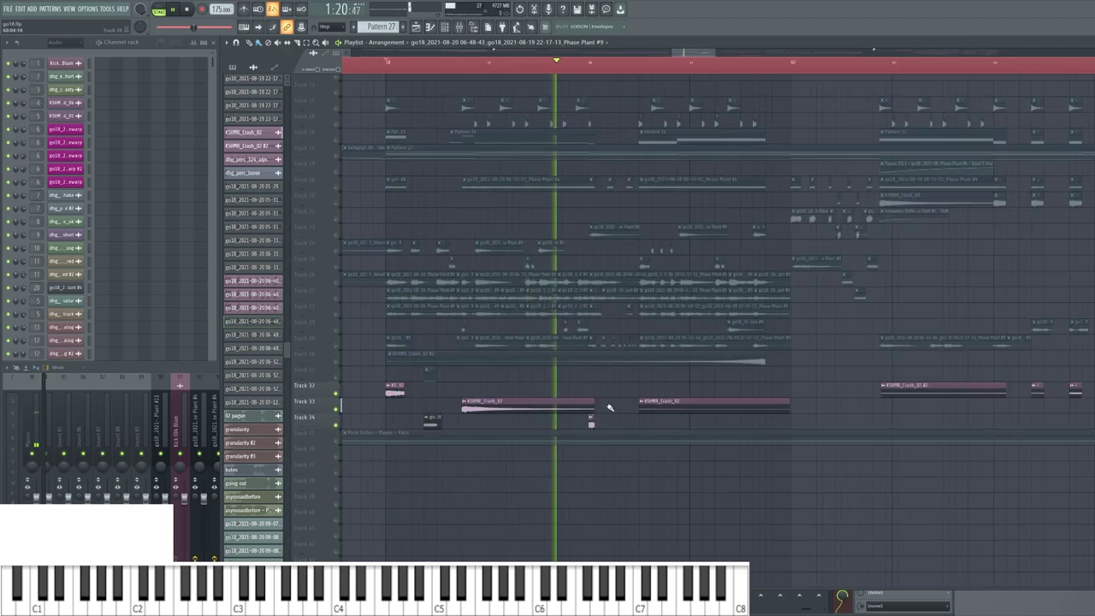
{"action": "key", "text": "space"}
{"action": "left_click", "coordinate": [337, 425], "text": "ctrl"}
- Audition Track 31 in solo from bar 58 and examine the Sytrus instrument on the Default channel
{"action": "left_click", "coordinate": [337, 380]}
{"action": "key", "text": "space"}
{"action": "key", "text": "space"}
{"action": "left_click", "coordinate": [337, 380], "text": "ctrl"}
{"action": "left_click", "coordinate": [337, 380], "text": "ctrl"}
{"action": "key", "text": "space"}
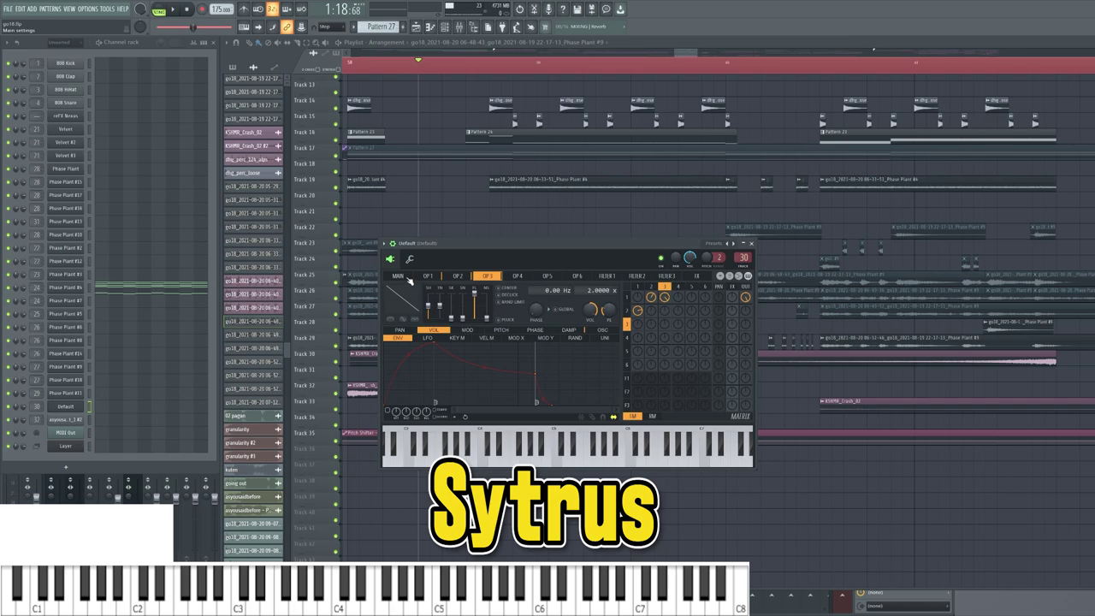
{"action": "left_click_drag", "start_coordinate": [465, 246], "coordinate": [485, 254]}
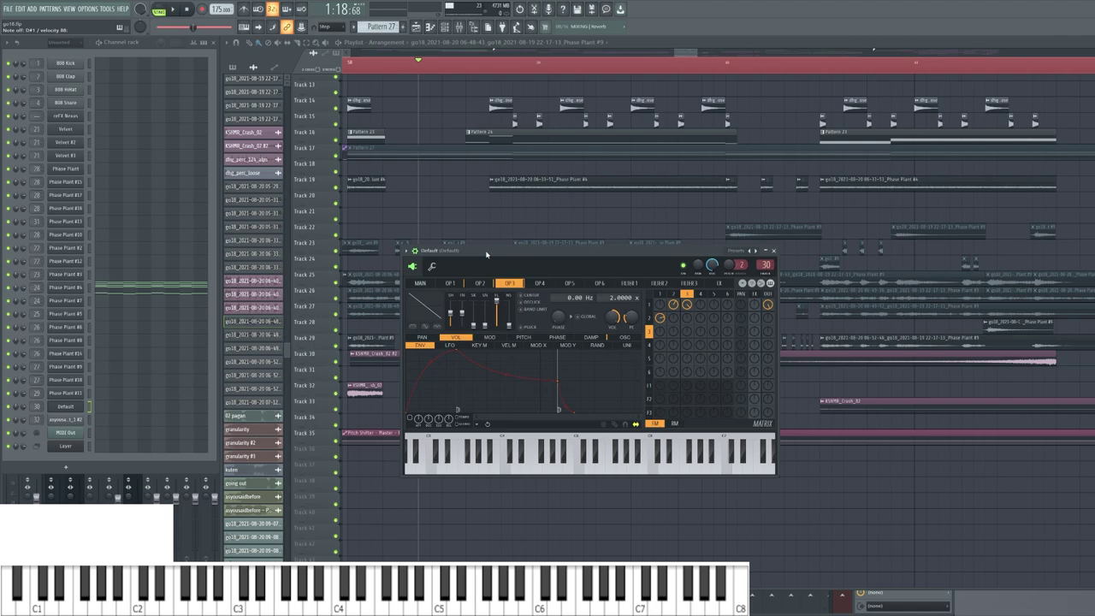
{"action": "left_click", "coordinate": [773, 252]}
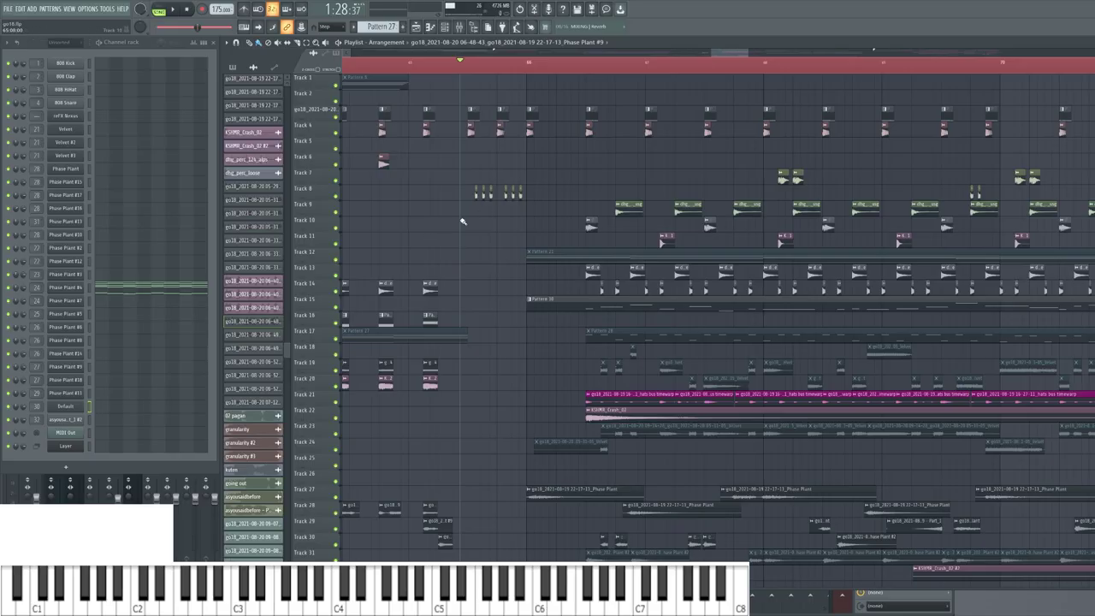
- Play the full arrangement of the four-on-the-floor section from bar 66
{"action": "scroll", "coordinate": [498, 183], "scroll_direction": "down", "scroll_amount": 2}
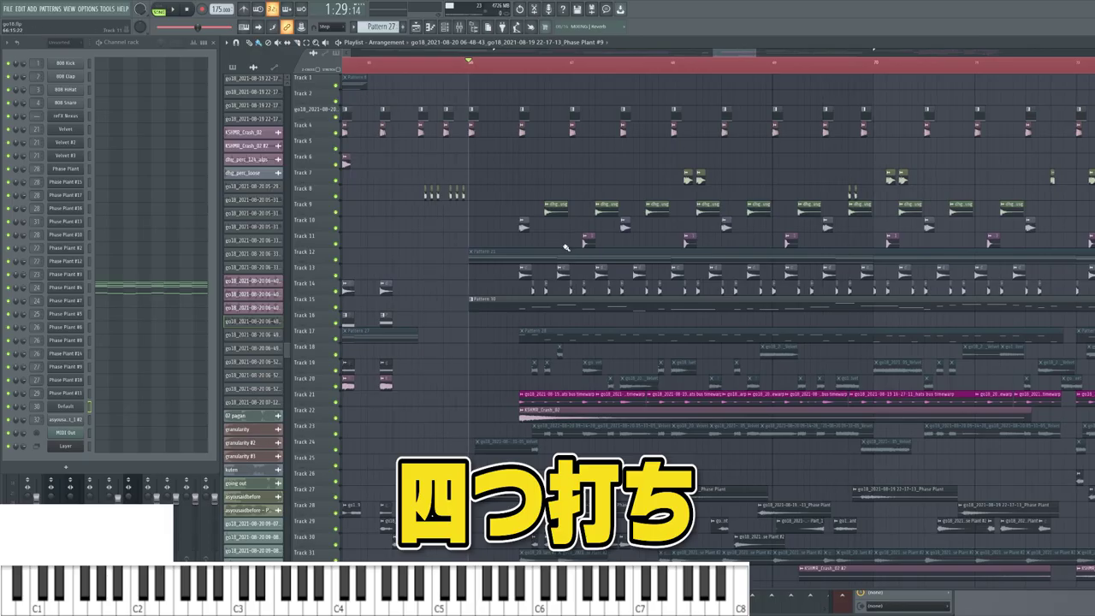
{"action": "key", "text": "space"}
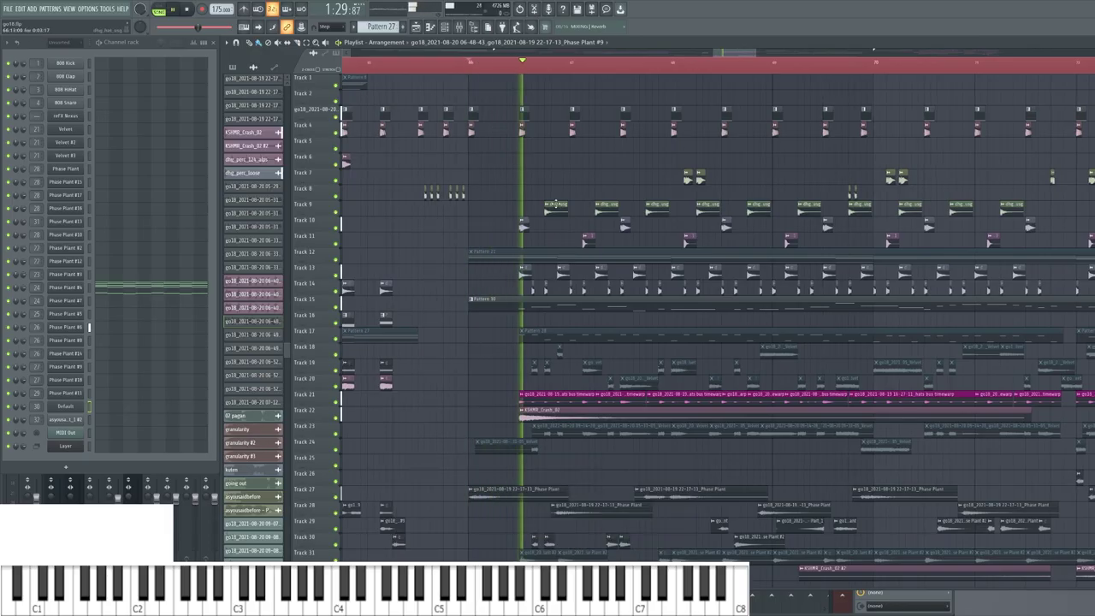
{"action": "left_click_drag", "start_coordinate": [588, 198], "coordinate": [520, 244]}
{"action": "scroll", "coordinate": [510, 222], "scroll_direction": "down", "scroll_amount": 1}
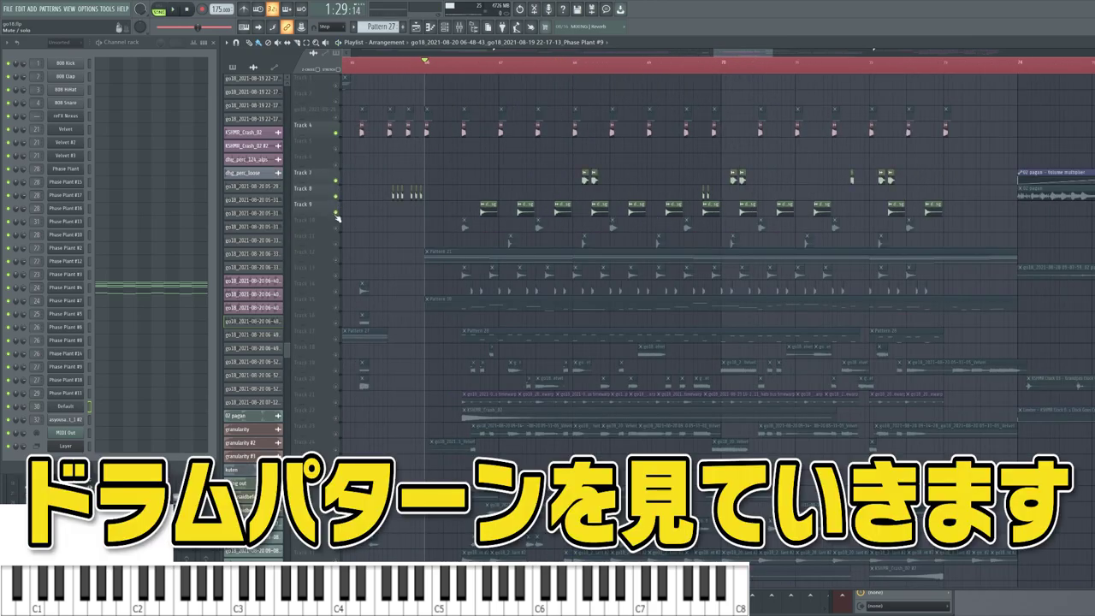
- Add Tracks 10, 11, 13 and 14 to the soloed drum tracks and play the drum pattern from bar 66
{"action": "left_click", "coordinate": [336, 243]}
{"action": "key", "text": "space"}
{"action": "left_click", "coordinate": [335, 275]}
{"action": "left_click", "coordinate": [336, 291]}
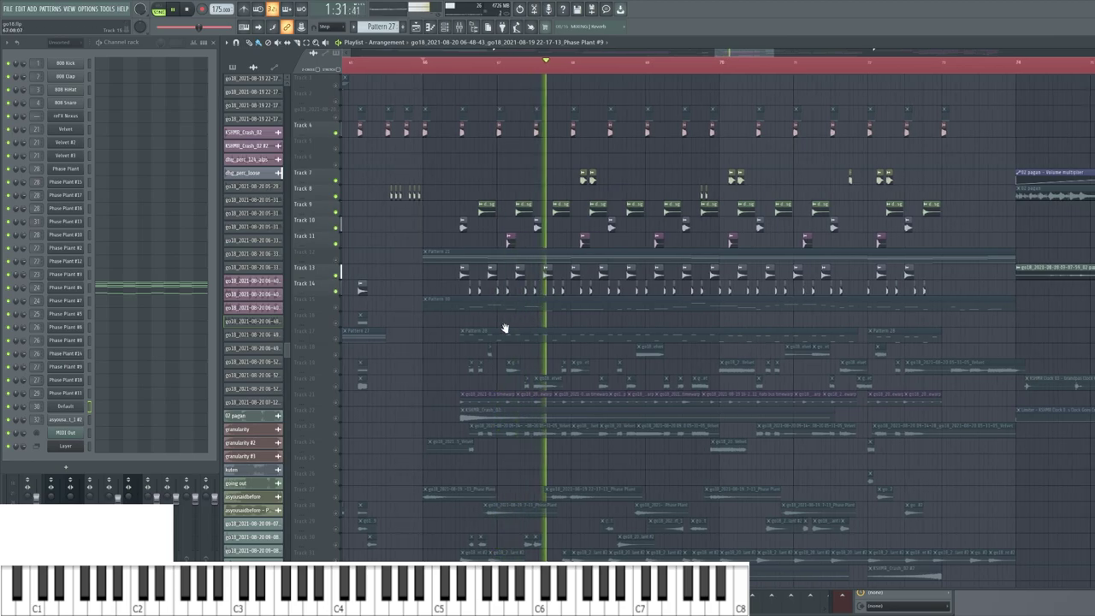
{"action": "left_click_drag", "start_coordinate": [521, 325], "coordinate": [483, 332]}
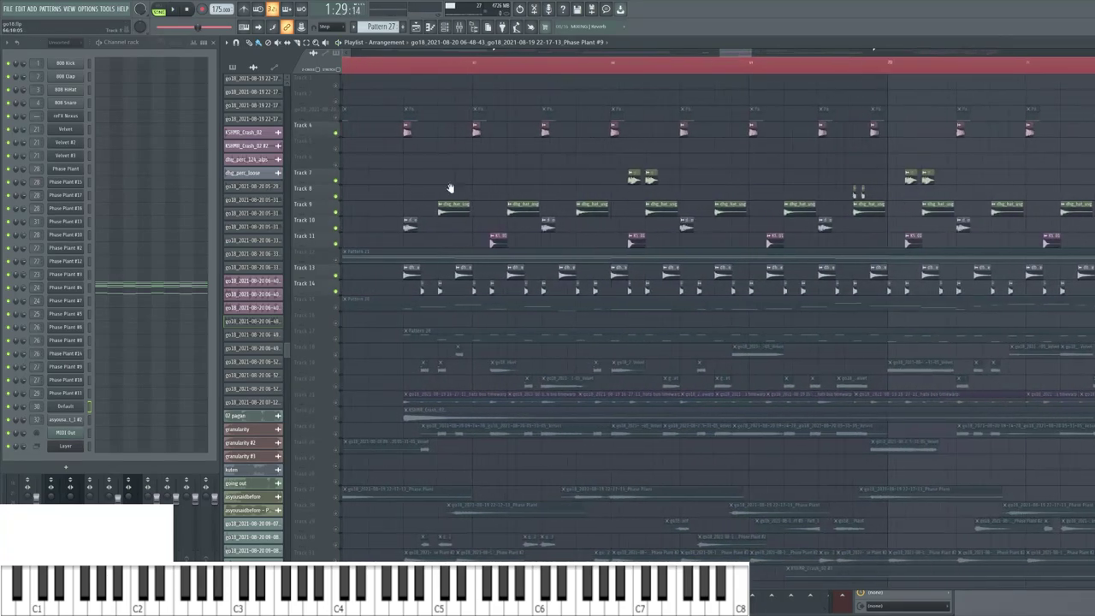
{"action": "scroll", "coordinate": [406, 110], "scroll_direction": "up", "scroll_amount": 2}
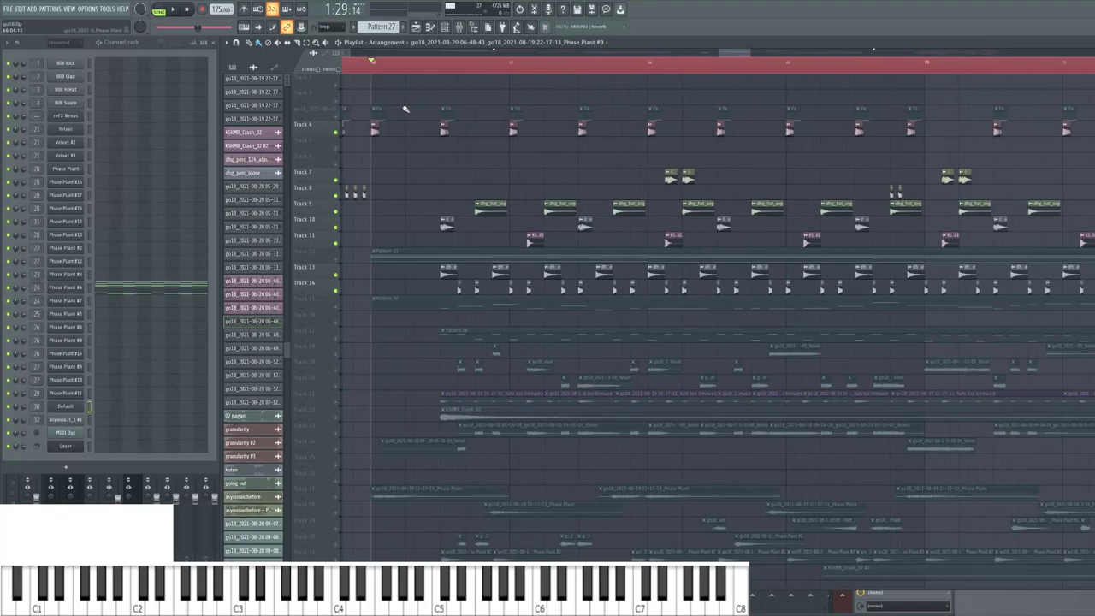
- Examine Track 4's dhg_kick_analog, Track 9's hi-hat and Track 7's sample, and replay the drum tracks from bar 66
{"action": "left_click", "coordinate": [442, 130]}
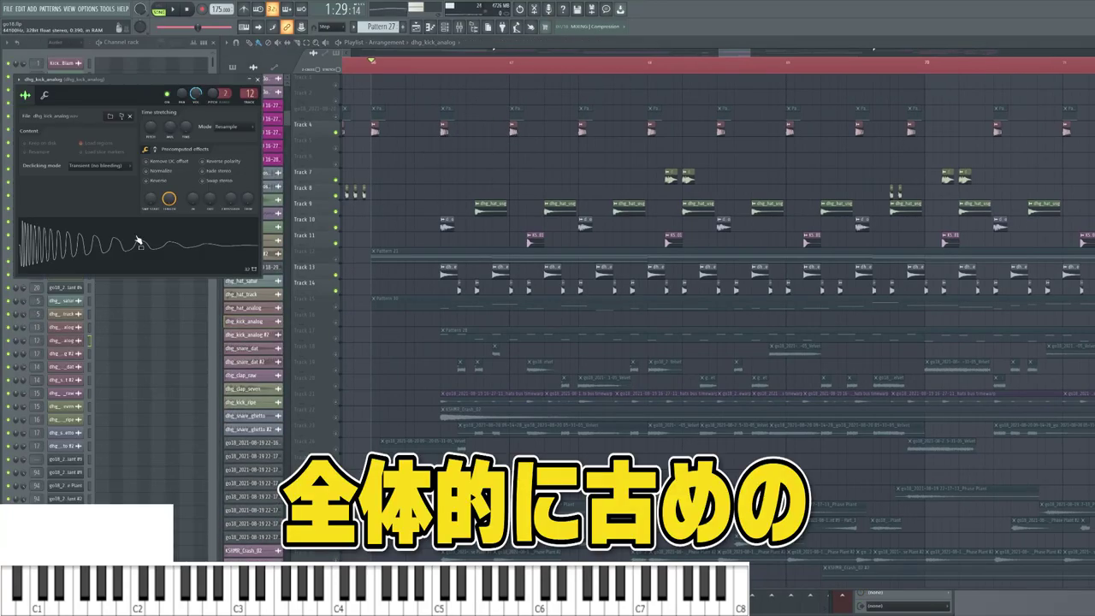
{"action": "left_click", "coordinate": [489, 207]}
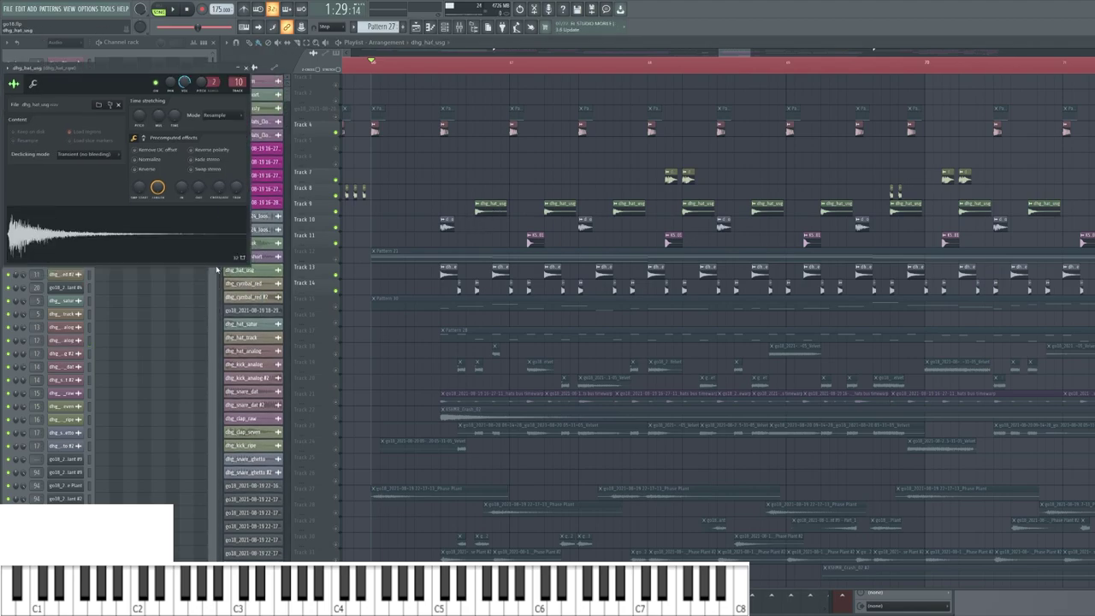
{"action": "left_click", "coordinate": [690, 176]}
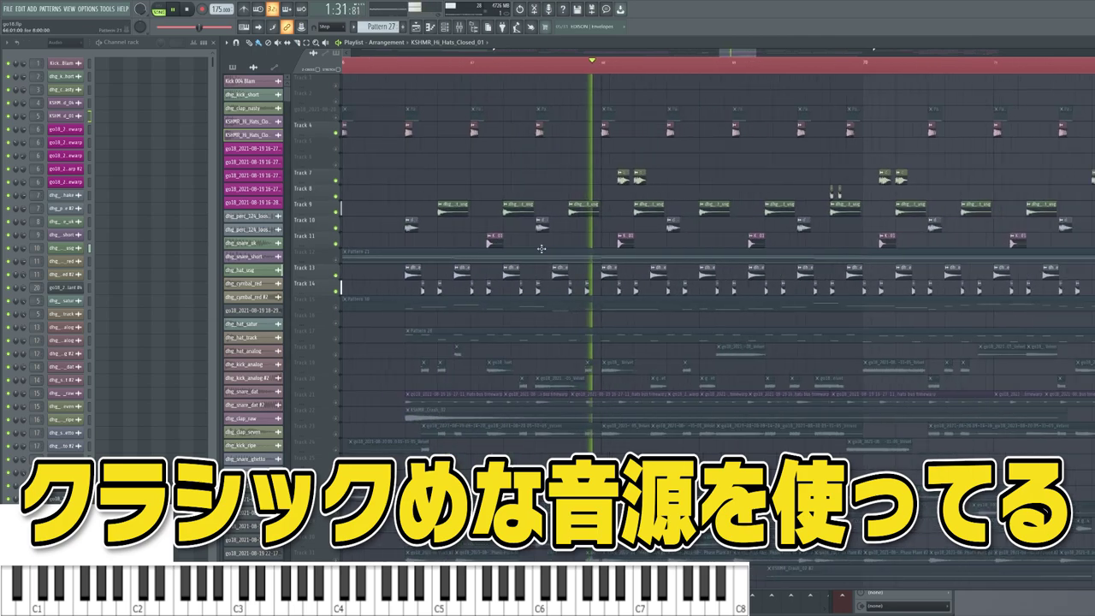
{"action": "scroll", "coordinate": [541, 250], "scroll_direction": "down", "scroll_amount": 1}
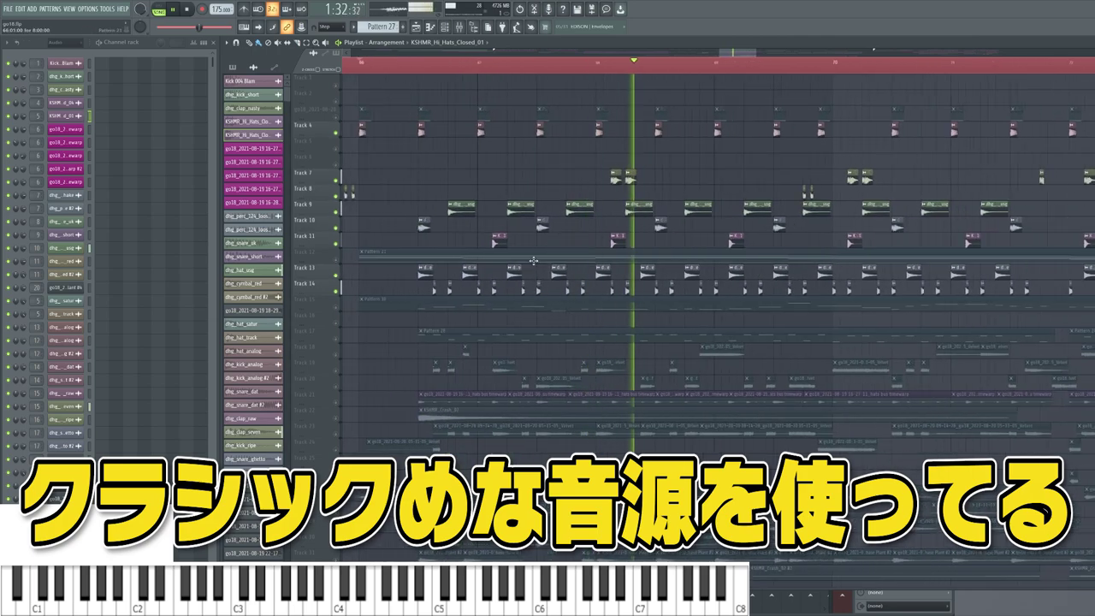
{"action": "scroll", "coordinate": [530, 263], "scroll_direction": "down", "scroll_amount": 2}
{"action": "key", "text": "space"}
- Solo Track 15 and play its Pattern 30 from bar 66, bringing in Tracks 3, 4 and 12
{"action": "right_click", "coordinate": [336, 260]}
{"action": "right_click", "coordinate": [336, 260]}
{"action": "key", "text": "space"}
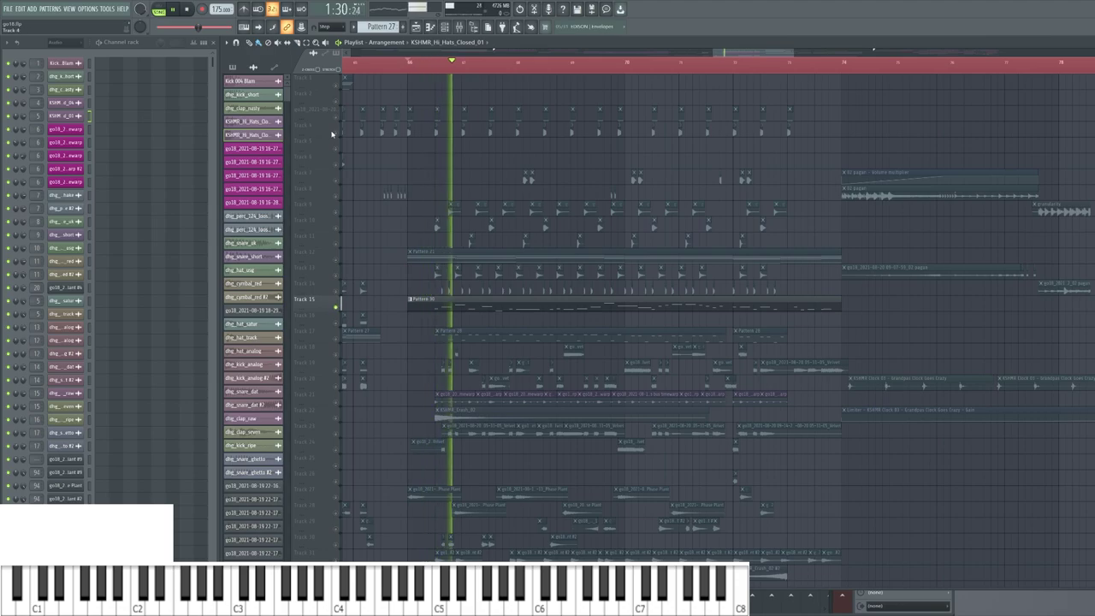
{"action": "left_click", "coordinate": [335, 133]}
{"action": "left_click", "coordinate": [336, 117]}
{"action": "scroll", "coordinate": [429, 273], "scroll_direction": "up", "scroll_amount": 2}
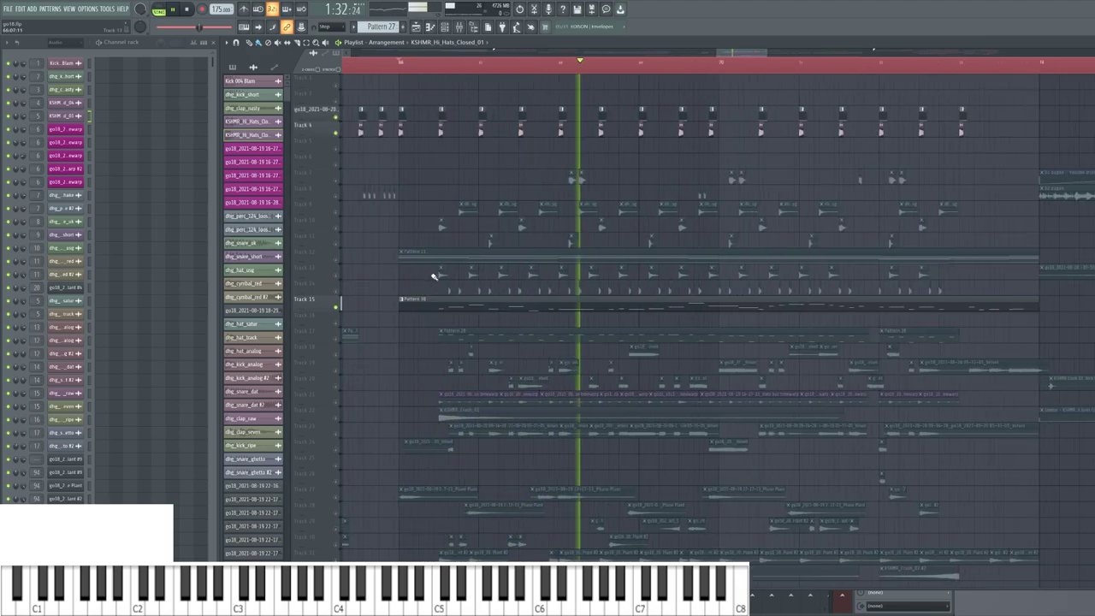
{"action": "scroll", "coordinate": [428, 272], "scroll_direction": "down", "scroll_amount": 1}
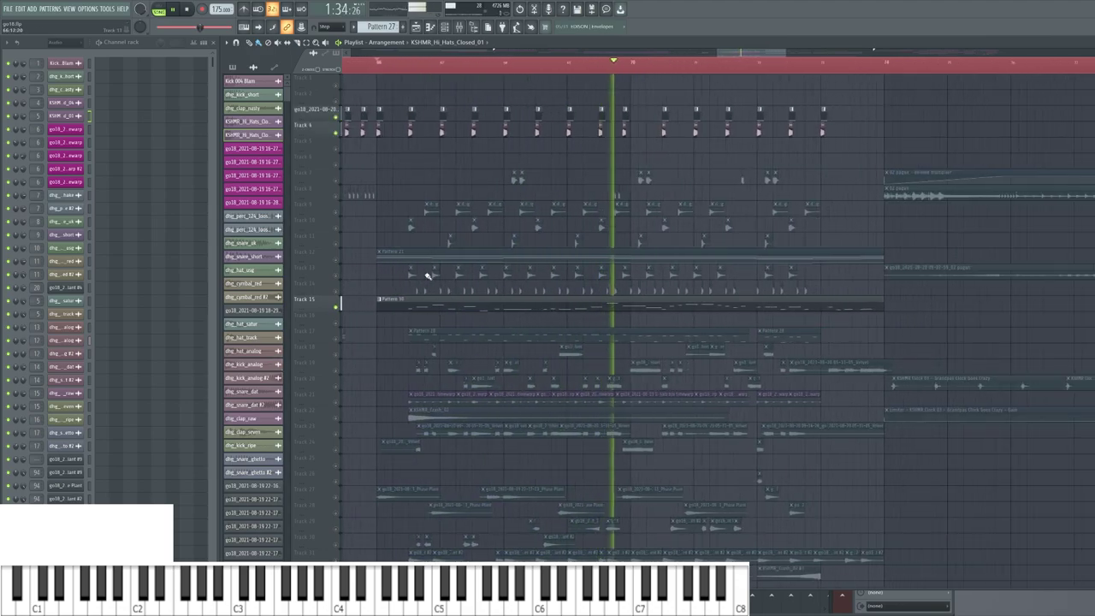
{"action": "left_click", "coordinate": [335, 260]}
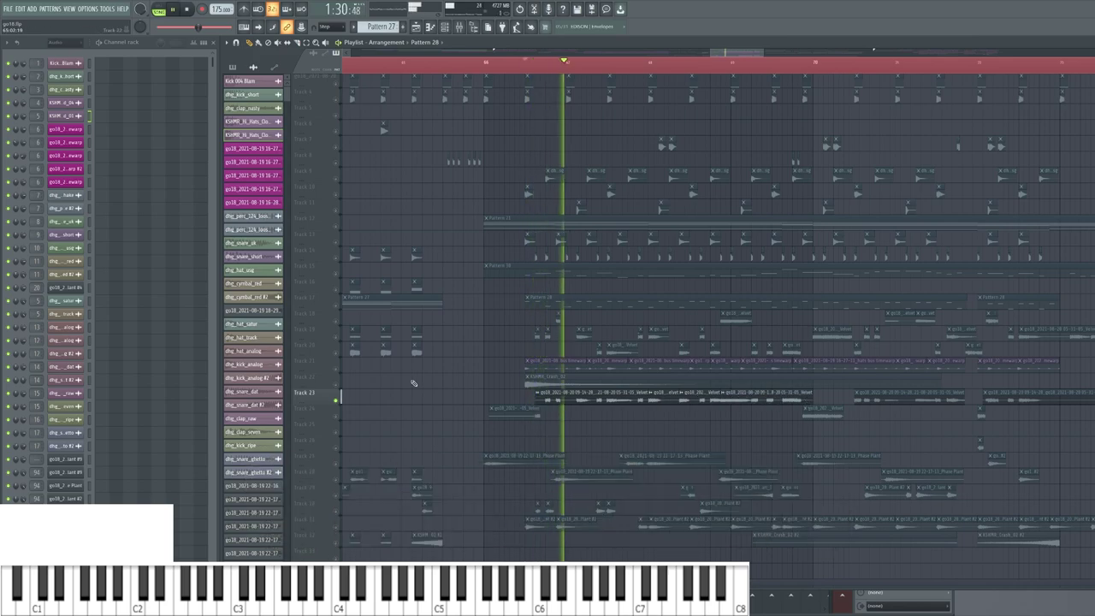
- Add Tracks 24, 26 to 30 and 32 to the soloed Track 23 and play the resampled clips from bar 66
{"action": "left_click", "coordinate": [337, 414]}
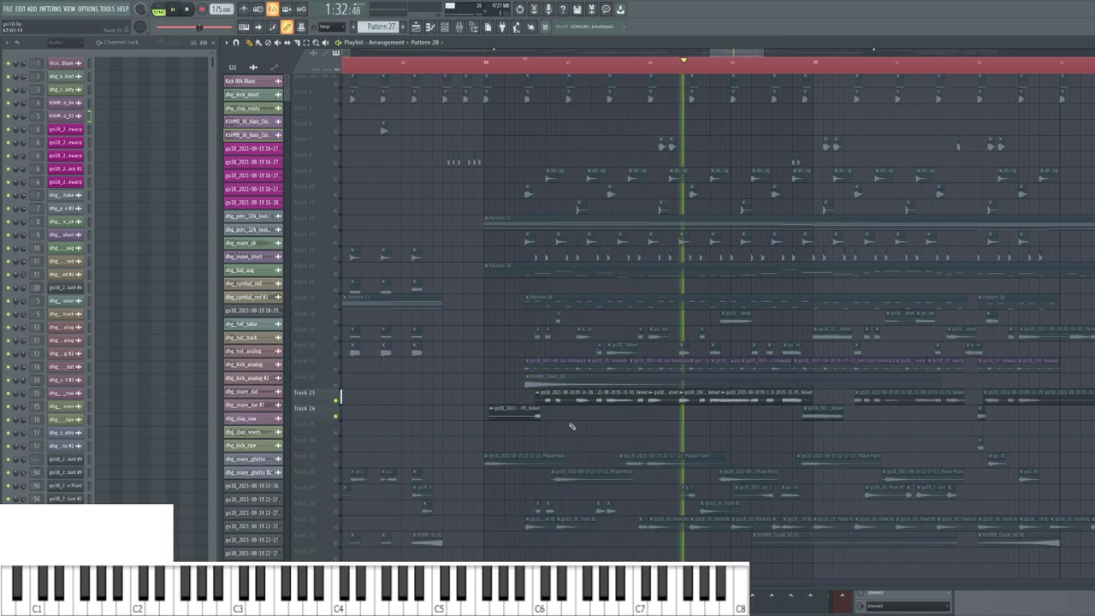
{"action": "key", "text": "space"}
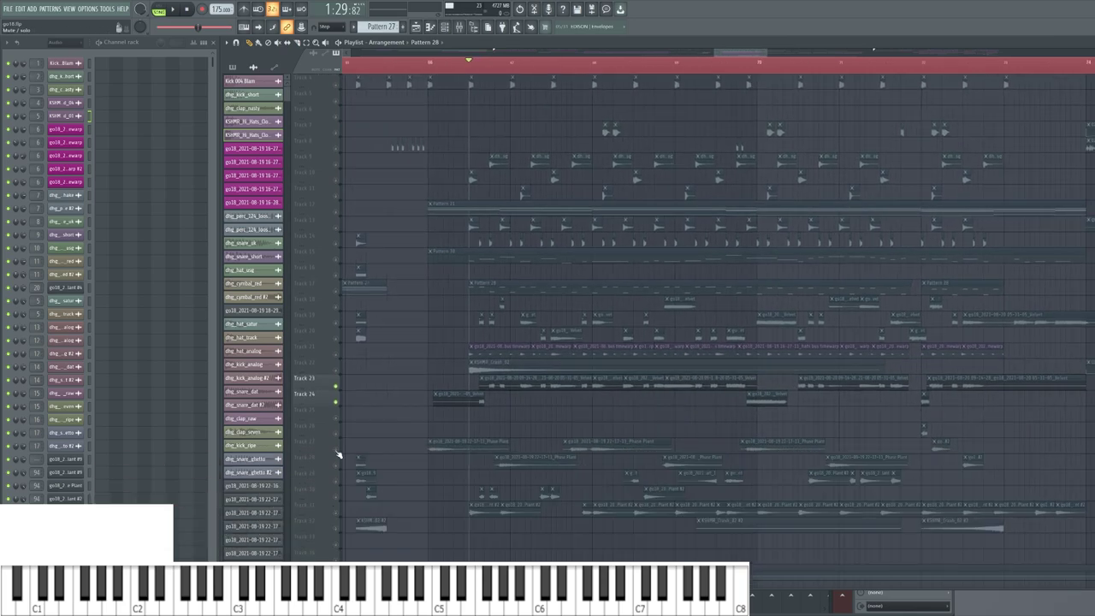
{"action": "right_click", "coordinate": [336, 451]}
{"action": "right_click", "coordinate": [336, 451]}
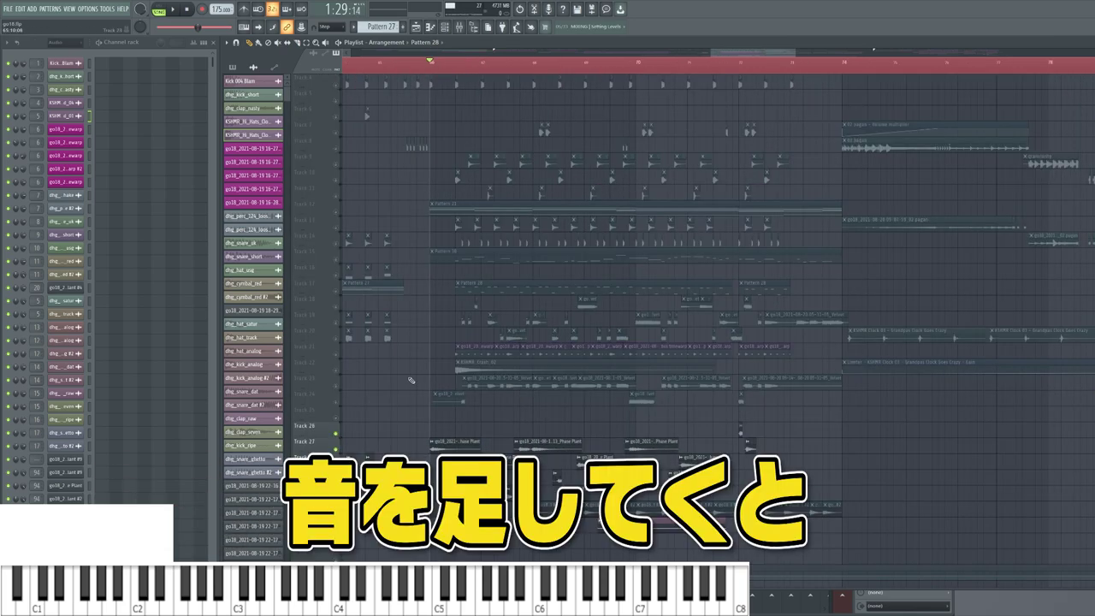
{"action": "scroll", "coordinate": [411, 380], "scroll_direction": "up", "scroll_amount": 3}
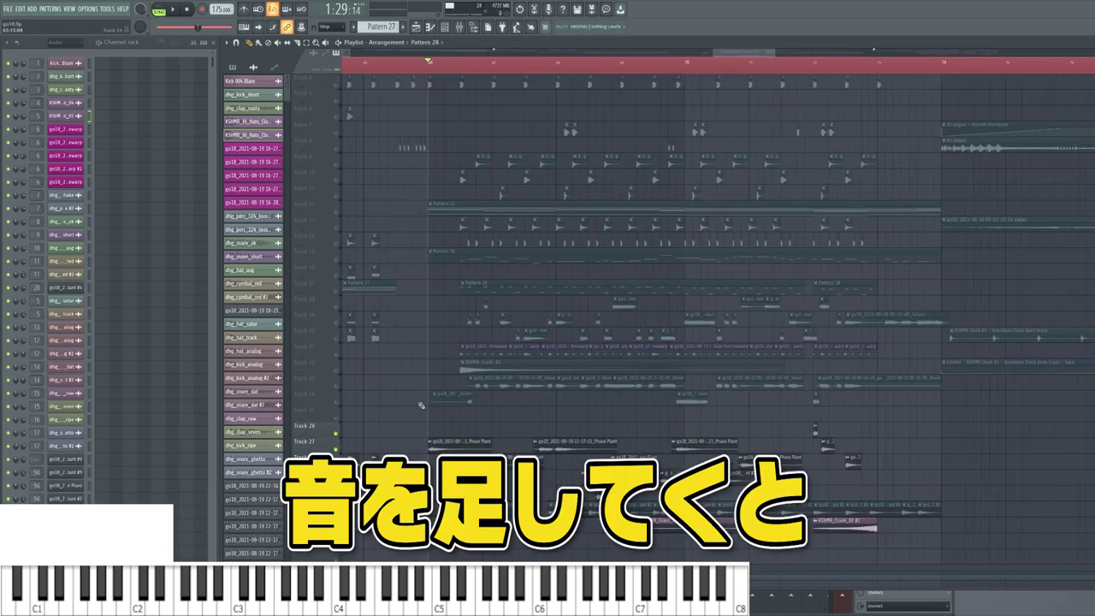
{"action": "key", "text": "space"}
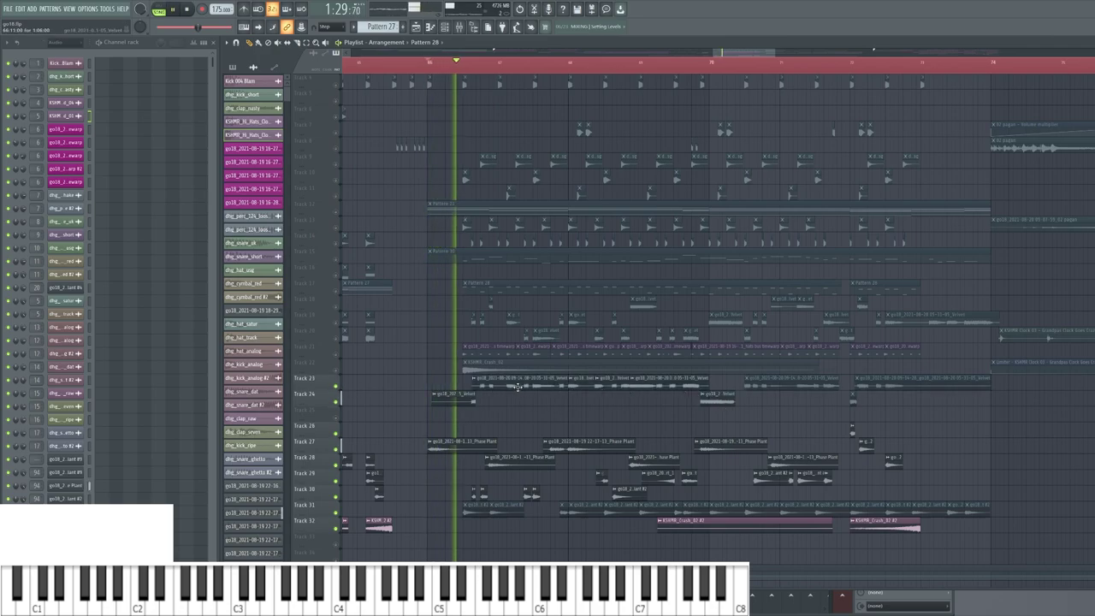
{"action": "key", "text": "space"}
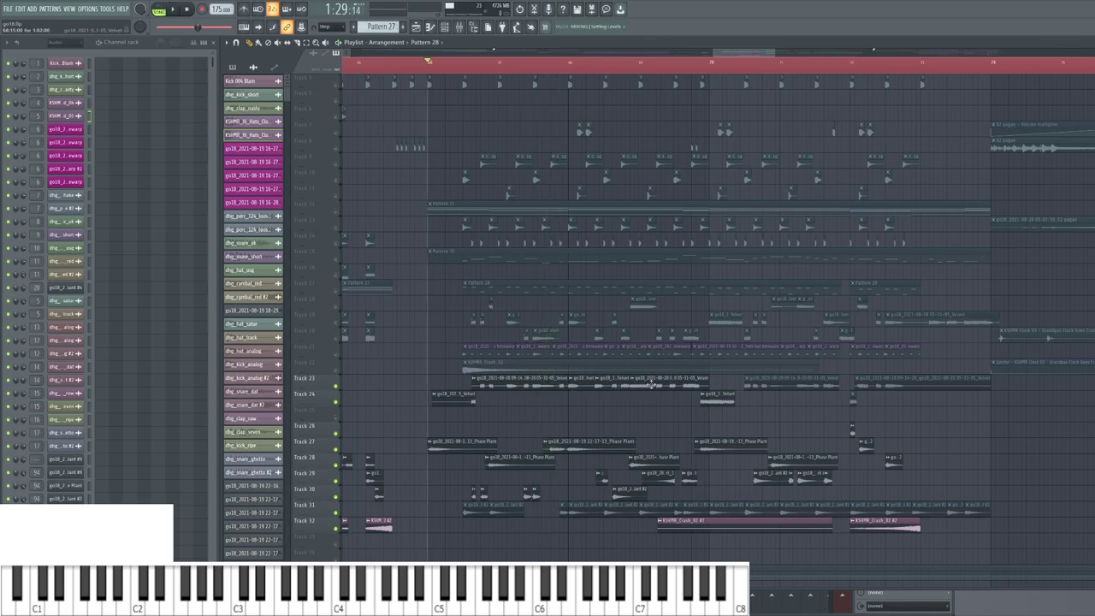
- Select Track 23's Velvet resample clip and play the soloed tracks from bar 66 with Track 15's Pattern 30 temporarily included
{"action": "left_click", "coordinate": [511, 385]}
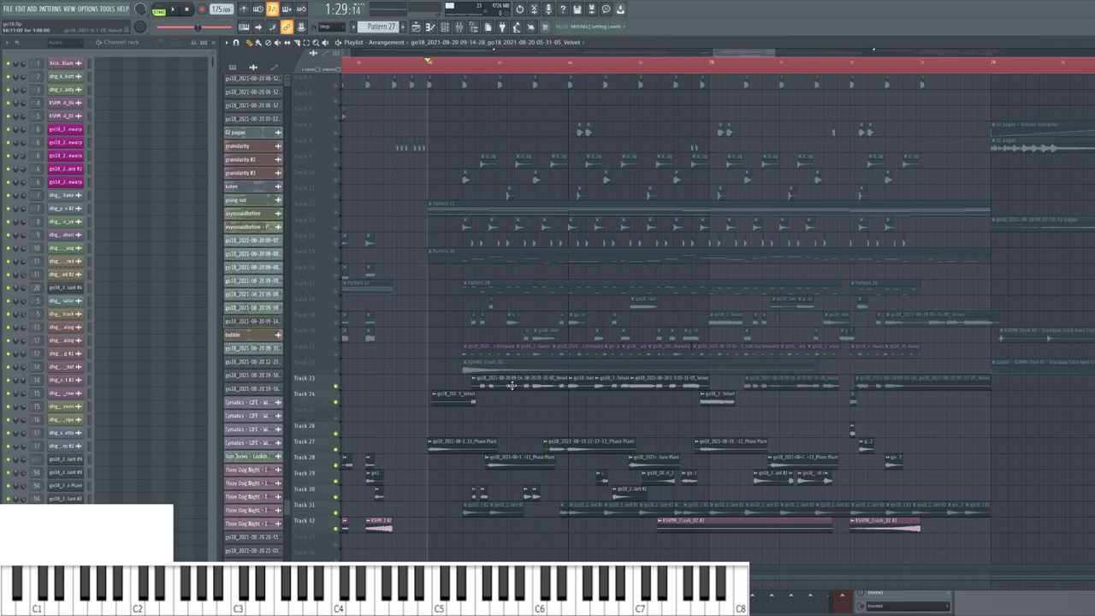
{"action": "left_click", "coordinate": [337, 259]}
{"action": "key", "text": "space"}
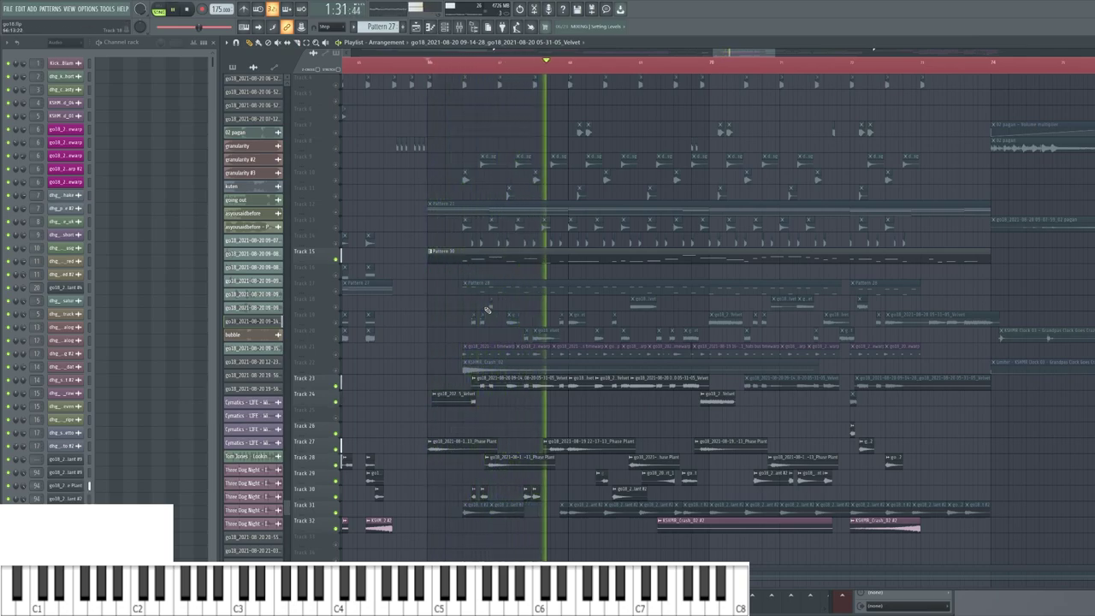
{"action": "key", "text": "space"}
{"action": "left_click", "coordinate": [336, 259]}
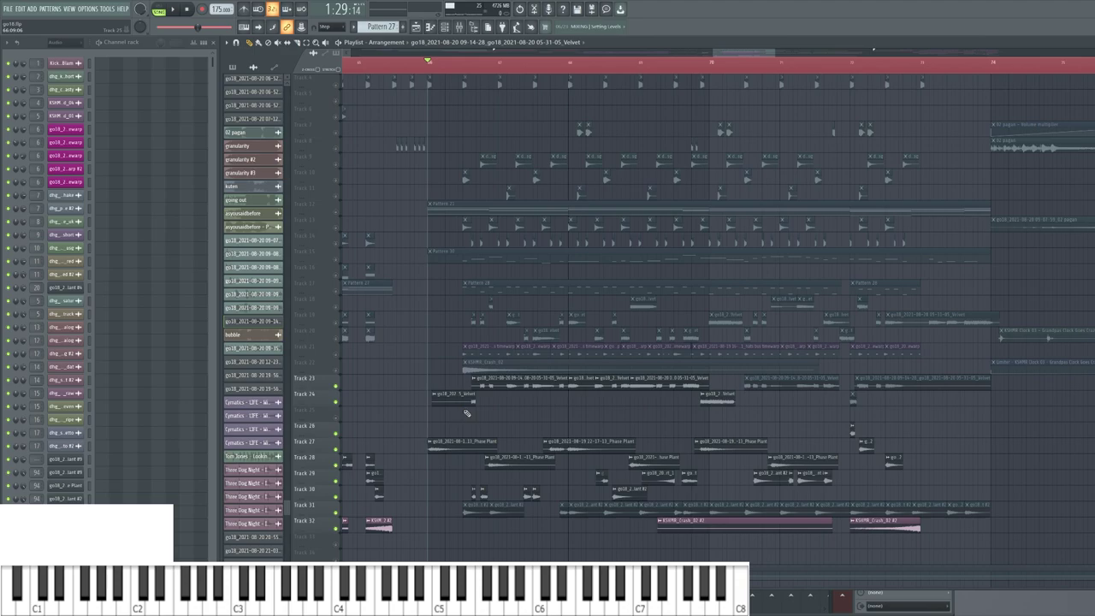
- Play the break with all tracks enabled from bar 74, covering the past-song clips and the clock sample
{"action": "scroll", "coordinate": [719, 397], "scroll_direction": "down", "scroll_amount": 5}
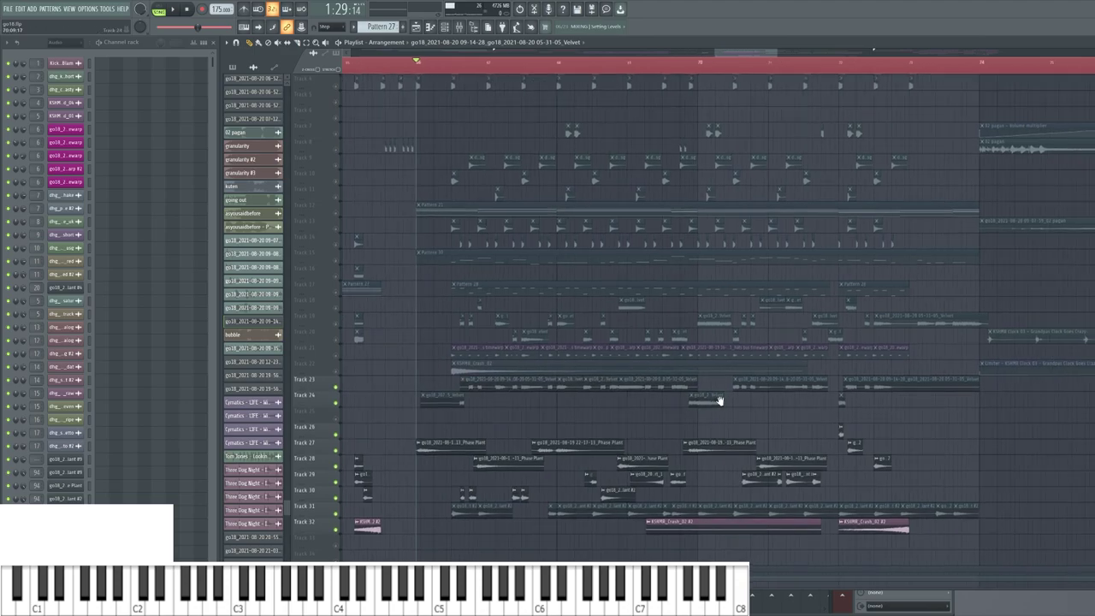
{"action": "scroll", "coordinate": [814, 389], "scroll_direction": "down", "scroll_amount": 4}
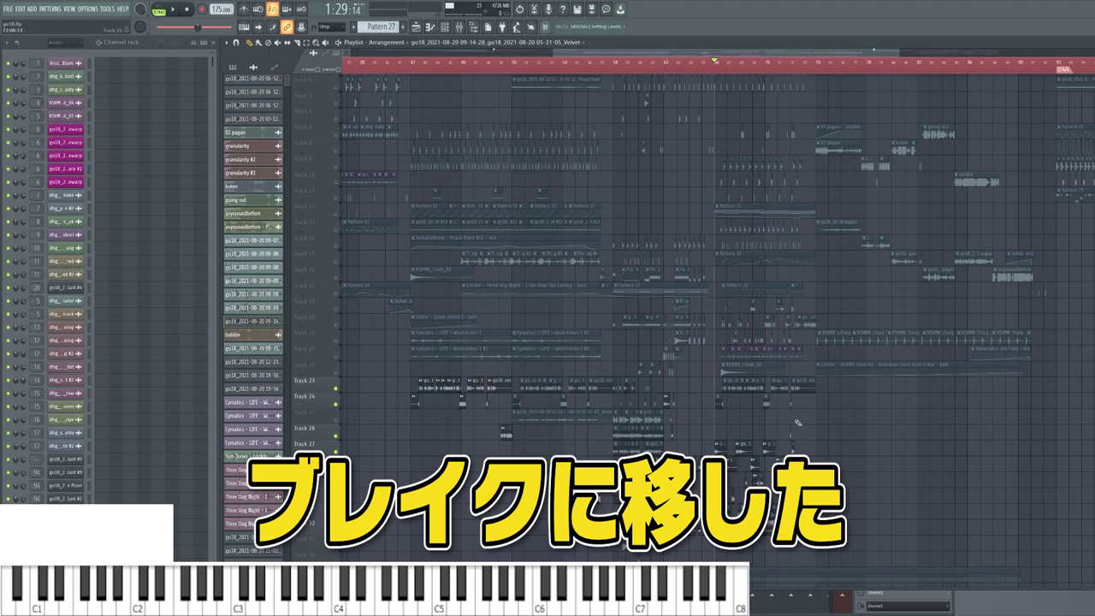
{"action": "scroll", "coordinate": [797, 422], "scroll_direction": "up", "scroll_amount": 6}
{"action": "key", "text": "space"}
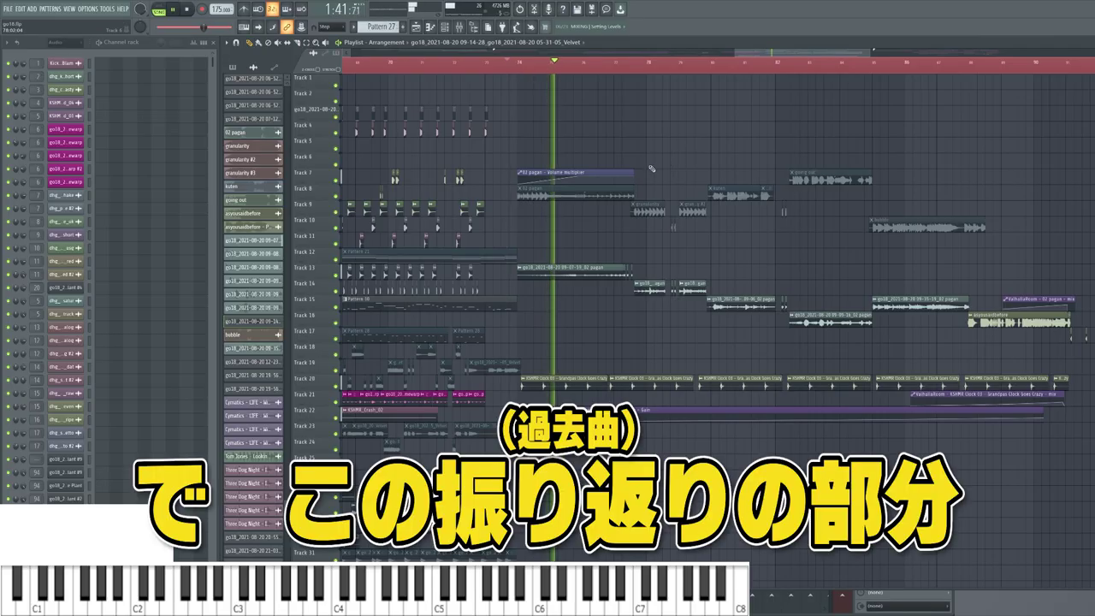
{"action": "scroll", "coordinate": [651, 169], "scroll_direction": "down", "scroll_amount": 2}
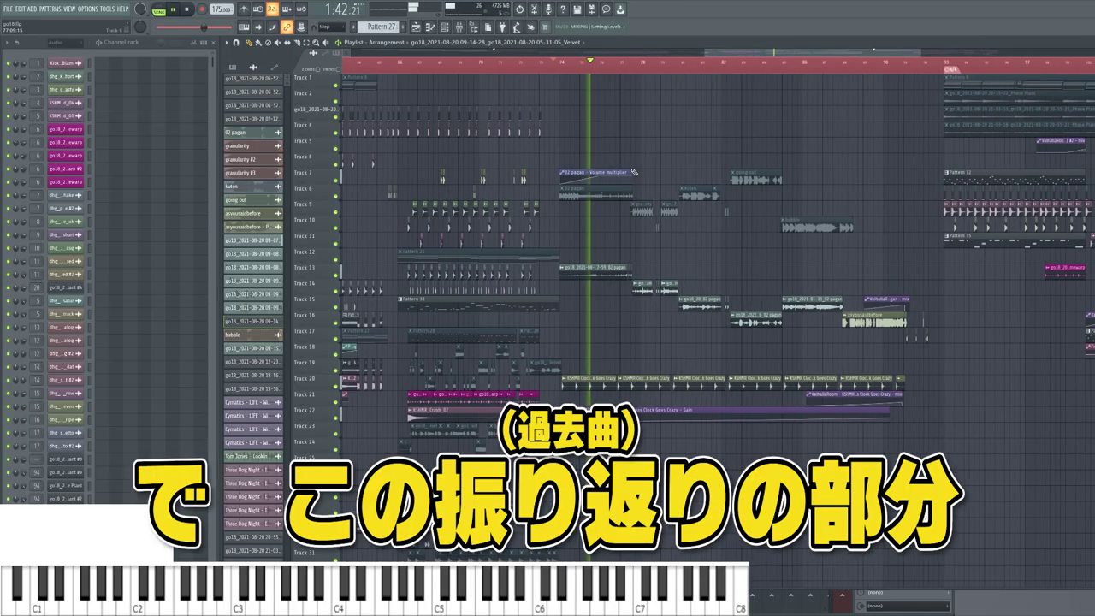
{"action": "left_click_drag", "start_coordinate": [650, 160], "coordinate": [531, 257]}
- Examine the break's clip layout from bar 74 and open Track 20's KSHMR Clock 03 - Grandpas Clock Goes Crazy clip
{"action": "scroll", "coordinate": [590, 252], "scroll_direction": "up", "scroll_amount": 3}
{"action": "scroll", "coordinate": [596, 249], "scroll_direction": "up", "scroll_amount": 2}
{"action": "scroll", "coordinate": [531, 256], "scroll_direction": "down", "scroll_amount": 4}
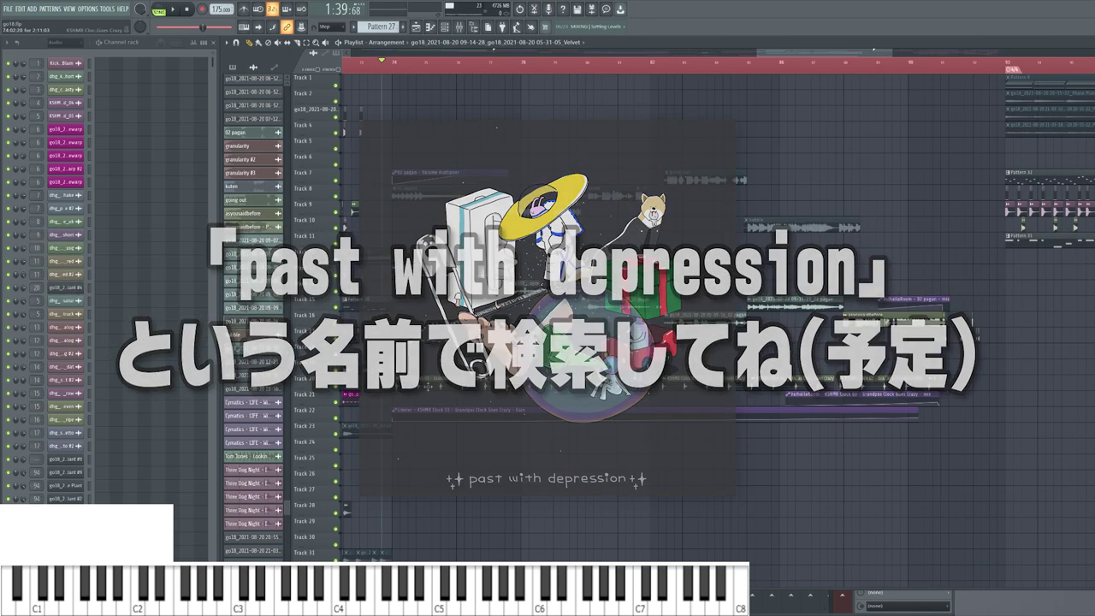
{"action": "scroll", "coordinate": [427, 373], "scroll_direction": "up", "scroll_amount": 1}
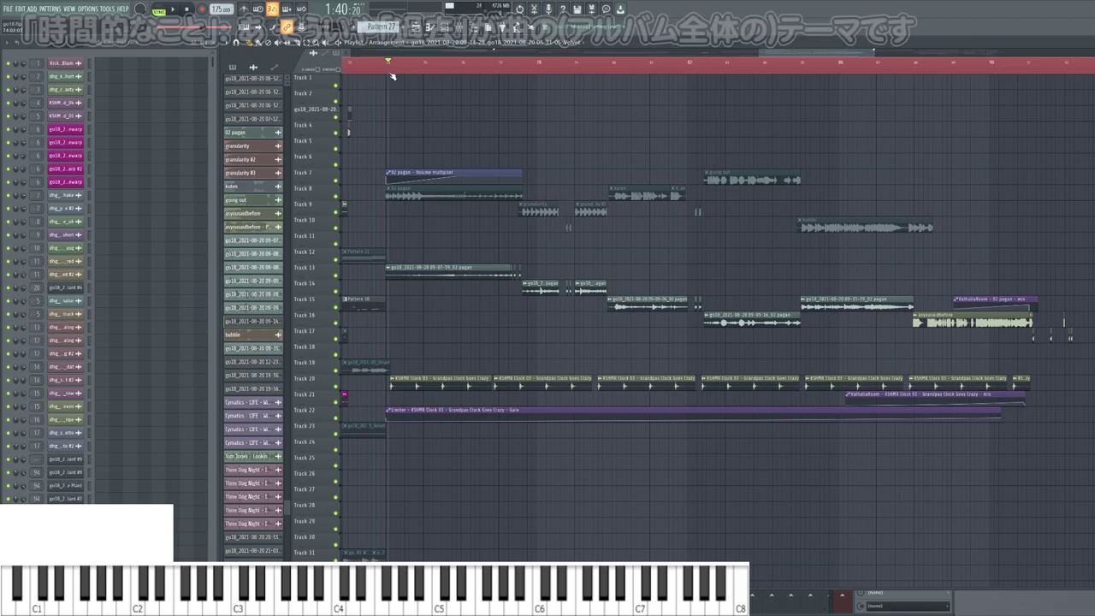
{"action": "double_click", "coordinate": [459, 385]}
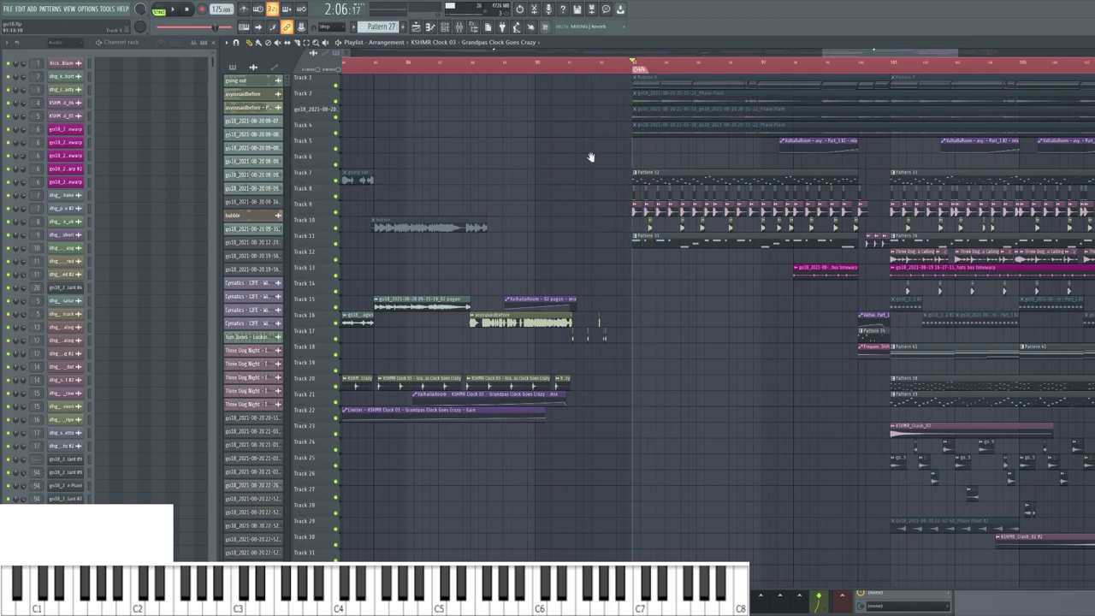
- Examine the transition into the 4/4 section at bar 93 and play the end of the break from bar 90
{"action": "left_click_drag", "start_coordinate": [596, 161], "coordinate": [519, 179]}
{"action": "scroll", "coordinate": [518, 179], "scroll_direction": "down", "scroll_amount": 2}
{"action": "scroll", "coordinate": [518, 178], "scroll_direction": "up", "scroll_amount": 3}
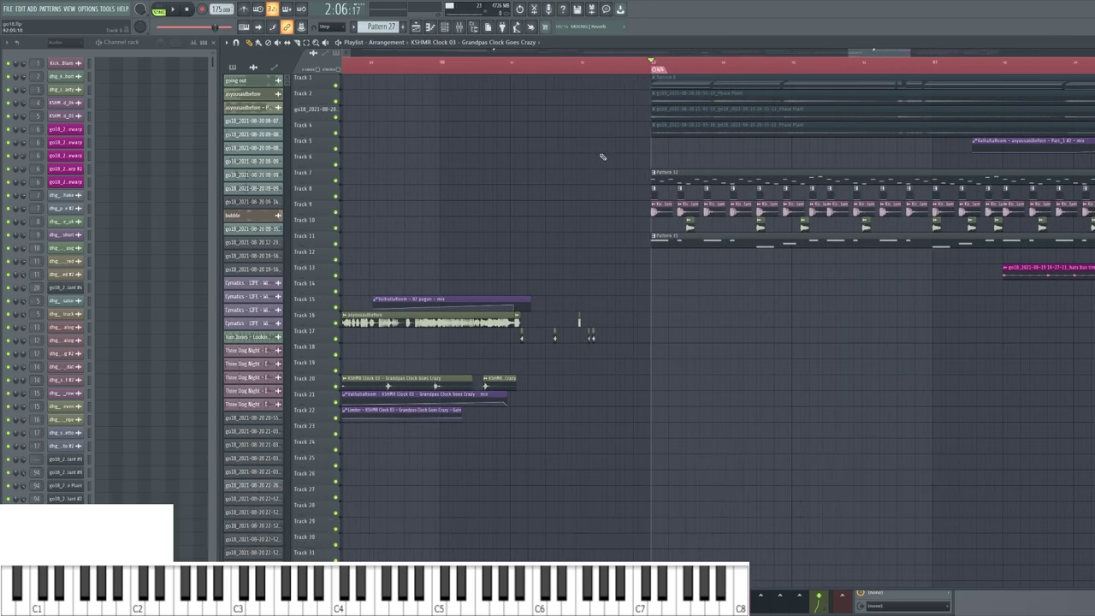
{"action": "scroll", "coordinate": [601, 156], "scroll_direction": "down", "scroll_amount": 2}
{"action": "key", "text": "space"}
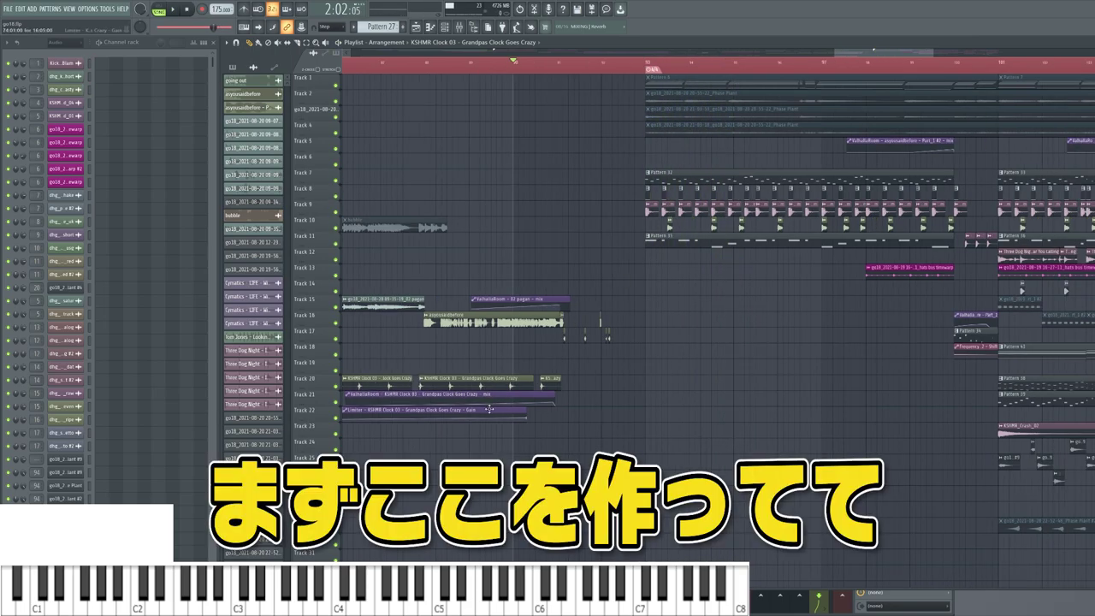
{"action": "scroll", "coordinate": [588, 278], "scroll_direction": "up", "scroll_amount": 2}
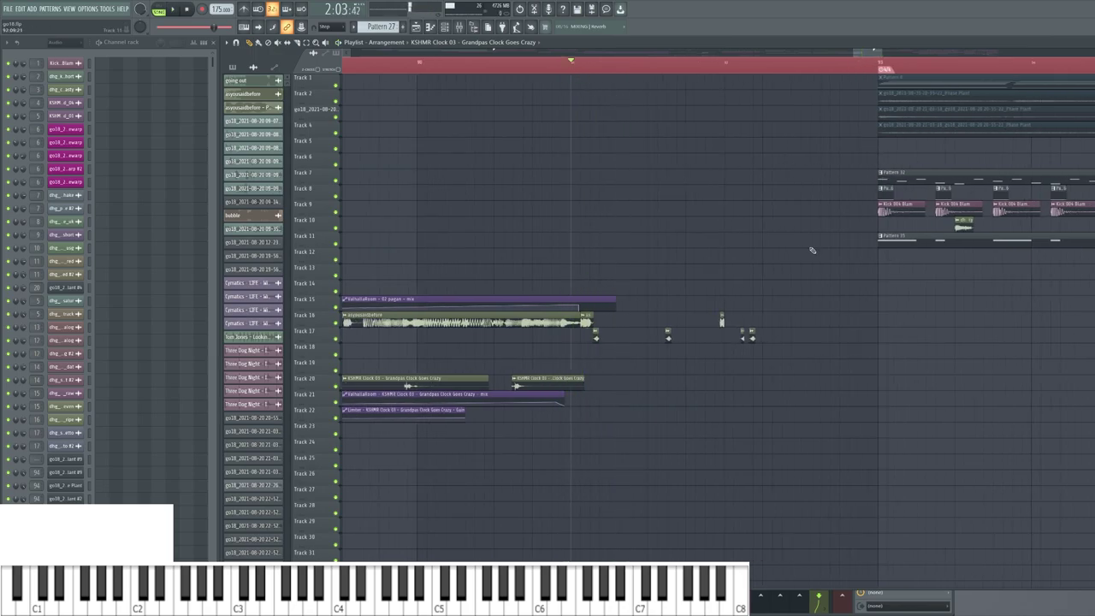
{"action": "scroll", "coordinate": [824, 248], "scroll_direction": "right", "scroll_amount": 1}
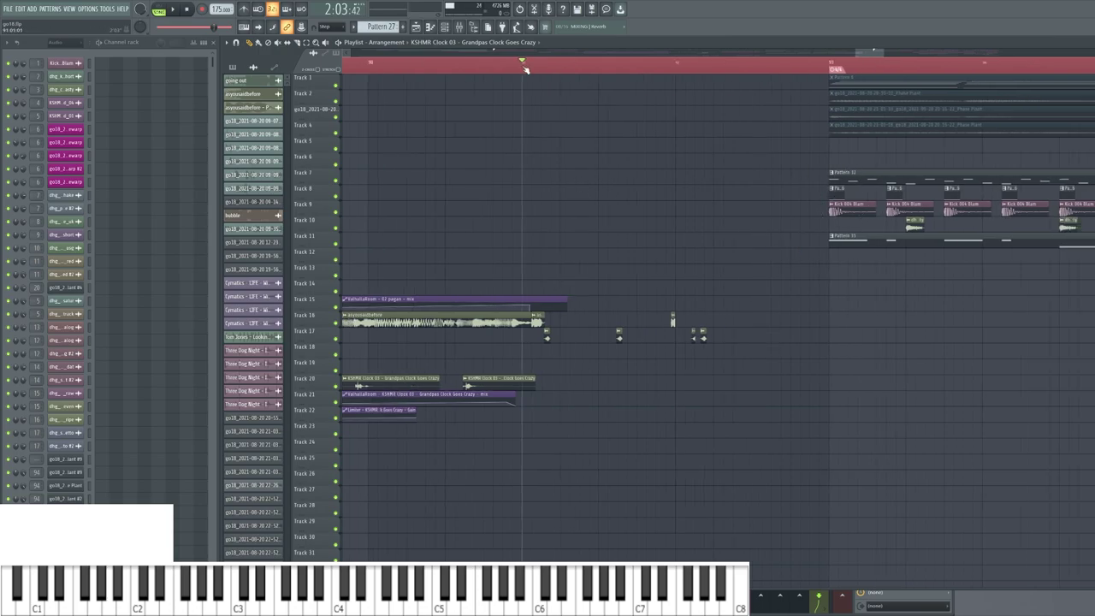
- Replay the end of Track 16's asyousaidbefore clip from bar 90 and from bar 91
{"action": "left_click_drag", "start_coordinate": [525, 68], "coordinate": [485, 74]}
{"action": "scroll", "coordinate": [617, 234], "scroll_direction": "down", "scroll_amount": 2}
{"action": "scroll", "coordinate": [677, 236], "scroll_direction": "left", "scroll_amount": 1}
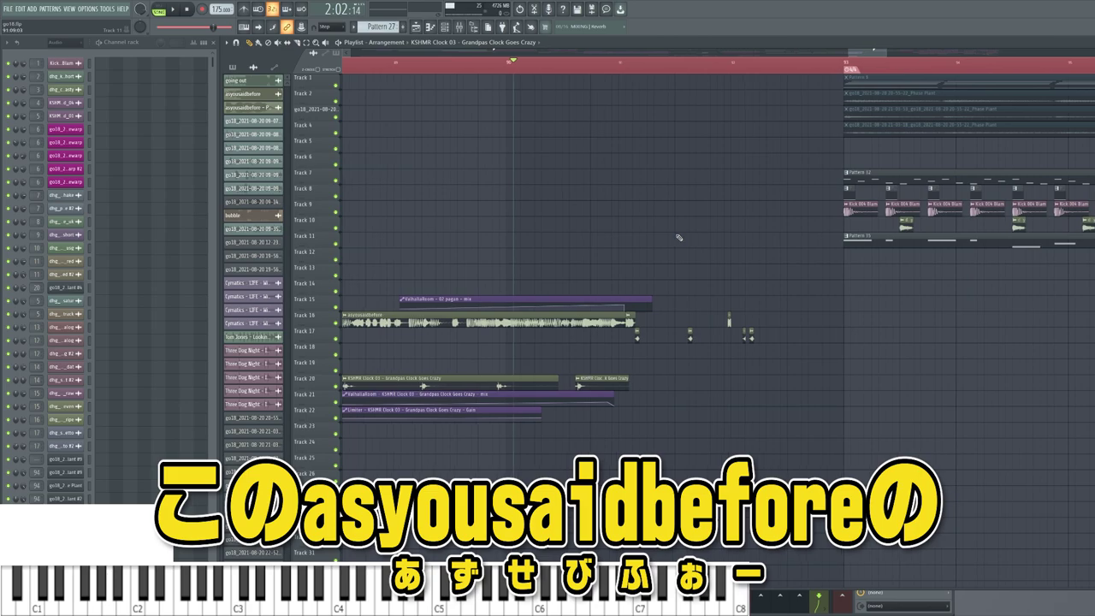
{"action": "key", "text": "space"}
{"action": "key", "text": "space"}
{"action": "scroll", "coordinate": [587, 71], "scroll_direction": "up", "scroll_amount": 1}
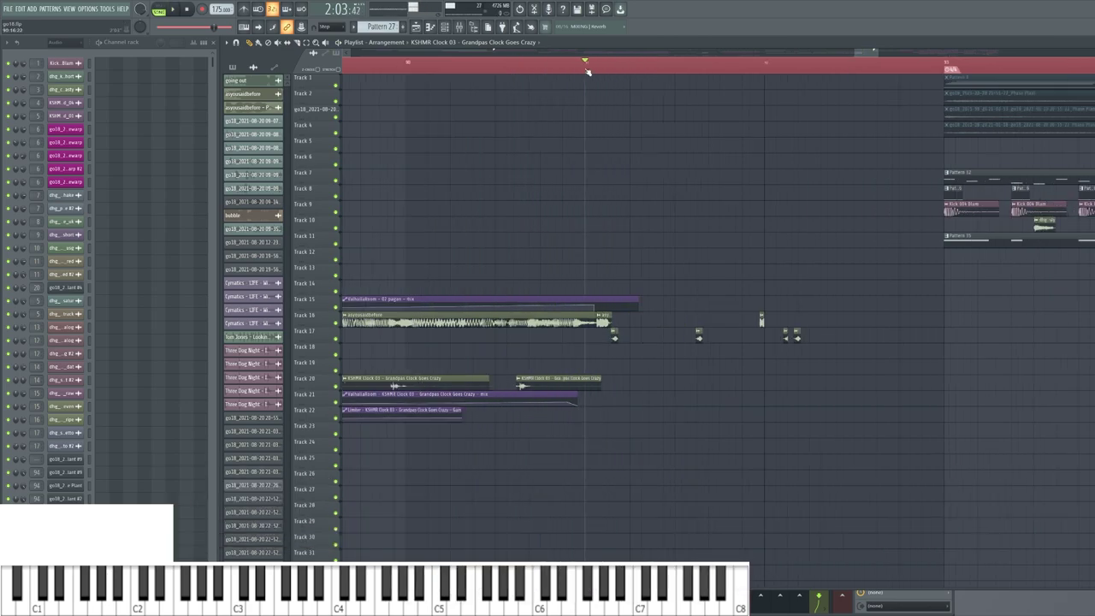
{"action": "key", "text": "space"}
{"action": "scroll", "coordinate": [652, 282], "scroll_direction": "down", "scroll_amount": 1}
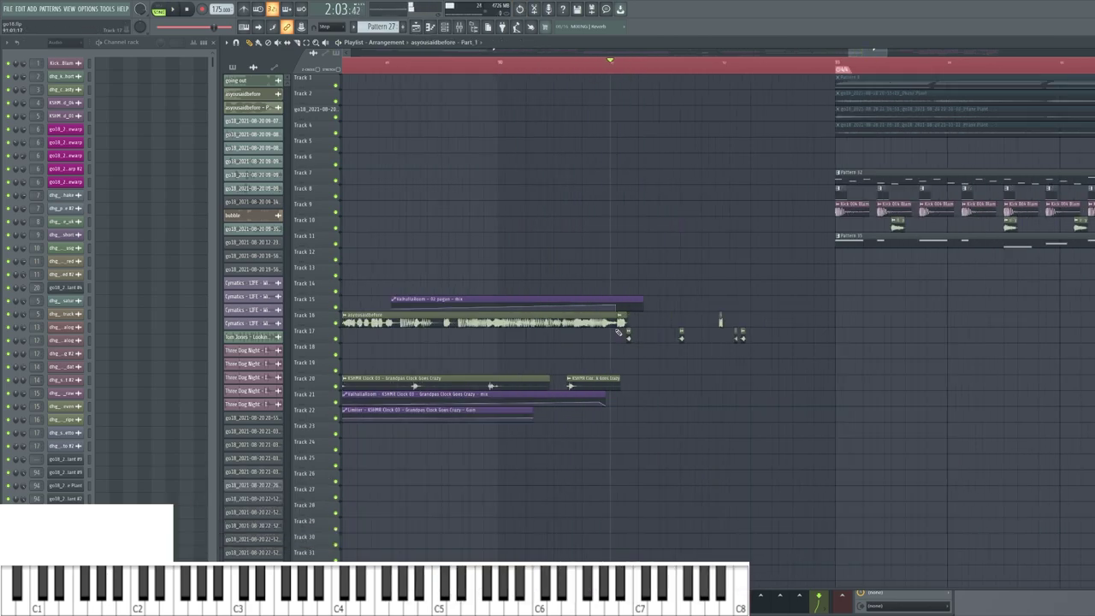
- Play the extended asyousaidbefore clip on the soloed Track 17 from bar 91, and restore it to its trimmed length on Track 16
{"action": "key", "text": "space"}
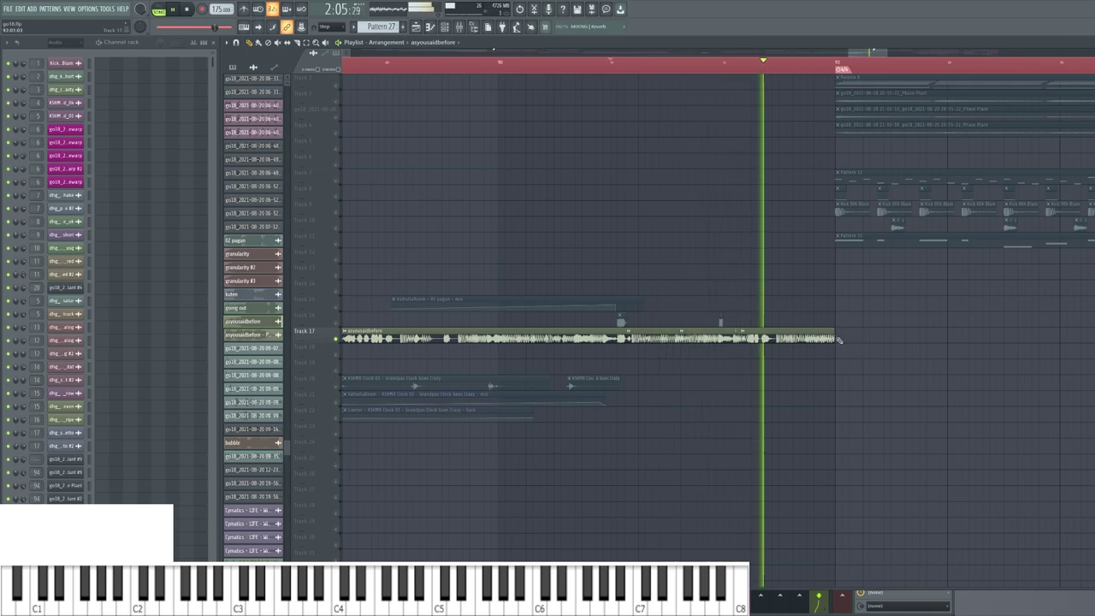
{"action": "left_click_drag", "start_coordinate": [838, 339], "coordinate": [792, 340]}
{"action": "key", "text": "space"}
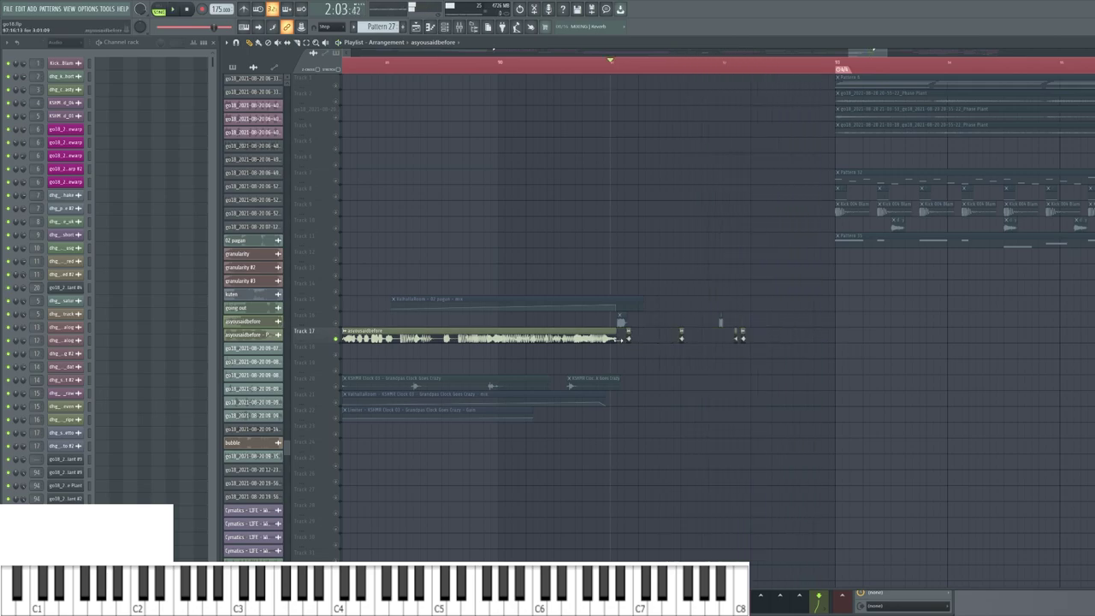
{"action": "left_click_drag", "start_coordinate": [446, 322], "coordinate": [446, 315]}
- Play the chopped asyousaidbefore slices of the soloed Tracks 16 and 17 from bar 91, and unsolo the tracks
{"action": "key", "text": "space"}
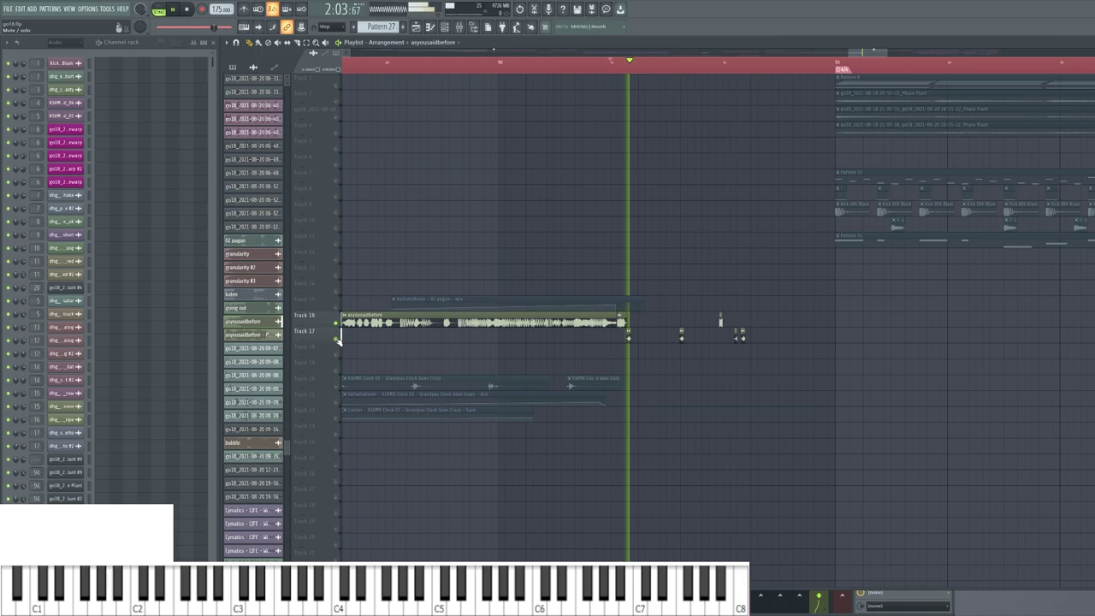
{"action": "key", "text": "space"}
{"action": "left_click", "coordinate": [336, 330], "text": "ctrl"}
- Play the chopped ending of the break from bar 91 with all tracks enabled
{"action": "key", "text": "space"}
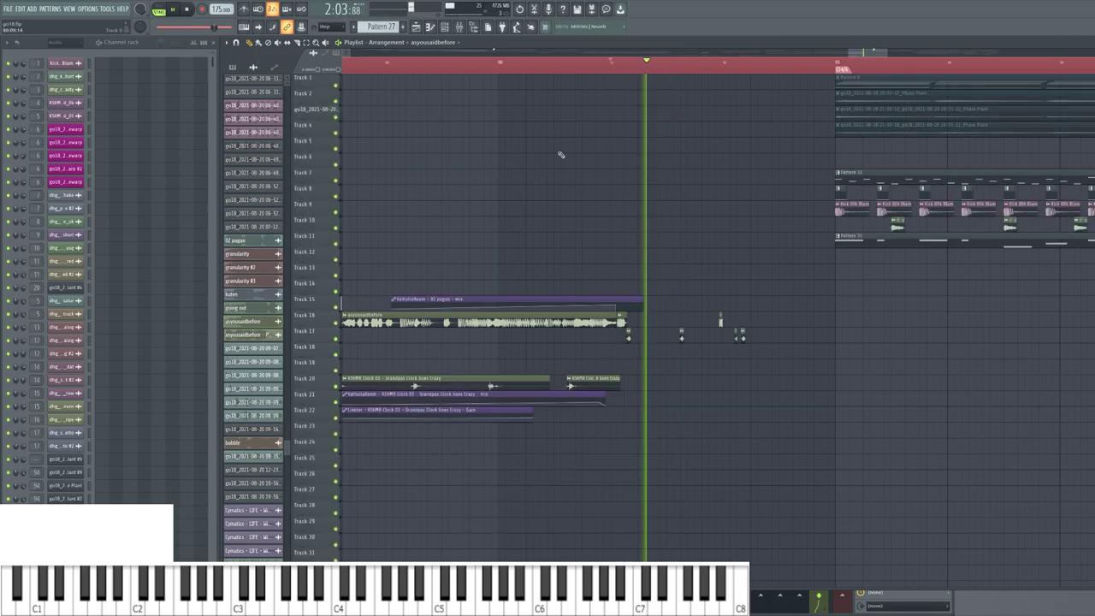
{"action": "scroll", "coordinate": [631, 249], "scroll_direction": "right", "scroll_amount": 2}
{"action": "key", "text": "space"}
{"action": "scroll", "coordinate": [577, 257], "scroll_direction": "down", "scroll_amount": 2}
{"action": "scroll", "coordinate": [577, 256], "scroll_direction": "up", "scroll_amount": 1}
{"action": "key", "text": "space"}
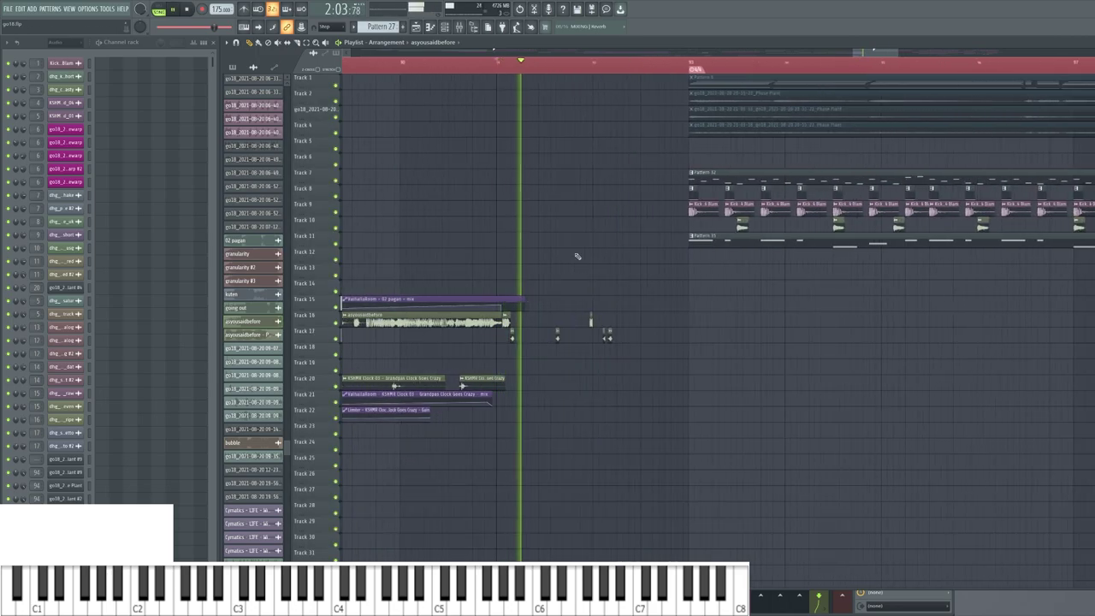
{"action": "key", "text": "space"}
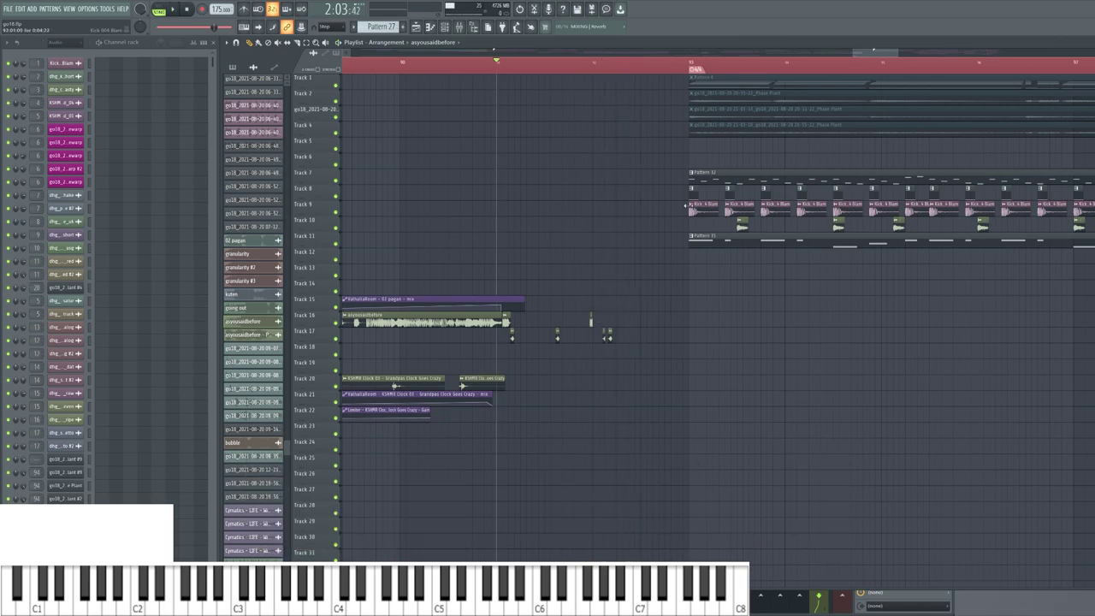
- Inspect Track 16's asyousaidbefore - Part_1 slice and the Pattern 32 notes of its sampler channel in the piano roll
{"action": "scroll", "coordinate": [667, 231], "scroll_direction": "right", "scroll_amount": 1}
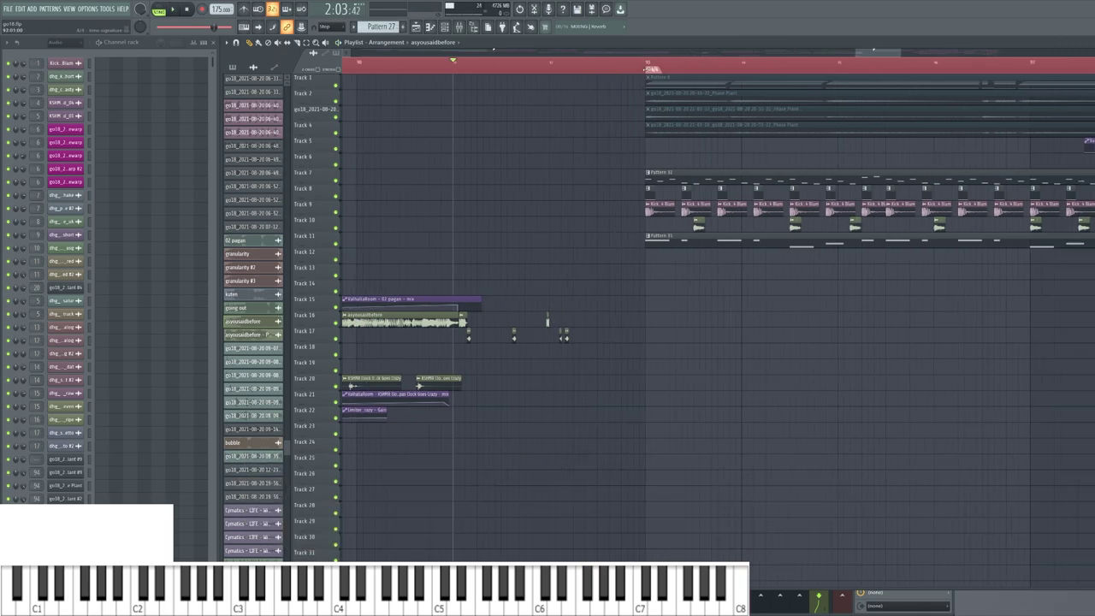
{"action": "double_click", "coordinate": [462, 322]}
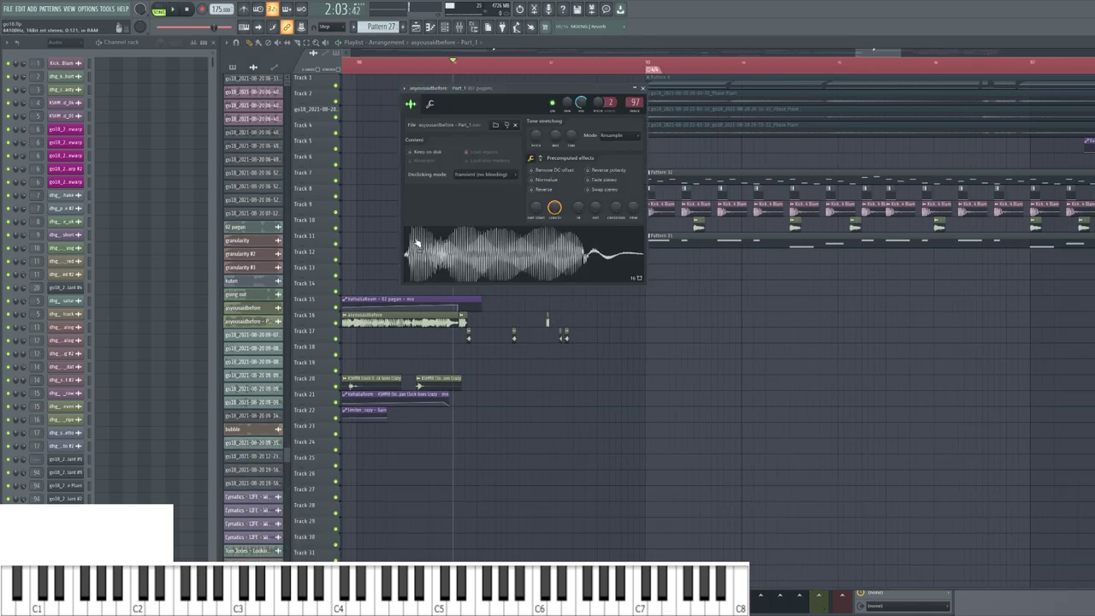
{"action": "key", "text": "Escape"}
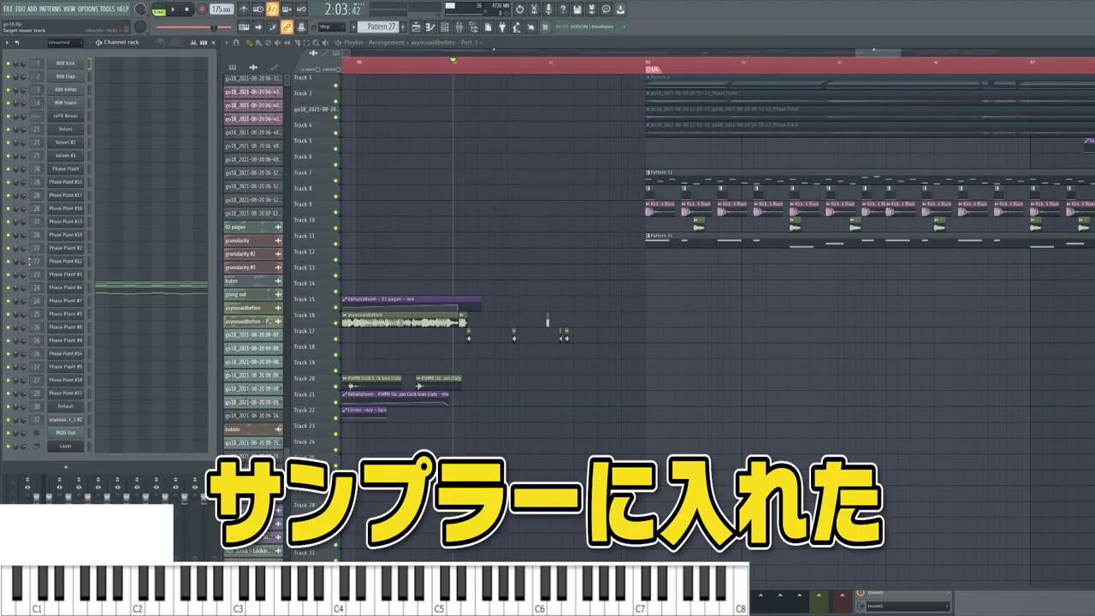
{"action": "left_click", "coordinate": [74, 419]}
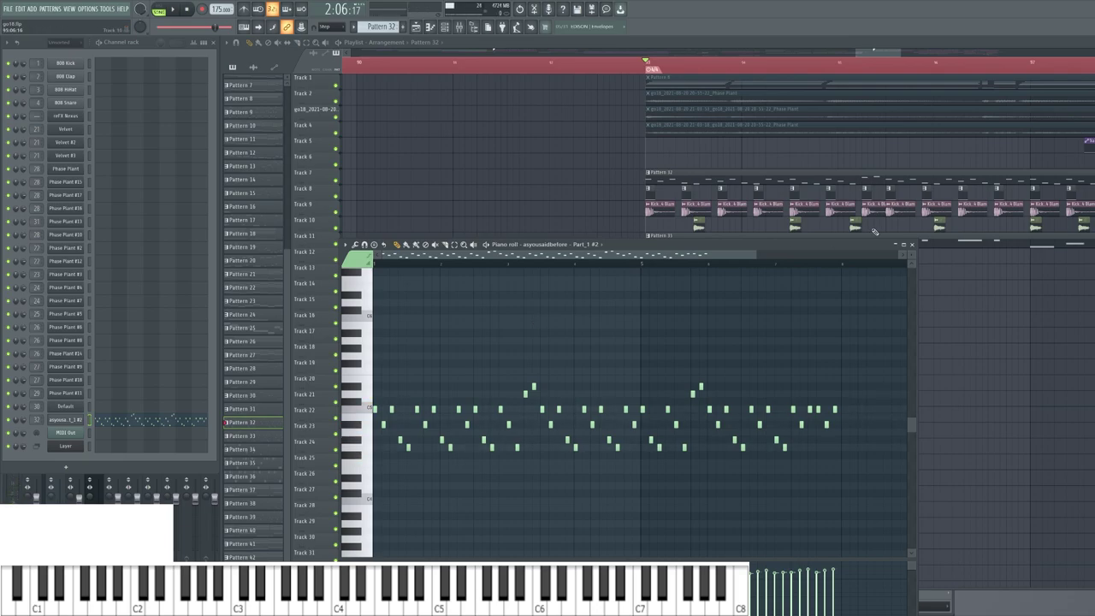
{"action": "left_click", "coordinate": [912, 244]}
- Play the 4/4 section from bar 93 with Patterns 32 and 35 and the Kick 004 Blam clips
{"action": "key", "text": "space"}
{"action": "scroll", "coordinate": [530, 182], "scroll_direction": "right", "scroll_amount": 1}
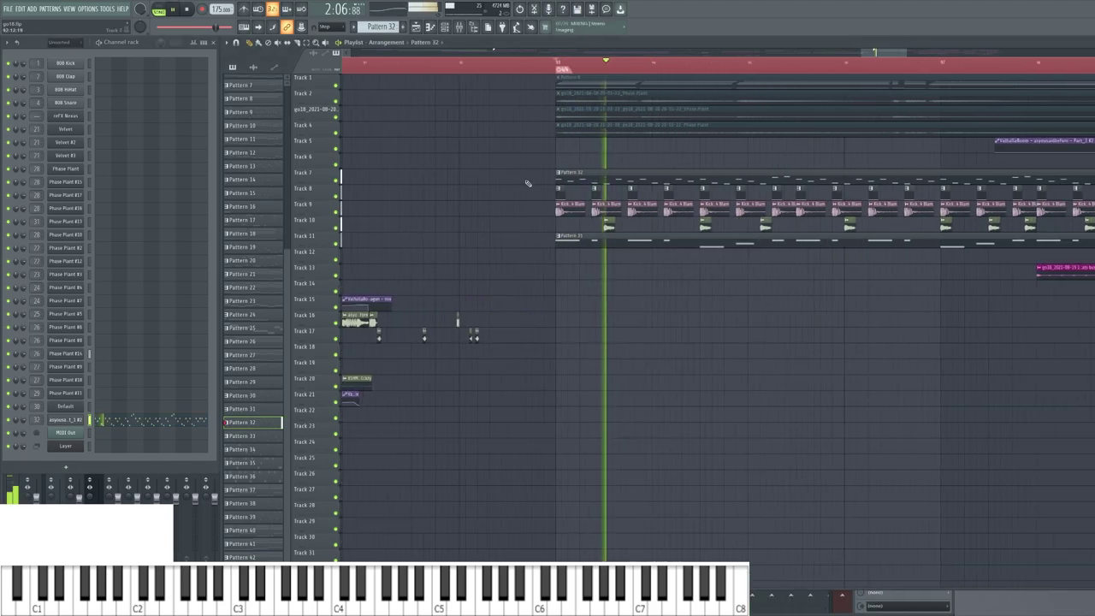
{"action": "scroll", "coordinate": [491, 239], "scroll_direction": "right", "scroll_amount": 1}
{"action": "scroll", "coordinate": [491, 245], "scroll_direction": "down", "scroll_amount": 1}
{"action": "scroll", "coordinate": [559, 234], "scroll_direction": "up", "scroll_amount": 1}
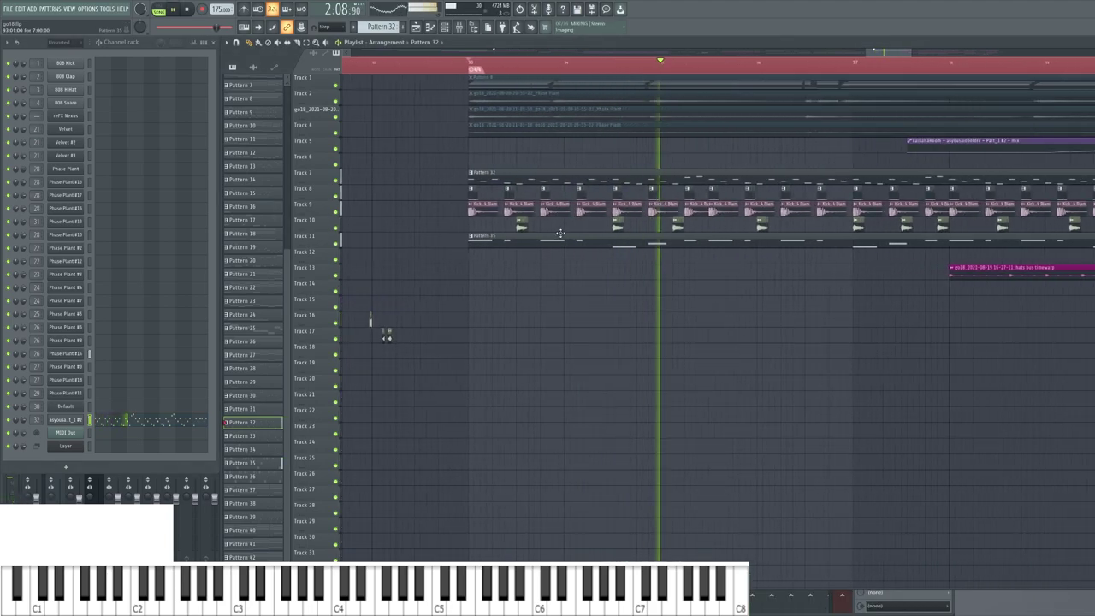
- Play only the kick and clap clips of Tracks 8 to 10 from bar 93, with Track 11 muted
{"action": "scroll", "coordinate": [619, 281], "scroll_direction": "down", "scroll_amount": 1}
{"action": "scroll", "coordinate": [619, 281], "scroll_direction": "down", "scroll_amount": 1}
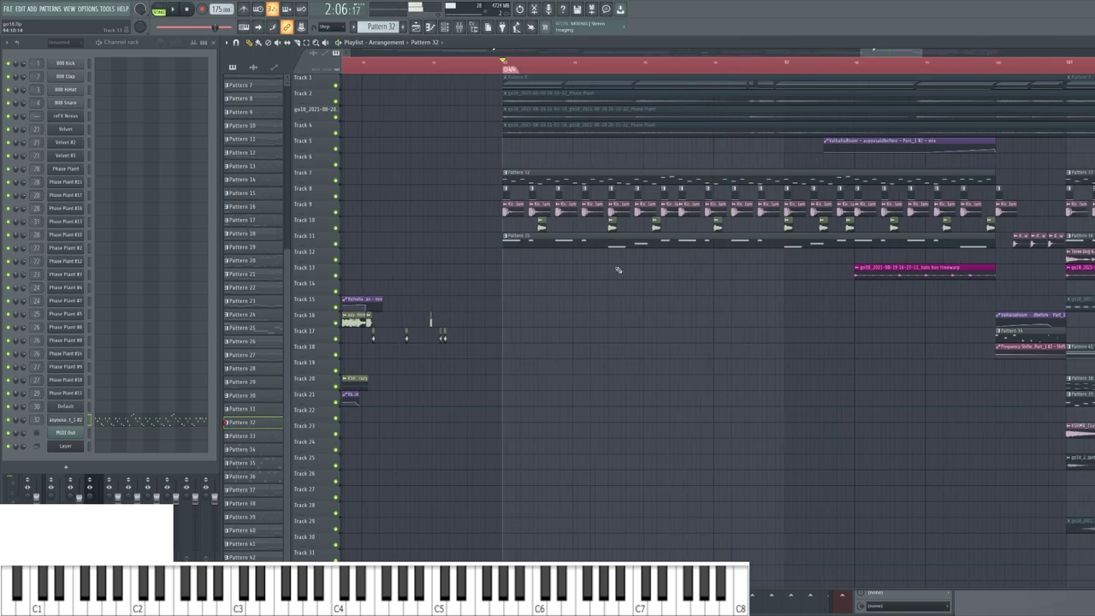
{"action": "key", "text": "space"}
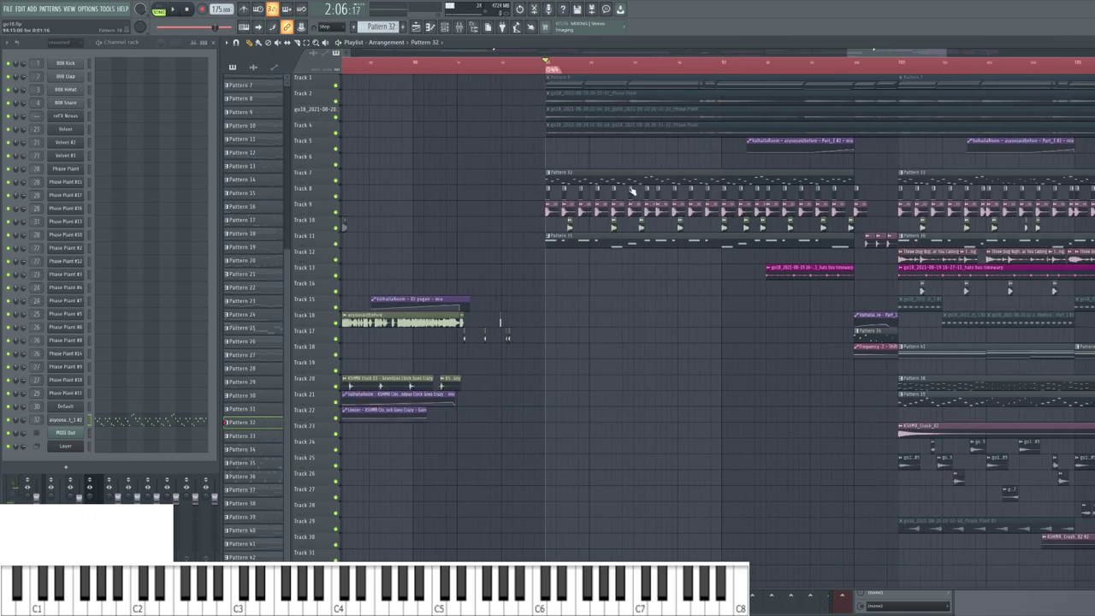
{"action": "scroll", "coordinate": [631, 190], "scroll_direction": "up", "scroll_amount": 1}
{"action": "scroll", "coordinate": [489, 229], "scroll_direction": "up", "scroll_amount": 2}
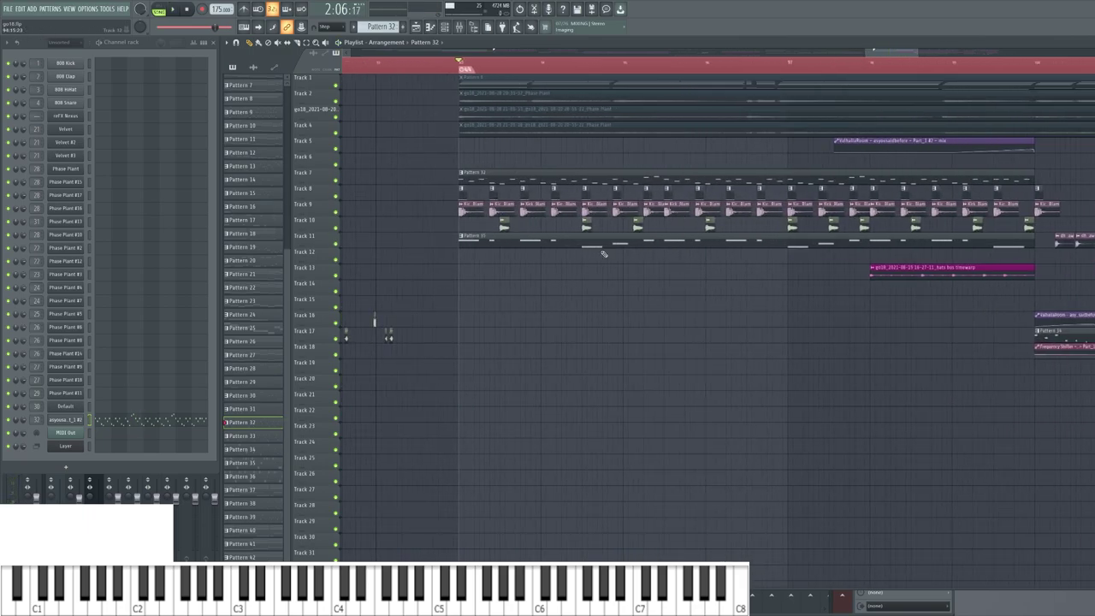
{"action": "scroll", "coordinate": [631, 246], "scroll_direction": "down", "scroll_amount": 3}
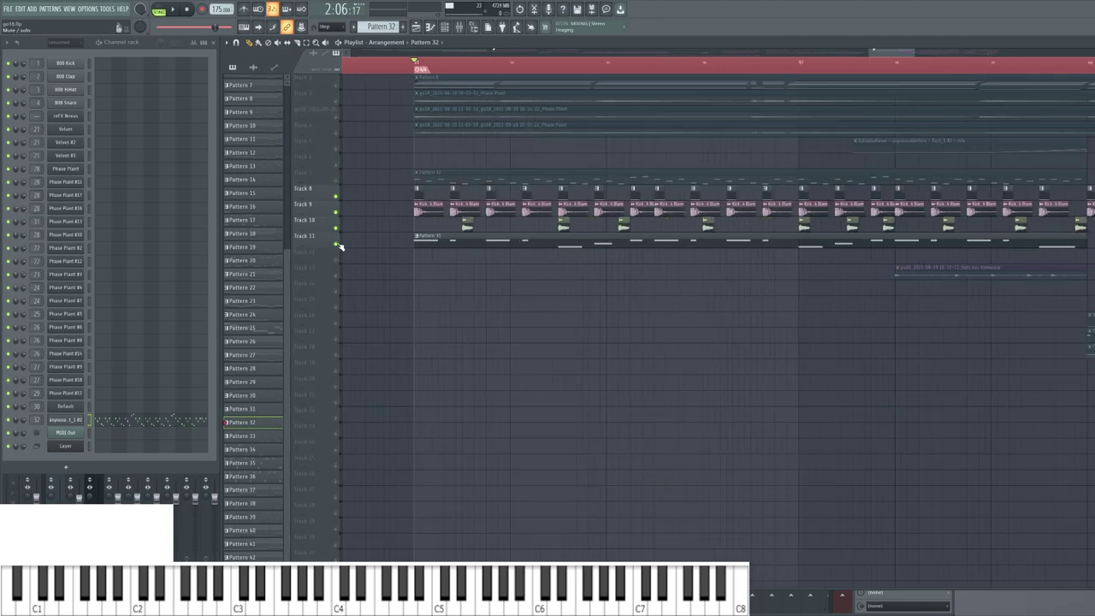
{"action": "left_click", "coordinate": [337, 244]}
{"action": "key", "text": "space"}
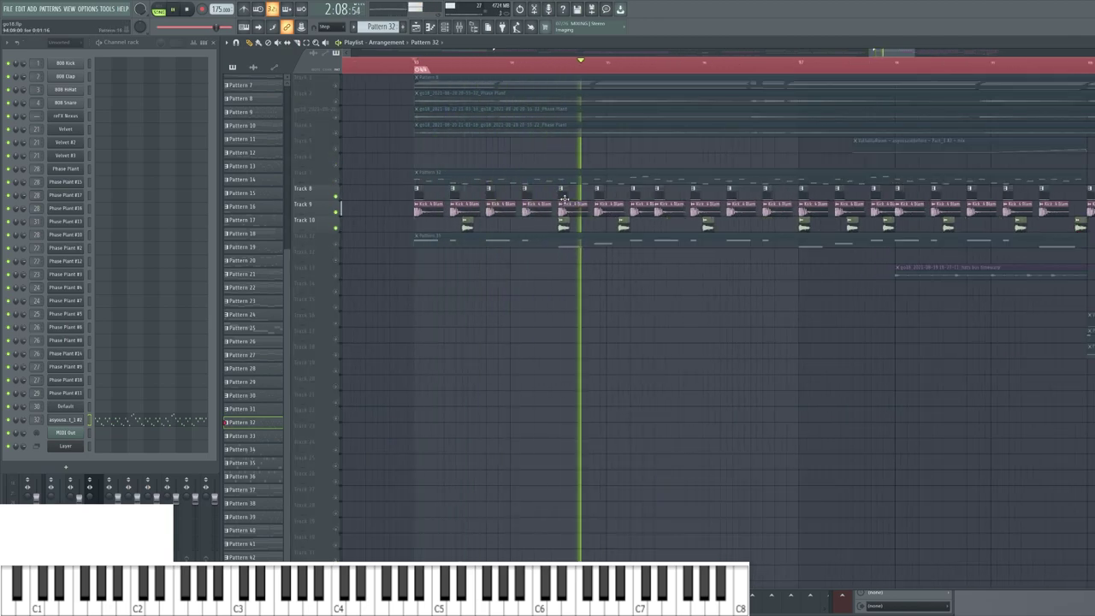
{"action": "key", "text": "space"}
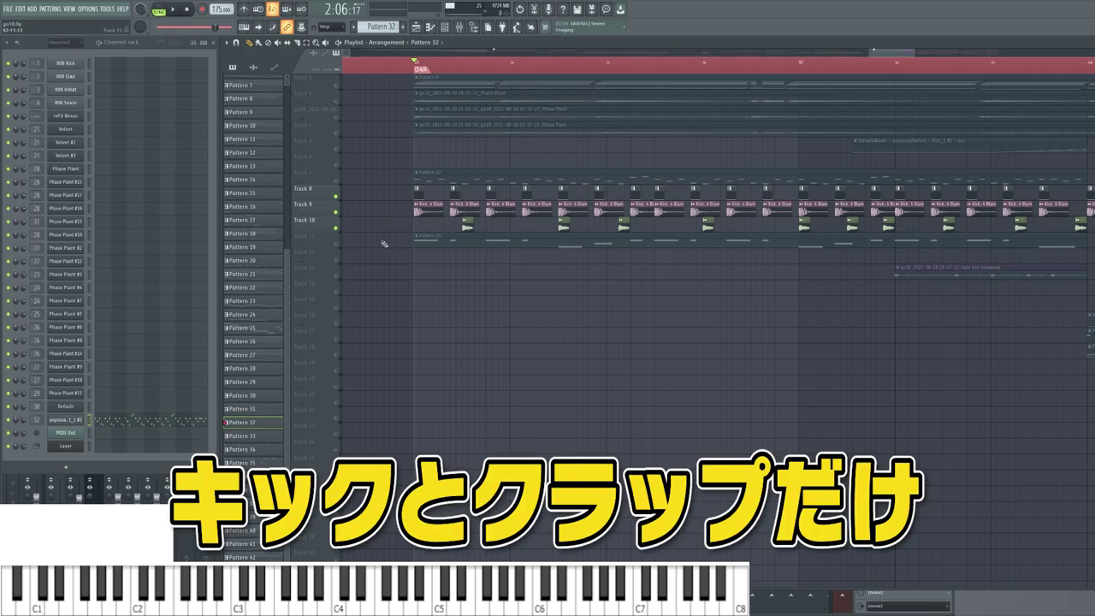
- Enable Track 11 alongside the kick and clap tracks and play Pattern 35 with them from bar 93
{"action": "left_click", "coordinate": [340, 244]}
{"action": "key", "text": "space"}
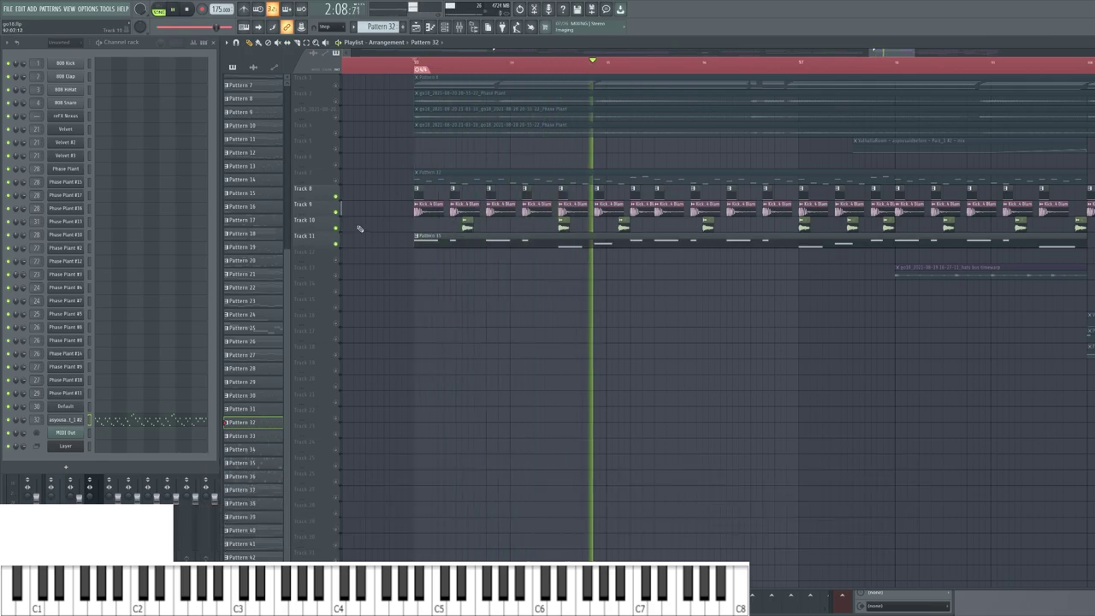
{"action": "key", "text": "space"}
- Solo Track 7, enable Track 11 with it, and play Patterns 32 and 35 from bar 93
{"action": "scroll", "coordinate": [590, 219], "scroll_direction": "down", "scroll_amount": 2}
{"action": "right_click", "coordinate": [335, 181]}
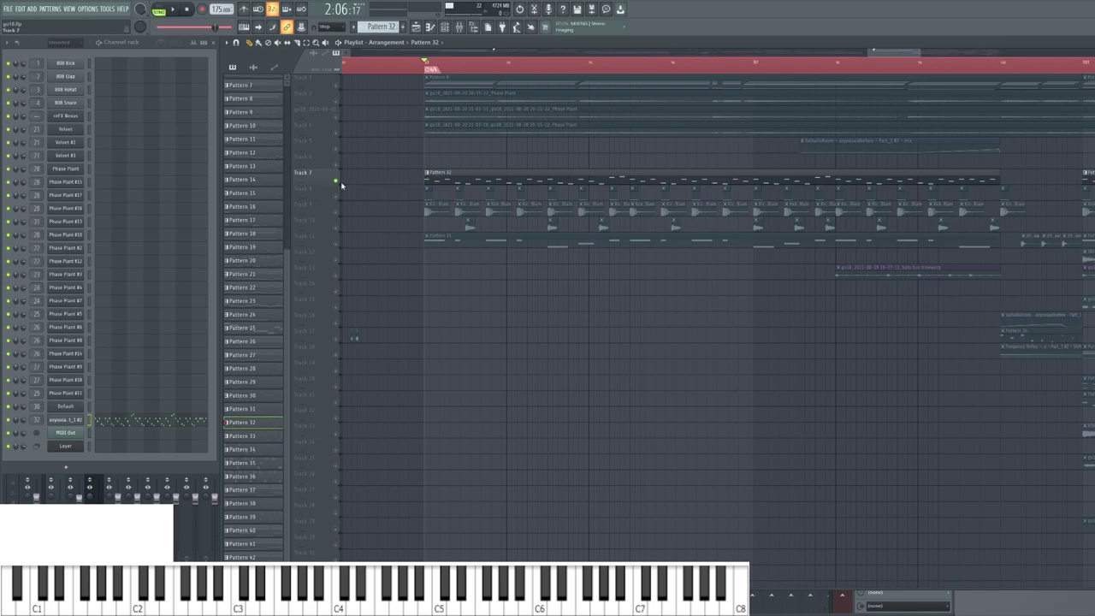
{"action": "left_click", "coordinate": [335, 245]}
{"action": "key", "text": "space"}
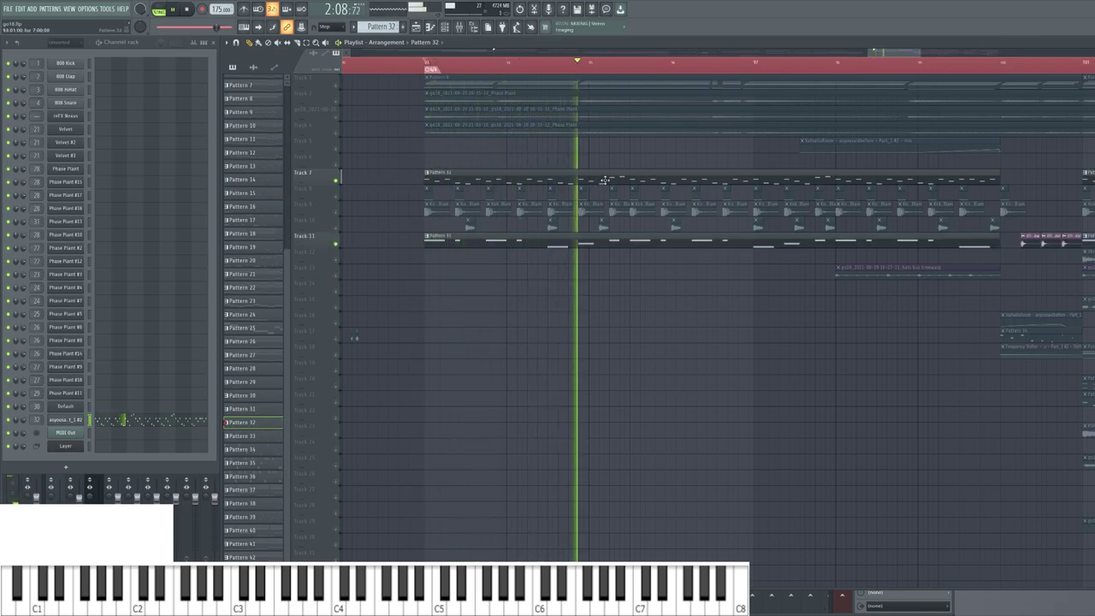
{"action": "key", "text": "space"}
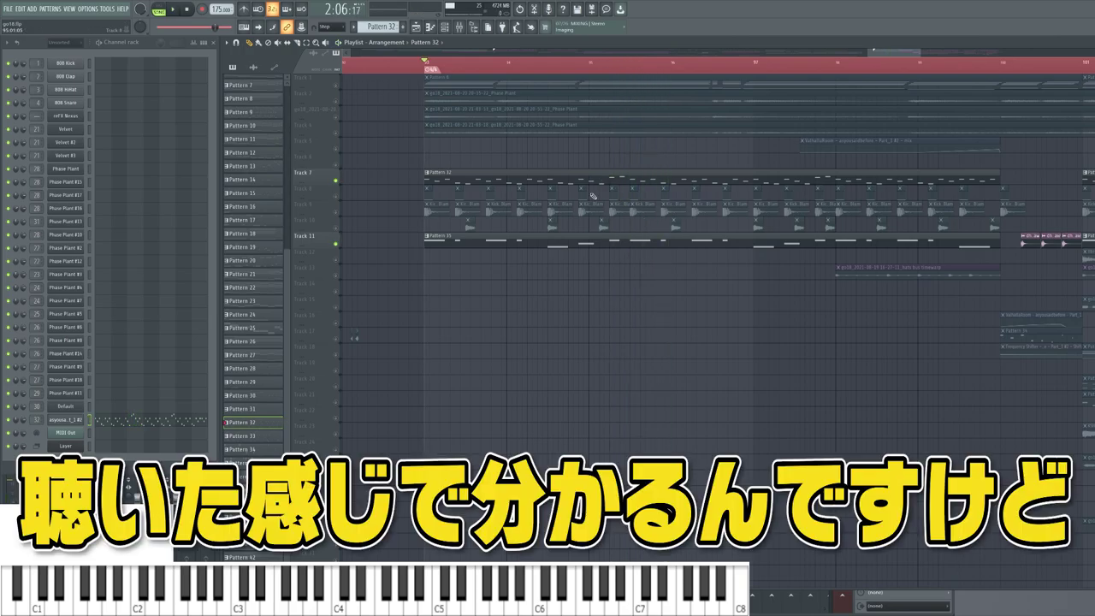
- Examine the rhythmic grouping of Patterns 32 and 35 from bar 93, placing the playhead where their second loop starts
{"action": "left_click", "coordinate": [630, 76]}
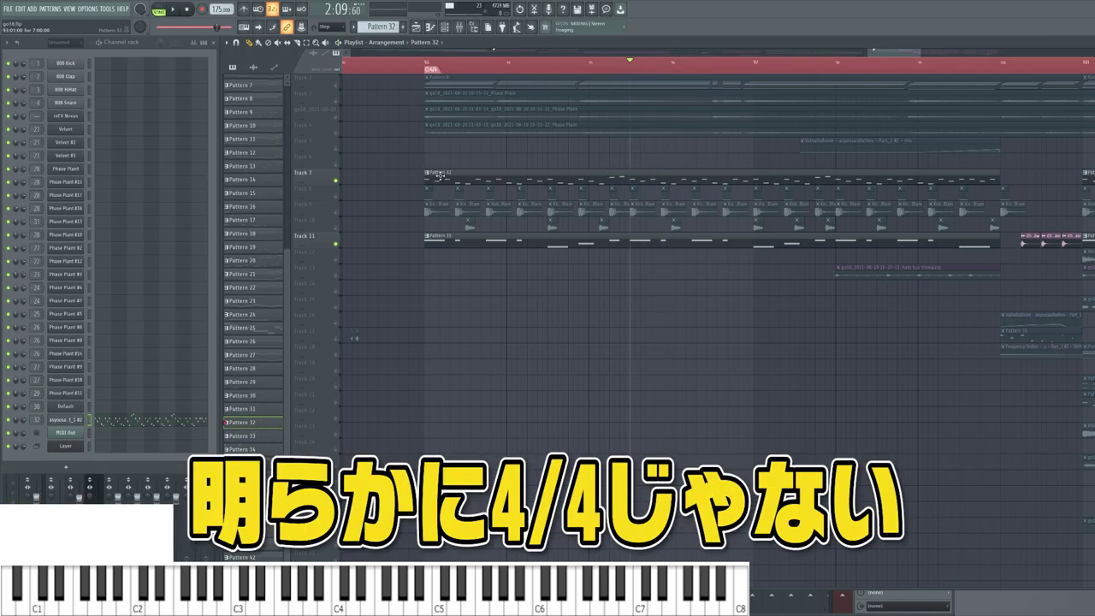
{"action": "scroll", "coordinate": [661, 158], "scroll_direction": "up", "scroll_amount": 2}
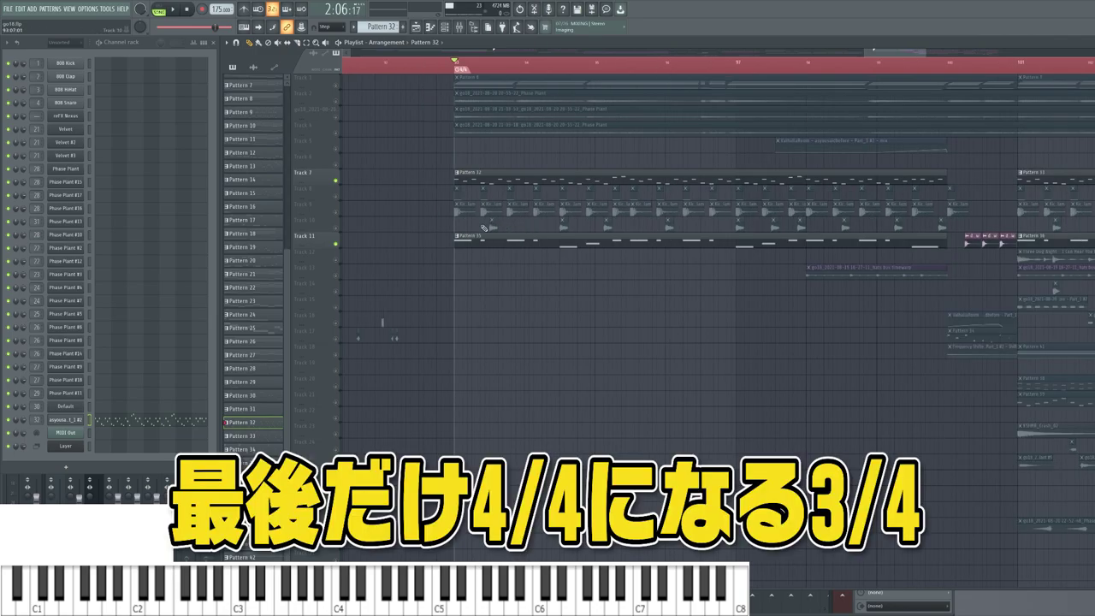
{"action": "scroll", "coordinate": [484, 228], "scroll_direction": "up", "scroll_amount": 2}
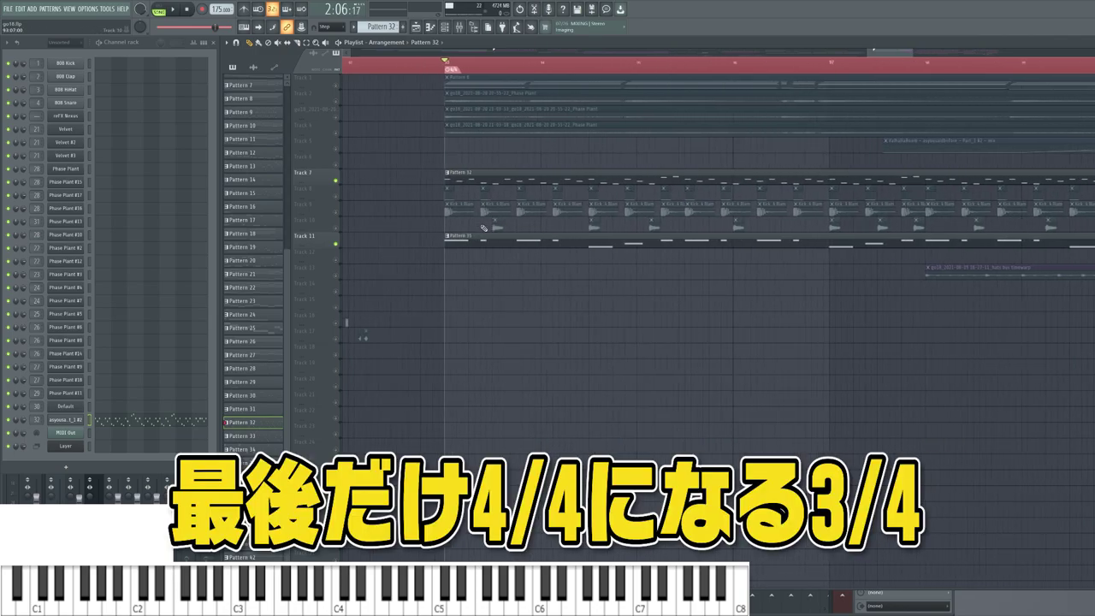
{"action": "key", "text": "space"}
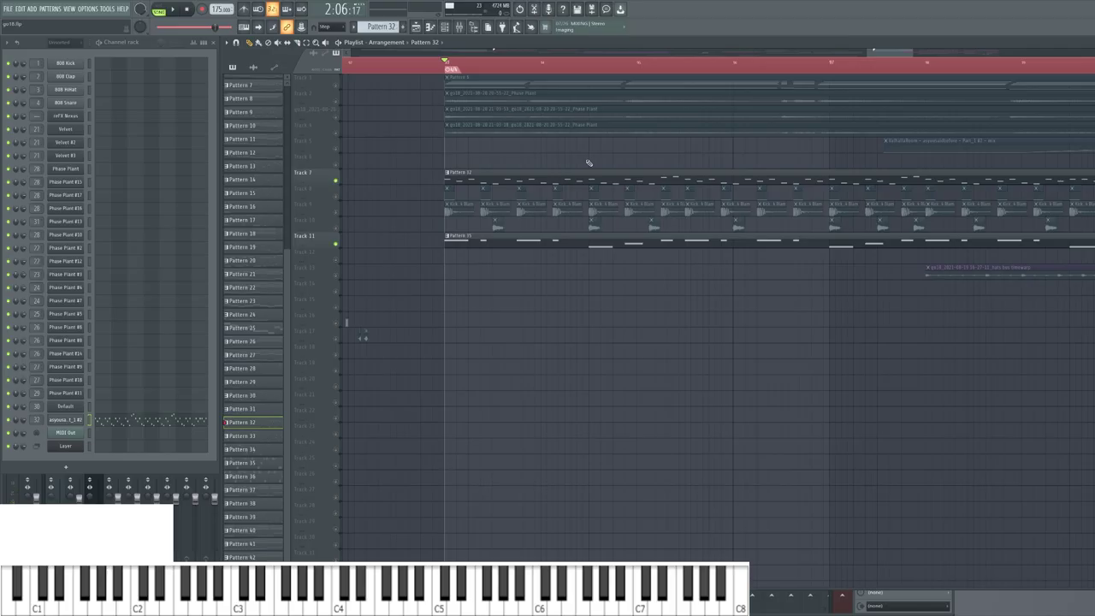
{"action": "scroll", "coordinate": [588, 162], "scroll_direction": "down", "scroll_amount": 1}
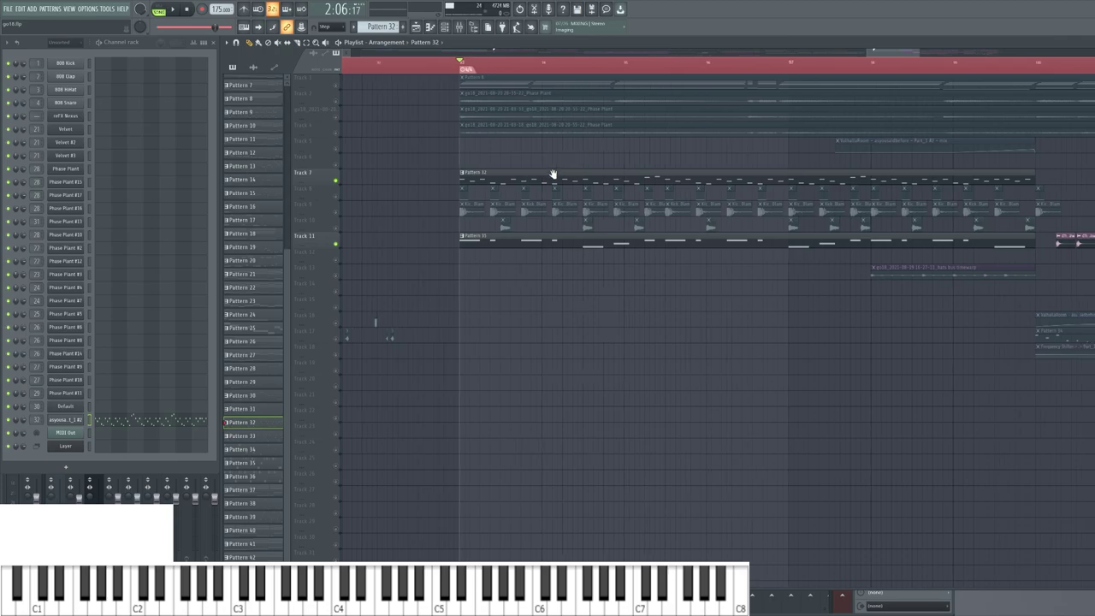
{"action": "scroll", "coordinate": [571, 171], "scroll_direction": "down", "scroll_amount": 1}
{"action": "scroll", "coordinate": [522, 171], "scroll_direction": "up", "scroll_amount": 2}
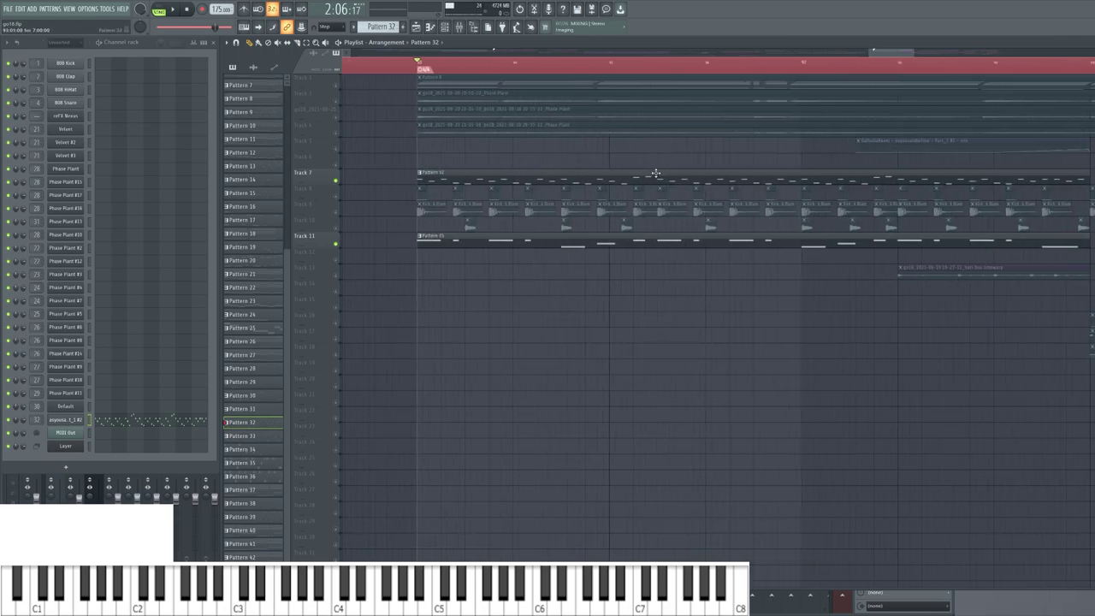
{"action": "left_click", "coordinate": [659, 74]}
{"action": "scroll", "coordinate": [416, 203], "scroll_direction": "down", "scroll_amount": 1}
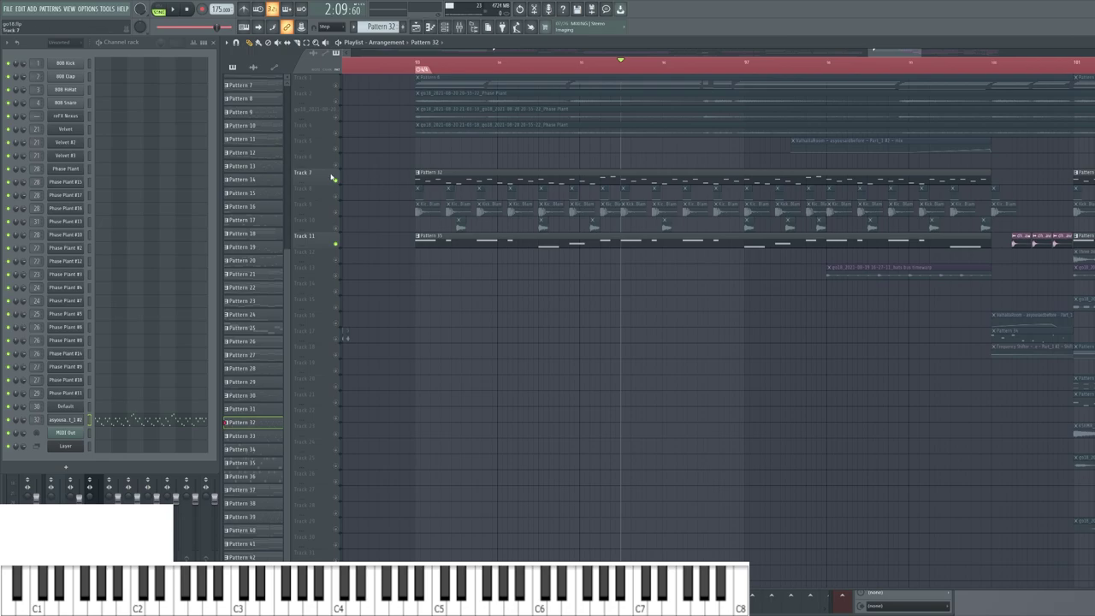
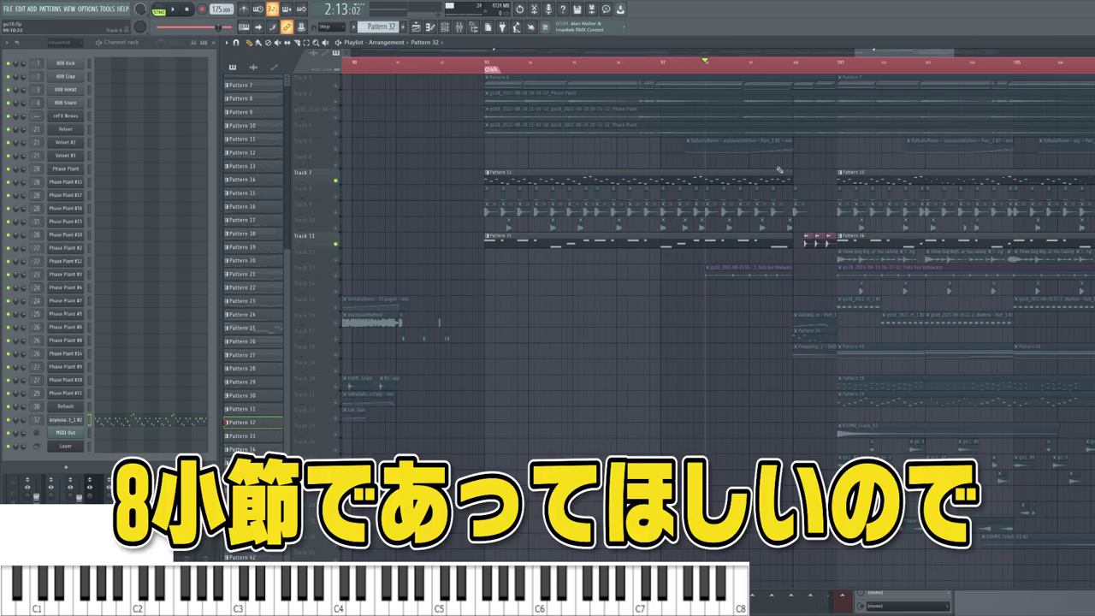
- Enable Tracks 16 to 18 alongside Tracks 7 and 11, and play the shortened third loop of Patterns 32 and 35
{"action": "scroll", "coordinate": [486, 275], "scroll_direction": "right", "scroll_amount": 2}
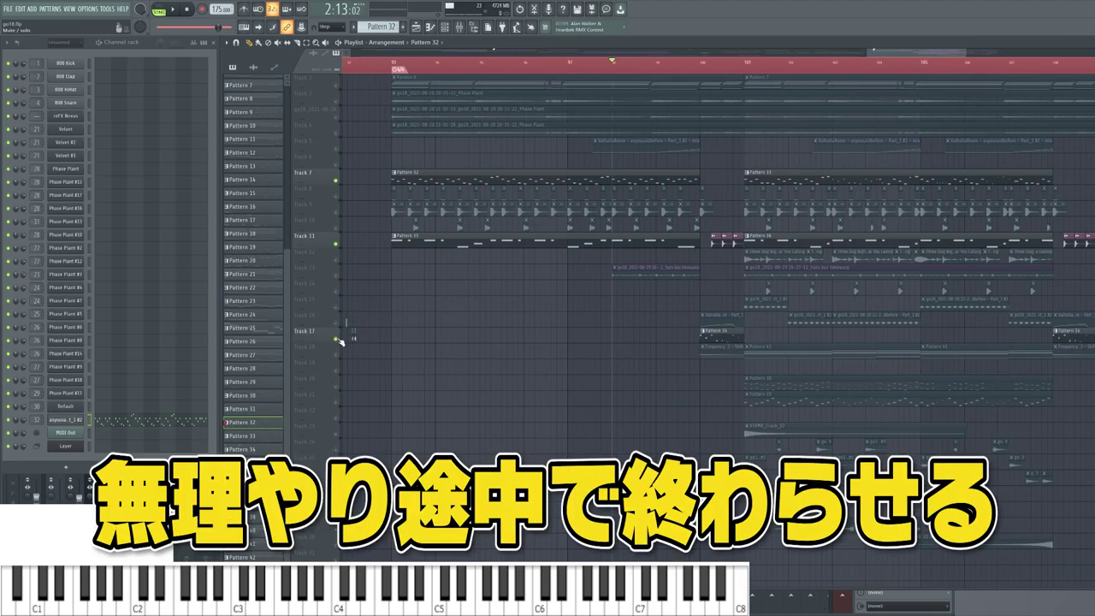
{"action": "key", "text": "space"}
{"action": "scroll", "coordinate": [714, 70], "scroll_direction": "up", "scroll_amount": 1}
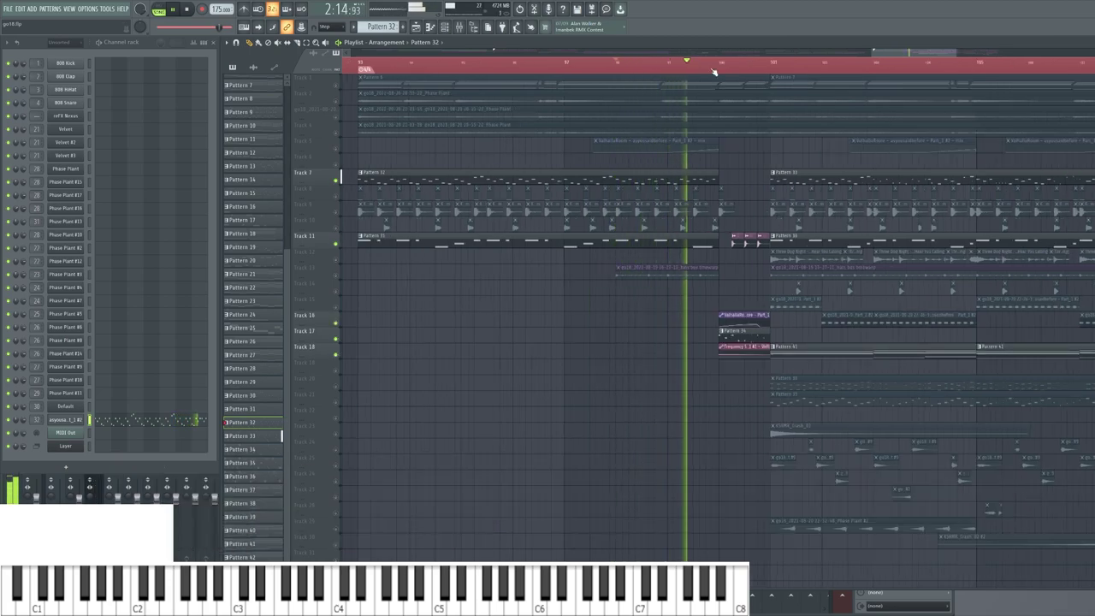
{"action": "key", "text": "space"}
- Enable Track 13's hats bus timewarp clip and play from the third loop's start through to bar 101
{"action": "left_click", "coordinate": [336, 273]}
{"action": "scroll", "coordinate": [669, 275], "scroll_direction": "up", "scroll_amount": 1}
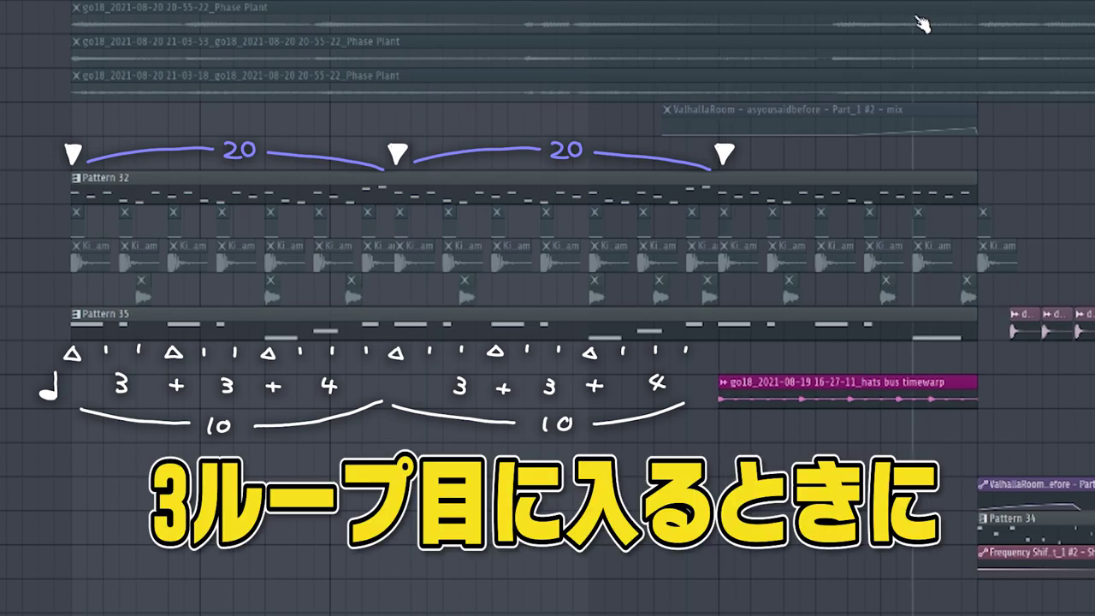
{"action": "left_click", "coordinate": [718, 11]}
{"action": "key", "text": "space"}
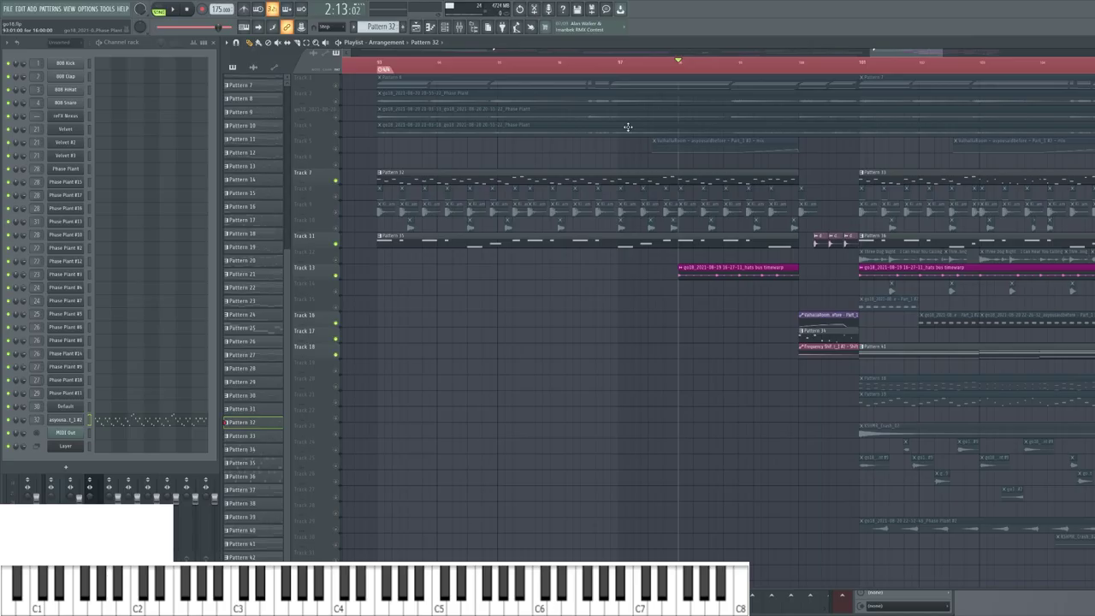
{"action": "scroll", "coordinate": [613, 82], "scroll_direction": "down", "scroll_amount": 2}
{"action": "scroll", "coordinate": [863, 170], "scroll_direction": "up", "scroll_amount": 2}
{"action": "scroll", "coordinate": [588, 139], "scroll_direction": "down", "scroll_amount": 2}
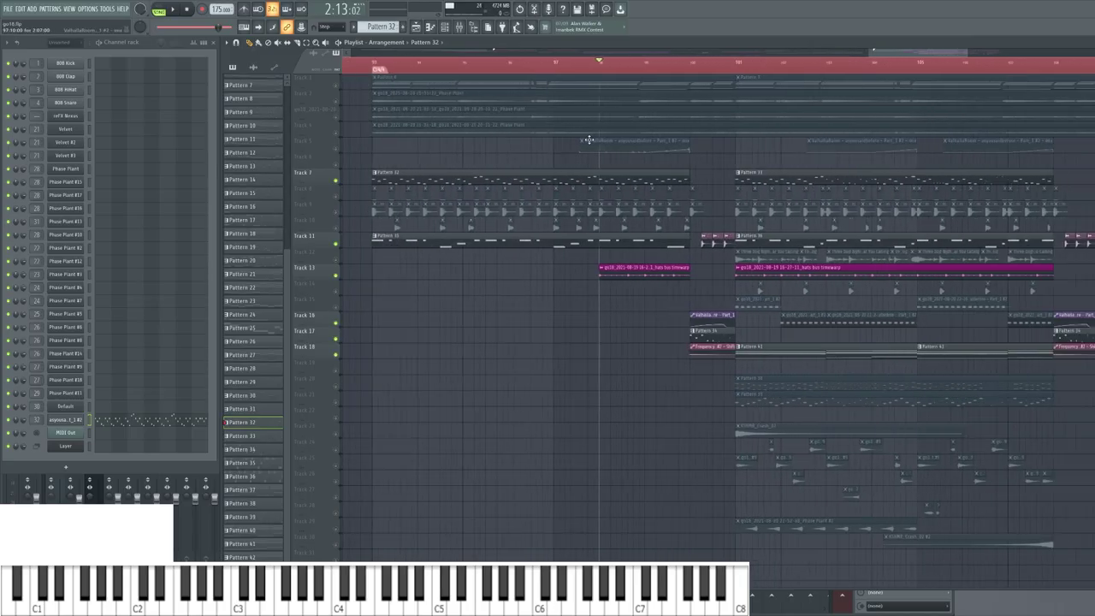
{"action": "scroll", "coordinate": [654, 141], "scroll_direction": "up", "scroll_amount": 1}
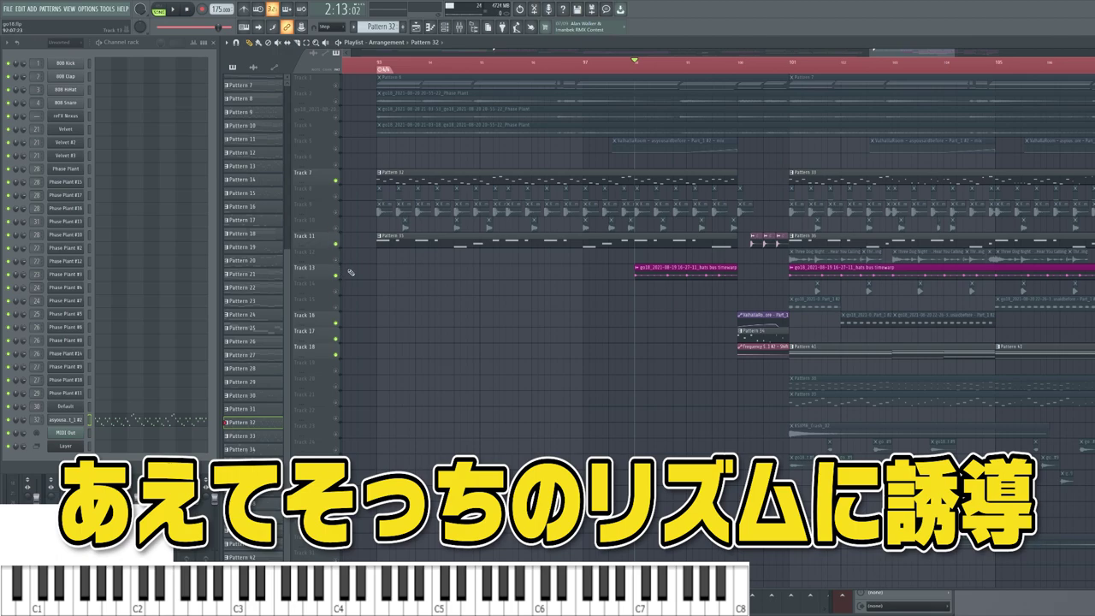
{"action": "key", "text": "space"}
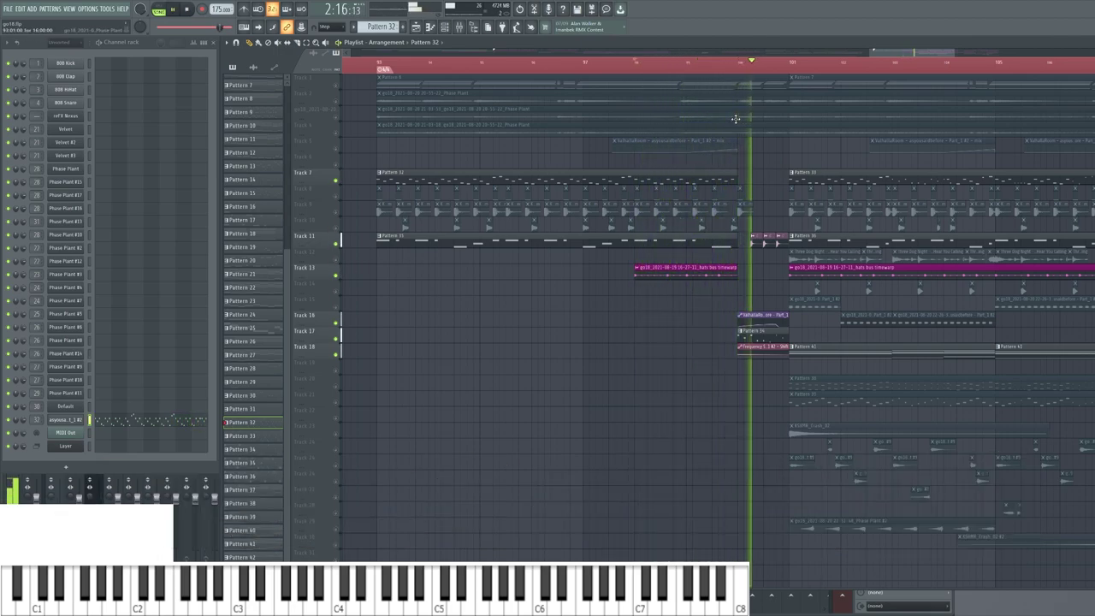
{"action": "key", "text": "space"}
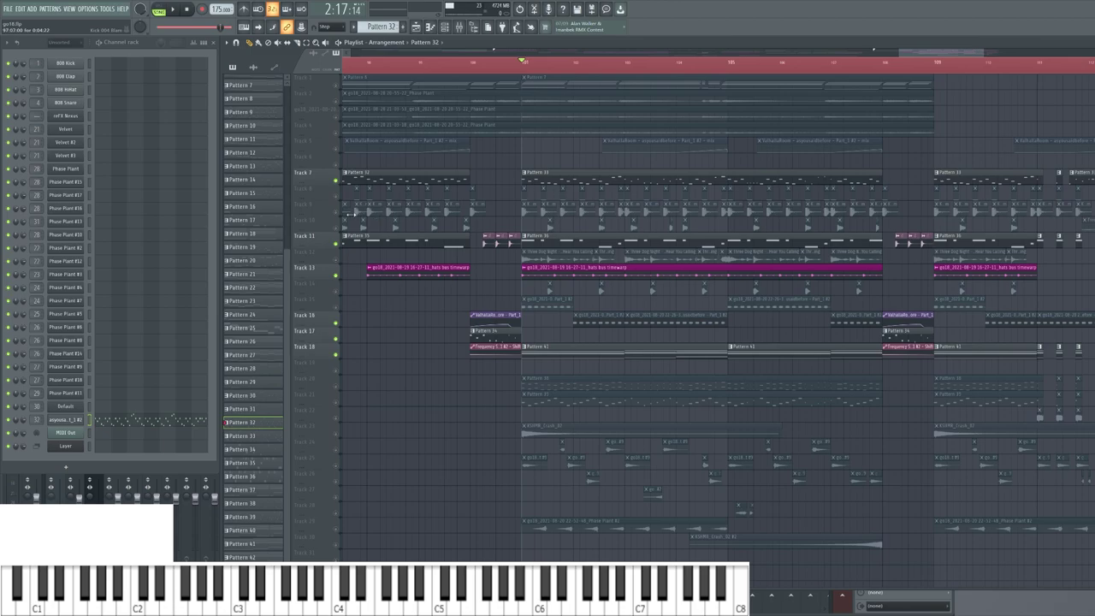
- Solo the kick and clap Tracks 8 to 10, and enable Track 12's Three Dog Night clips with them
{"action": "right_click", "coordinate": [338, 219]}
{"action": "right_click", "coordinate": [338, 179]}
{"action": "right_click", "coordinate": [338, 180]}
{"action": "right_click", "coordinate": [336, 206]}
{"action": "left_click", "coordinate": [336, 196]}
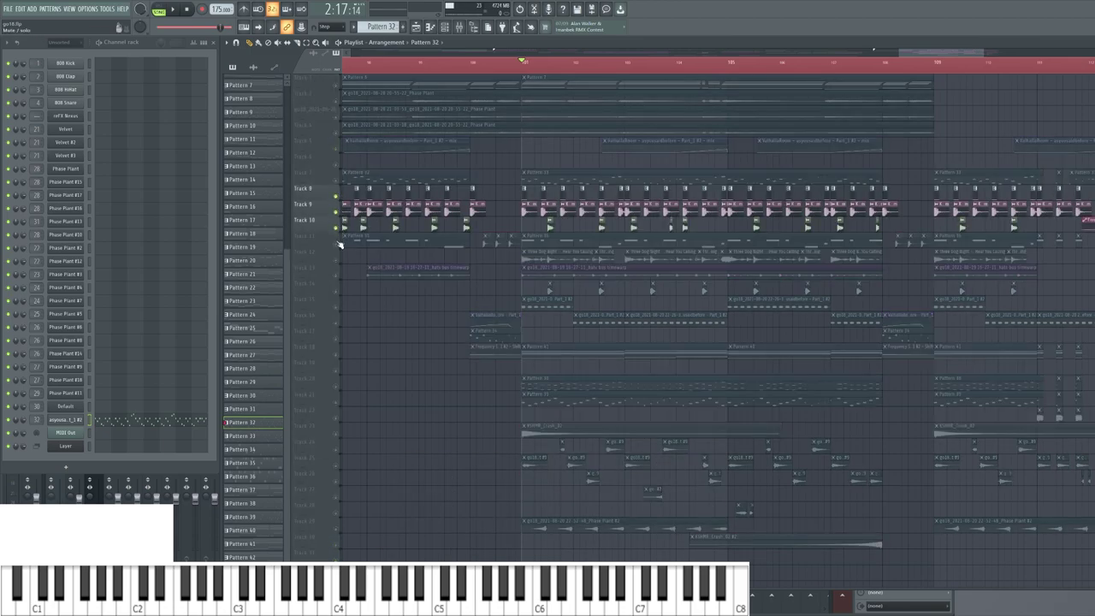
{"action": "left_click", "coordinate": [336, 259]}
- Inspect the sampler settings of Track 12's Three Dog Night - I Can Hear You Calling clip at bar 101
{"action": "scroll", "coordinate": [521, 258], "scroll_direction": "up", "scroll_amount": 2}
{"action": "double_click", "coordinate": [532, 257]}
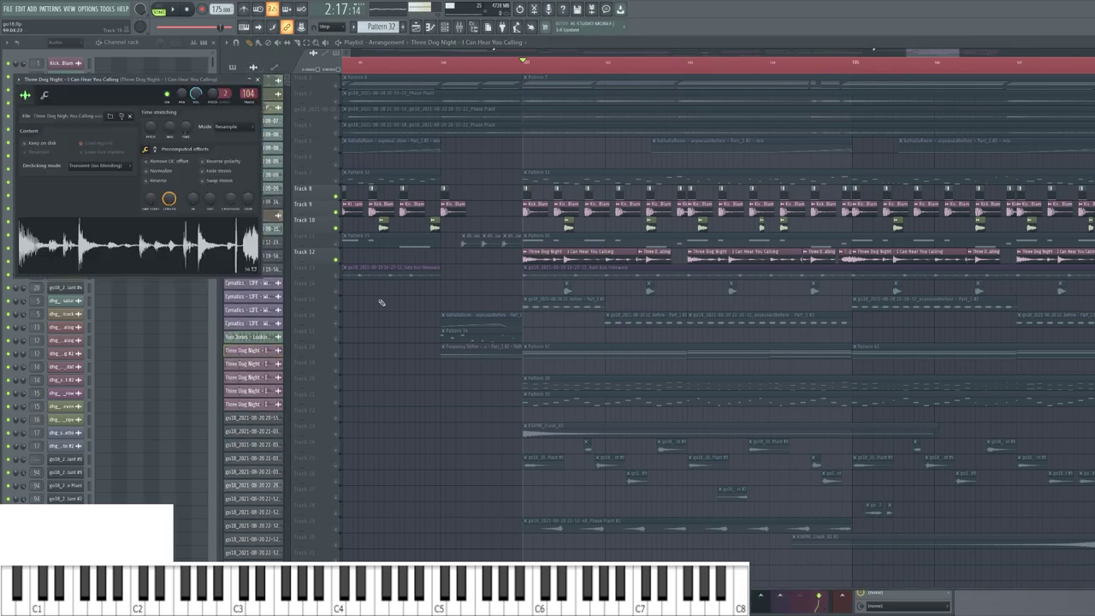
{"action": "left_click", "coordinate": [257, 80]}
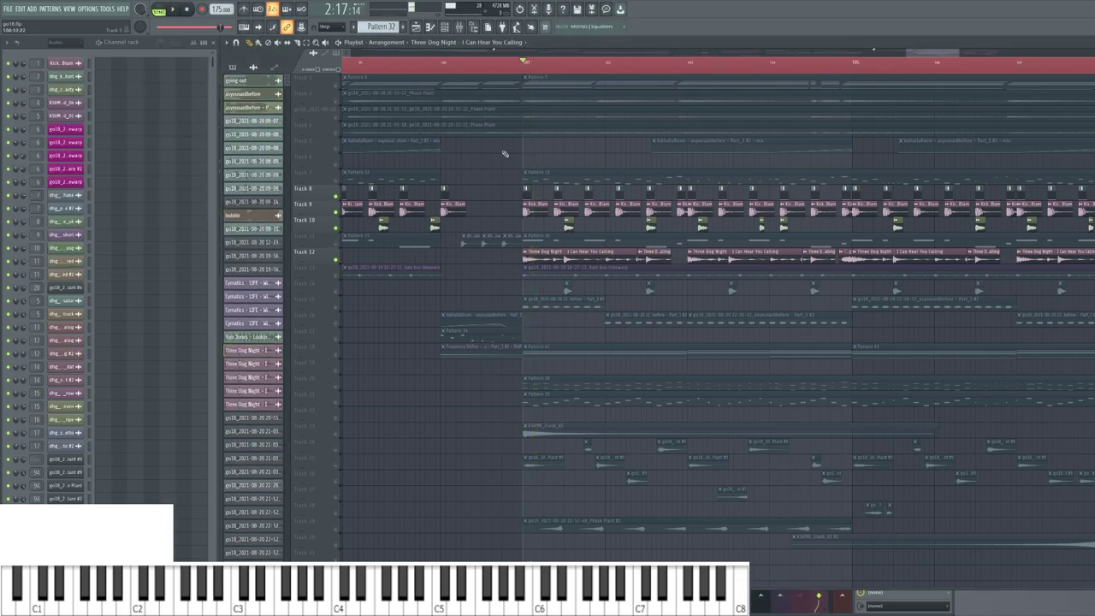
- Enable Track 14 and play the drums from bar 101, adding Track 13's hats bus timewarp clip
{"action": "left_click", "coordinate": [336, 284]}
{"action": "key", "text": "space"}
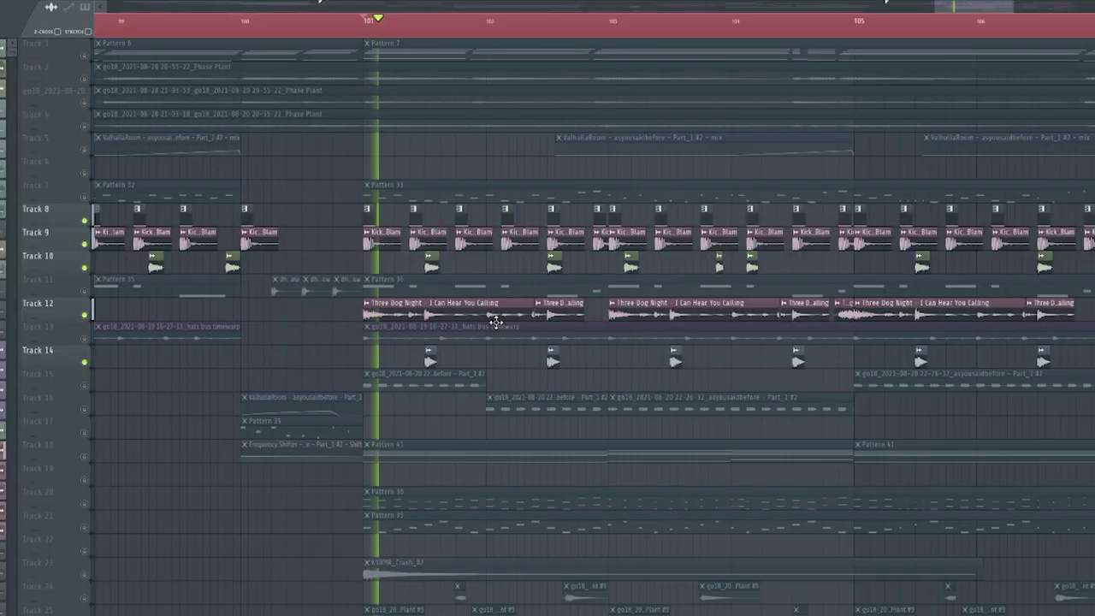
{"action": "left_click", "coordinate": [337, 267]}
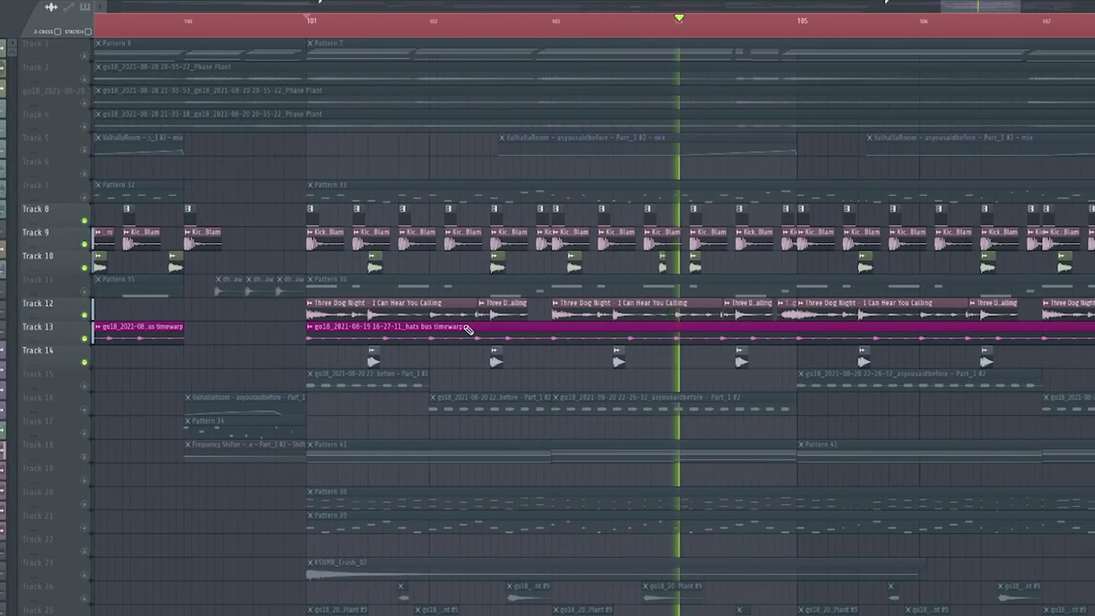
- Enable Track 7 and play Pattern 33 with the drum tracks from bar 101
{"action": "scroll", "coordinate": [446, 259], "scroll_direction": "down", "scroll_amount": 2}
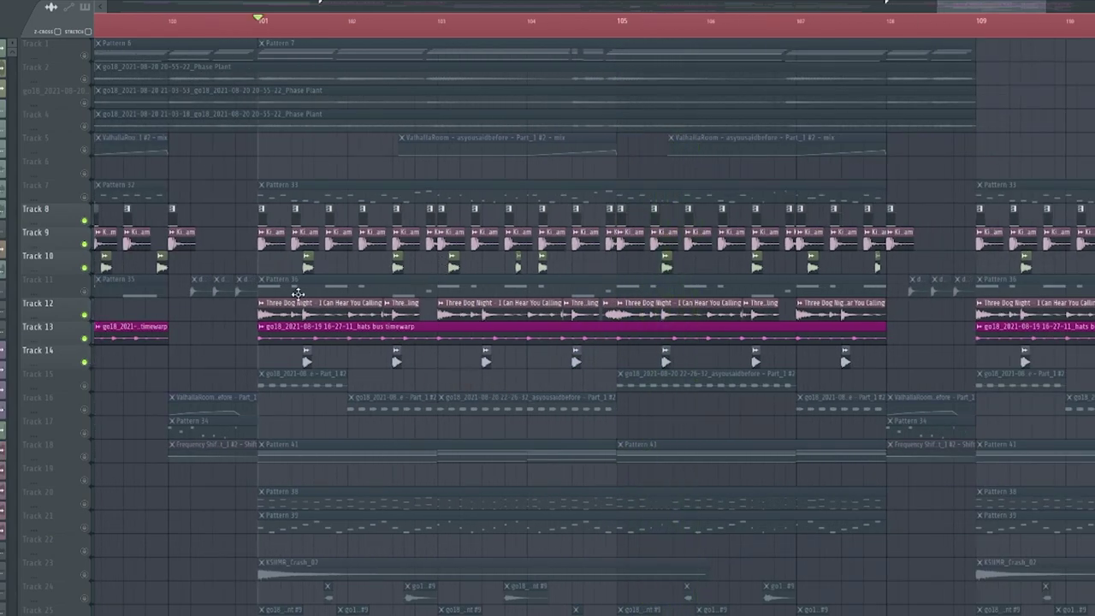
{"action": "left_click_drag", "start_coordinate": [607, 402], "coordinate": [776, 402]}
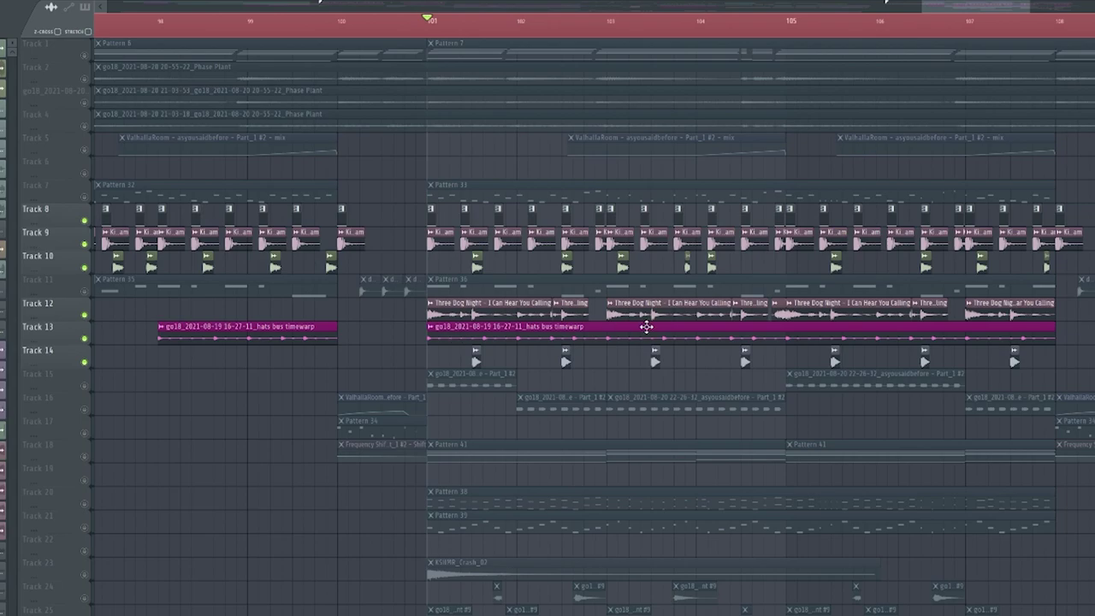
{"action": "scroll", "coordinate": [646, 326], "scroll_direction": "up", "scroll_amount": 1}
{"action": "left_click", "coordinate": [83, 197]}
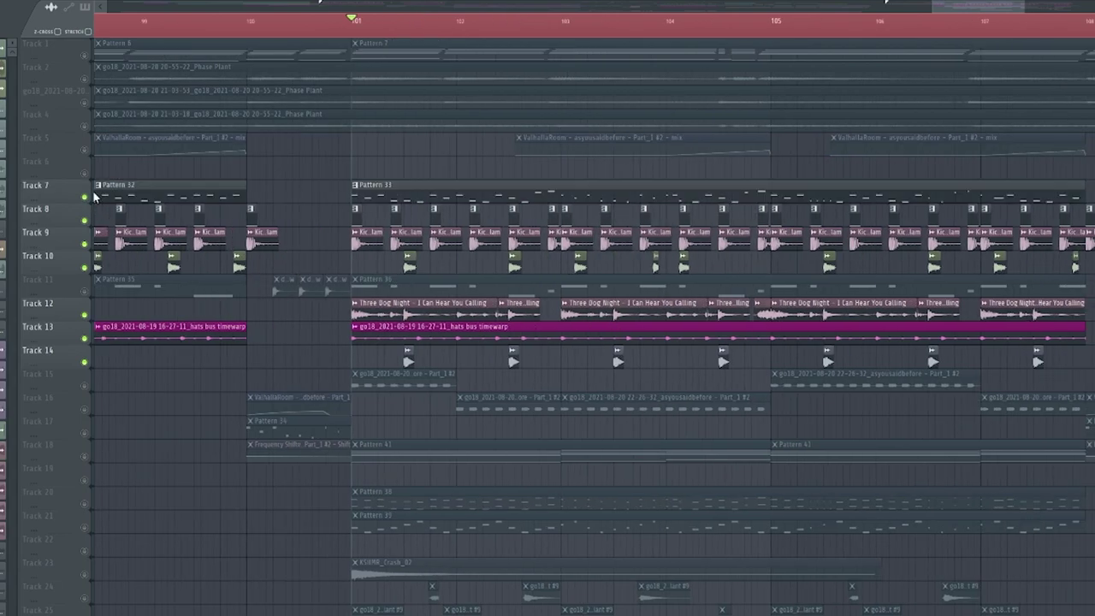
{"action": "scroll", "coordinate": [458, 183], "scroll_direction": "up", "scroll_amount": 2}
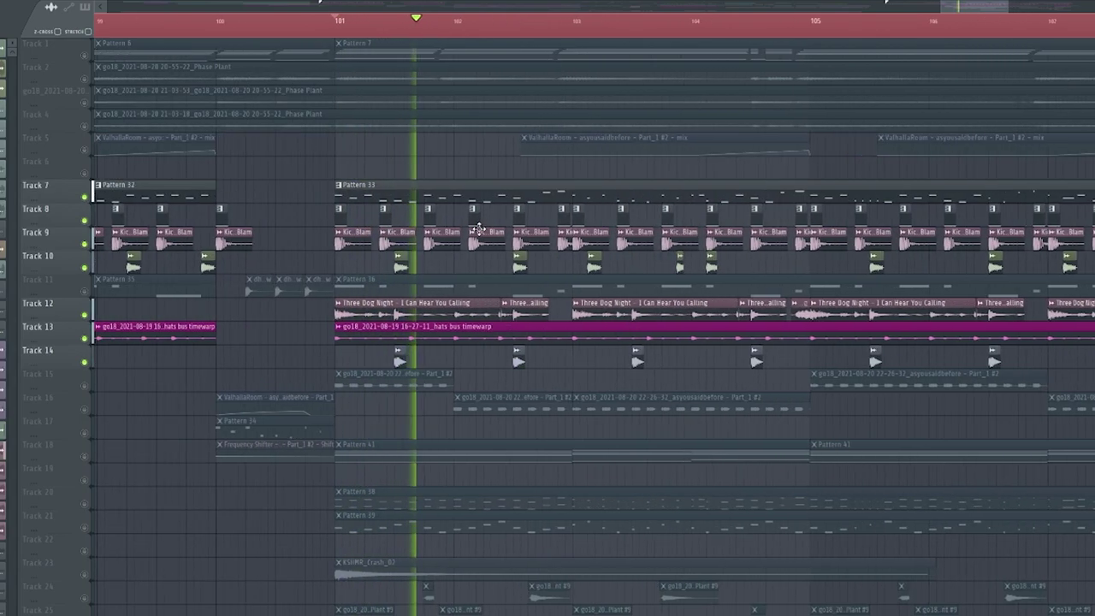
- Stop the playback, enable Track 11 and play its Pattern 36 with the drum tracks and Pattern 33 from bar 101
{"action": "scroll", "coordinate": [465, 170], "scroll_direction": "up", "scroll_amount": 1}
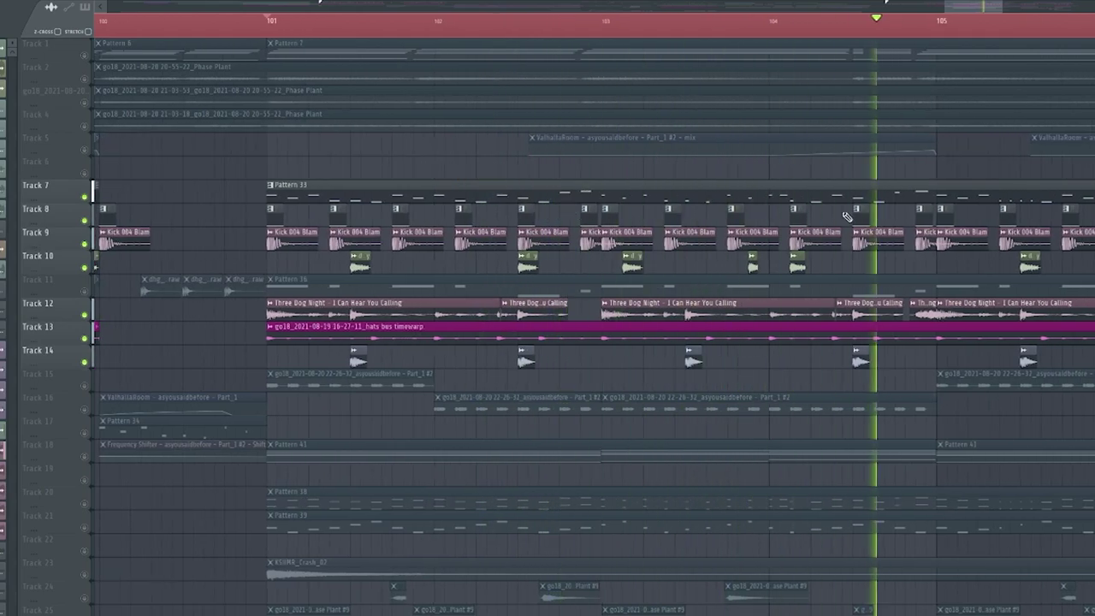
{"action": "scroll", "coordinate": [710, 209], "scroll_direction": "down", "scroll_amount": 2}
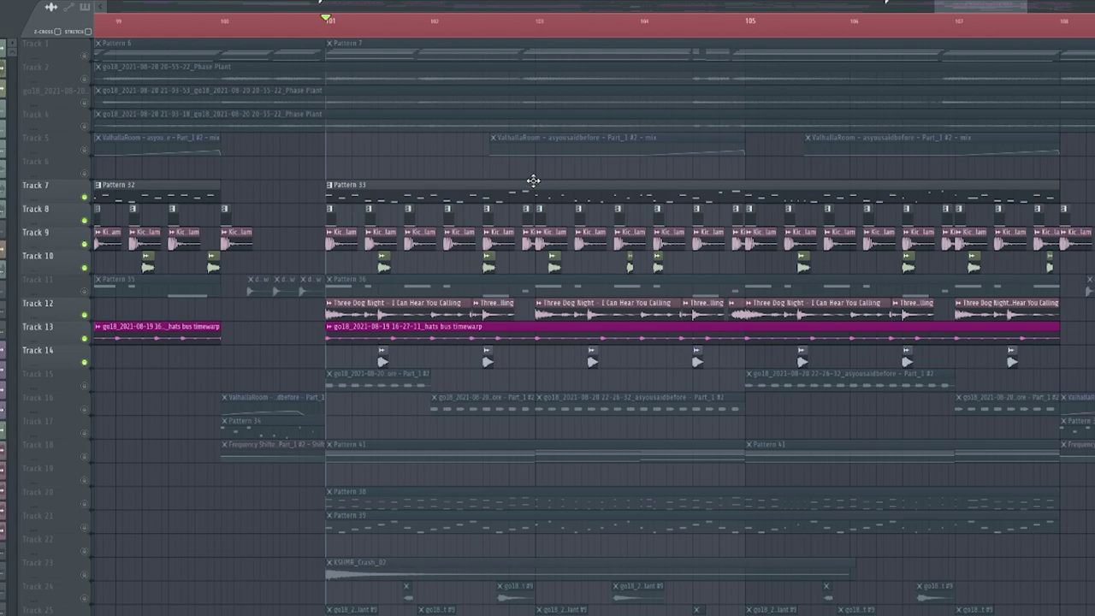
{"action": "key", "text": "space"}
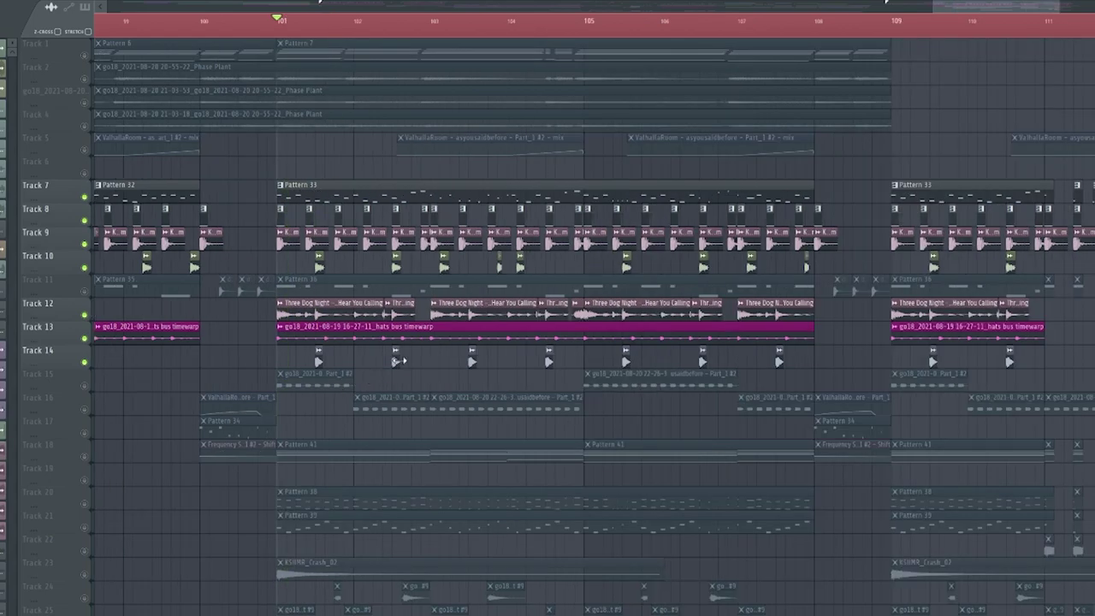
{"action": "scroll", "coordinate": [382, 361], "scroll_direction": "up", "scroll_amount": 2}
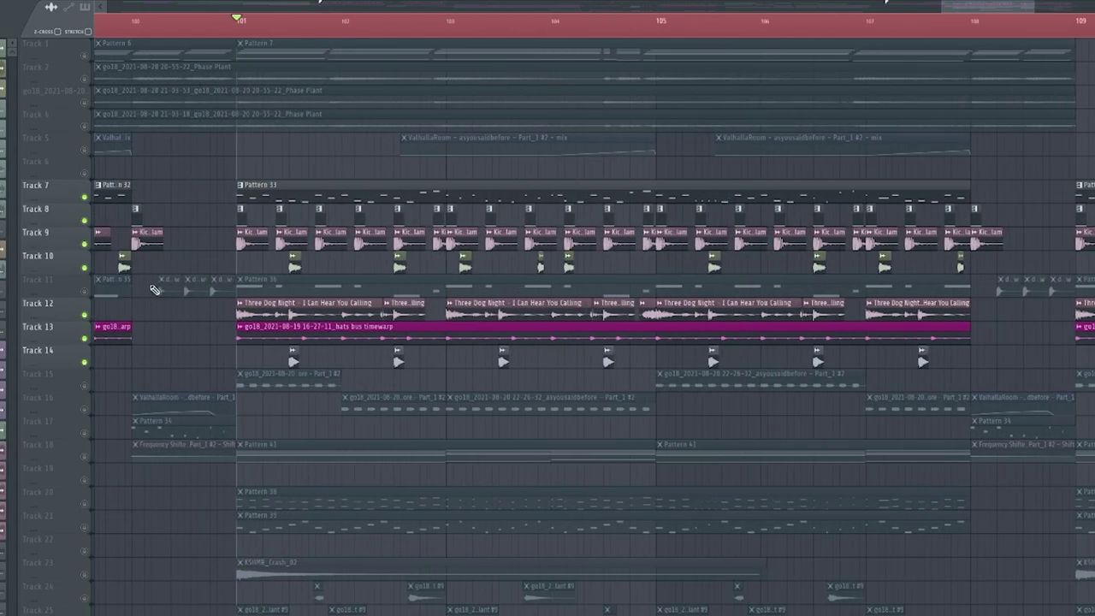
{"action": "left_click", "coordinate": [86, 293]}
{"action": "key", "text": "space"}
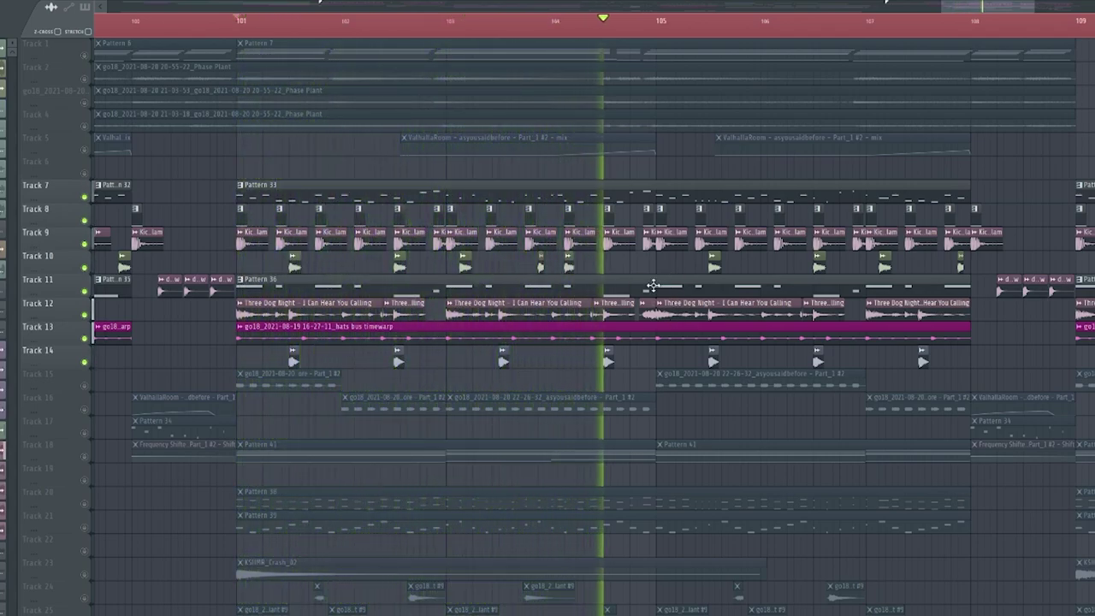
{"action": "key", "text": "space"}
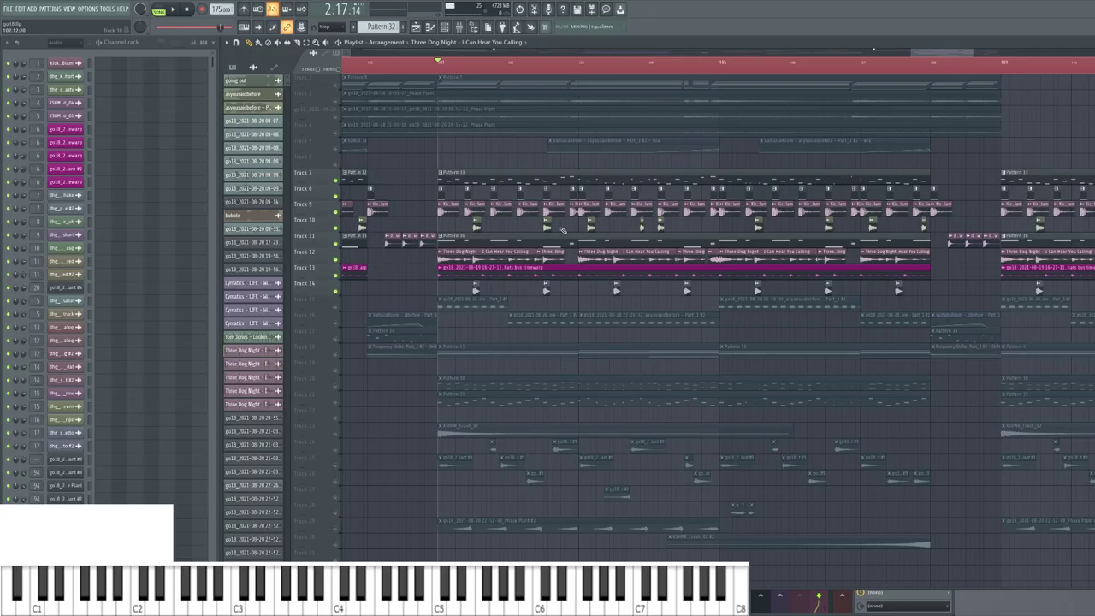
- Solo Tracks 20 and 21 and play Patterns 38 and 39 from bar 101
{"action": "scroll", "coordinate": [507, 331], "scroll_direction": "up", "scroll_amount": 1}
{"action": "right_click", "coordinate": [336, 307]}
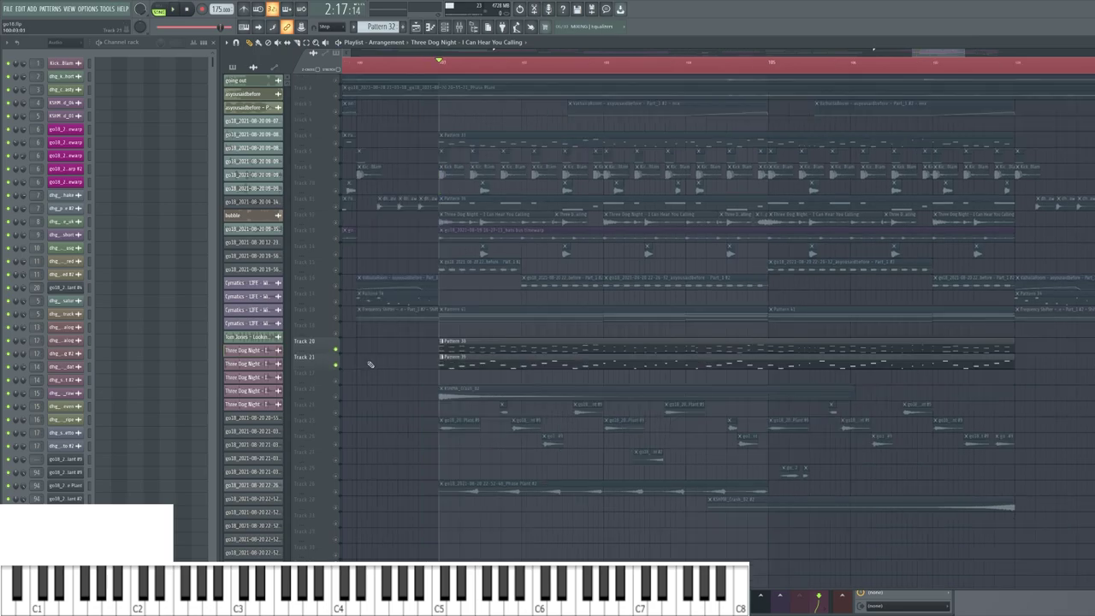
{"action": "key", "text": "space"}
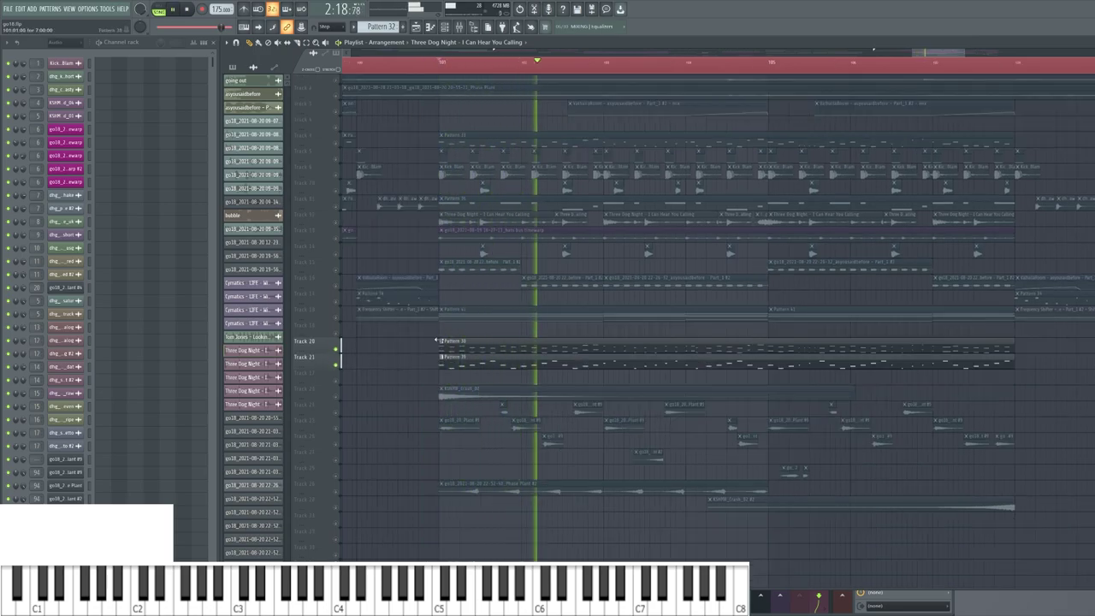
{"action": "key", "text": "space"}
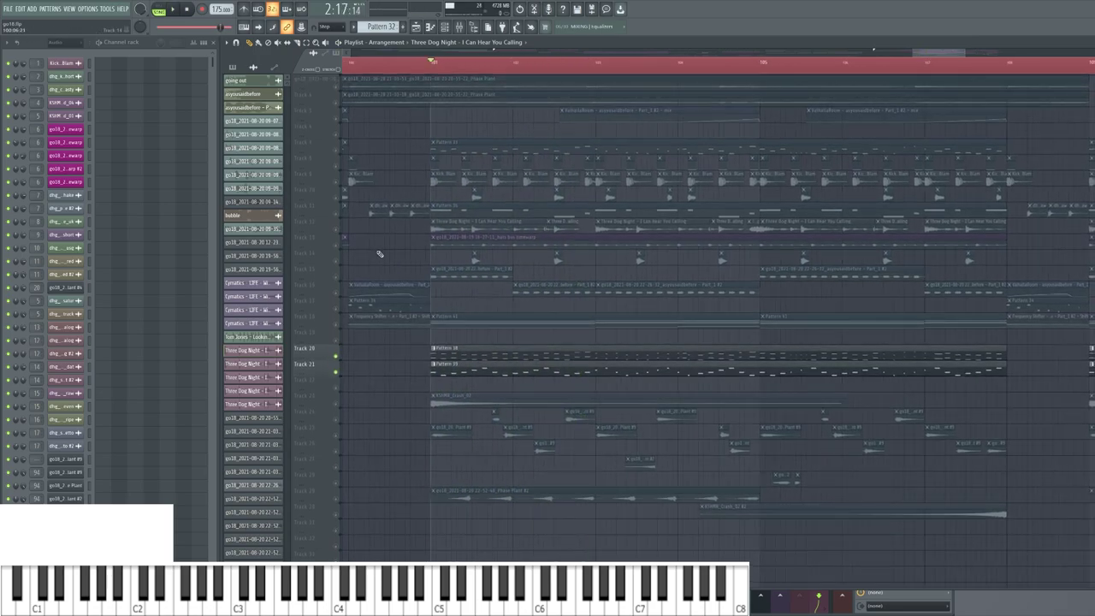
- Enable Track 7 and play its Pattern 33 together with Track 20's Pattern 38 from bar 101
{"action": "left_click", "coordinate": [340, 154]}
{"action": "key", "text": "space"}
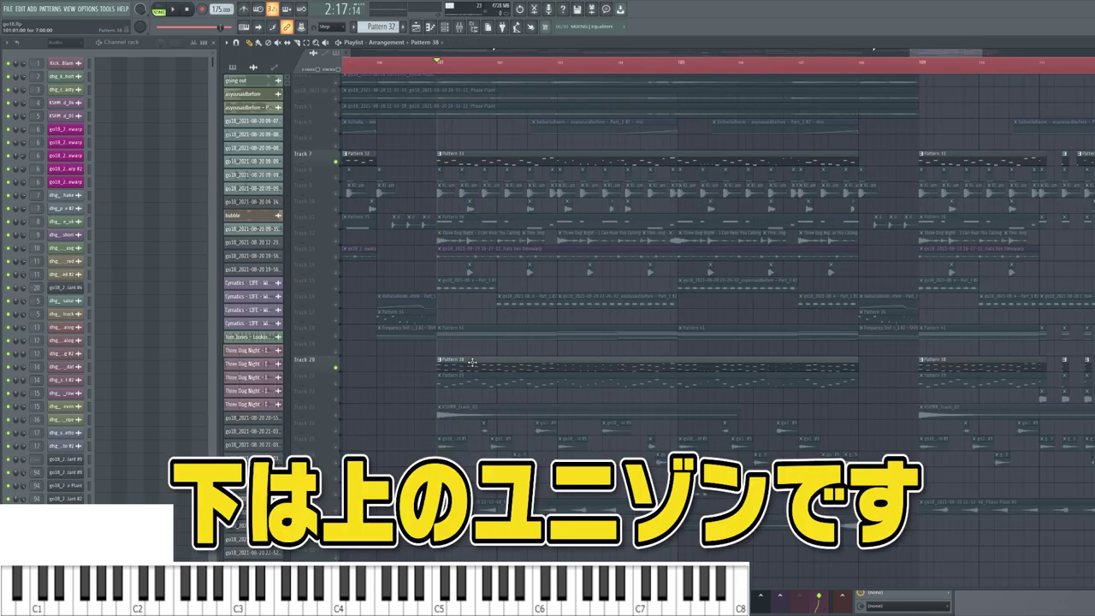
{"action": "key", "text": "space"}
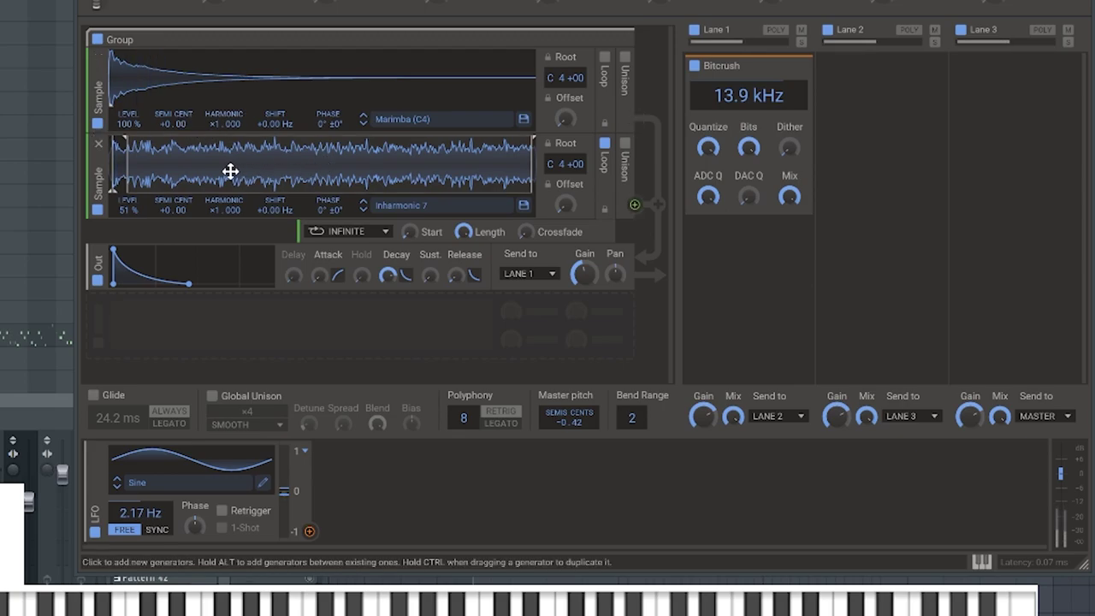
- Compare the synth's Marimba (C4) and Inharmonic 7 sample layers by disabling each in turn and enabling both again
{"action": "left_click", "coordinate": [98, 125]}
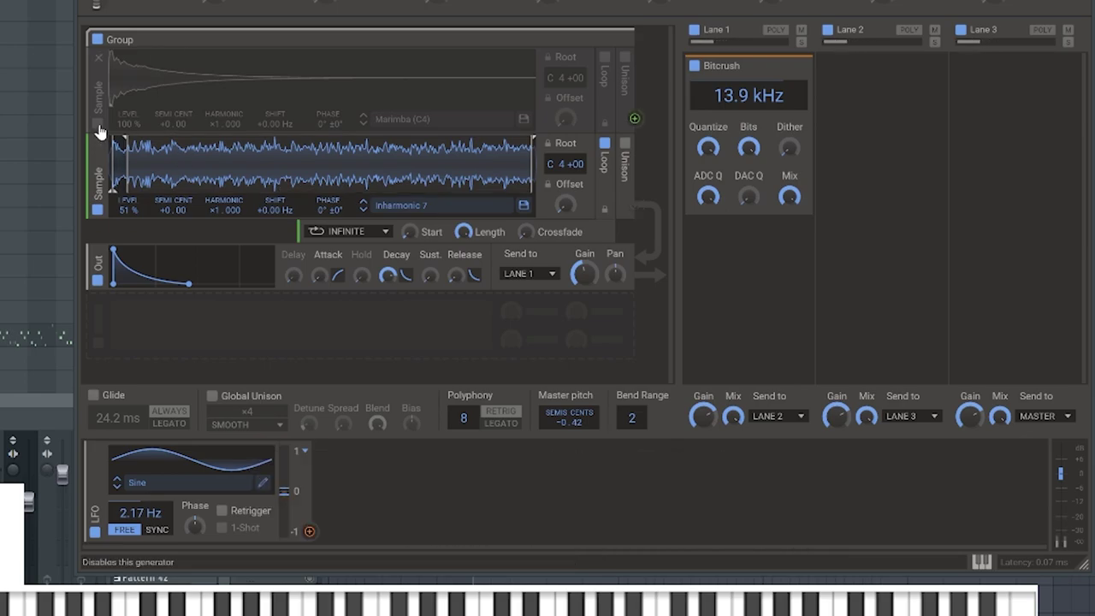
{"action": "left_click", "coordinate": [98, 124]}
{"action": "left_click", "coordinate": [99, 211]}
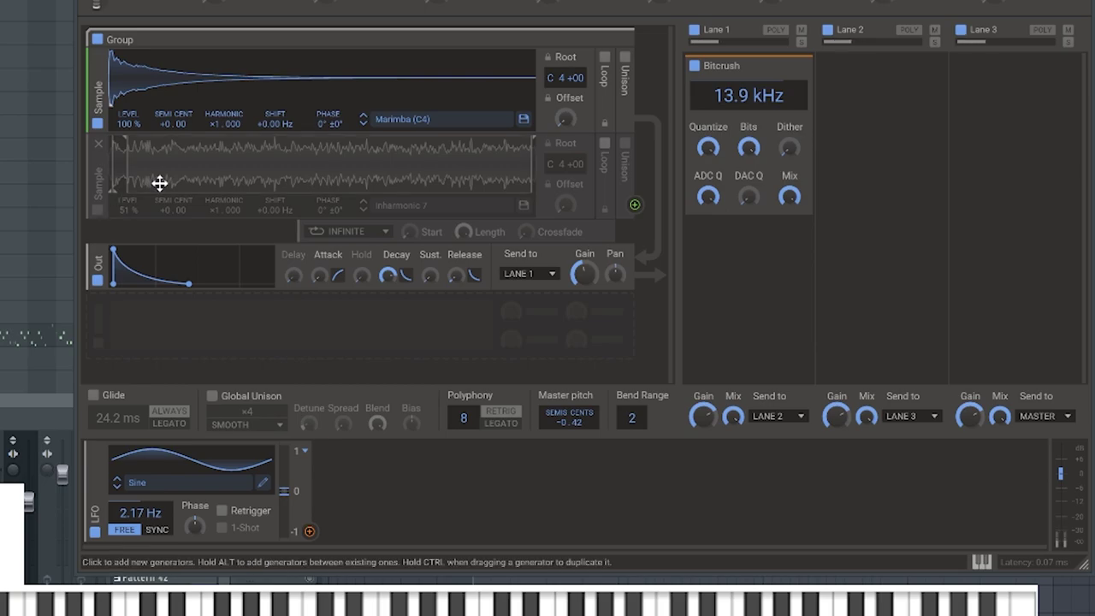
{"action": "left_click", "coordinate": [98, 210]}
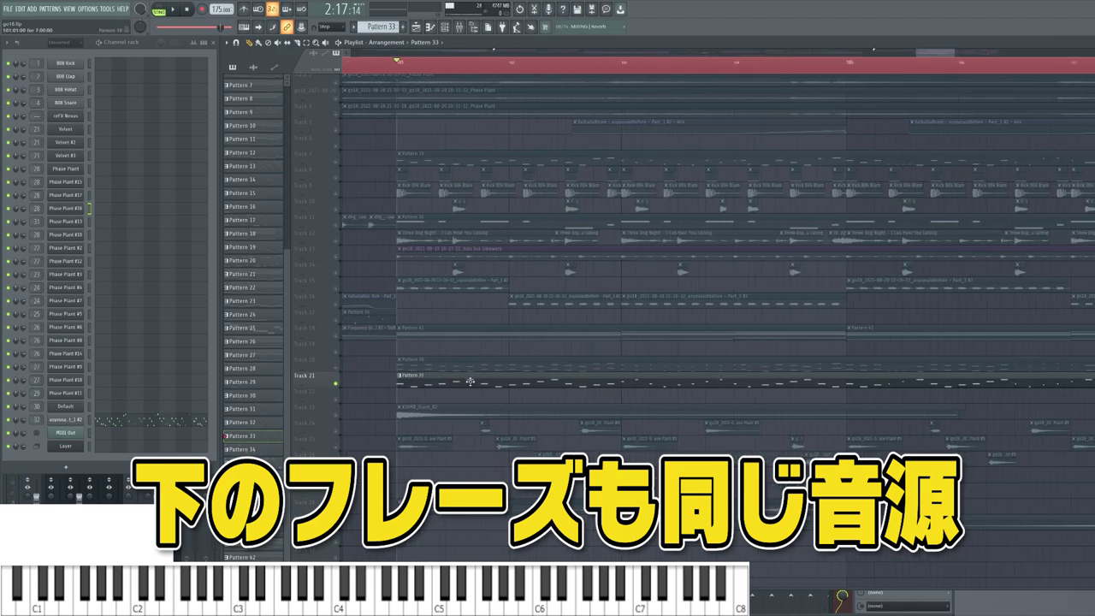
- Play Track 21's Pattern 39 alone from bar 101 and inspect its notes in the piano roll
{"action": "key", "text": "space"}
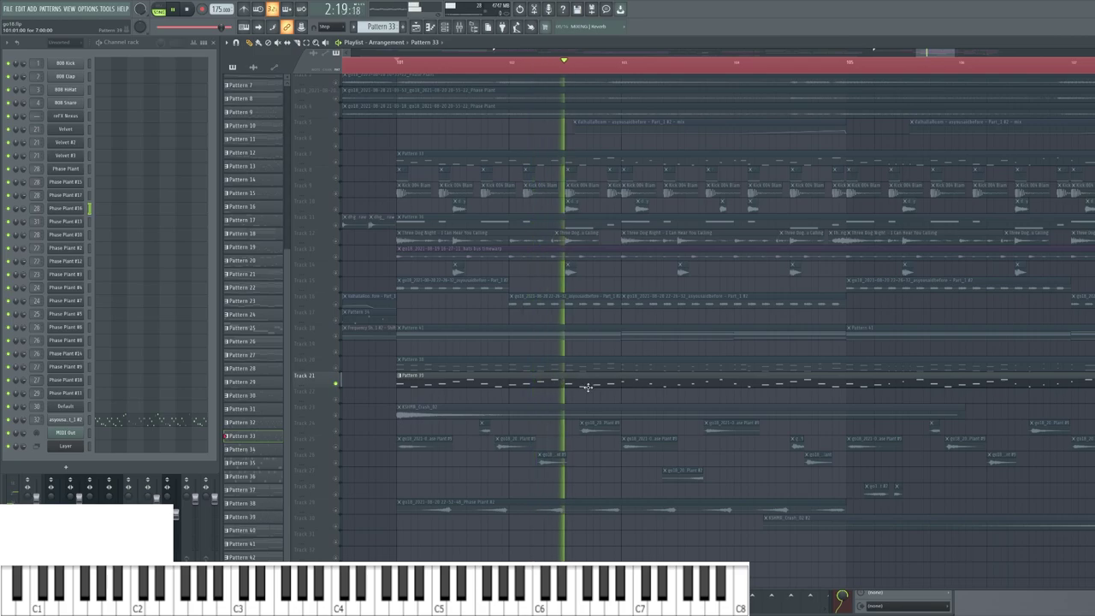
{"action": "key", "text": "space"}
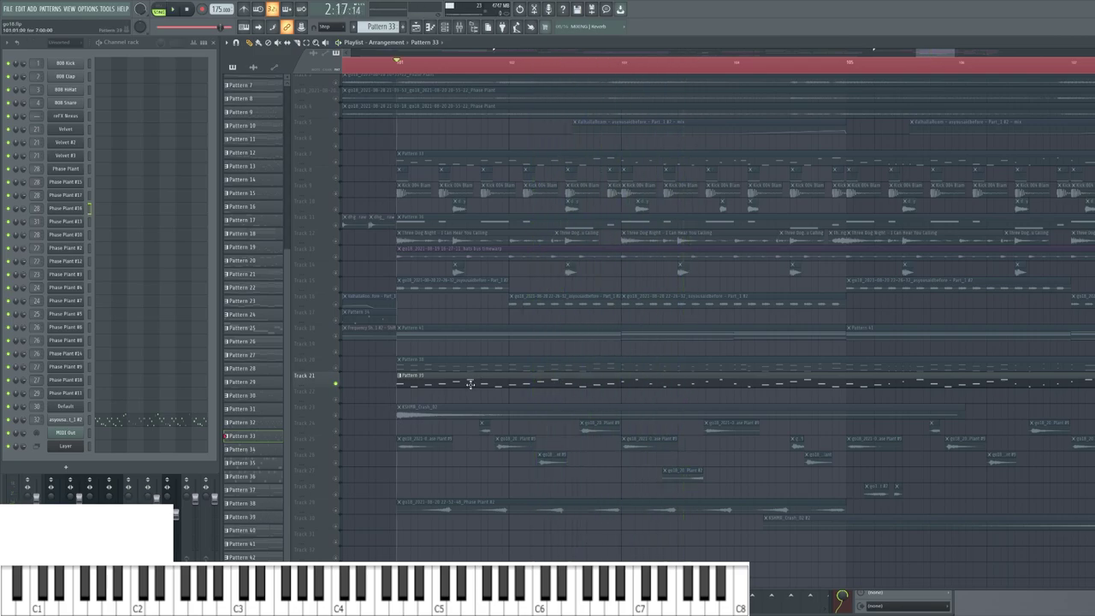
{"action": "double_click", "coordinate": [449, 373]}
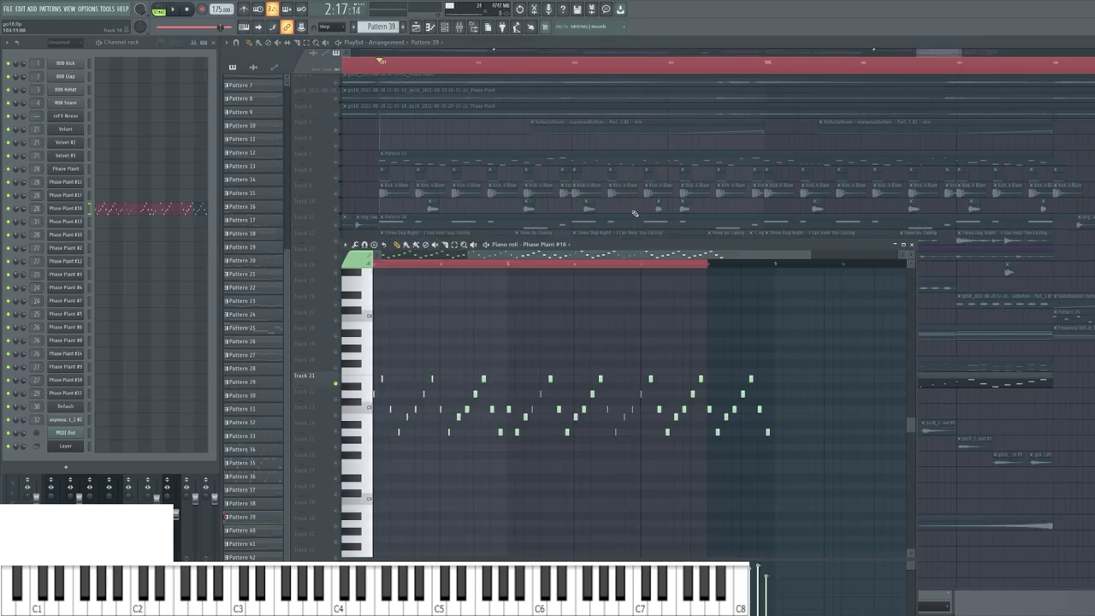
{"action": "right_click", "coordinate": [634, 213]}
{"action": "double_click", "coordinate": [384, 384]}
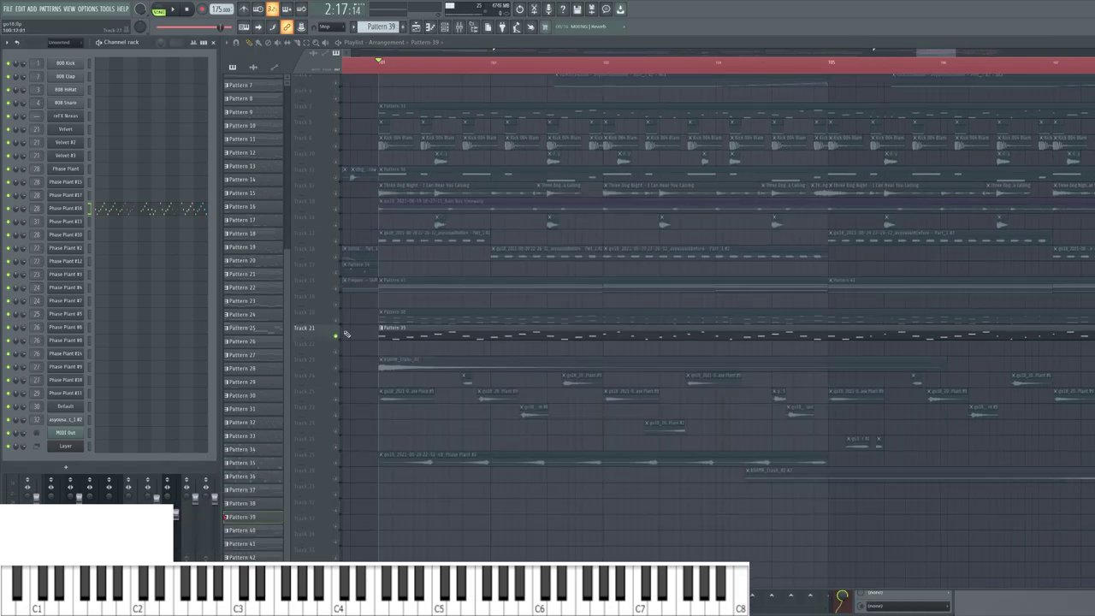
- Enable Track 20 alongside Track 21 and play both patterns together from bar 101
{"action": "left_click", "coordinate": [337, 322]}
{"action": "key", "text": "space"}
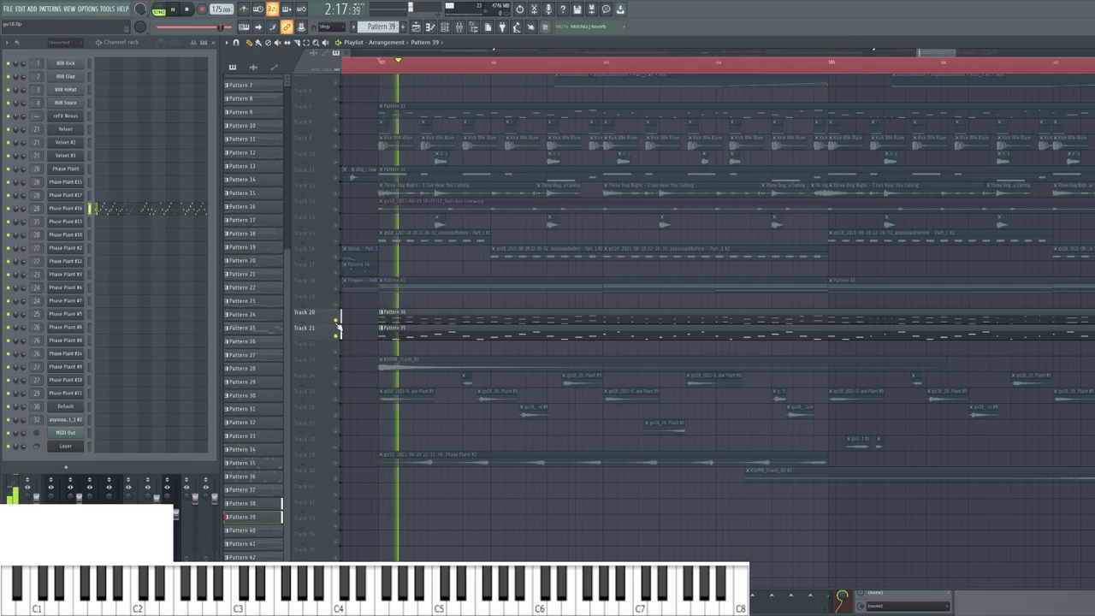
{"action": "key", "text": "space"}
- Solo Tracks 24 to 28 and play their resampled Phase Plant clips from bar 101, with and without Track 29
{"action": "right_click", "coordinate": [336, 400]}
{"action": "left_click", "coordinate": [336, 385]}
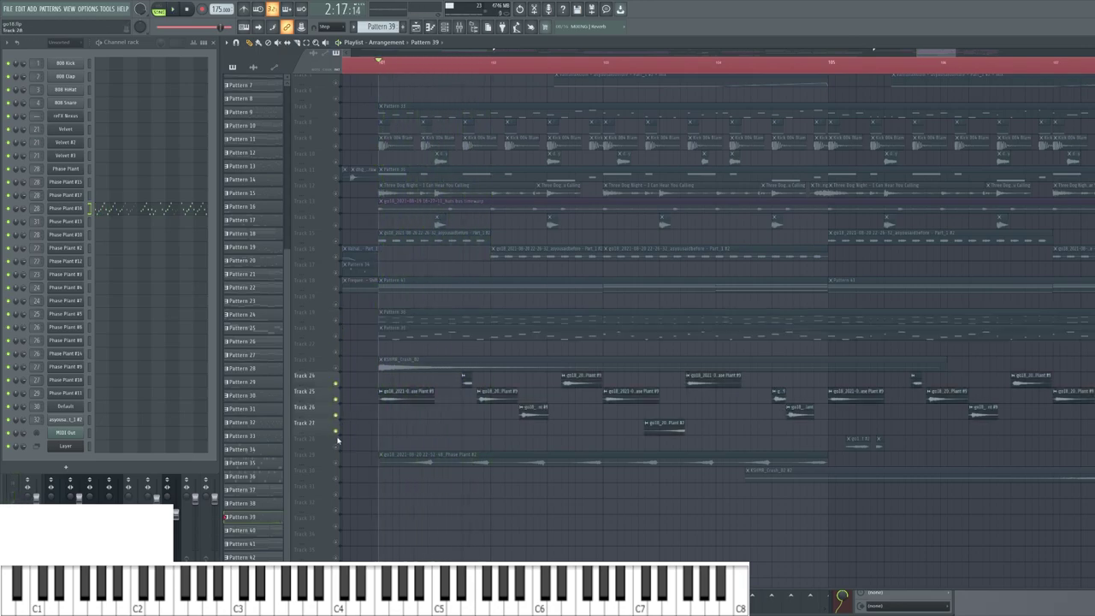
{"action": "left_click", "coordinate": [336, 462]}
{"action": "key", "text": "space"}
{"action": "key", "text": "space"}
{"action": "left_click", "coordinate": [335, 462]}
{"action": "key", "text": "space"}
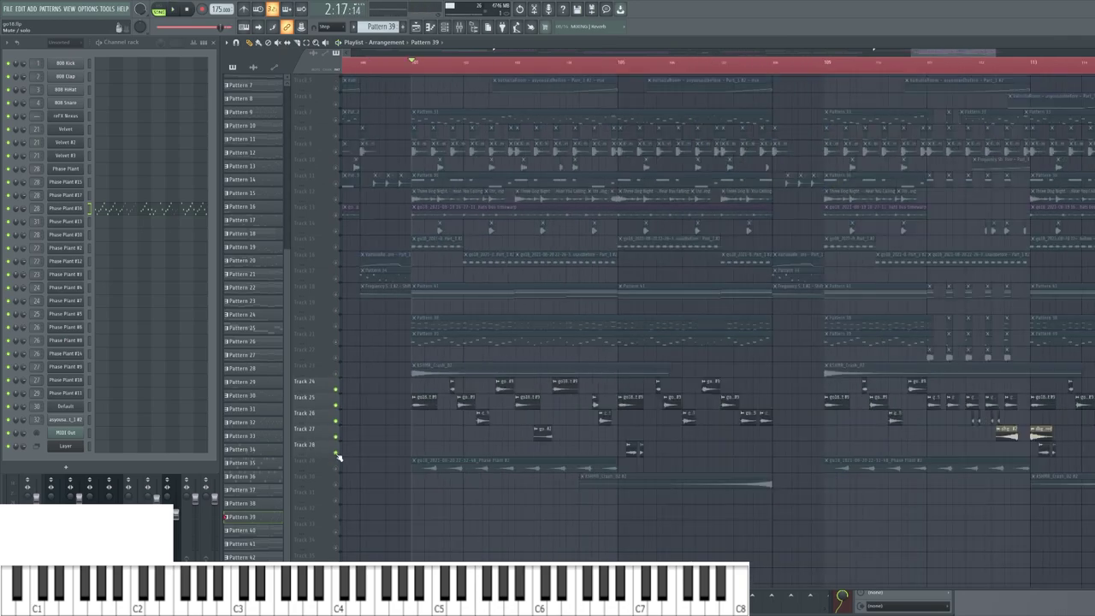
- Isolate Track 18 and play Pattern 41 from bar 101 while examining its chords in the piano roll
{"action": "left_click", "coordinate": [337, 295]}
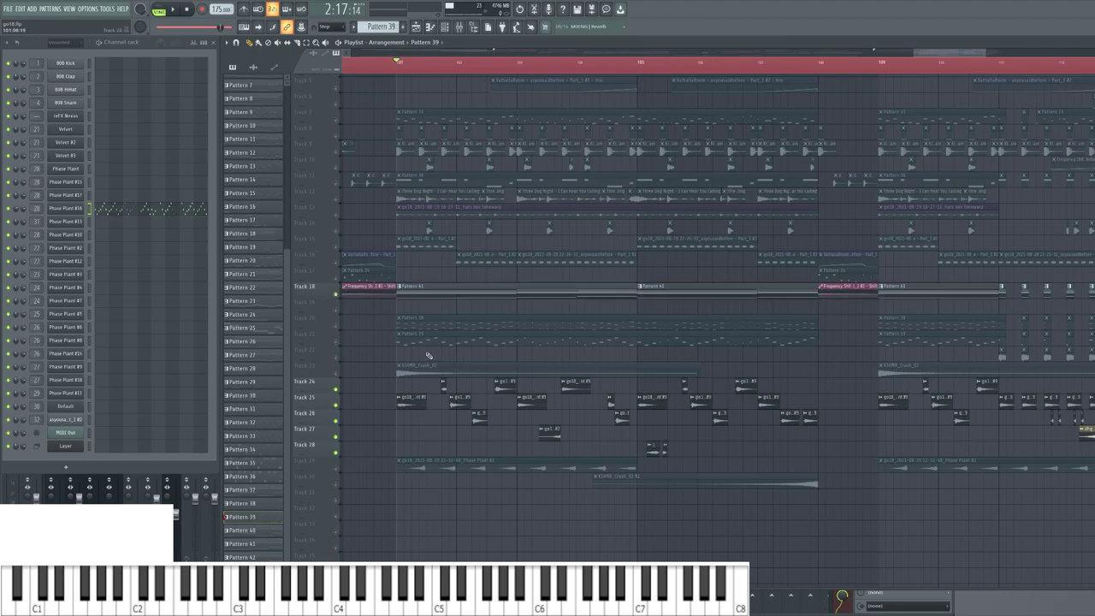
{"action": "scroll", "coordinate": [711, 367], "scroll_direction": "down", "scroll_amount": 3}
{"action": "scroll", "coordinate": [733, 362], "scroll_direction": "up", "scroll_amount": 4}
{"action": "scroll", "coordinate": [442, 342], "scroll_direction": "down", "scroll_amount": 1}
{"action": "scroll", "coordinate": [418, 341], "scroll_direction": "up", "scroll_amount": 2}
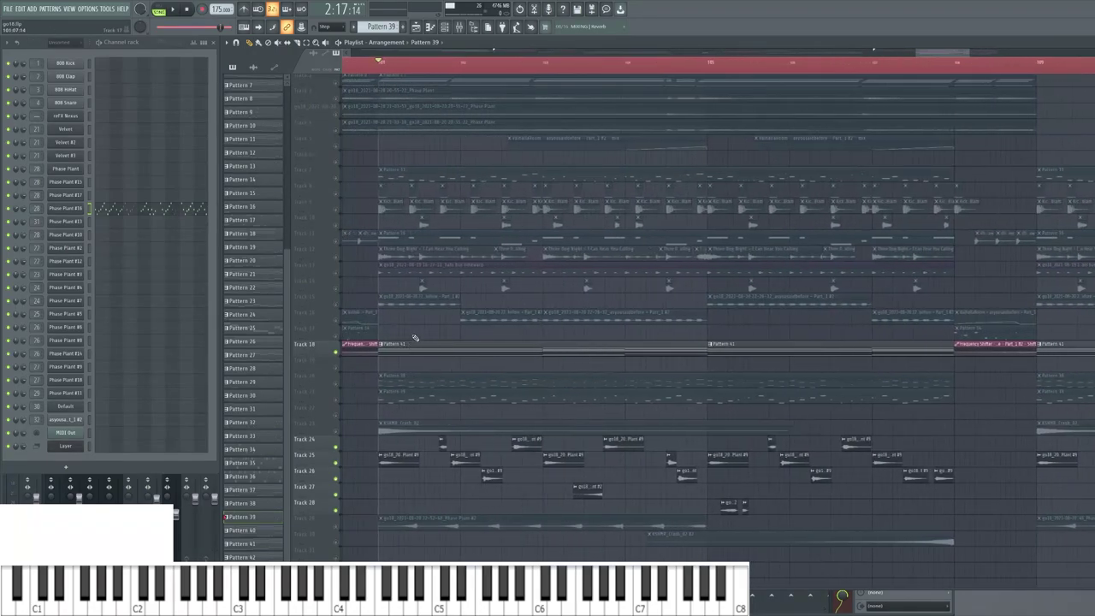
{"action": "key", "text": "space"}
{"action": "left_click_drag", "start_coordinate": [335, 447], "coordinate": [337, 506]}
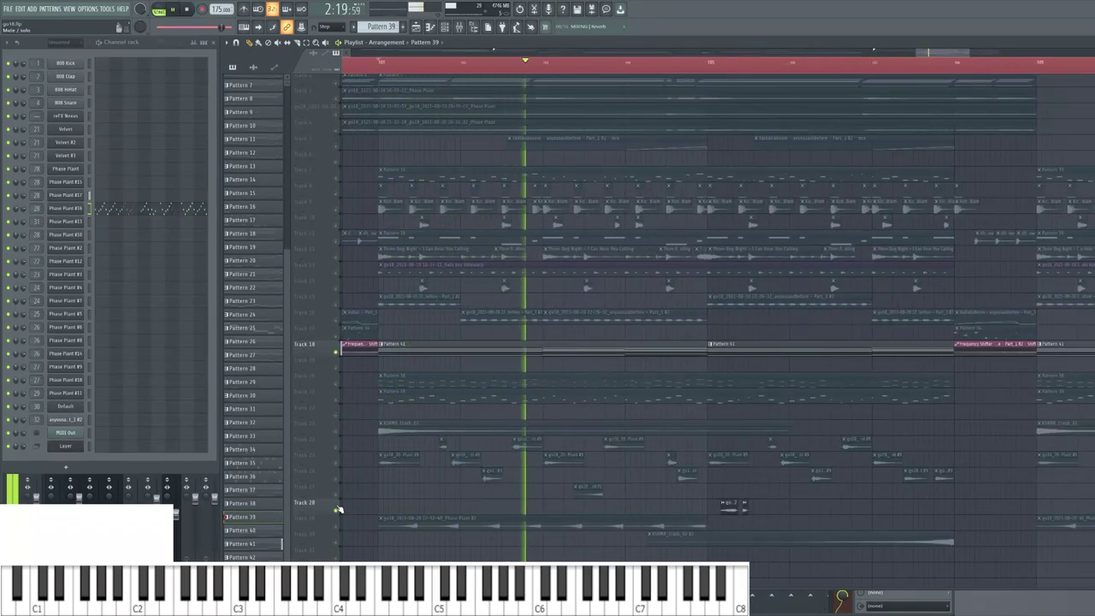
{"action": "double_click", "coordinate": [460, 347]}
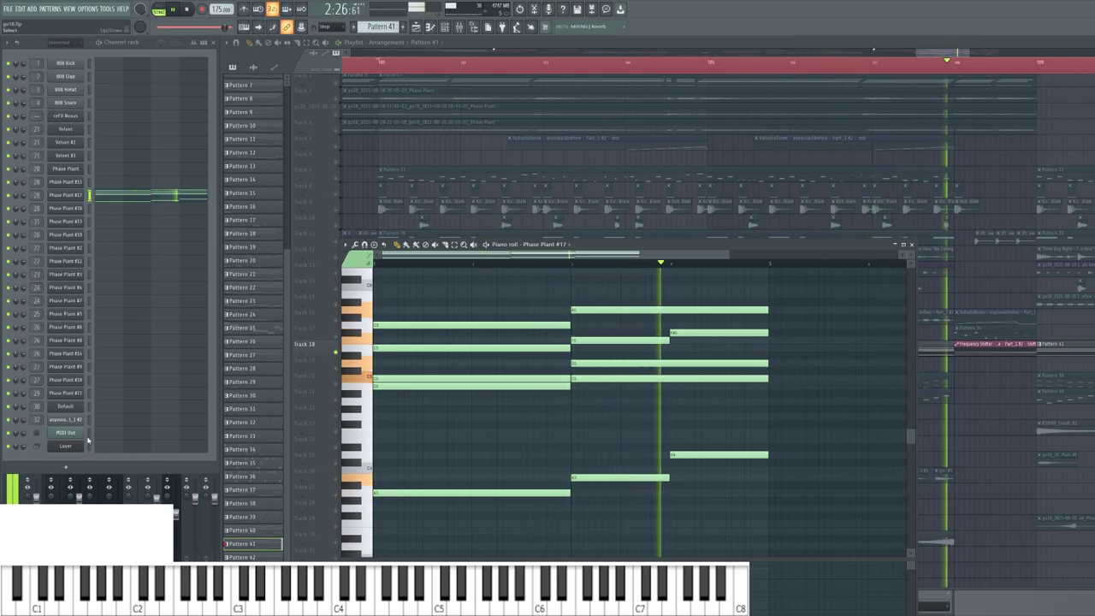
{"action": "key", "text": "space"}
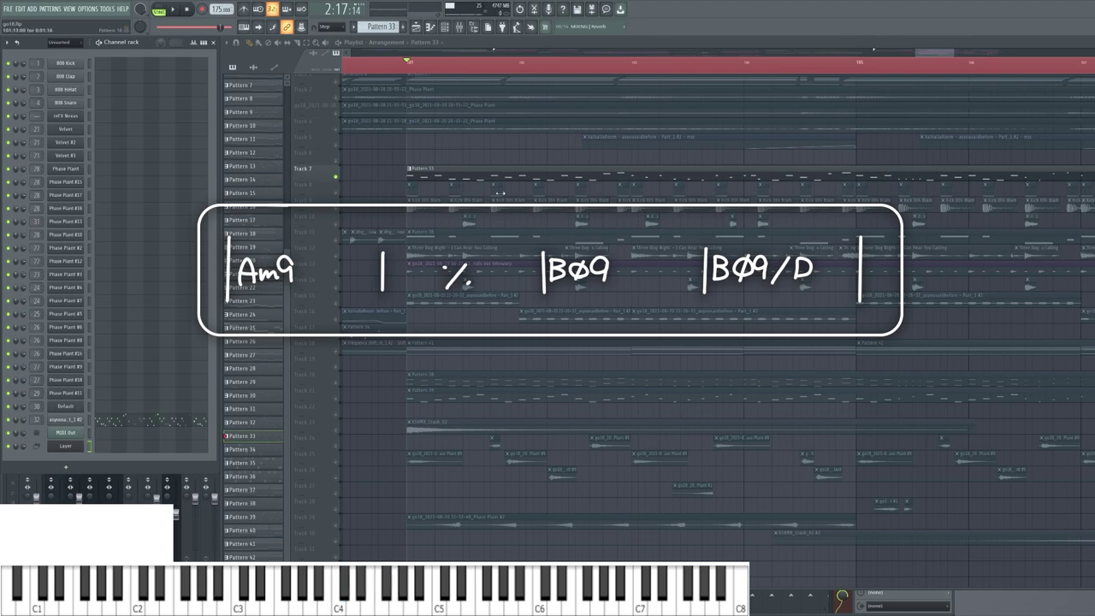
- Play Track 7's Pattern 33 alone from bar 101
{"action": "key", "text": "space"}
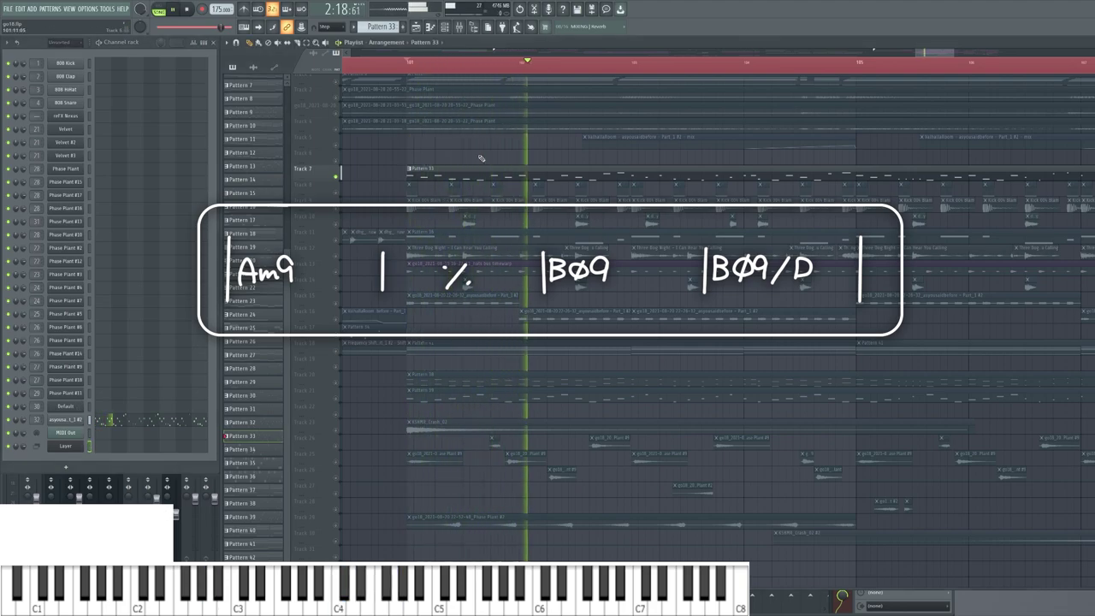
{"action": "key", "text": "space"}
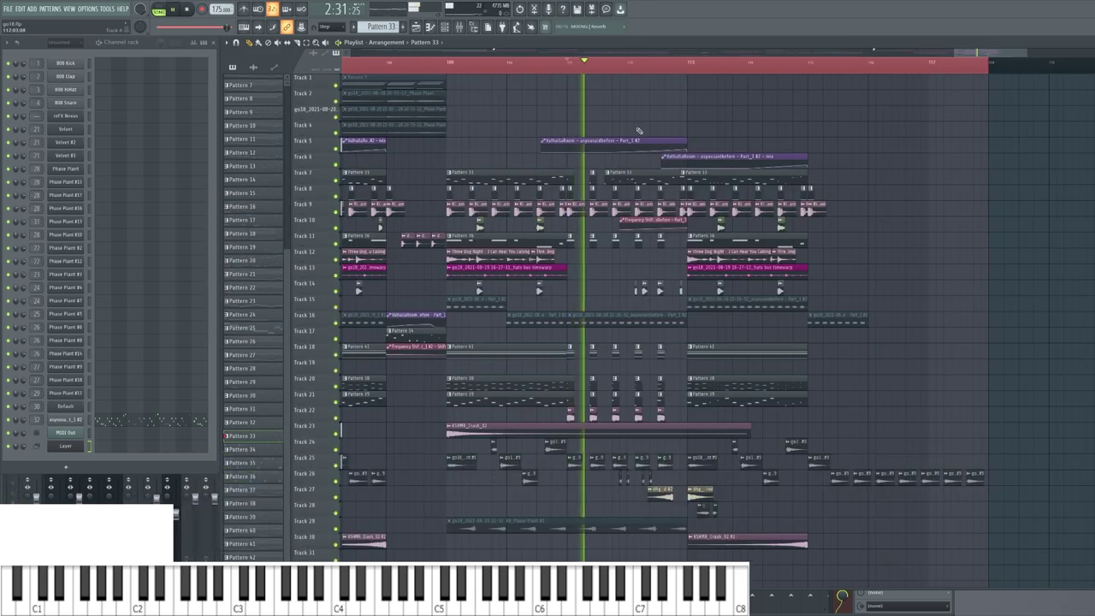
- Play the song's ending with all tracks enabled from about bar 114
{"action": "left_click", "coordinate": [756, 72]}
{"action": "key", "text": "space"}
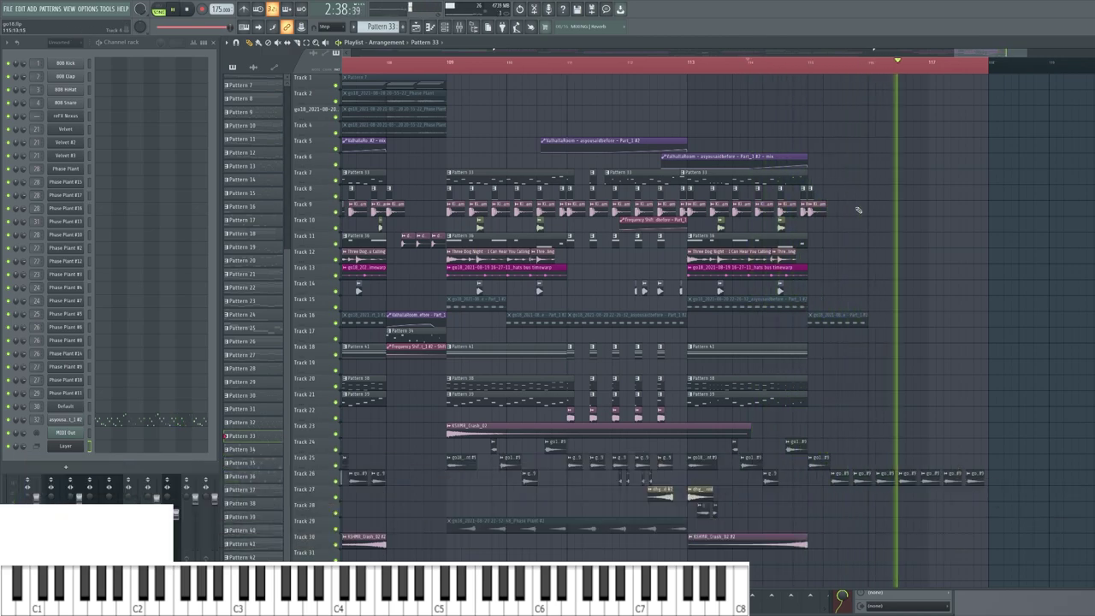
{"action": "scroll", "coordinate": [858, 209], "scroll_direction": "down", "scroll_amount": 2}
{"action": "key", "text": "space"}
- Examine Track 35's Pitch Shifter - Master - Pitch automation clip, moving the playback position from the song's start to about bar 90
{"action": "scroll", "coordinate": [933, 235], "scroll_direction": "down", "scroll_amount": 8}
{"action": "scroll", "coordinate": [791, 236], "scroll_direction": "down", "scroll_amount": 3}
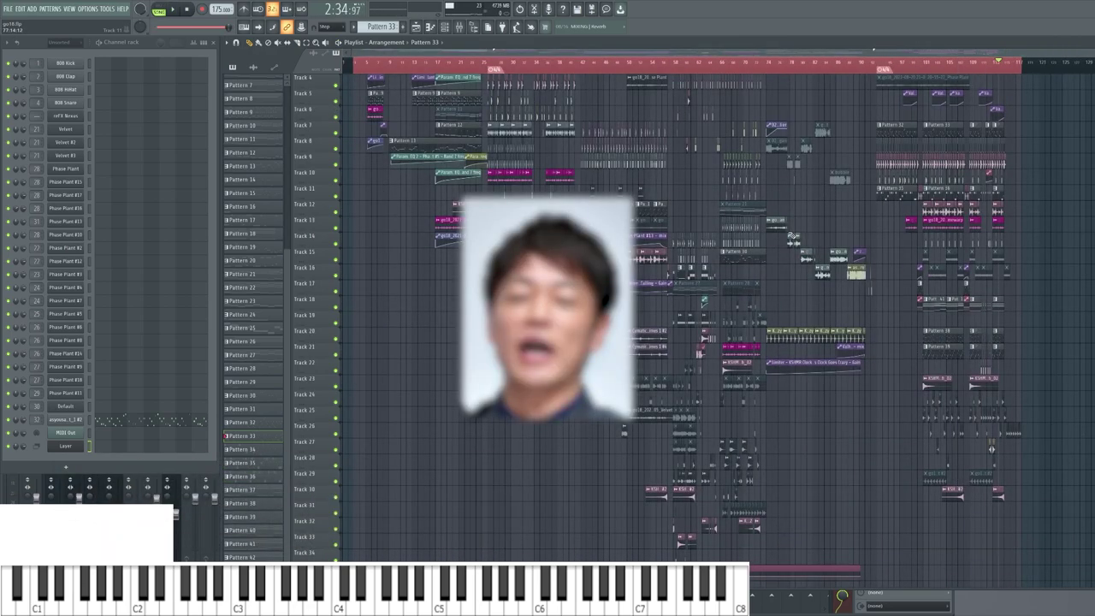
{"action": "scroll", "coordinate": [791, 235], "scroll_direction": "up", "scroll_amount": 3}
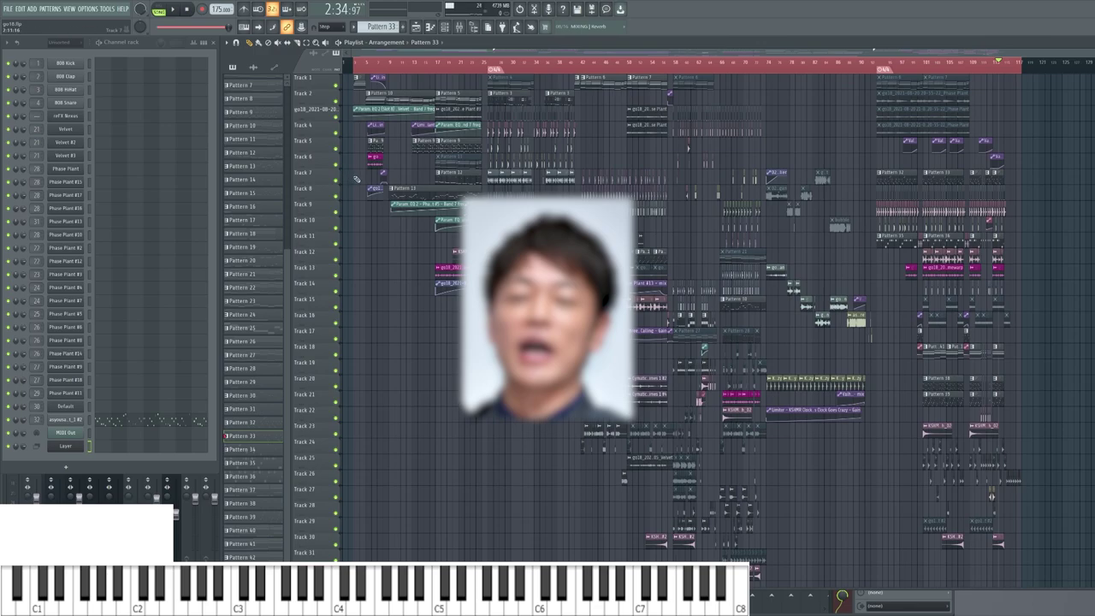
{"action": "scroll", "coordinate": [363, 403], "scroll_direction": "down", "scroll_amount": 10}
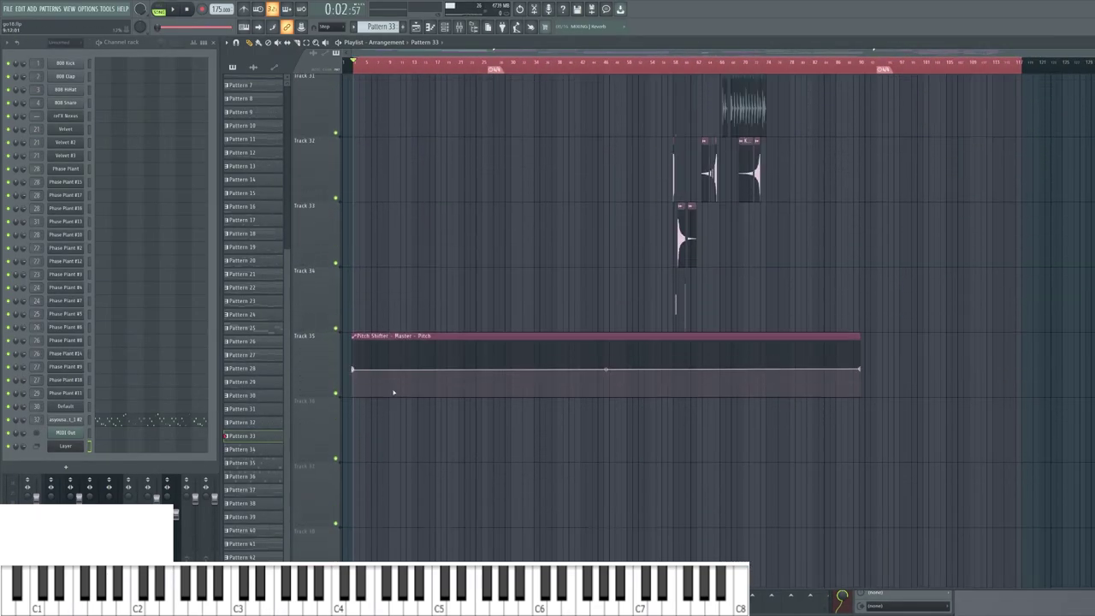
{"action": "scroll", "coordinate": [394, 385], "scroll_direction": "up", "scroll_amount": 5}
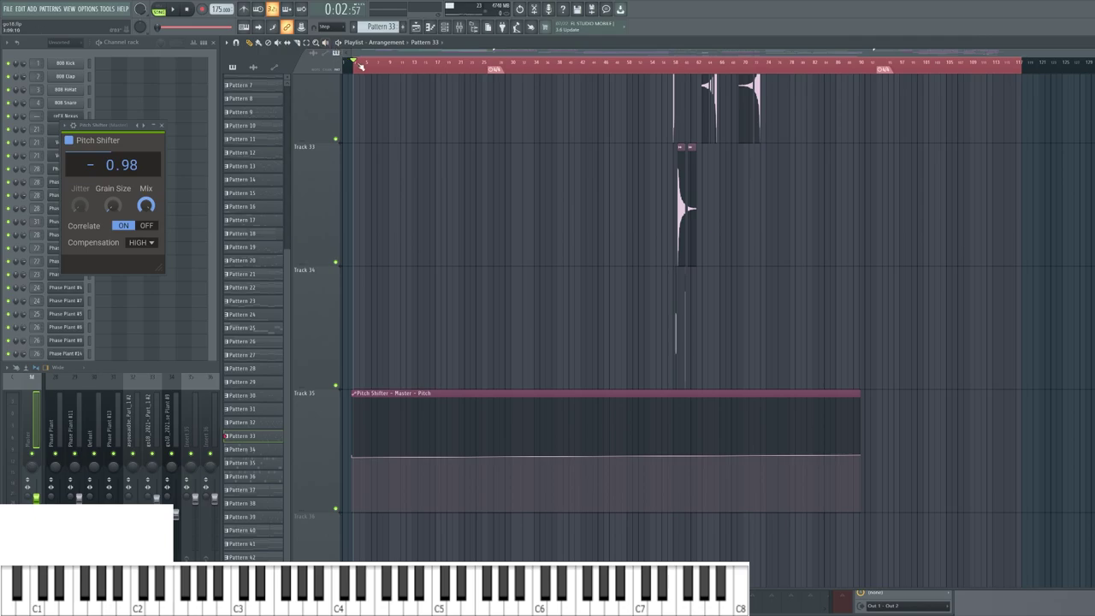
{"action": "left_click_drag", "start_coordinate": [361, 66], "coordinate": [644, 245]}
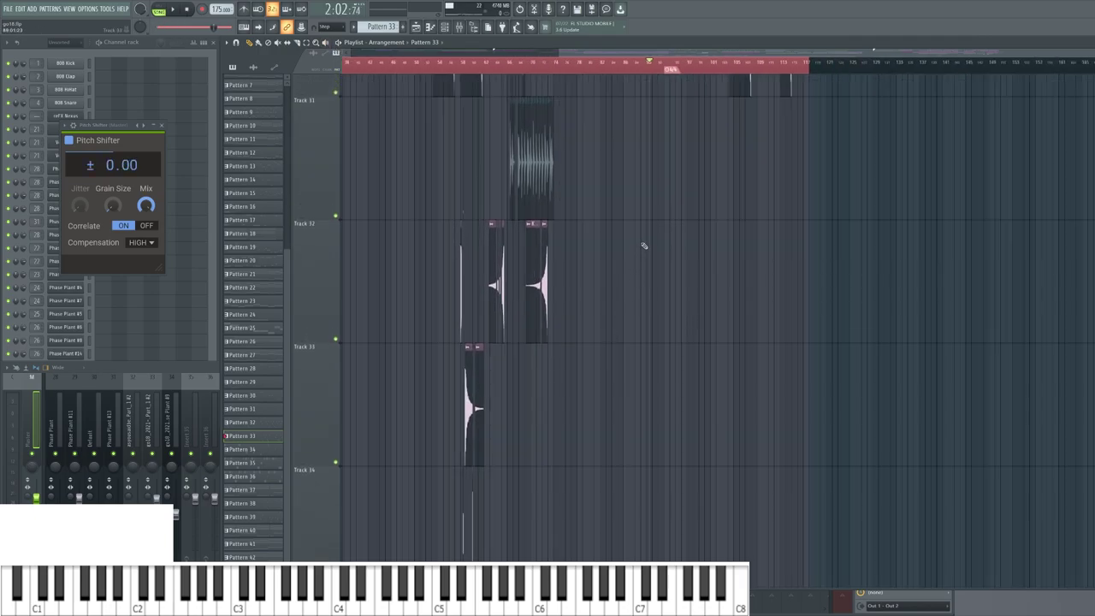
{"action": "scroll", "coordinate": [668, 282], "scroll_direction": "up", "scroll_amount": 3}
{"action": "scroll", "coordinate": [677, 320], "scroll_direction": "down", "scroll_amount": 6}
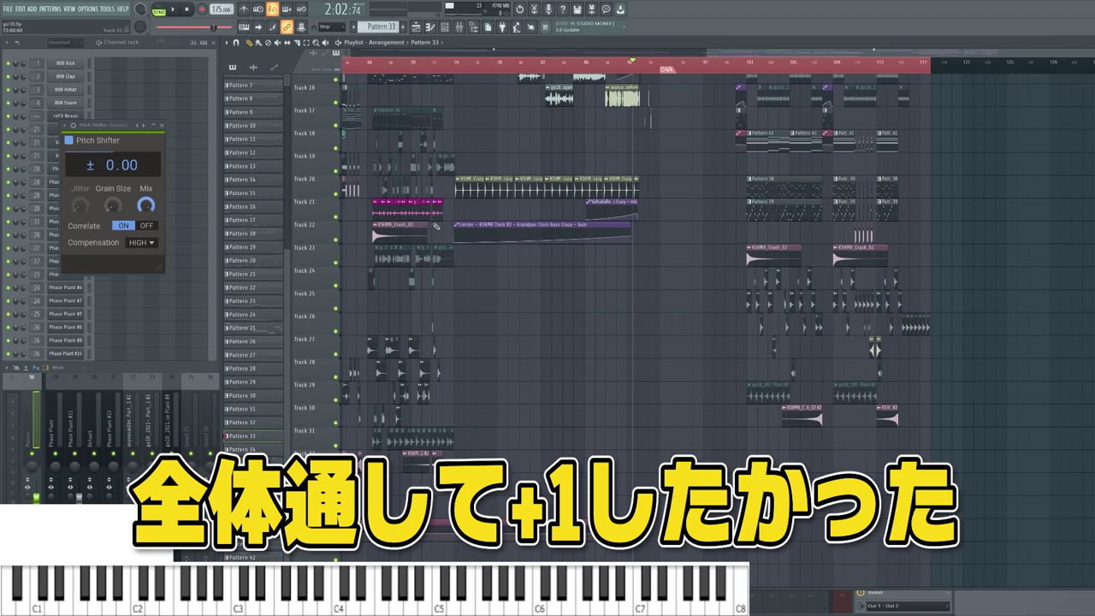
- Play the passage before the second drop from bar 90 and again from bar 88 with the Pitch Shifter open
{"action": "scroll", "coordinate": [432, 227], "scroll_direction": "up", "scroll_amount": 3}
{"action": "scroll", "coordinate": [605, 67], "scroll_direction": "up", "scroll_amount": 5}
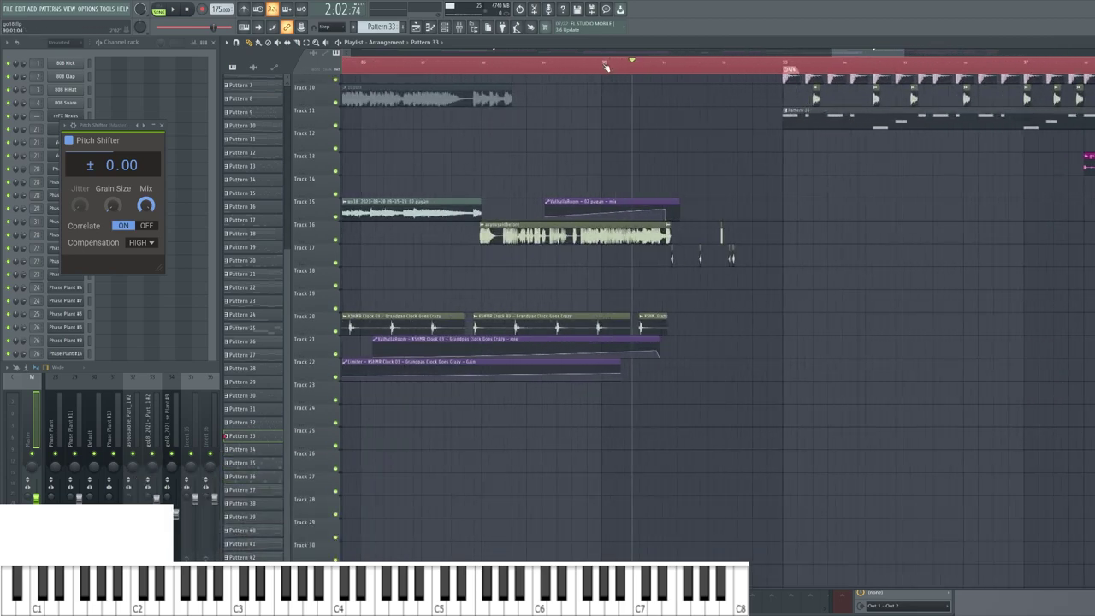
{"action": "left_click", "coordinate": [605, 68]}
{"action": "key", "text": "space"}
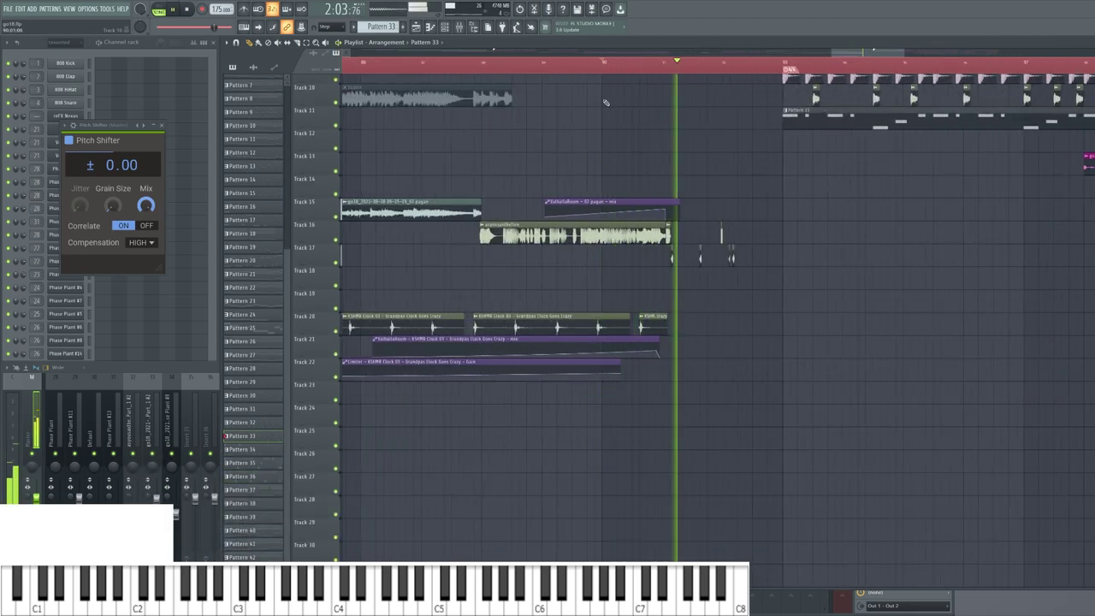
{"action": "key", "text": "space"}
{"action": "left_click", "coordinate": [488, 65]}
{"action": "key", "text": "space"}
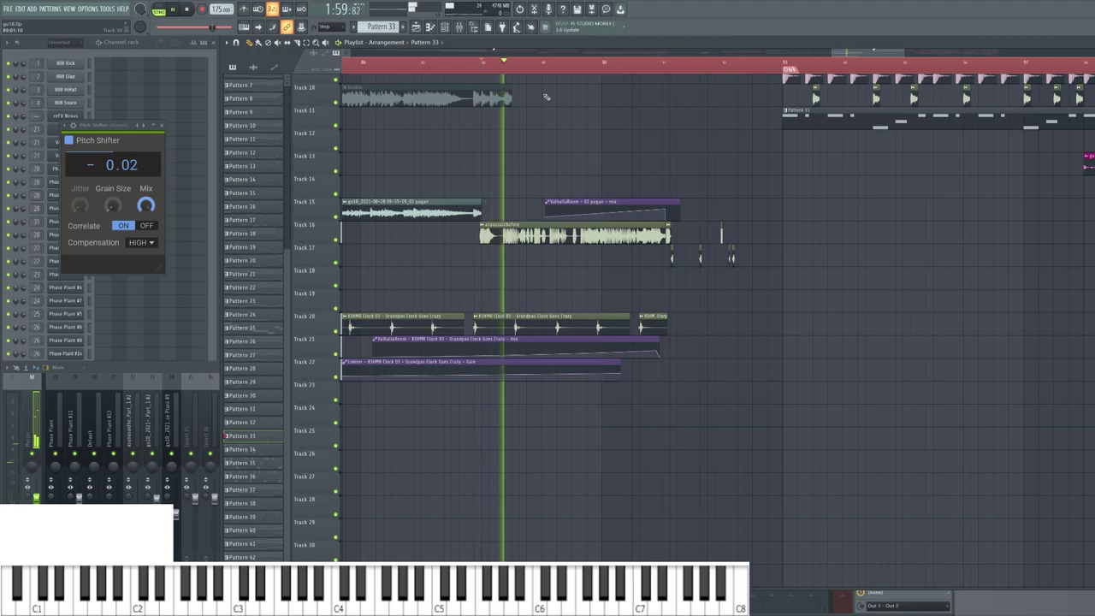
{"action": "key", "text": "space"}
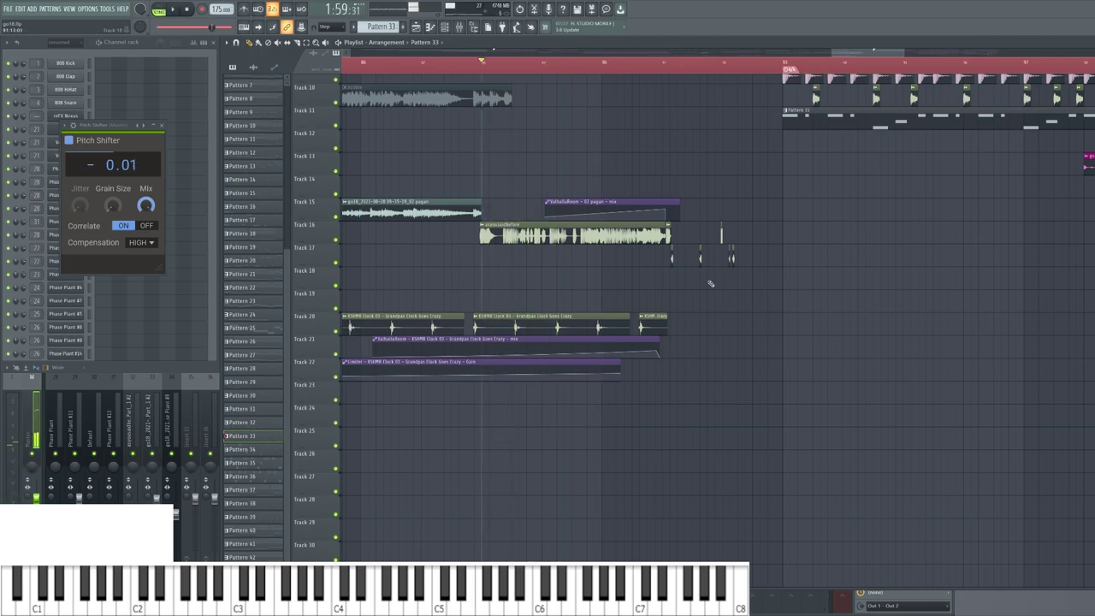
- Examine where Track 35's Pitch Shifter - Master - Pitch automation clip ends, moving the playback position near that point
{"action": "scroll", "coordinate": [718, 280], "scroll_direction": "down", "scroll_amount": 8}
{"action": "left_click_drag", "start_coordinate": [705, 317], "coordinate": [764, 285]}
{"action": "scroll", "coordinate": [765, 284], "scroll_direction": "down", "scroll_amount": 5}
{"action": "scroll", "coordinate": [765, 284], "scroll_direction": "up", "scroll_amount": 3}
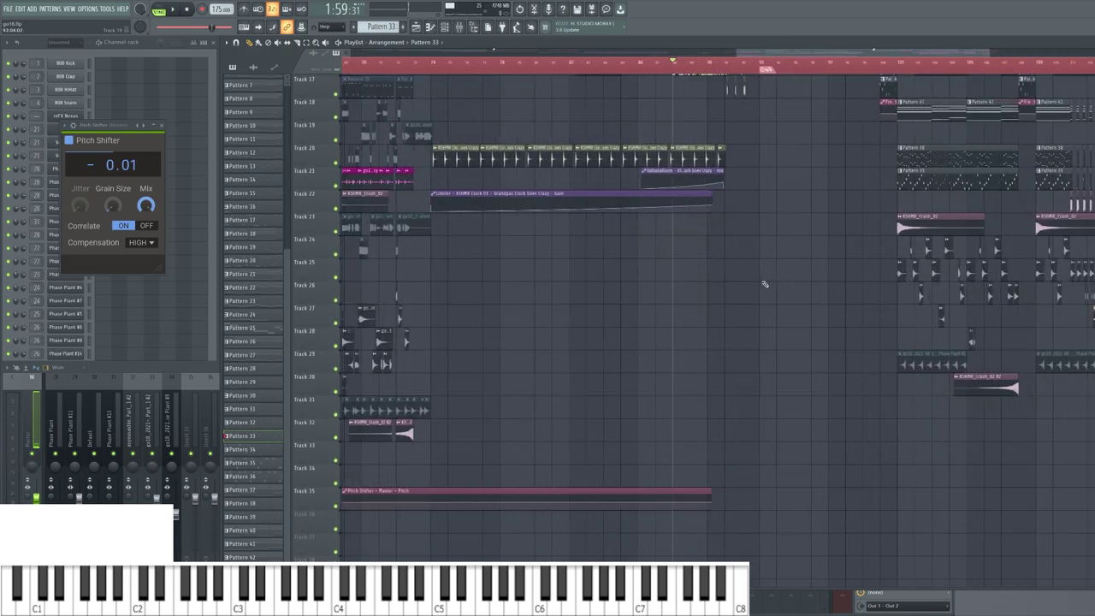
{"action": "scroll", "coordinate": [763, 283], "scroll_direction": "up", "scroll_amount": 2}
{"action": "scroll", "coordinate": [695, 280], "scroll_direction": "up", "scroll_amount": 2}
{"action": "scroll", "coordinate": [714, 152], "scroll_direction": "down", "scroll_amount": 4}
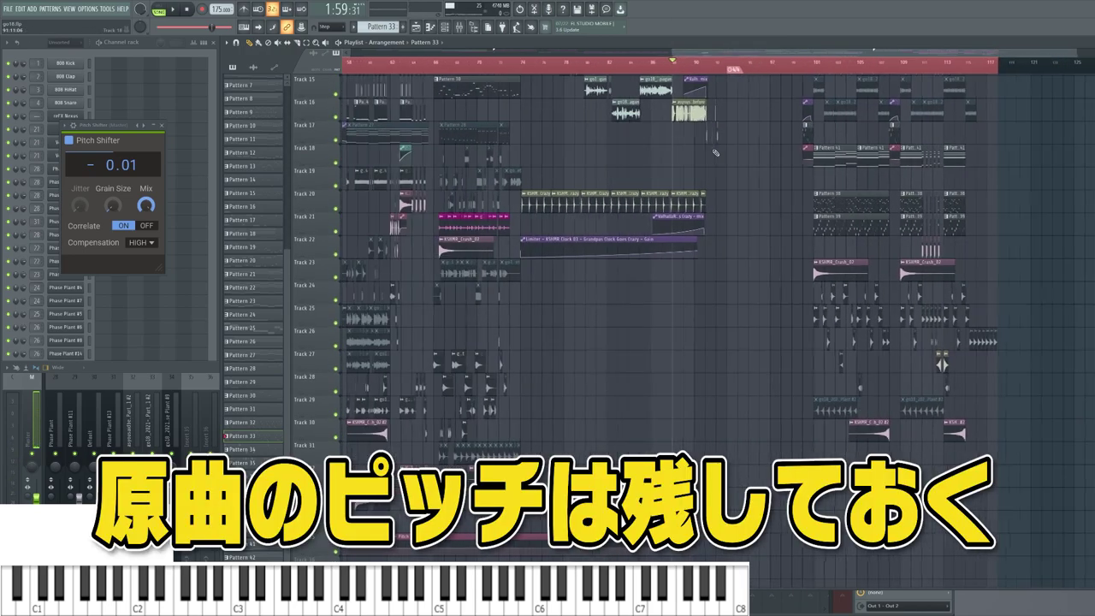
{"action": "scroll", "coordinate": [715, 153], "scroll_direction": "down", "scroll_amount": 4}
{"action": "mouse_move", "coordinate": [816, 284]}
{"action": "left_mouse_down"}
{"action": "mouse_move", "coordinate": [704, 227]}
{"action": "mouse_move", "coordinate": [843, 256]}
{"action": "left_mouse_up"}
{"action": "mouse_move", "coordinate": [862, 61]}
{"action": "left_mouse_down"}
{"action": "mouse_move", "coordinate": [872, 61]}
{"action": "mouse_move", "coordinate": [829, 71]}
{"action": "left_mouse_up"}
{"action": "key", "text": "space"}
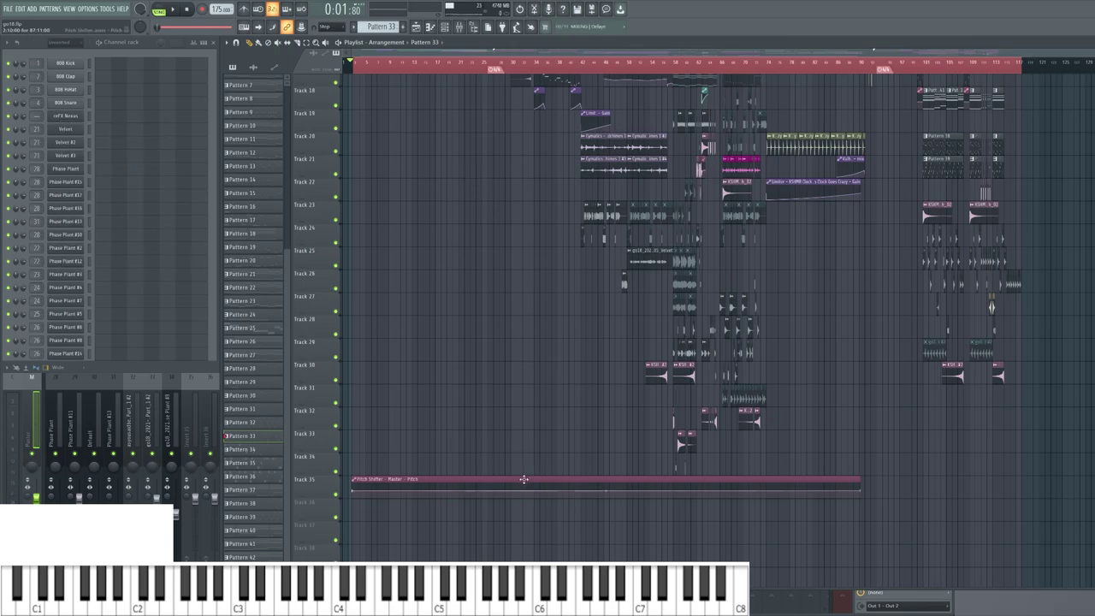
- Look over the whole song arrangement, from the pitch automation on Track 35 up to Track 1
{"action": "scroll", "coordinate": [525, 482], "scroll_direction": "up", "scroll_amount": 2}
{"action": "scroll", "coordinate": [525, 483], "scroll_direction": "down", "scroll_amount": 1}
{"action": "scroll", "coordinate": [520, 475], "scroll_direction": "up", "scroll_amount": 5}
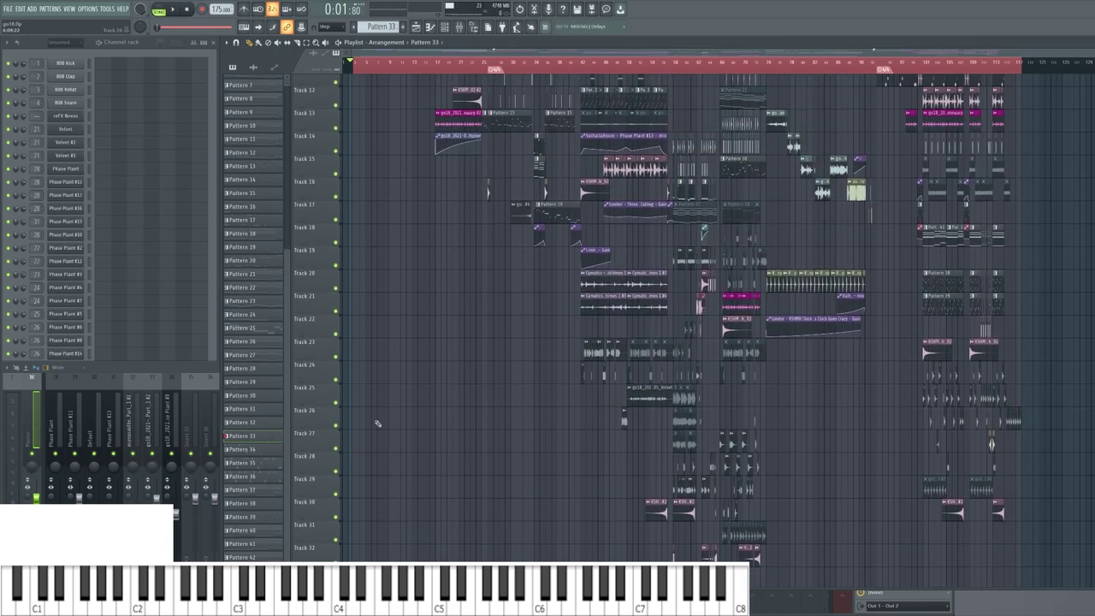
{"action": "scroll", "coordinate": [351, 413], "scroll_direction": "up", "scroll_amount": 5}
{"action": "scroll", "coordinate": [413, 449], "scroll_direction": "down", "scroll_amount": 6}
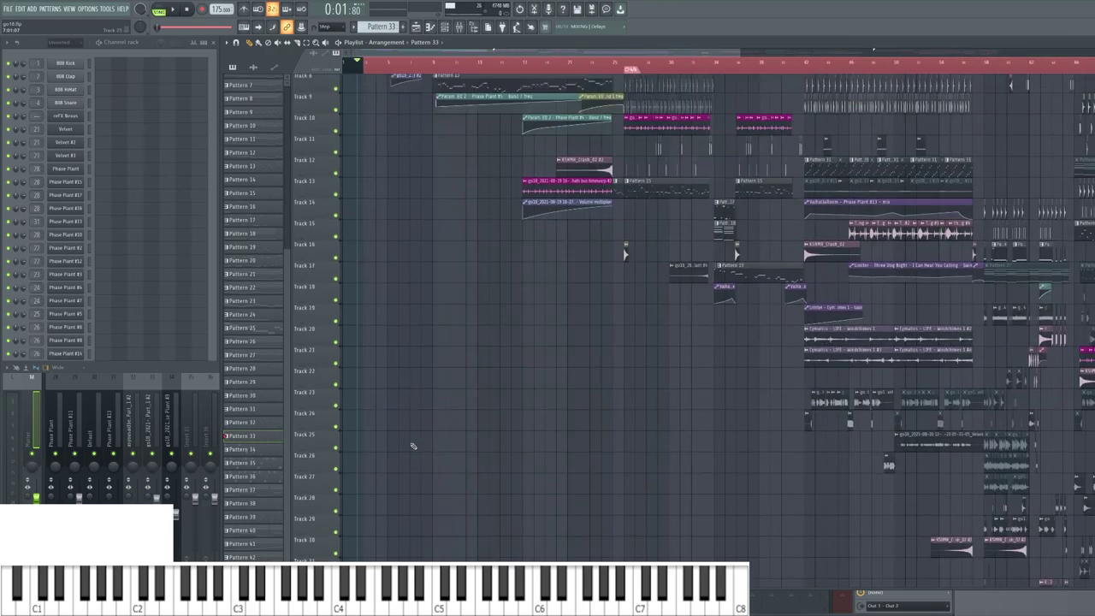
{"action": "scroll", "coordinate": [413, 446], "scroll_direction": "down", "scroll_amount": 4}
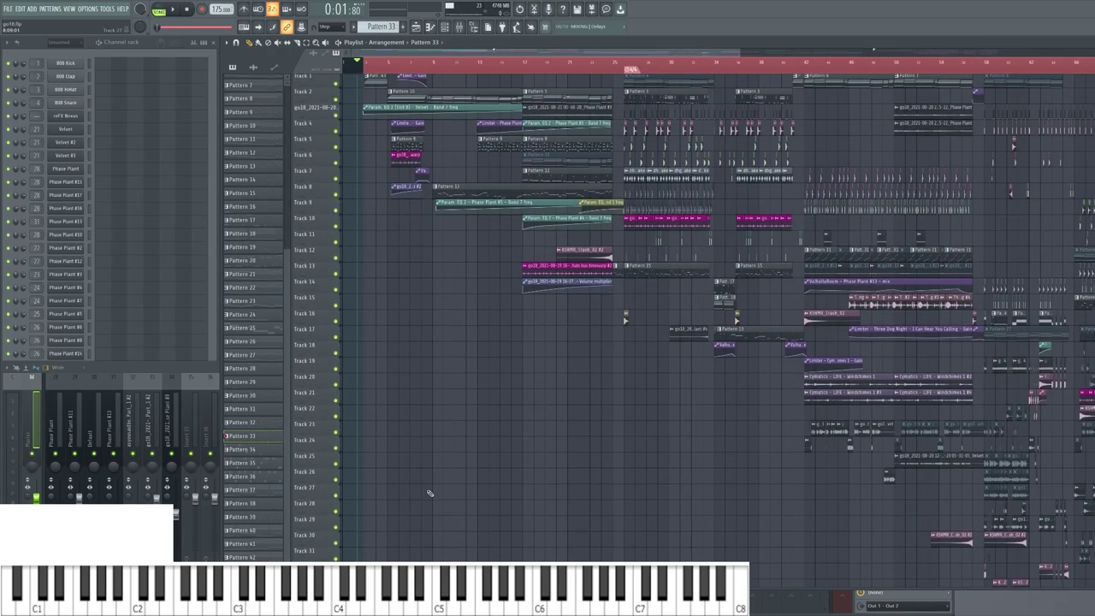
{"action": "scroll", "coordinate": [425, 475], "scroll_direction": "down", "scroll_amount": 3}
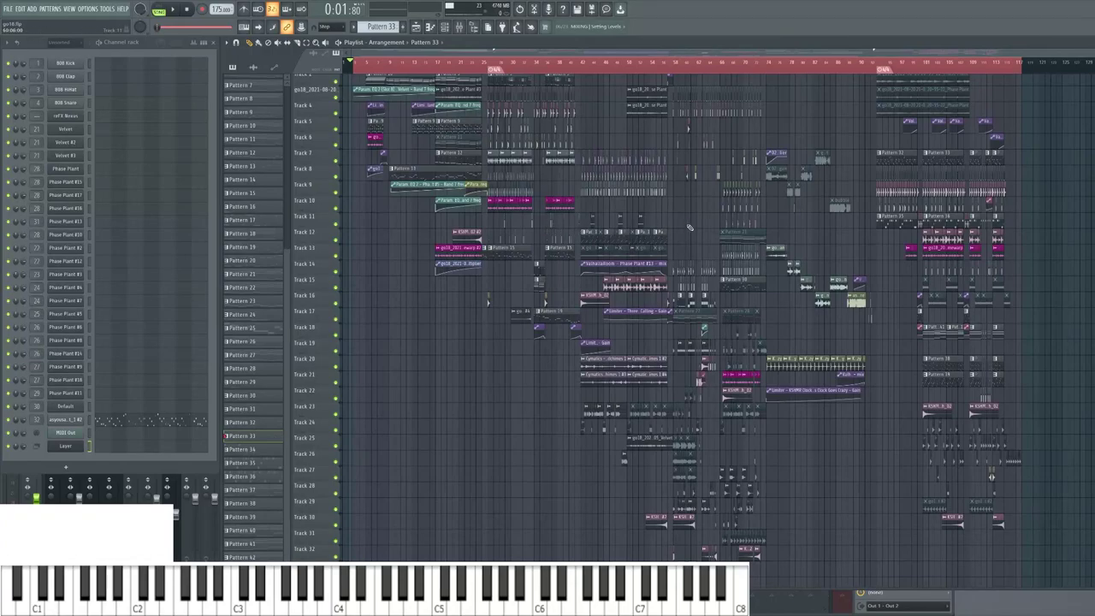
{"action": "scroll", "coordinate": [689, 229], "scroll_direction": "up", "scroll_amount": 1}
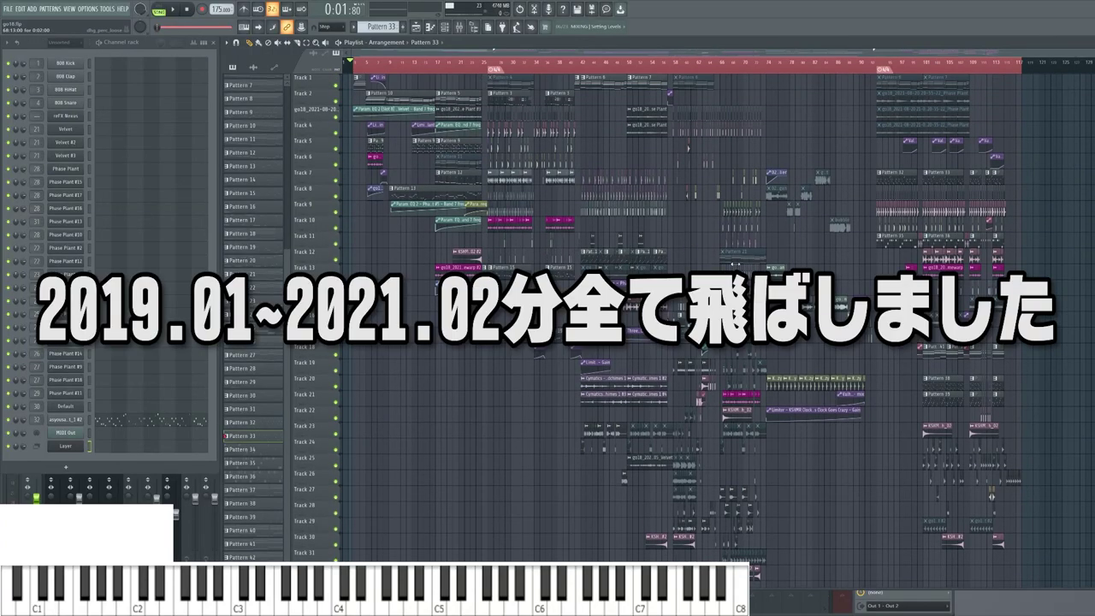